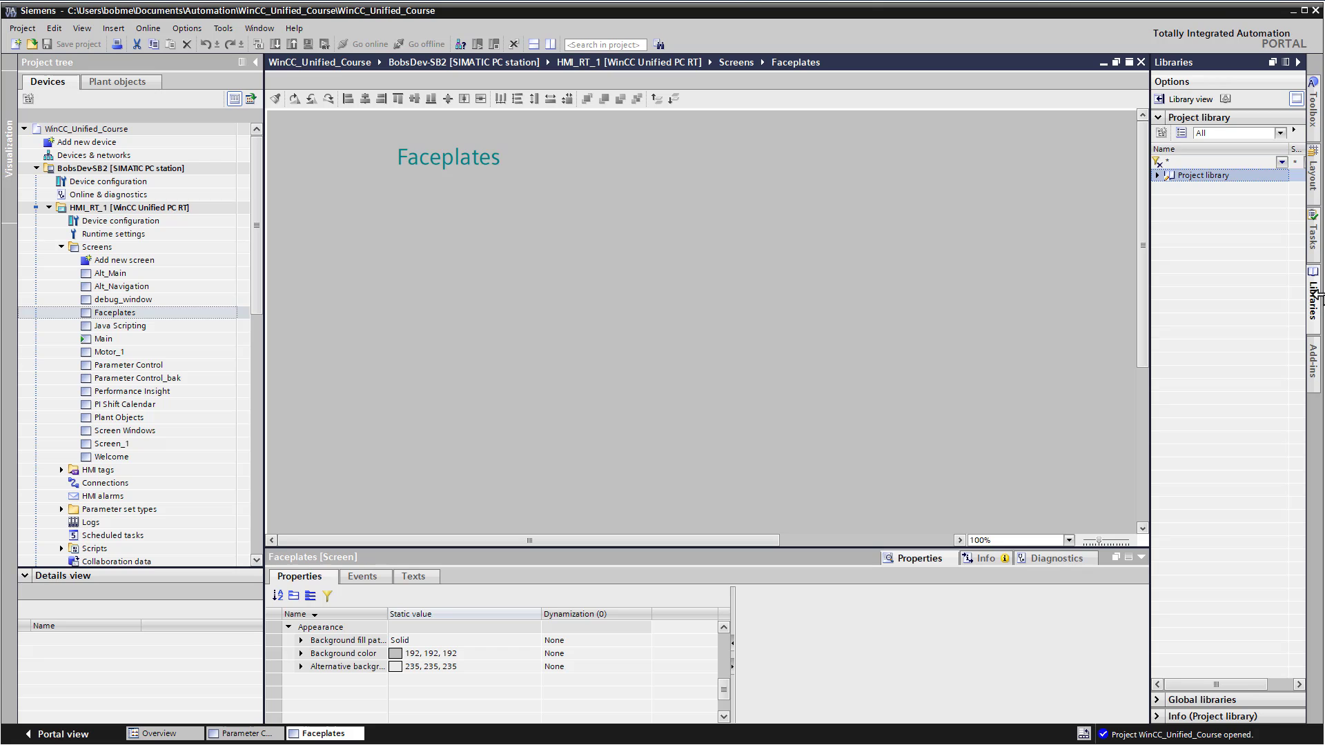
Add a new graphic type named grey_pump to the project library's types
click(1157, 176)
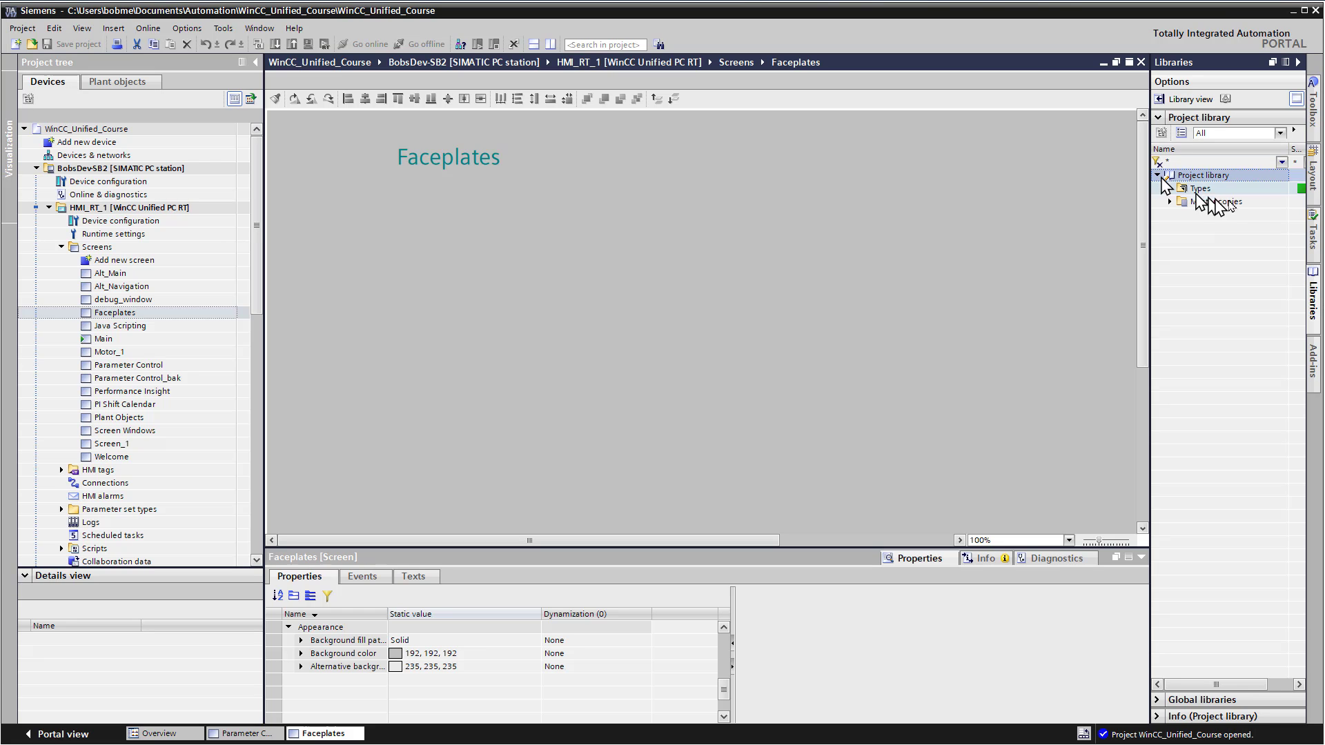
click(1171, 188)
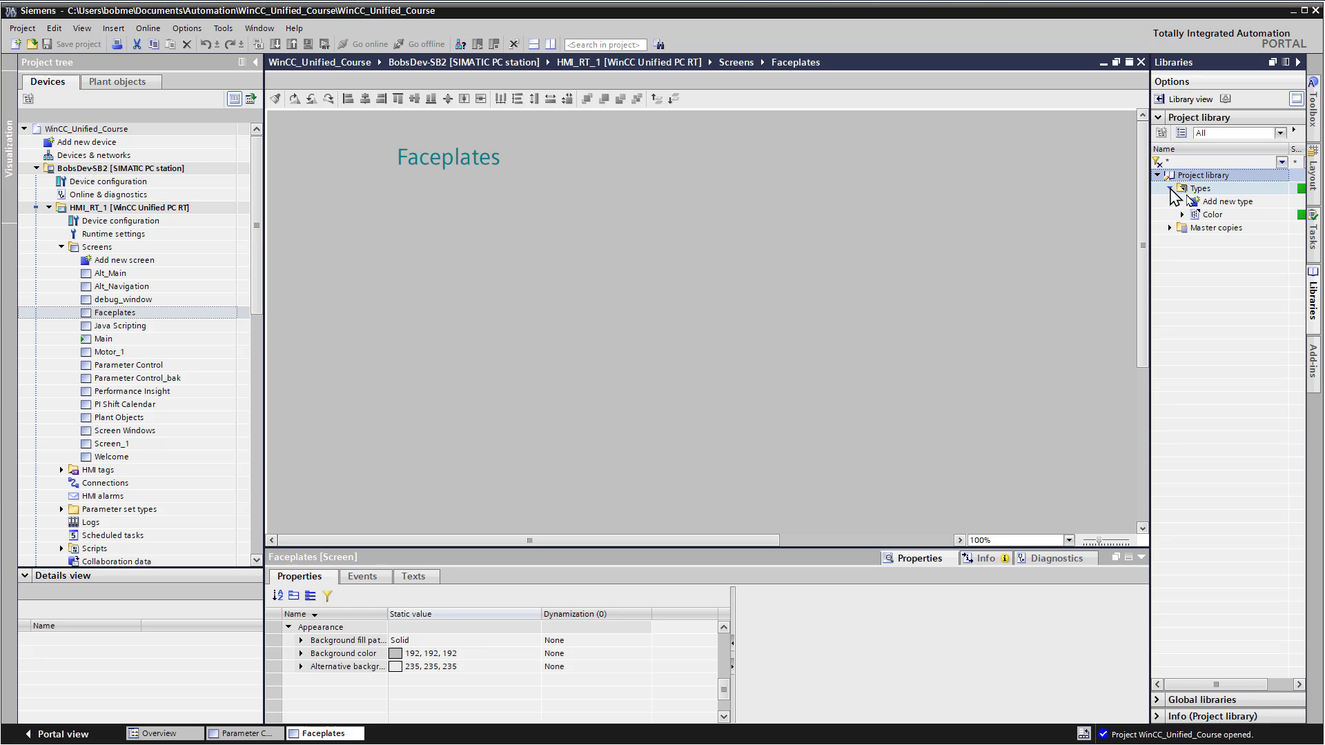
double_click(1215, 203)
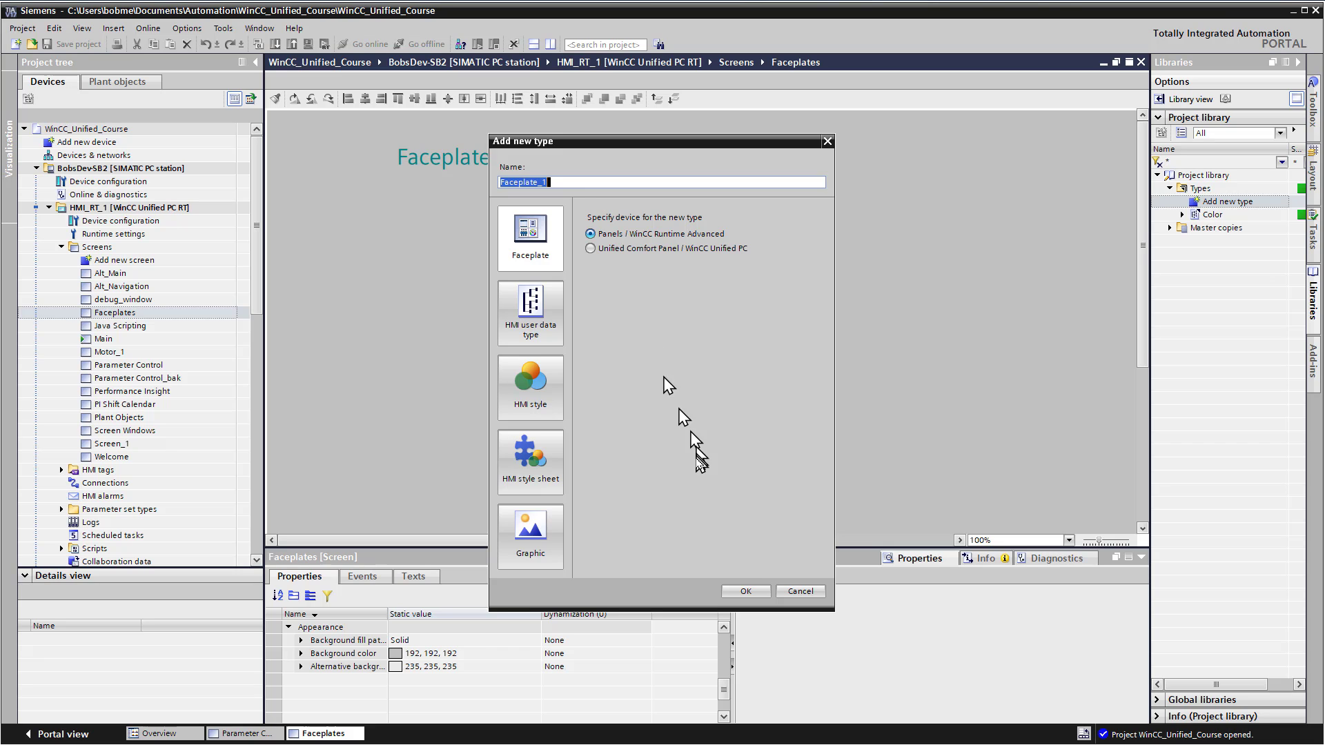
click(539, 540)
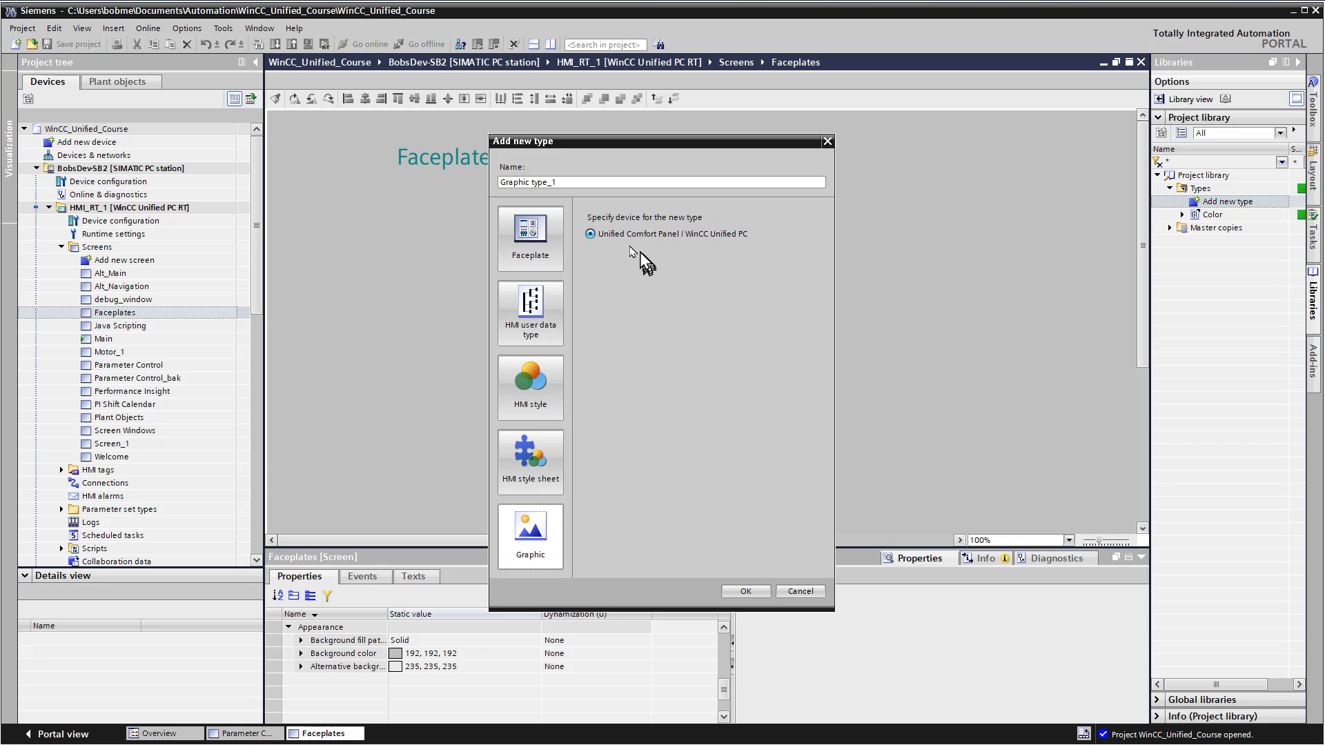
drag(563, 182, 364, 183)
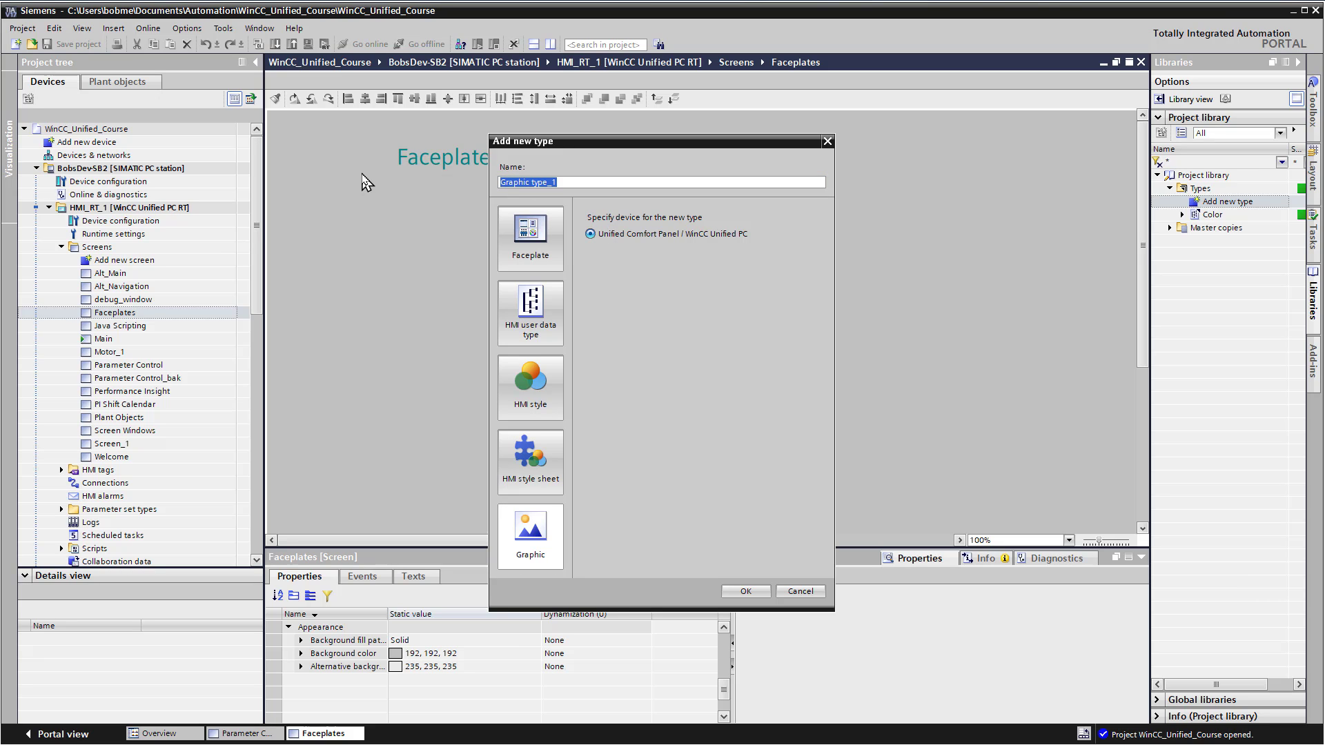
text(grey_pump)
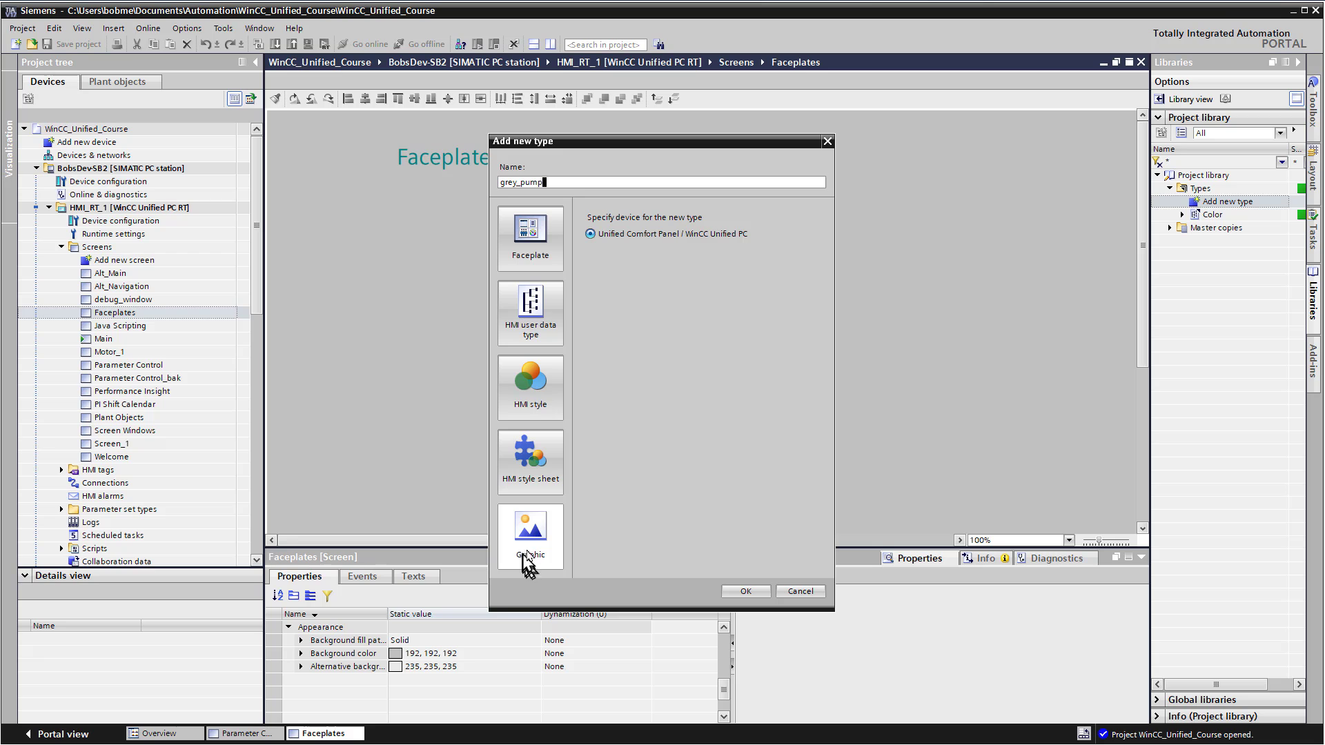
click(552, 559)
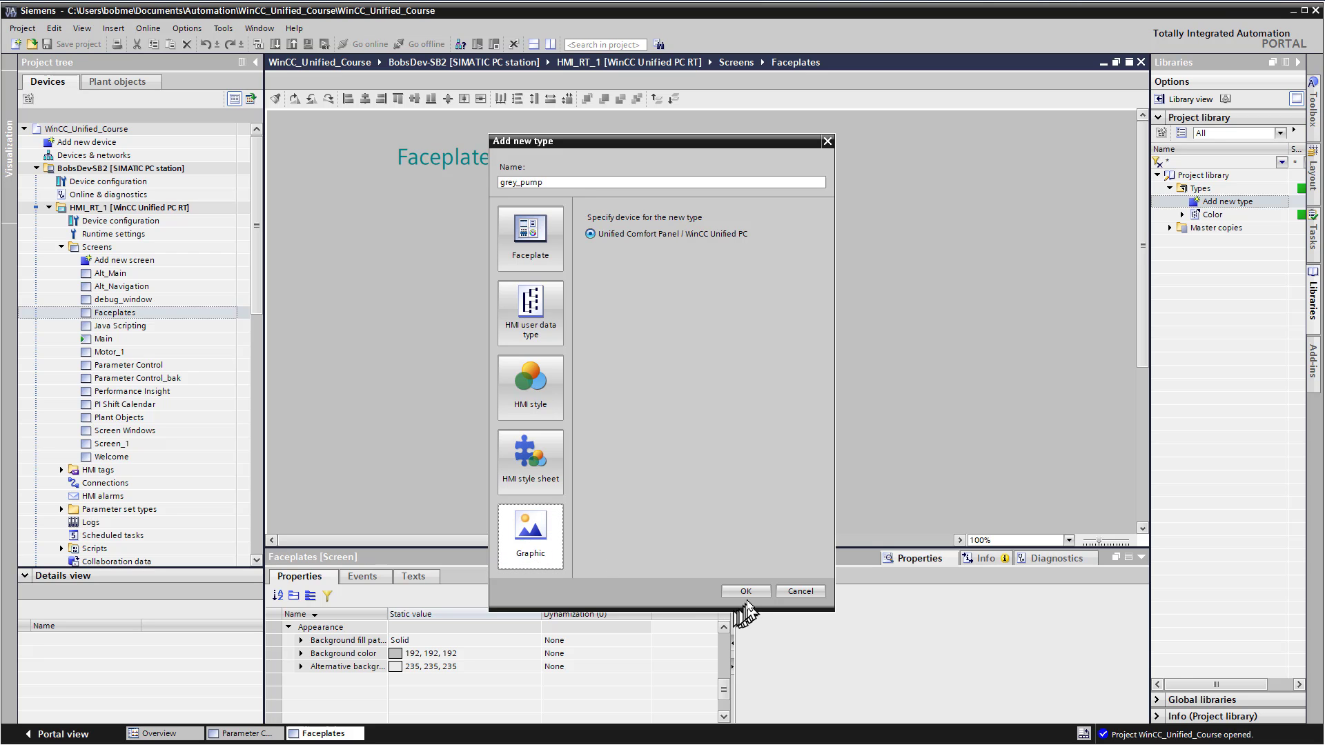
click(746, 591)
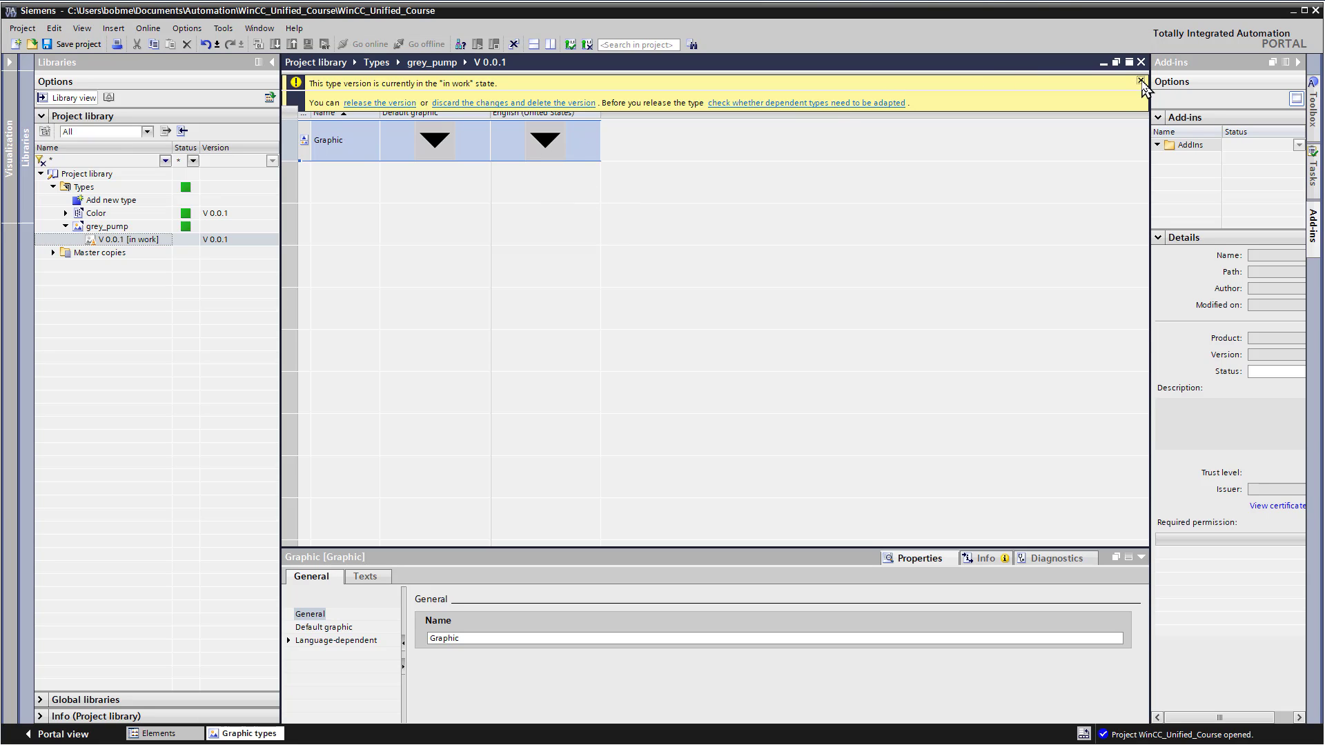
Assign a light grey pump from the Automation [EMF] Pumps graphics as the default graphic of grey_pump
click(1140, 80)
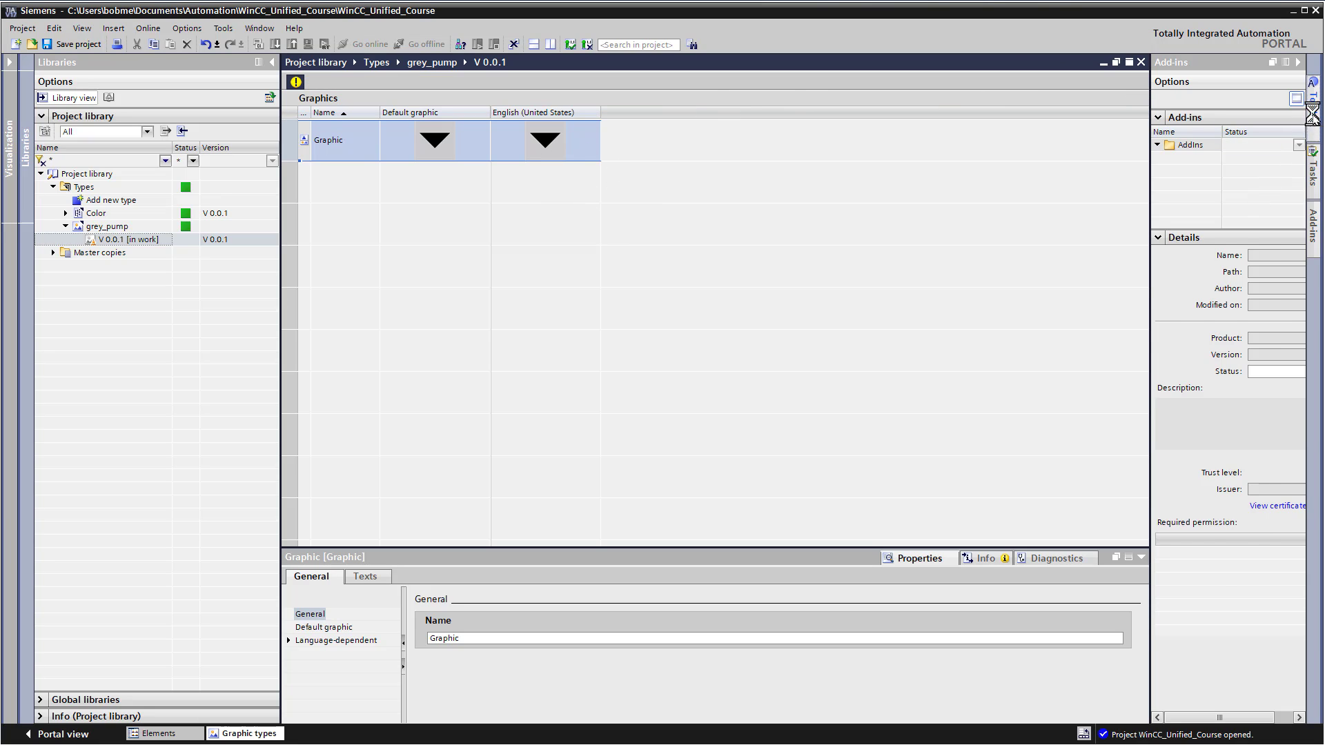
click(1312, 114)
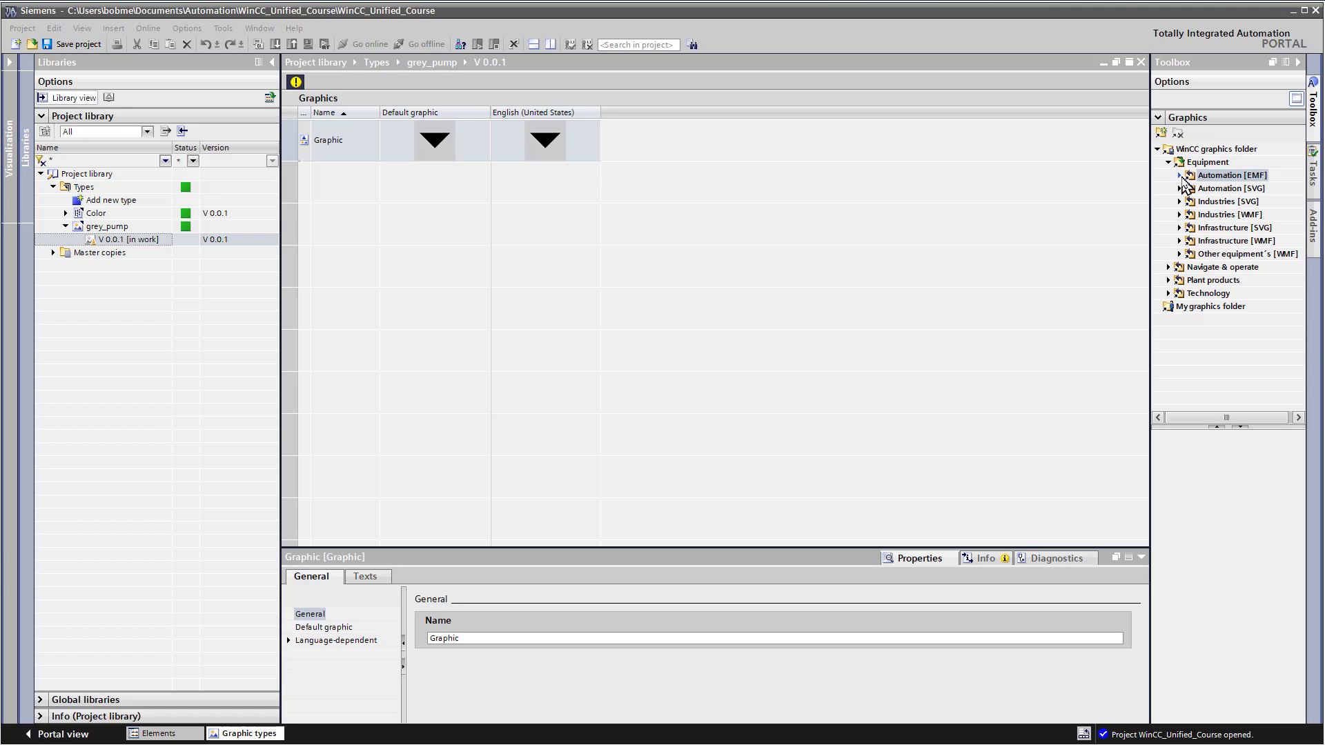
click(1181, 176)
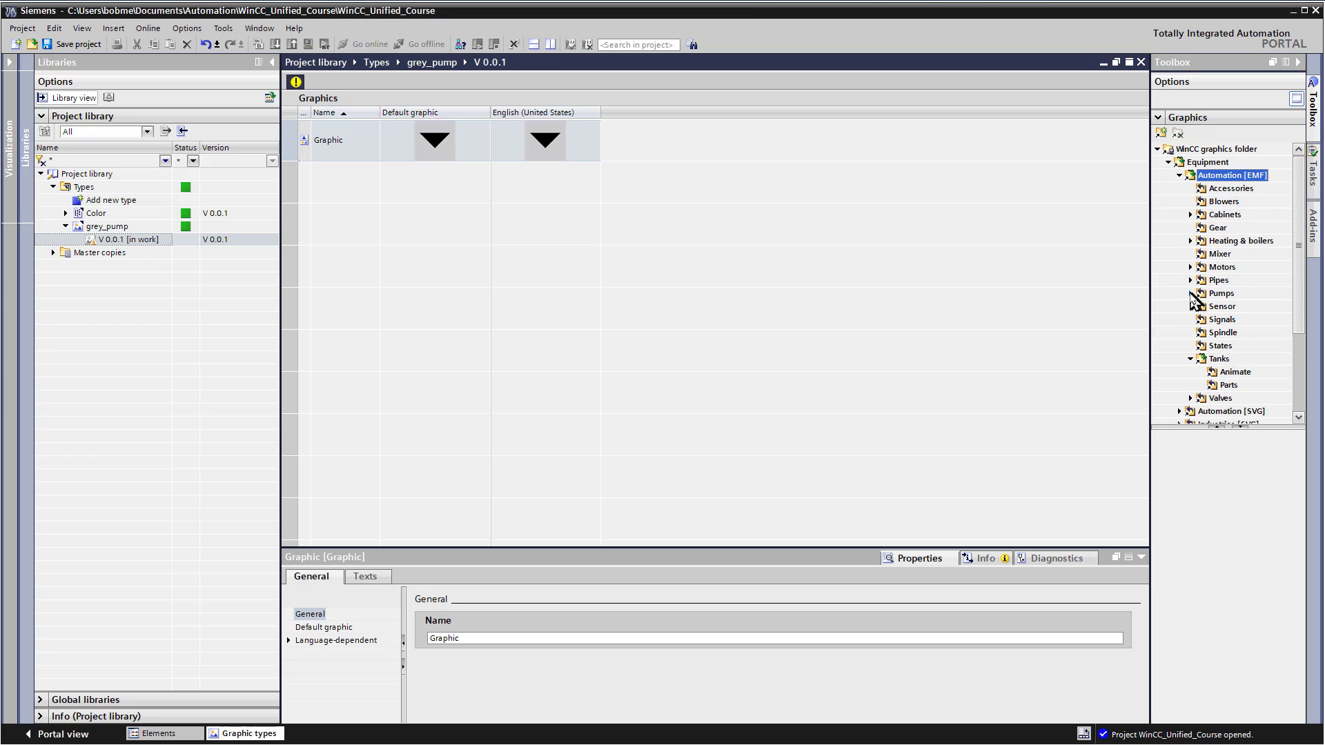
click(1191, 293)
click(1220, 293)
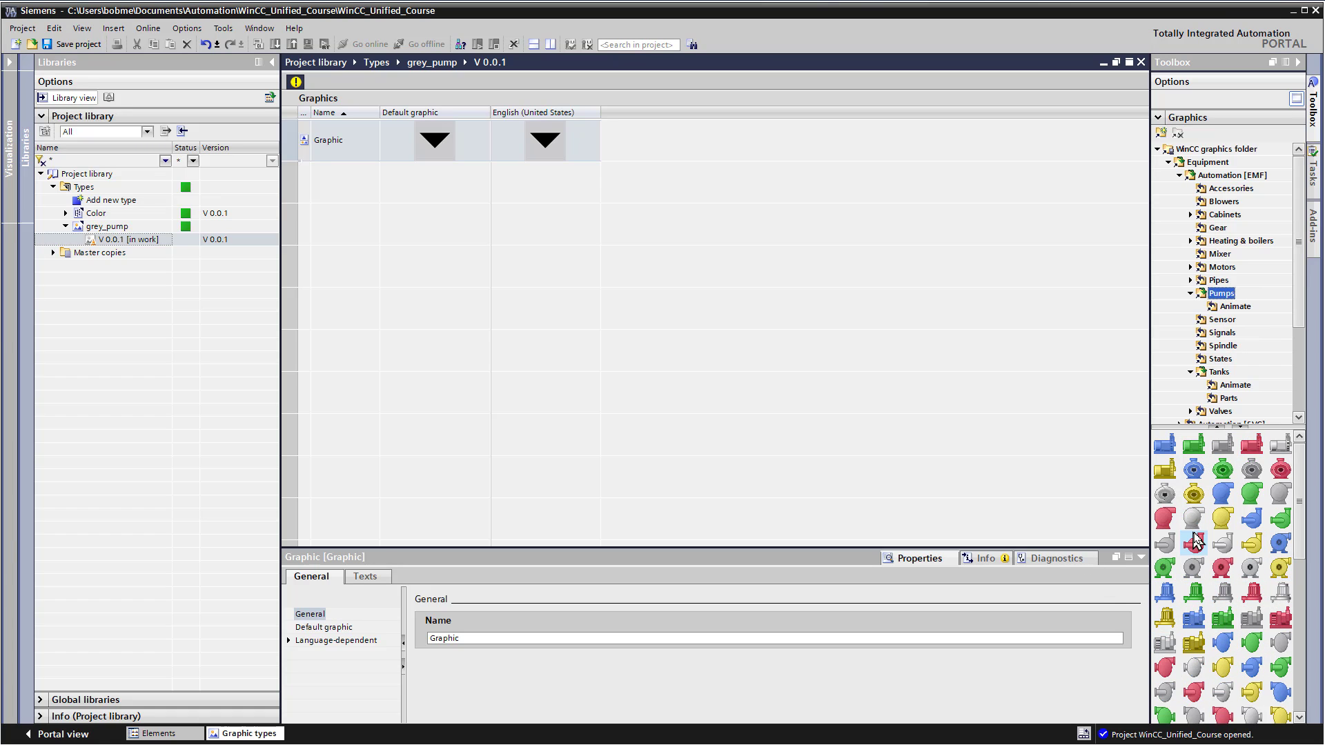
drag(1196, 526, 434, 146)
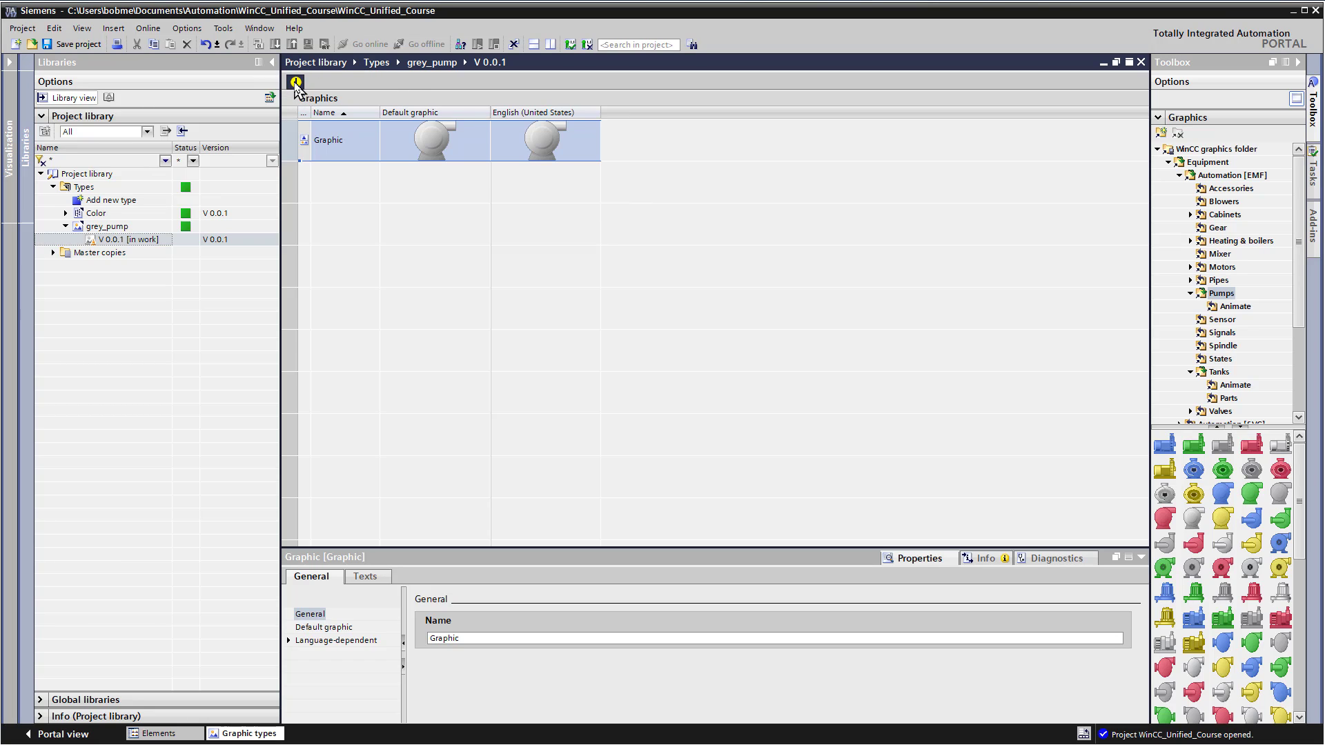
Release version 0.0.1 of the grey_pump graphic type with the recommended properties
click(296, 83)
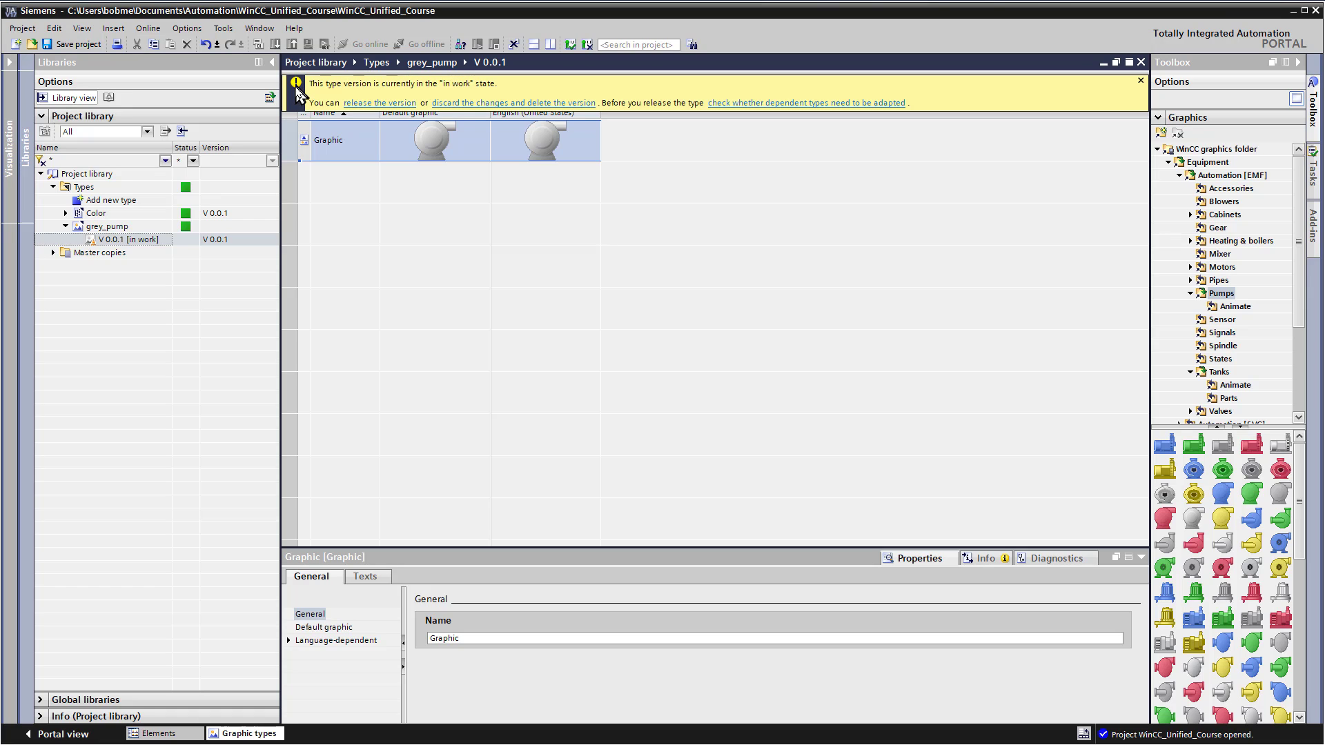
click(376, 103)
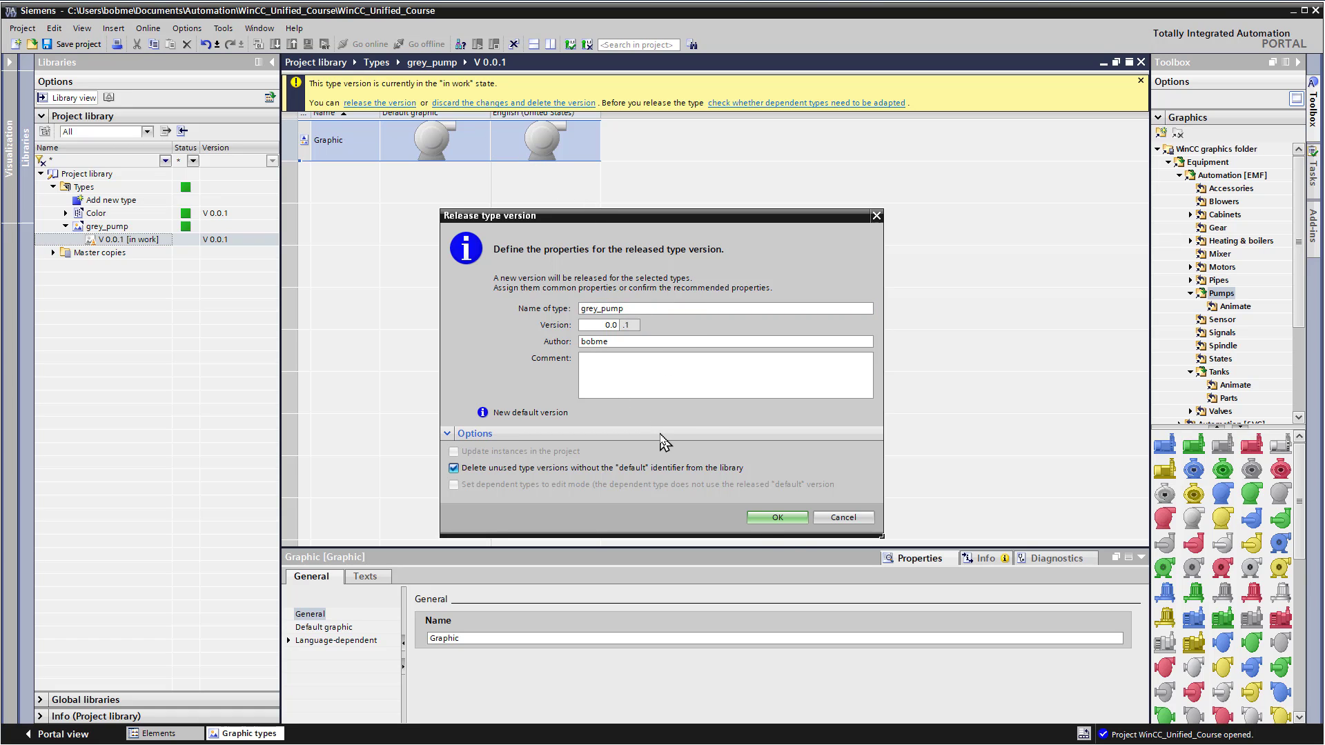
click(766, 519)
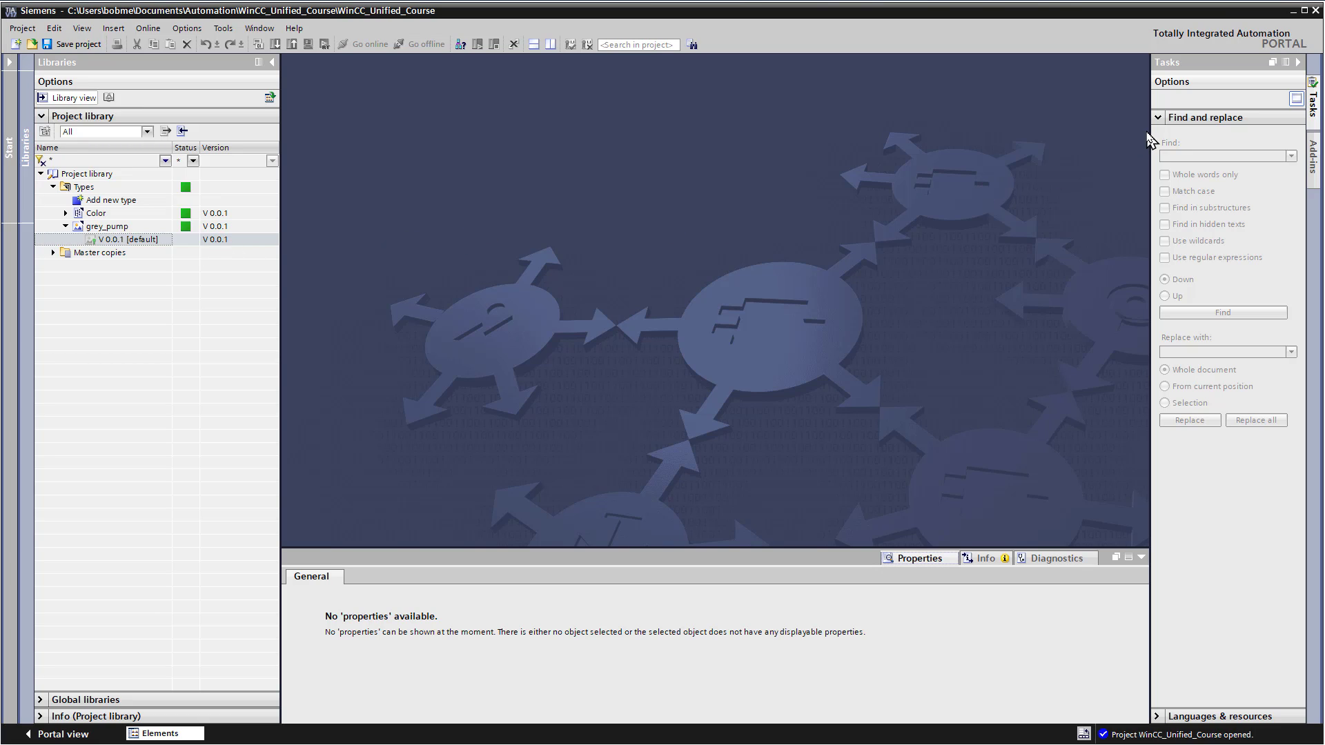
Add another graphic type named pump_state to the project library's types
double_click(107, 201)
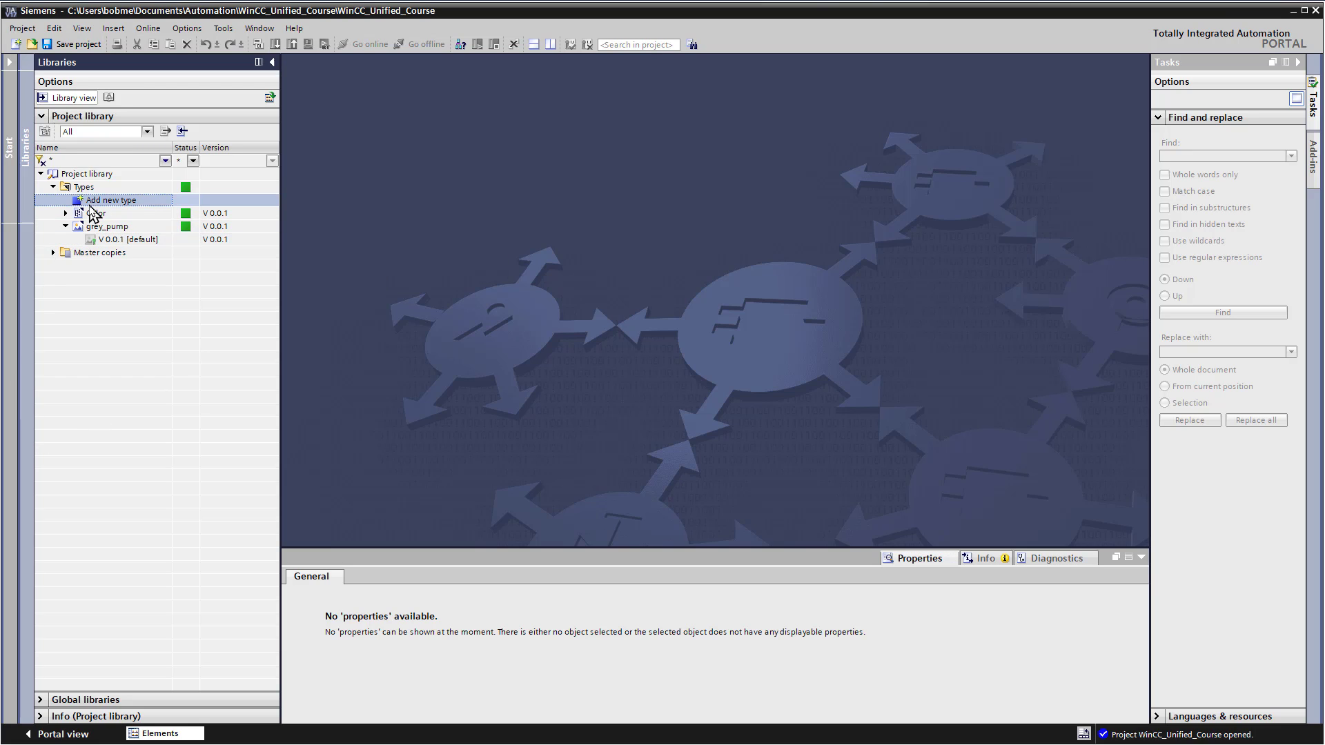
click(530, 533)
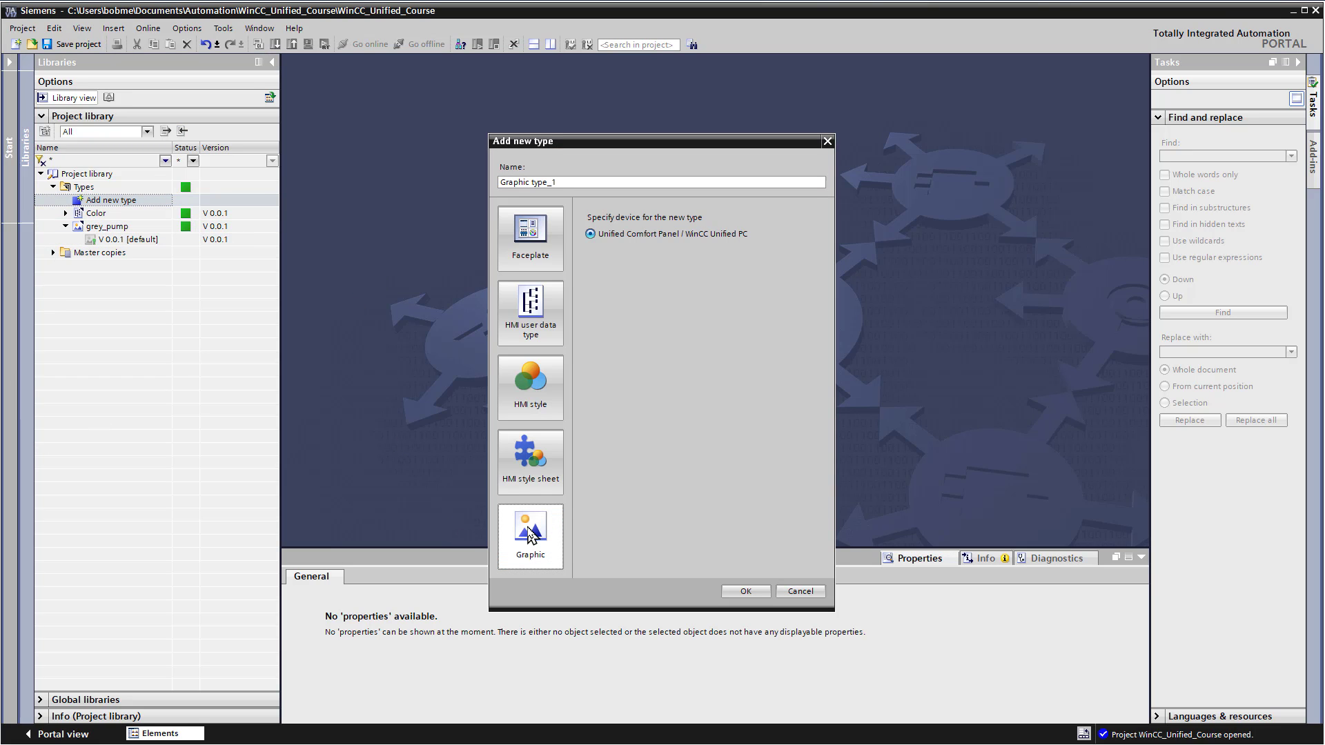
click(553, 183)
key(BackSpace)
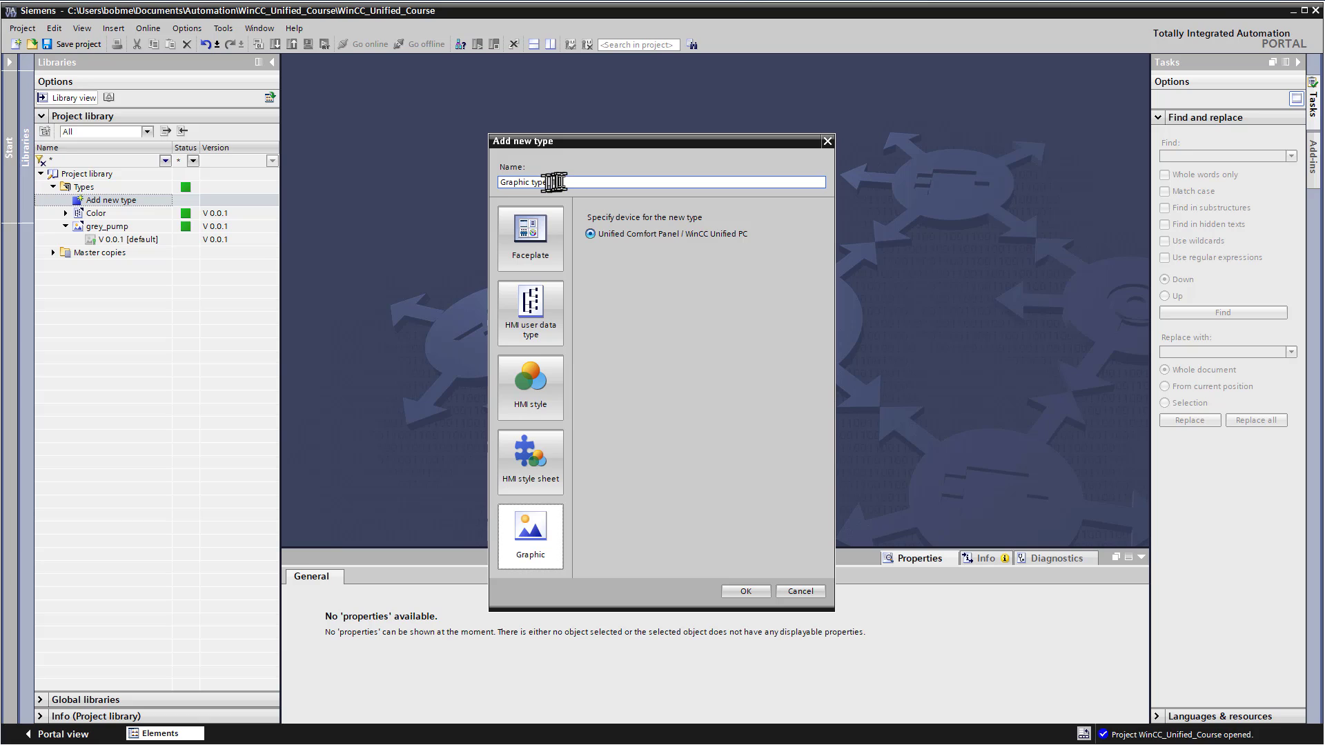
drag(552, 182, 498, 182)
text(pump)
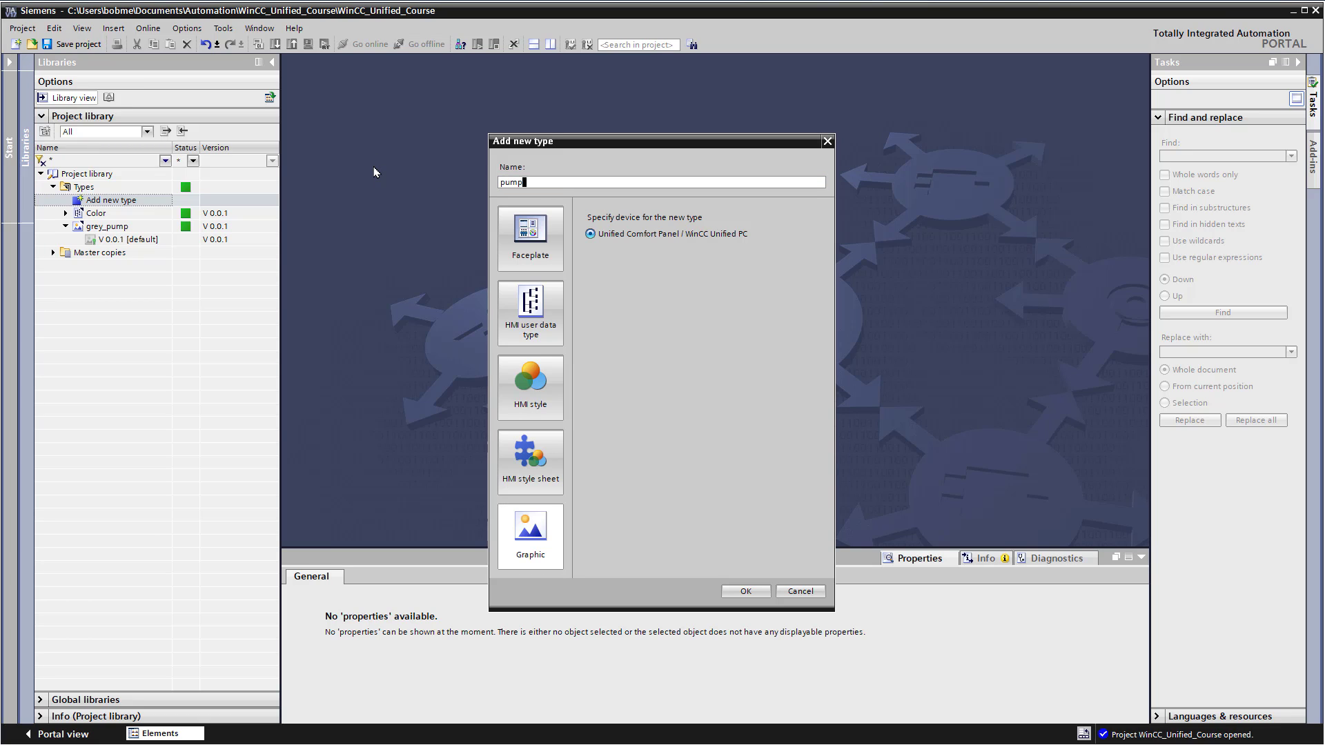
text(_state)
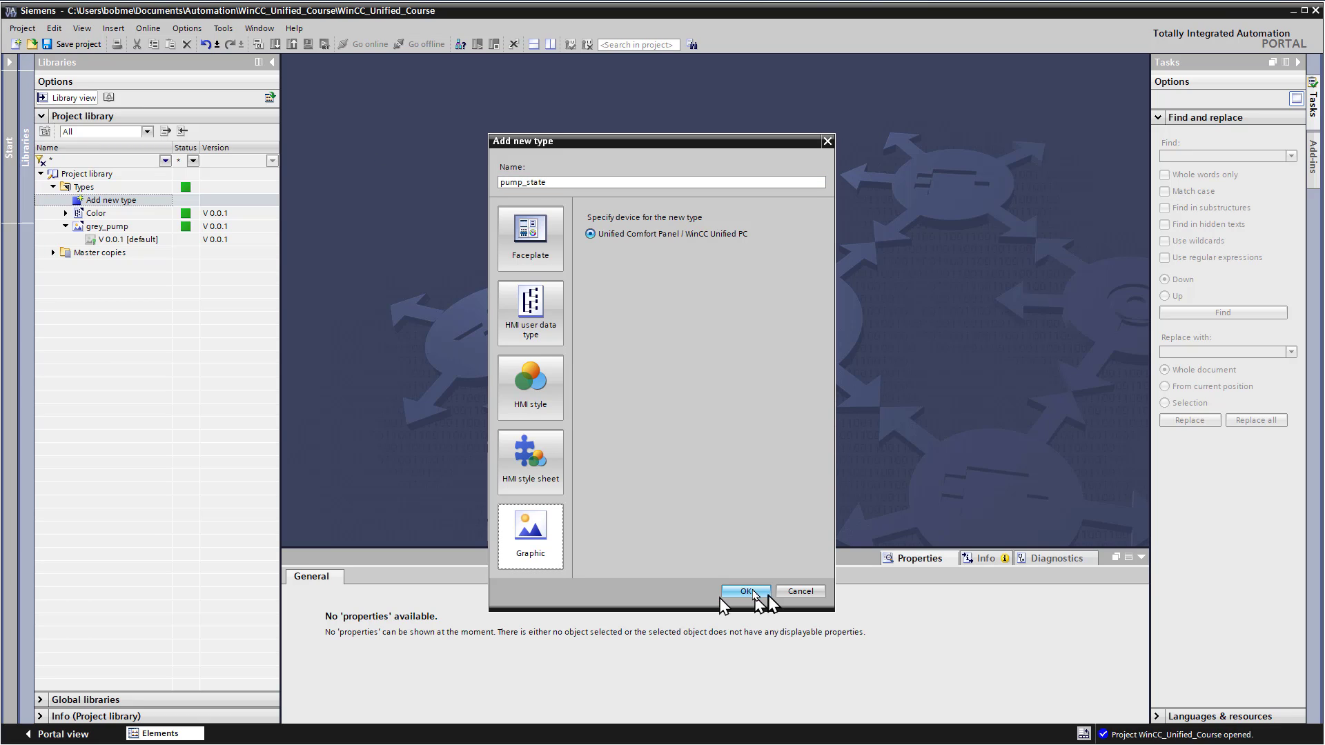
click(745, 591)
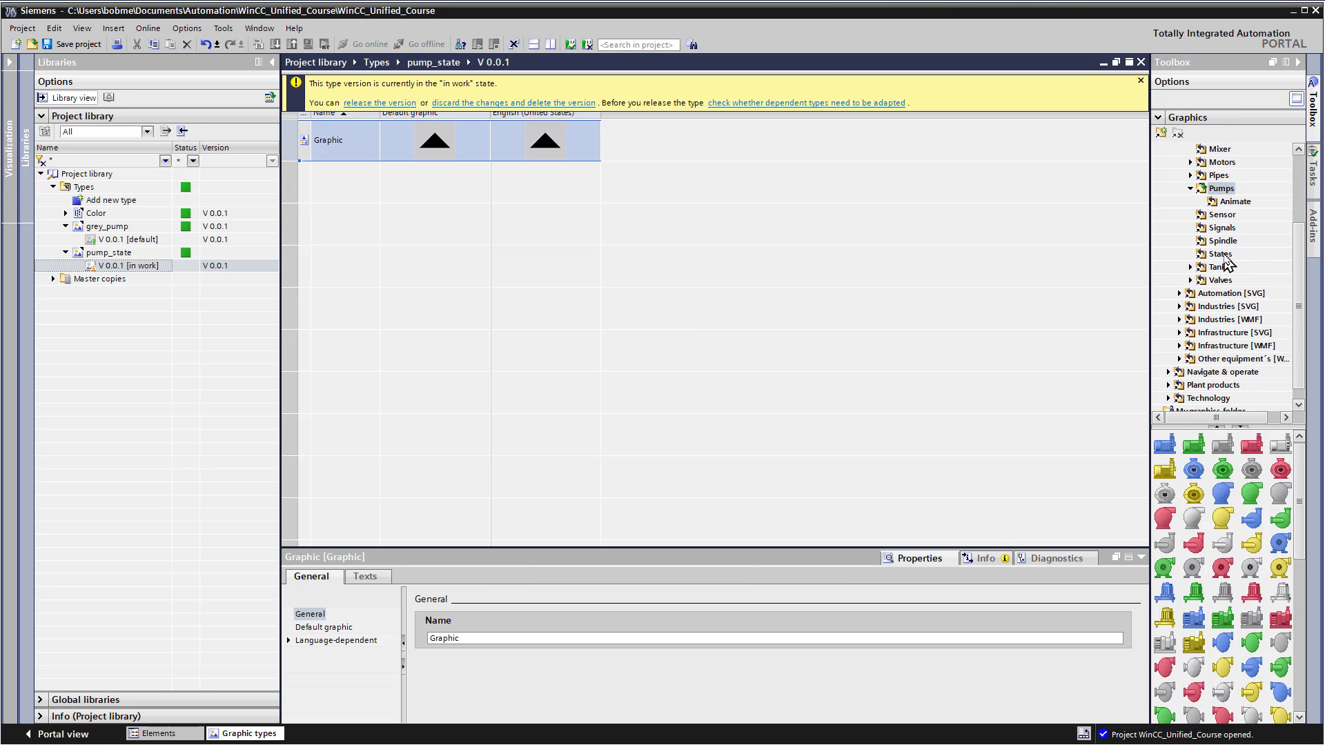
Assign the red cross from the Automation [EMF] States graphics as pump_state's default graphic and release the type under the name pump_state_off
click(1221, 255)
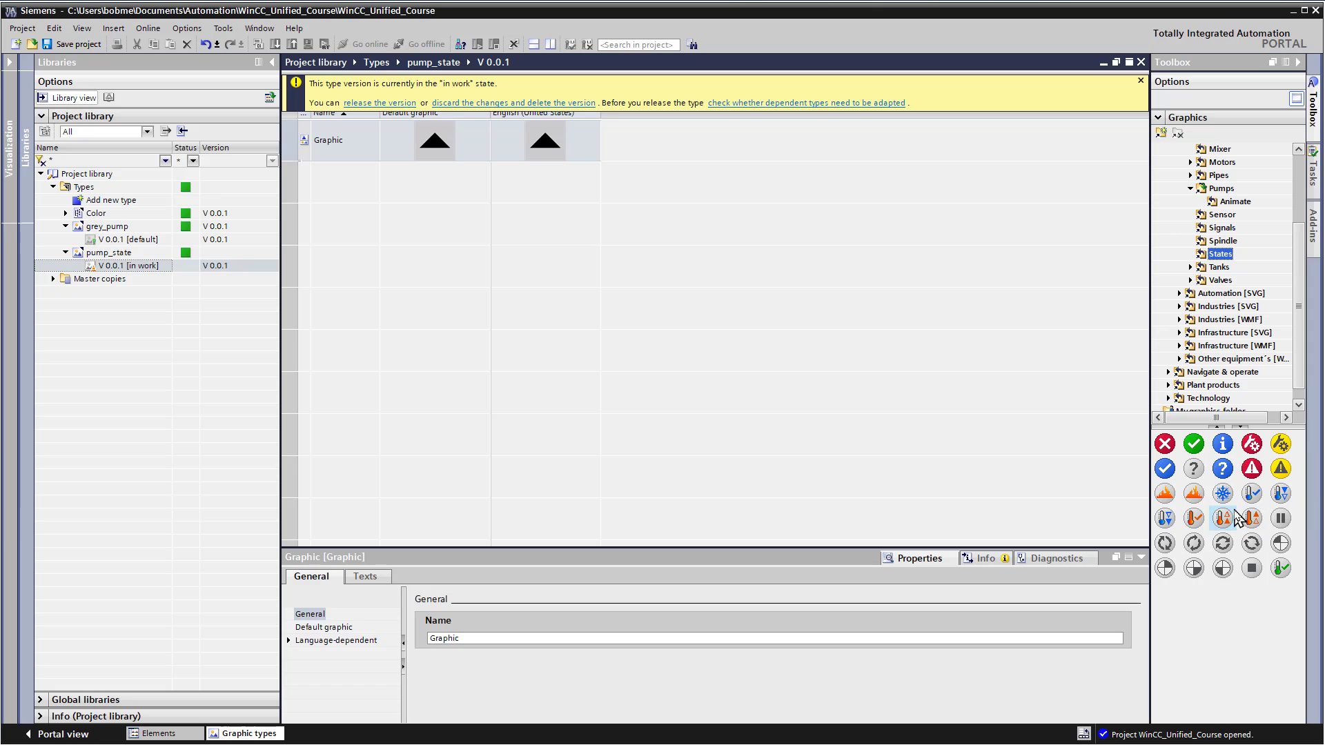
drag(1165, 444, 437, 146)
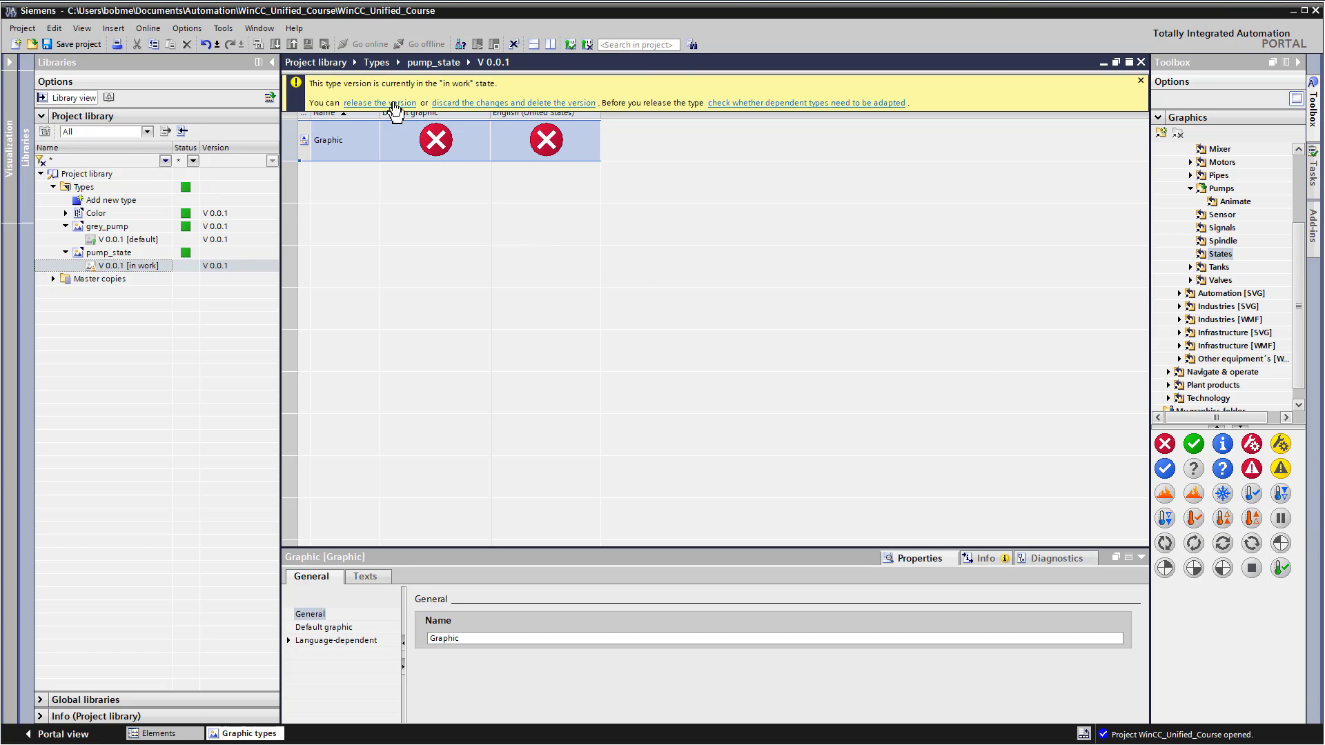
click(395, 103)
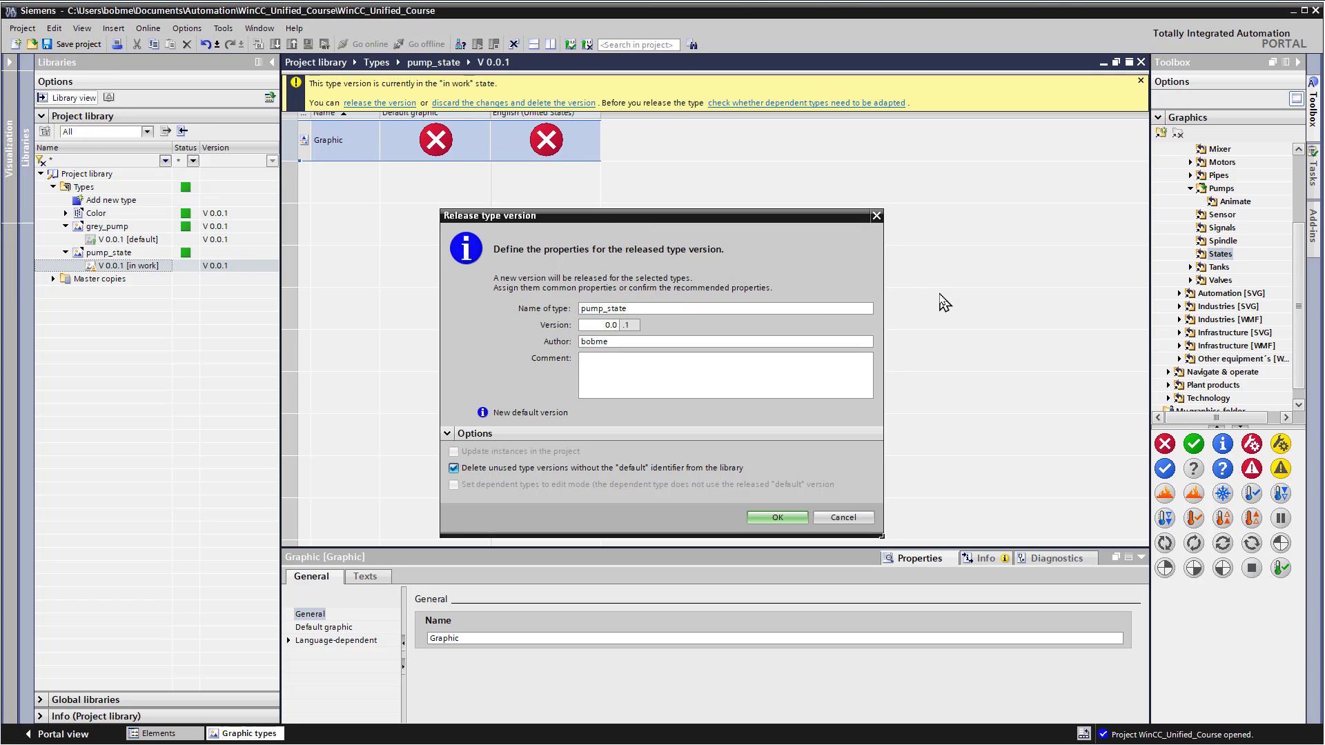
text(_off)
click(784, 521)
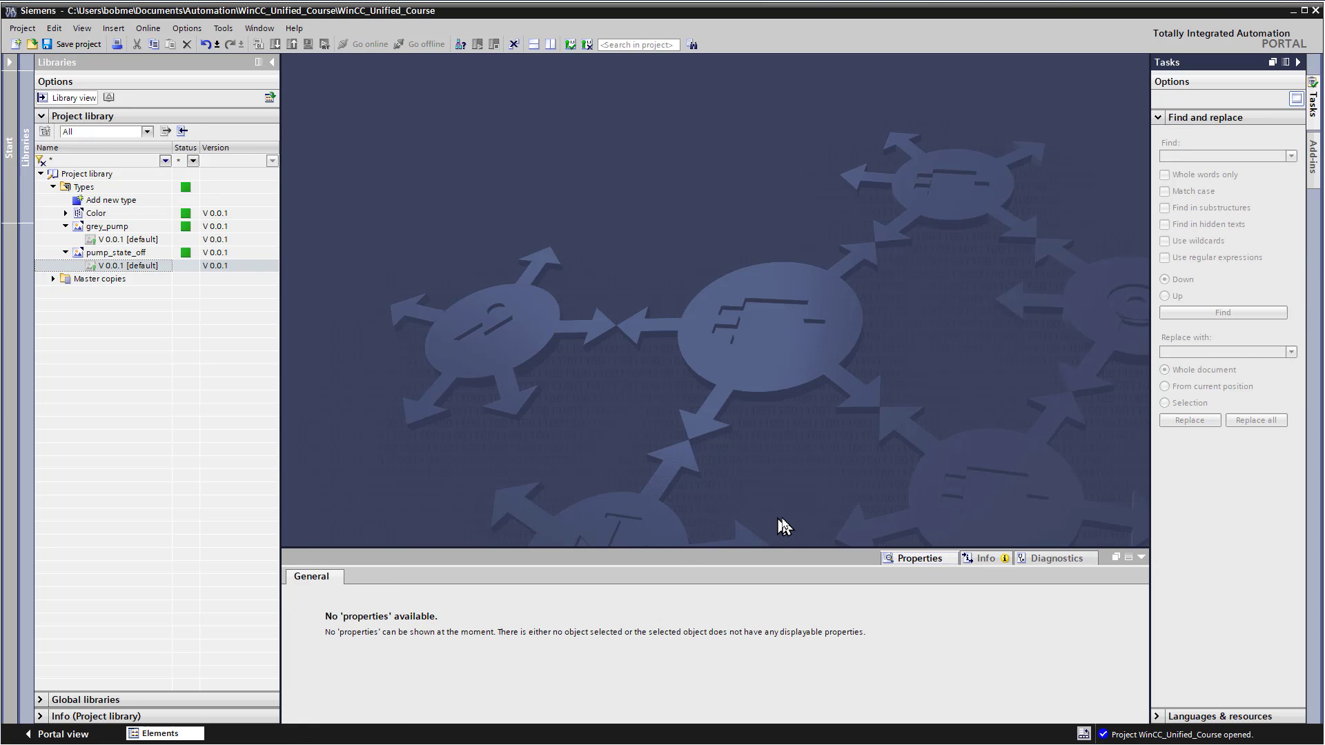
Add a third graphic type named pump_state_on to the project library's types
click(107, 202)
double_click(108, 202)
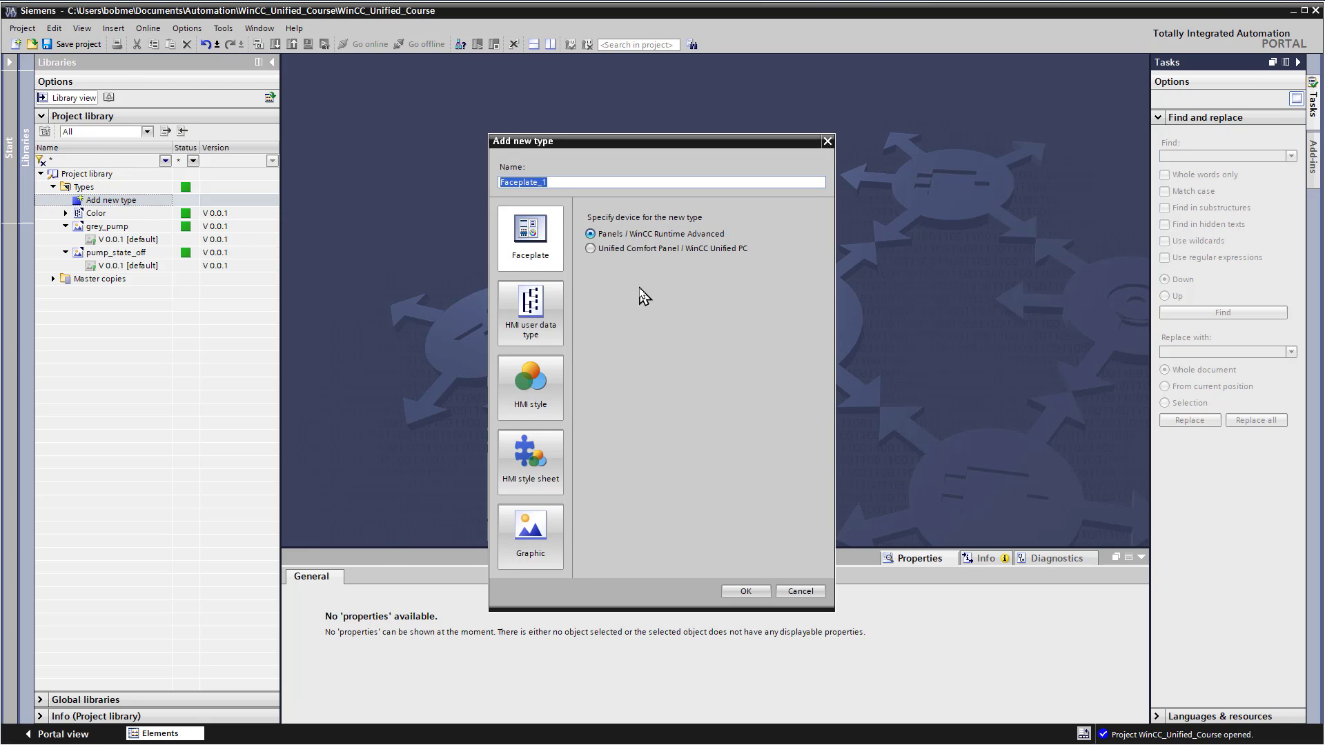
click(532, 546)
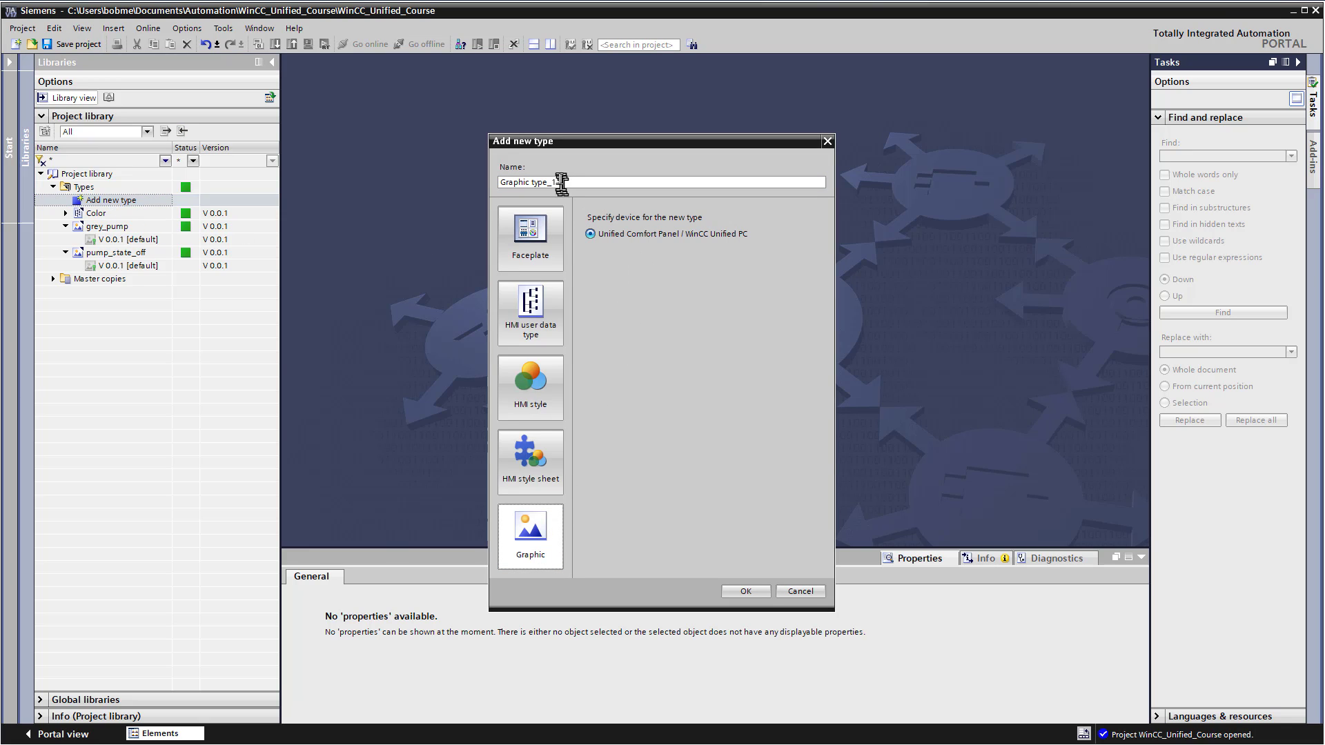
text(pump_state_on)
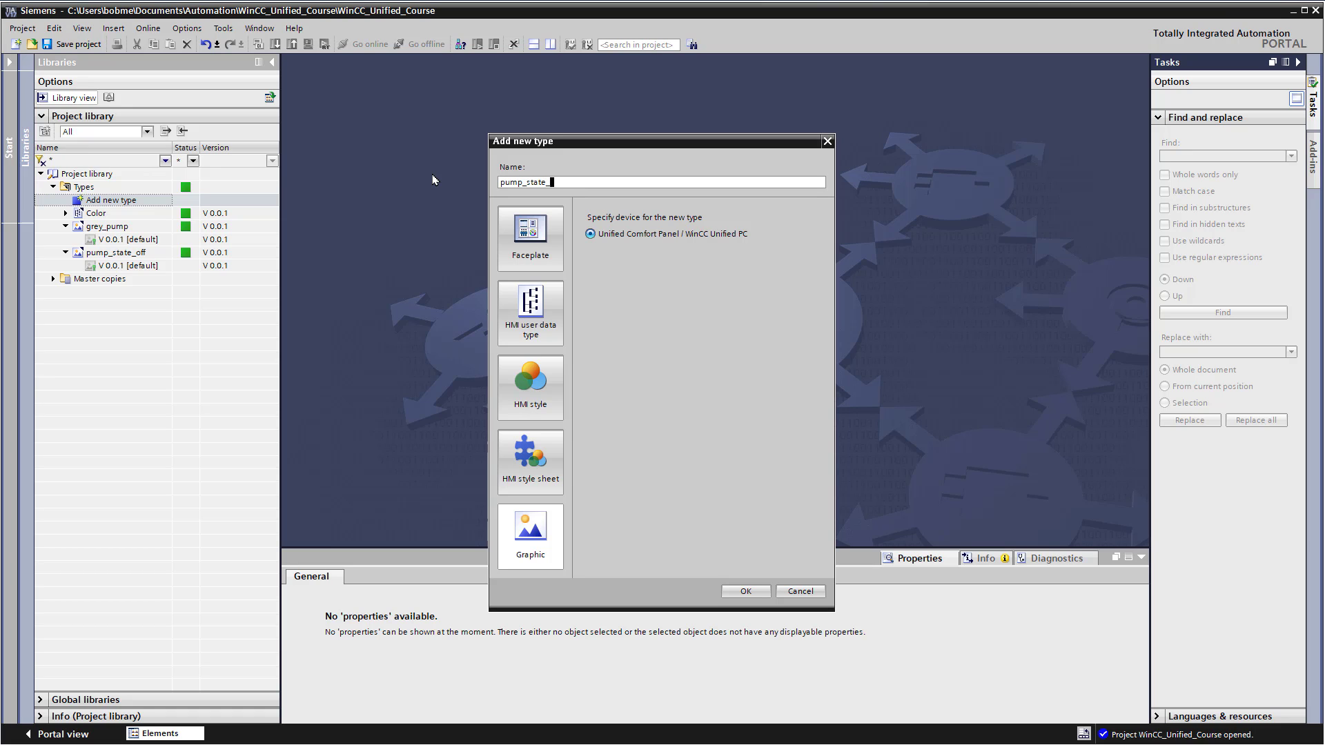
click(745, 592)
Assign the green check mark from the States graphics as pump_state_on's default graphic and release version 0.0.1
drag(1193, 444, 428, 142)
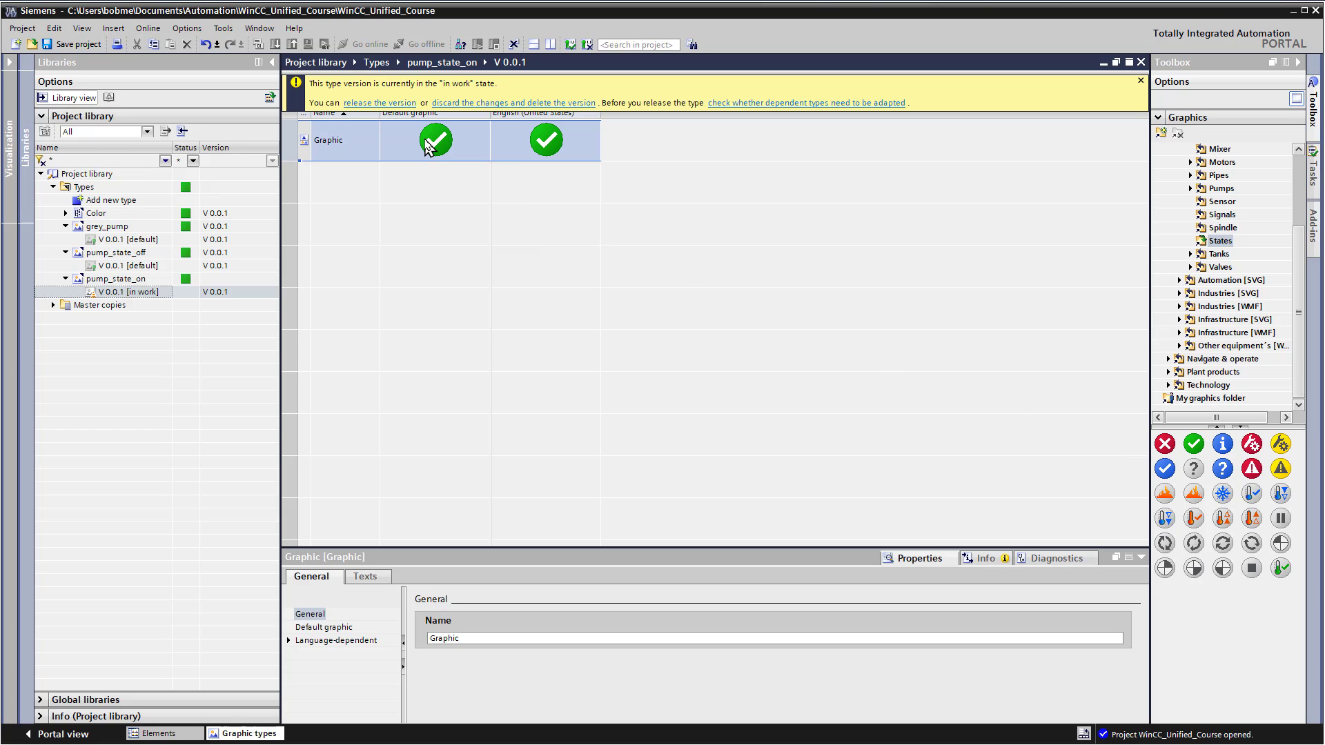
click(391, 103)
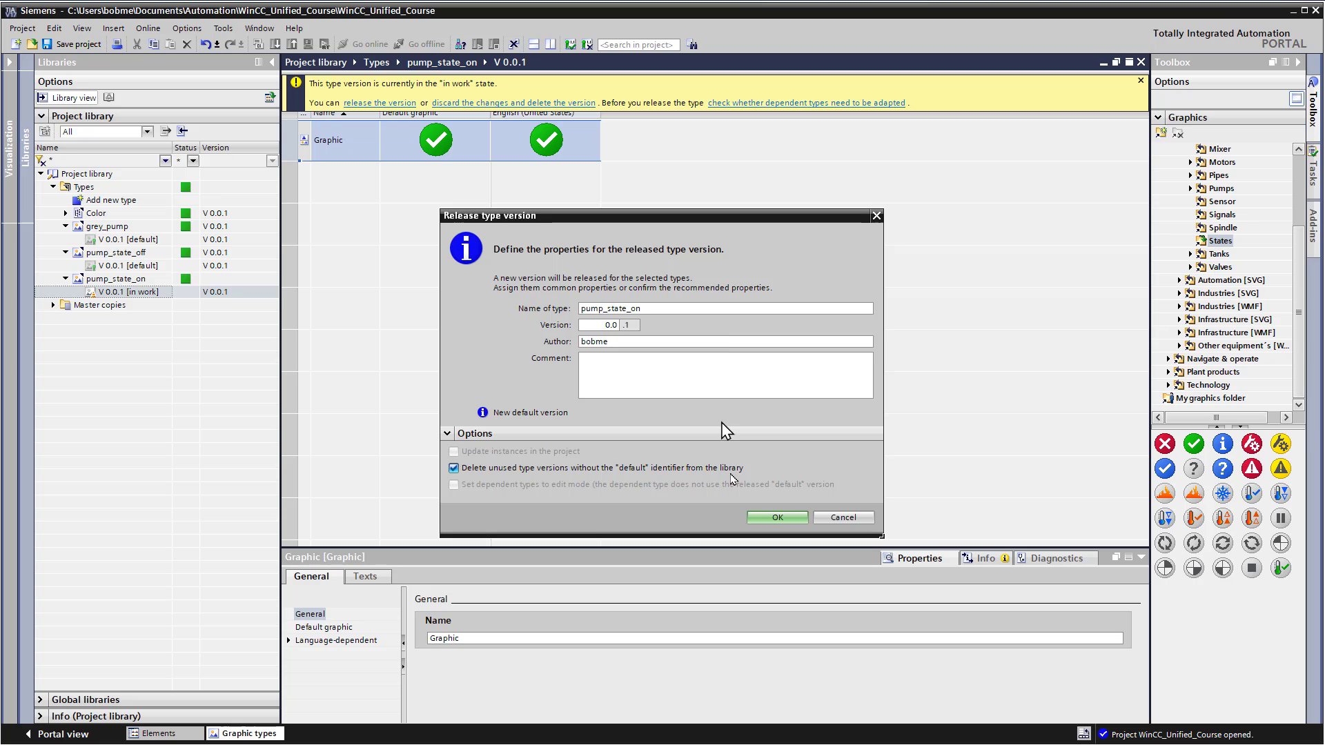
click(773, 516)
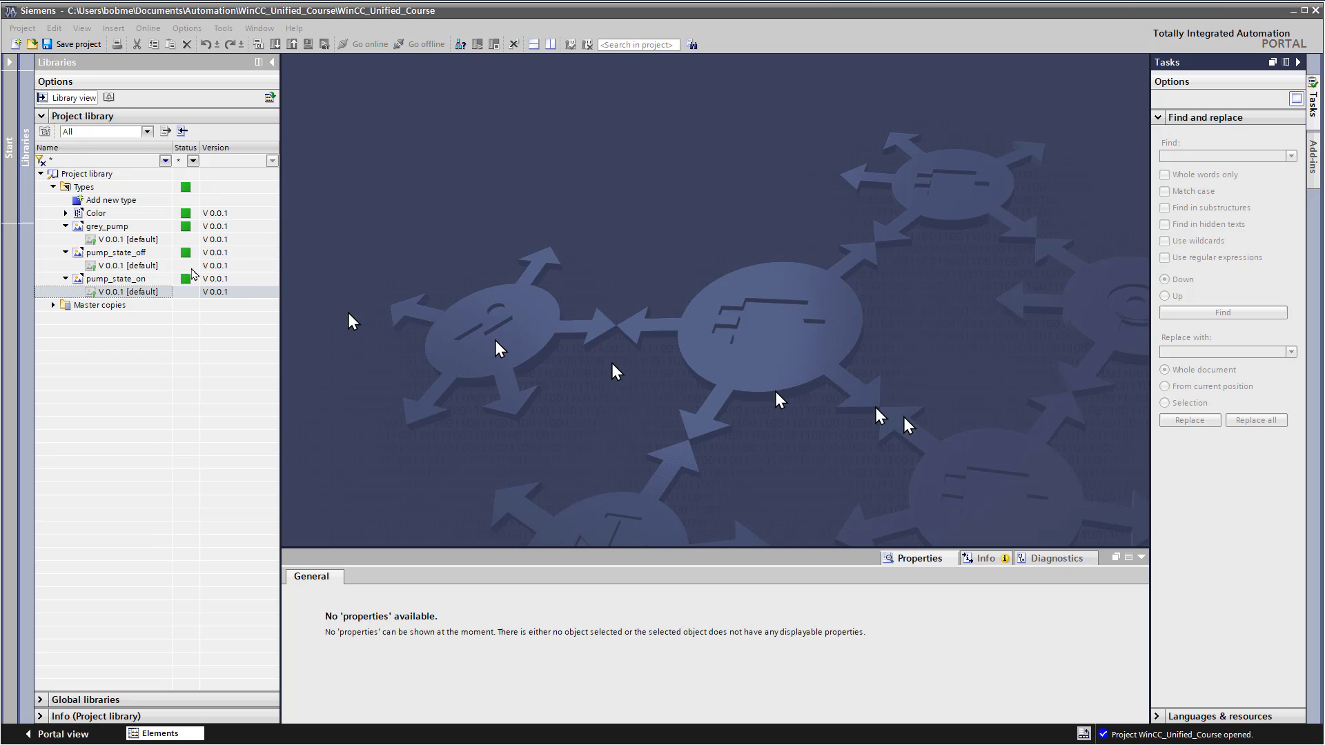
Add an HMI user data type named pump_udt for Unified Comfort Panel / WinCC Unified PC to the project library
double_click(121, 205)
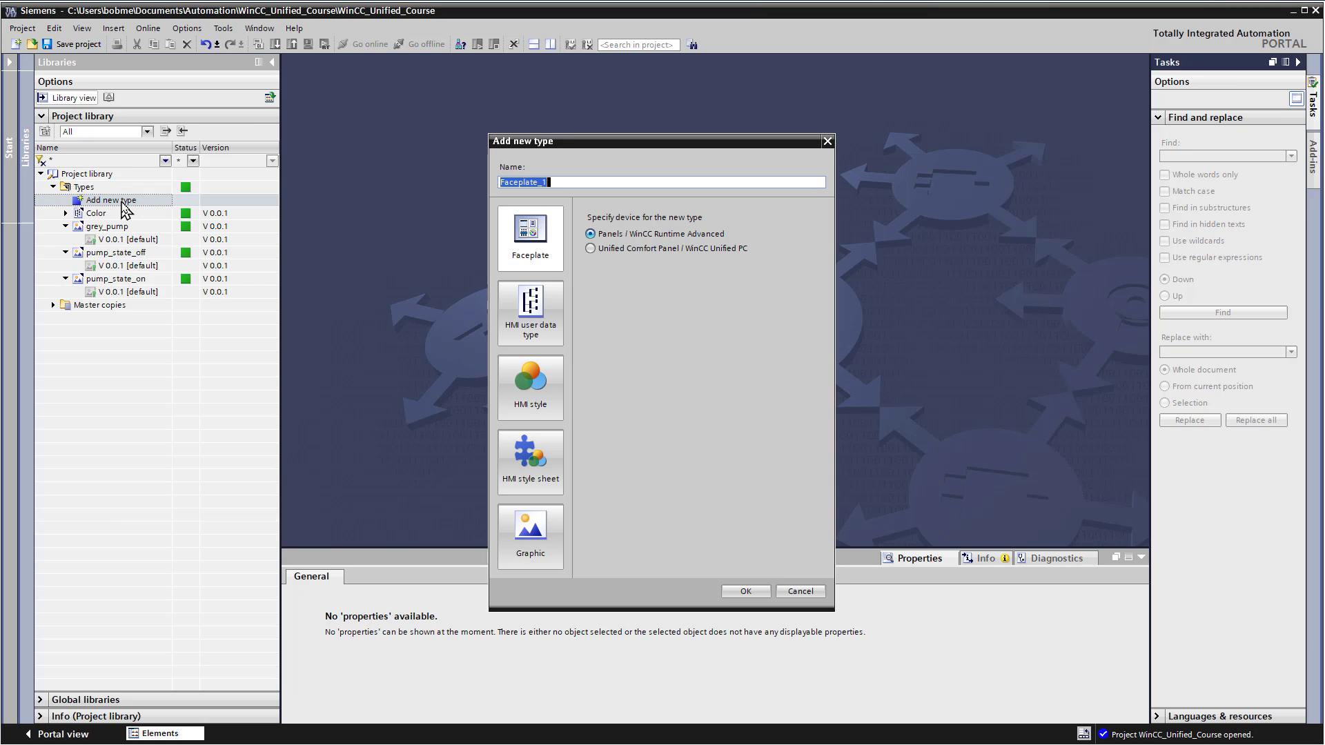
click(535, 314)
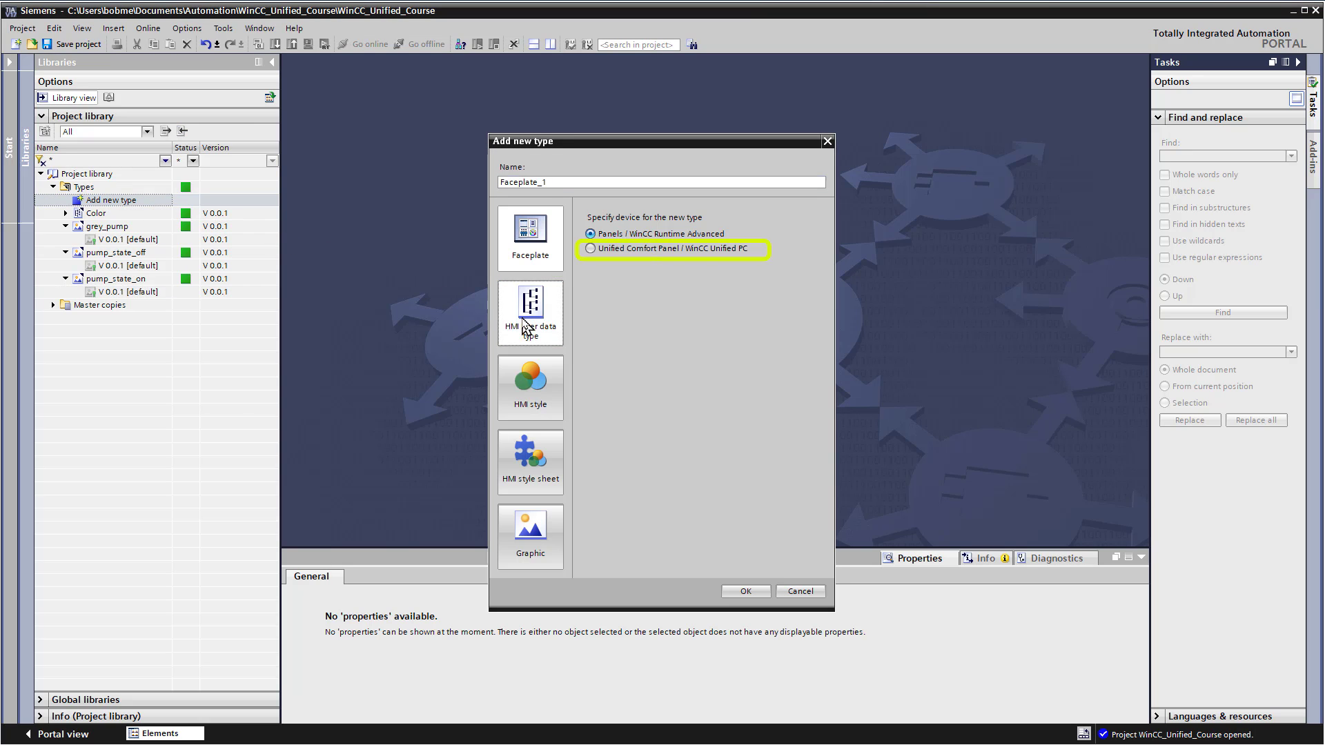
click(591, 249)
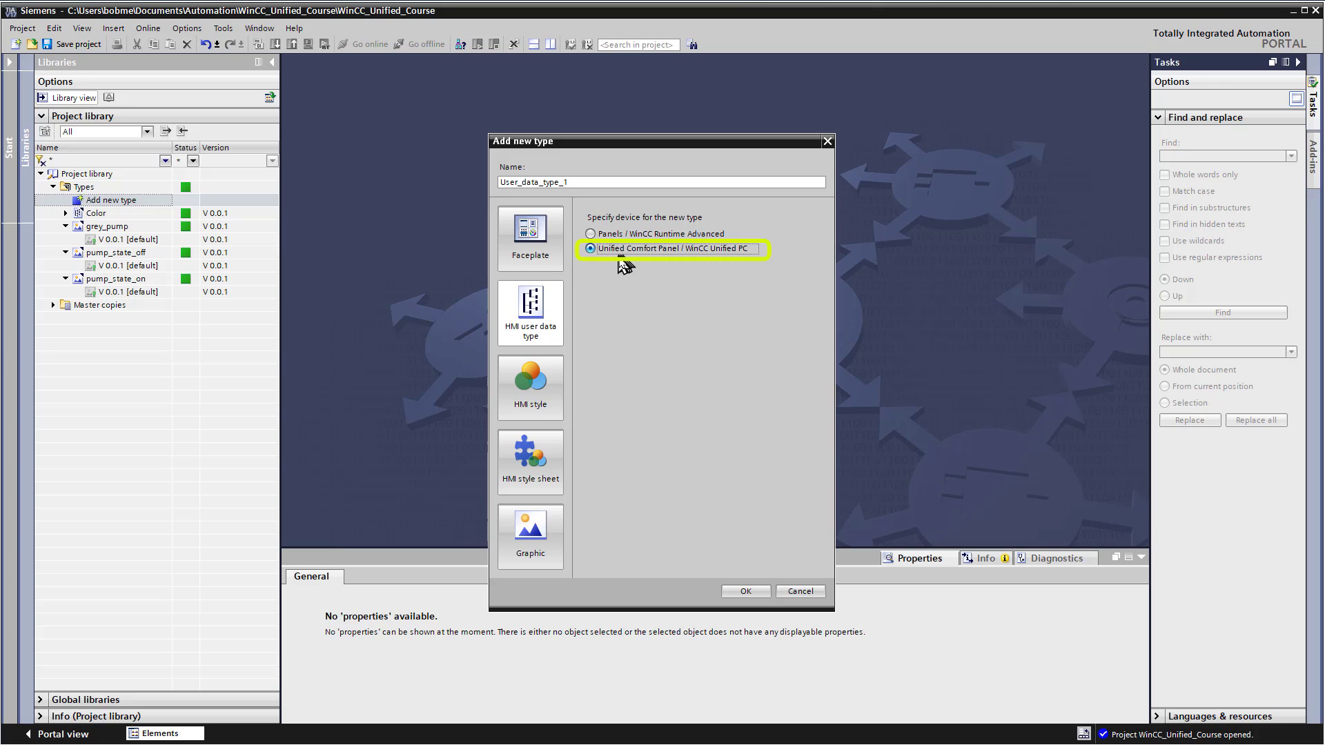
drag(582, 181, 500, 182)
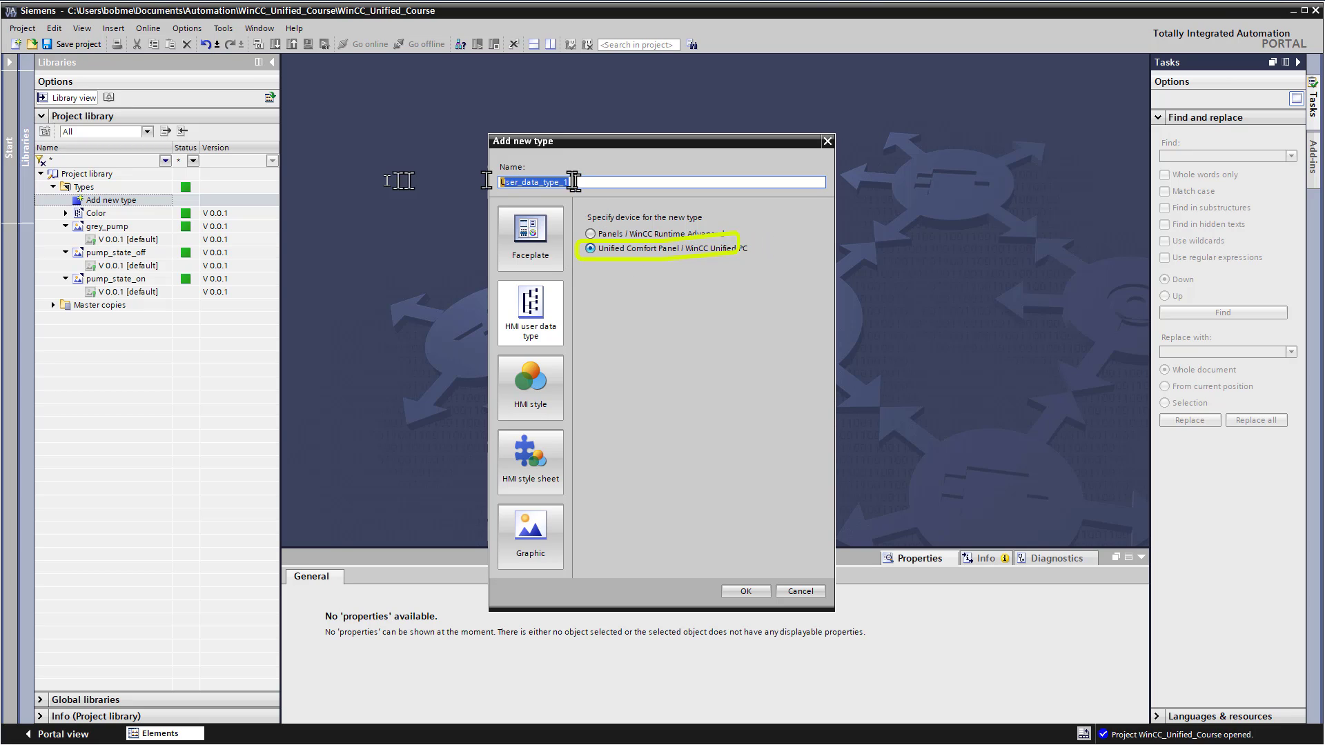
text(pump_udt)
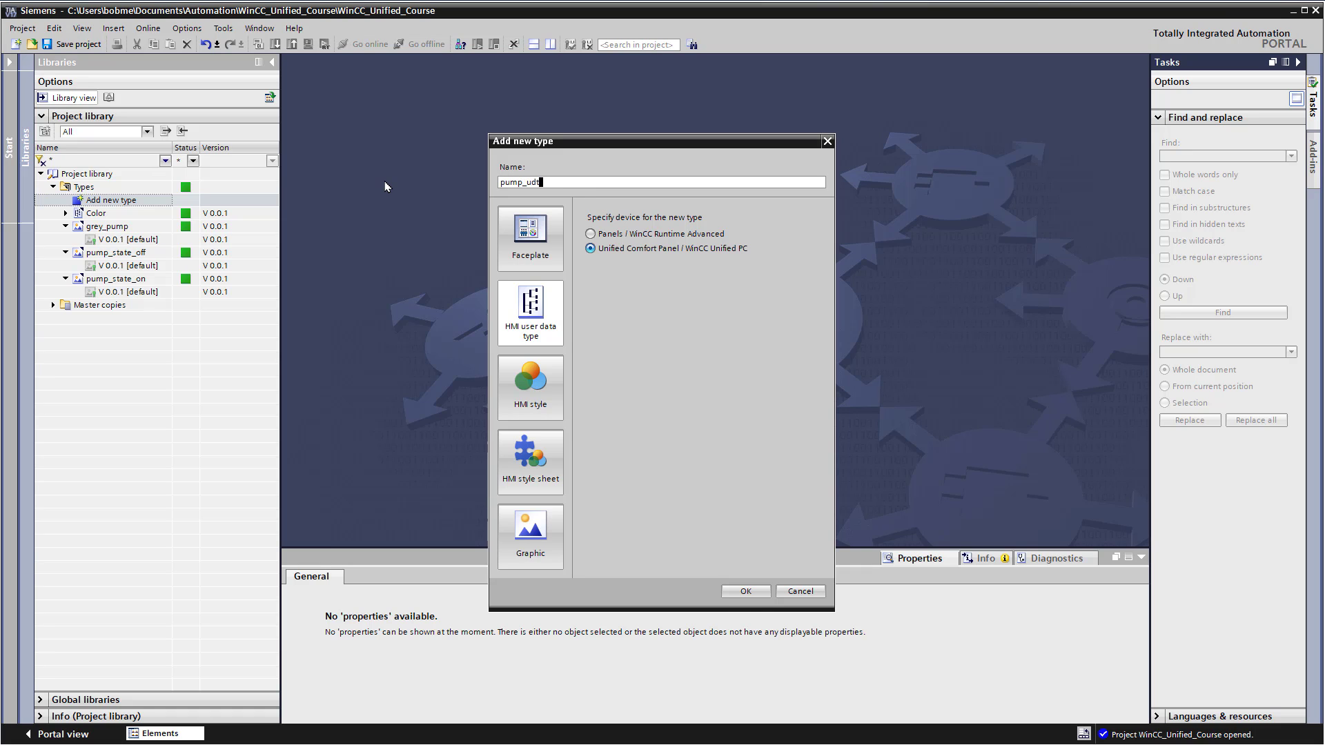
click(746, 591)
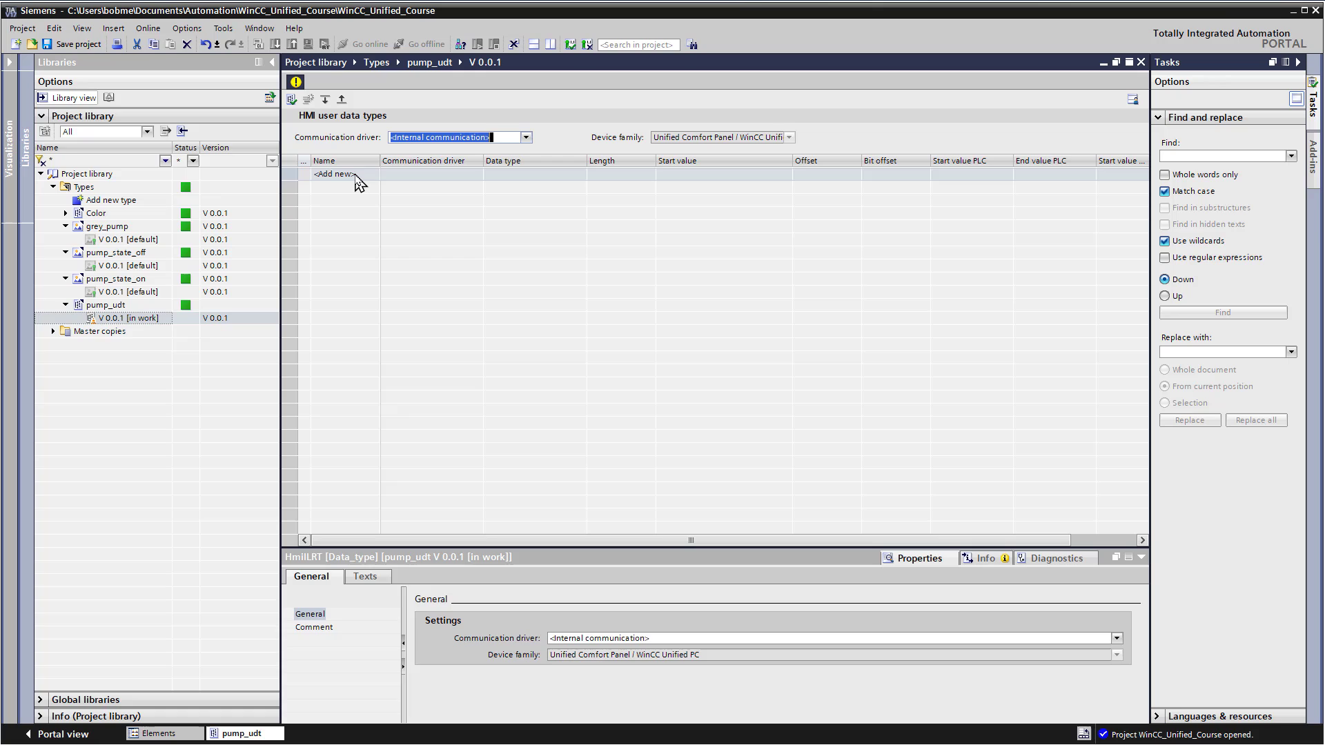
Add an element called name with data type WString to the pump_udt user data type
click(354, 176)
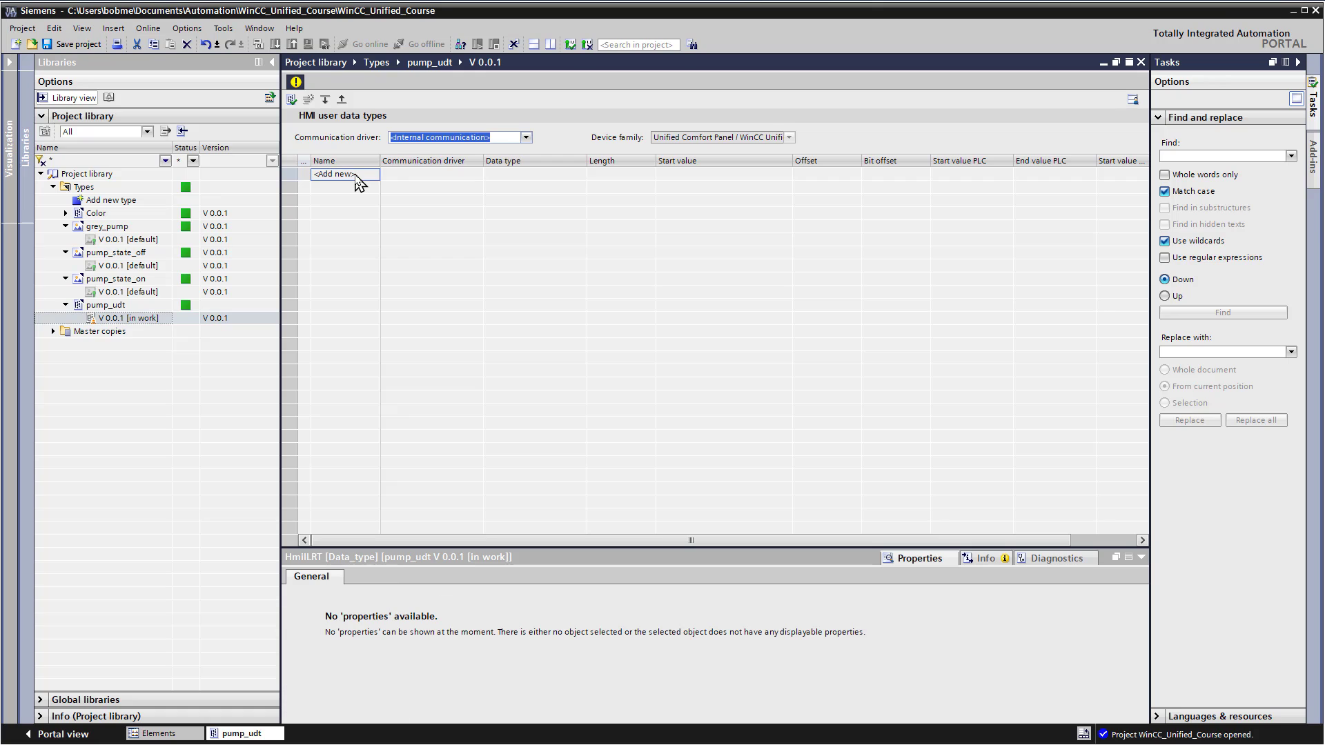
double_click(355, 176)
text(name)
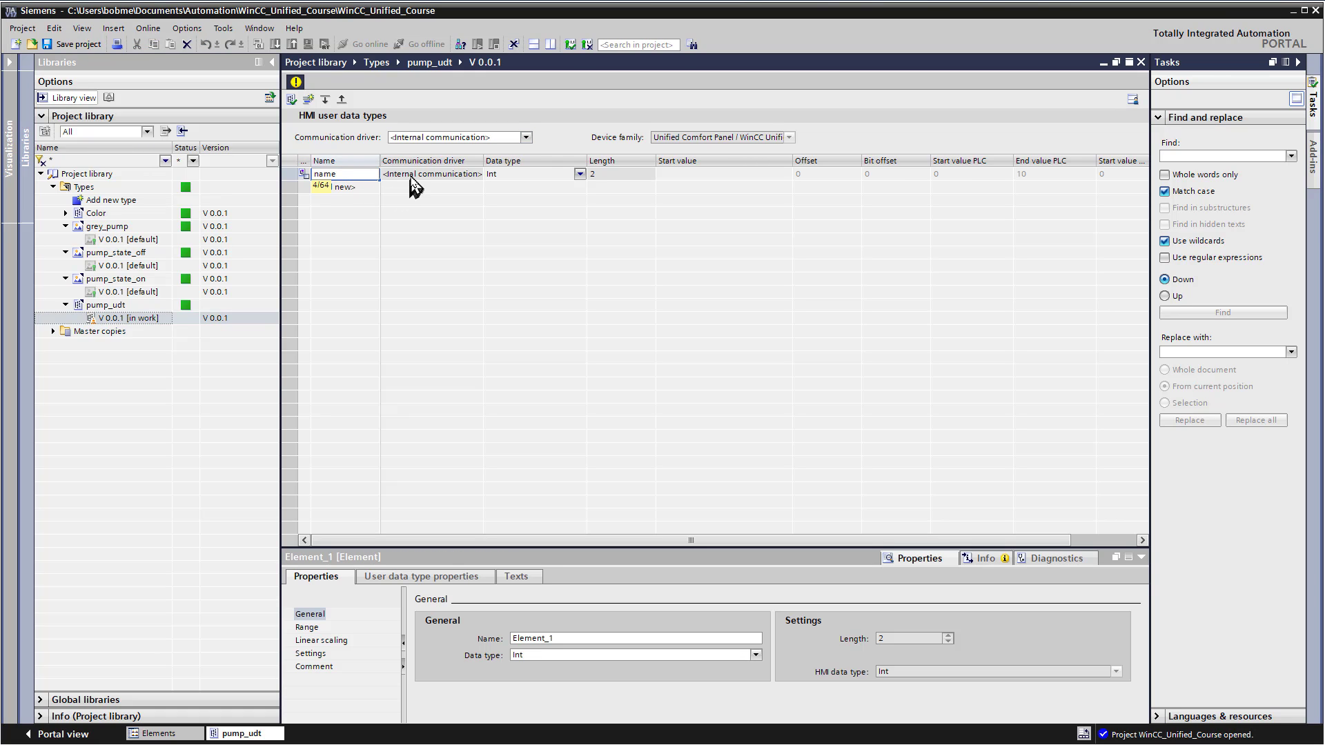
click(494, 177)
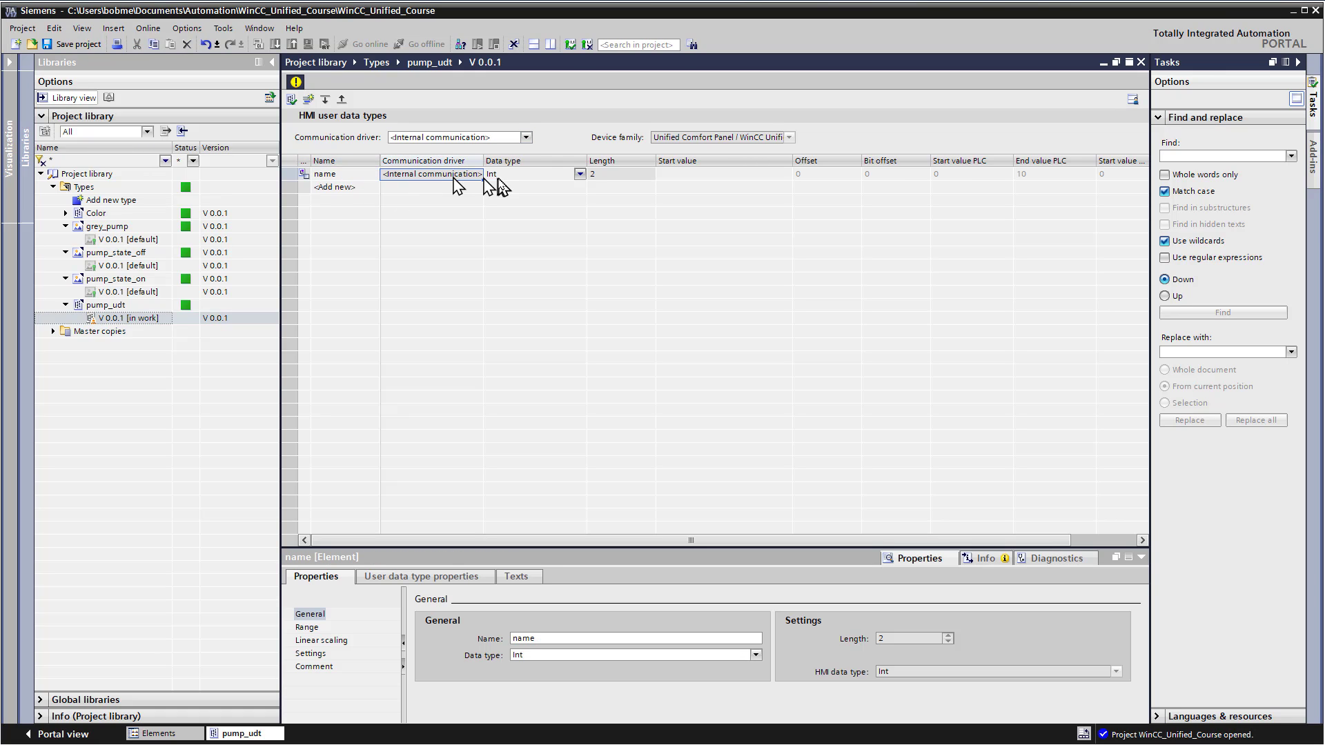
click(581, 174)
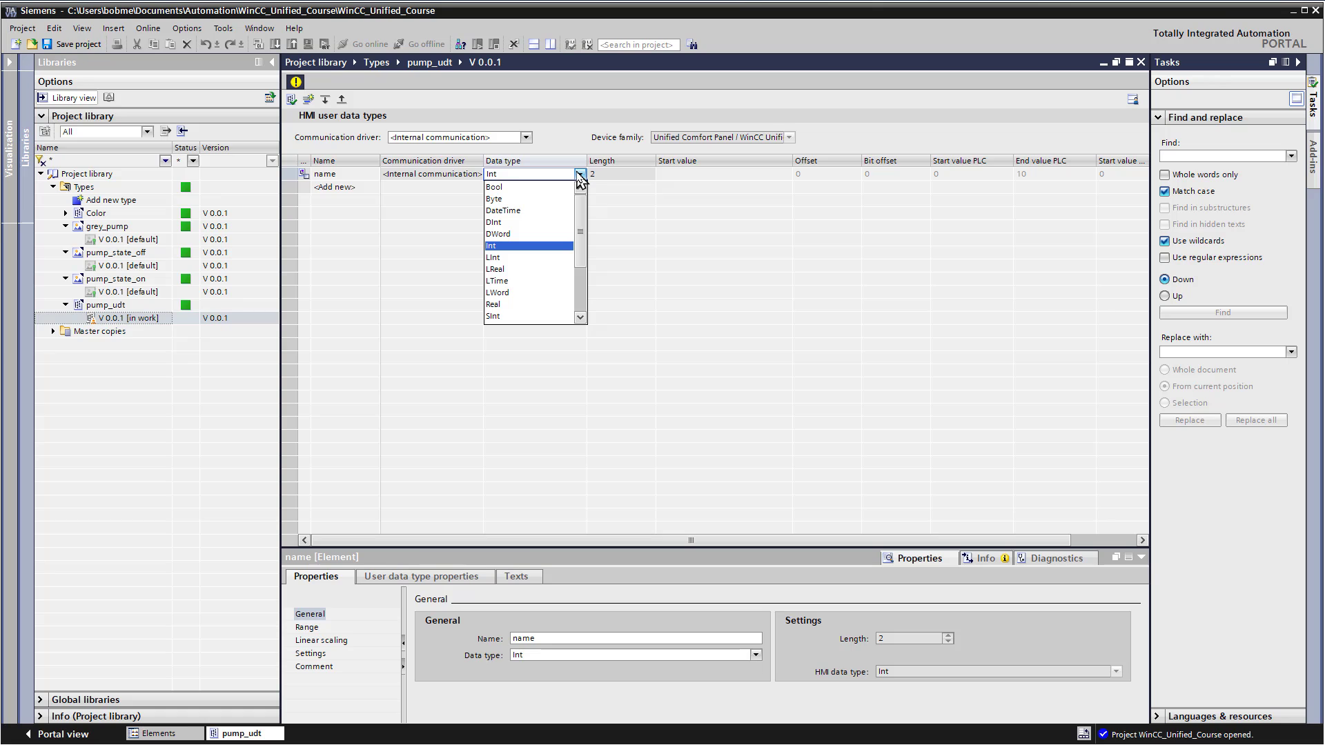
drag(581, 221, 583, 285)
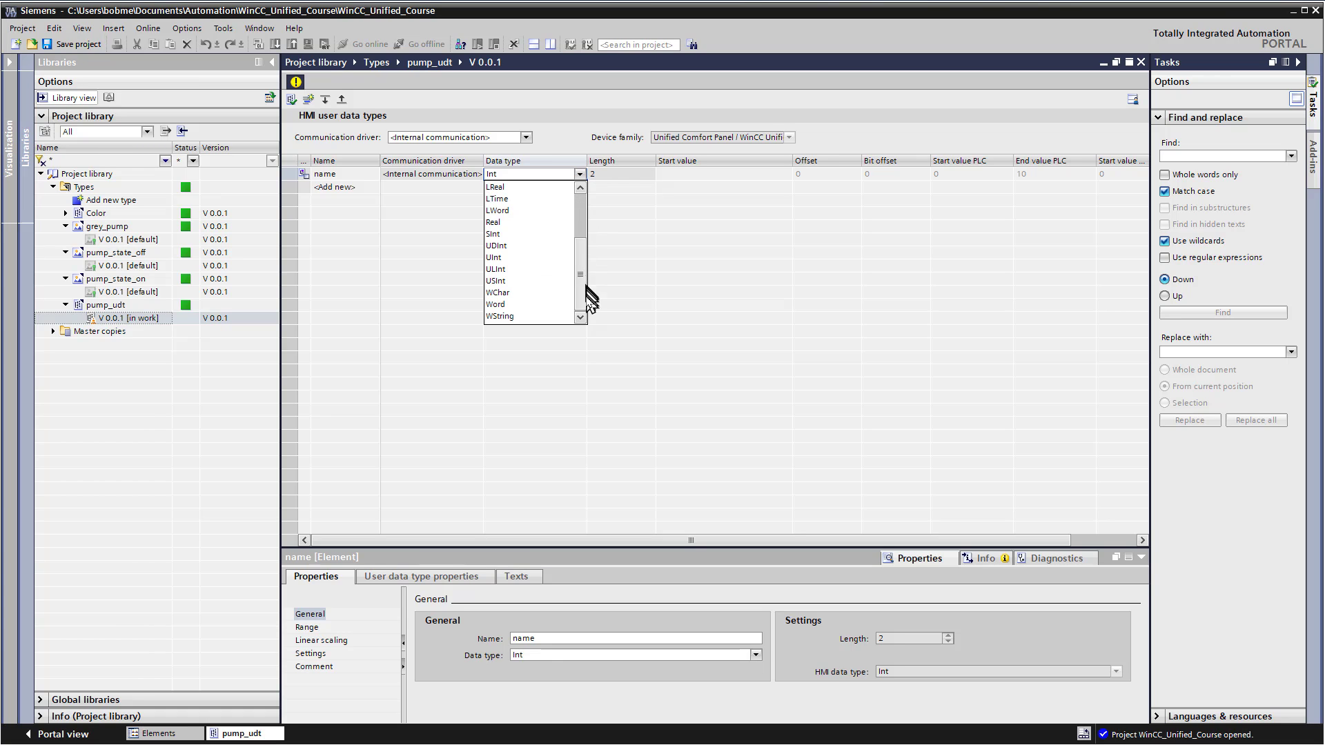
click(511, 316)
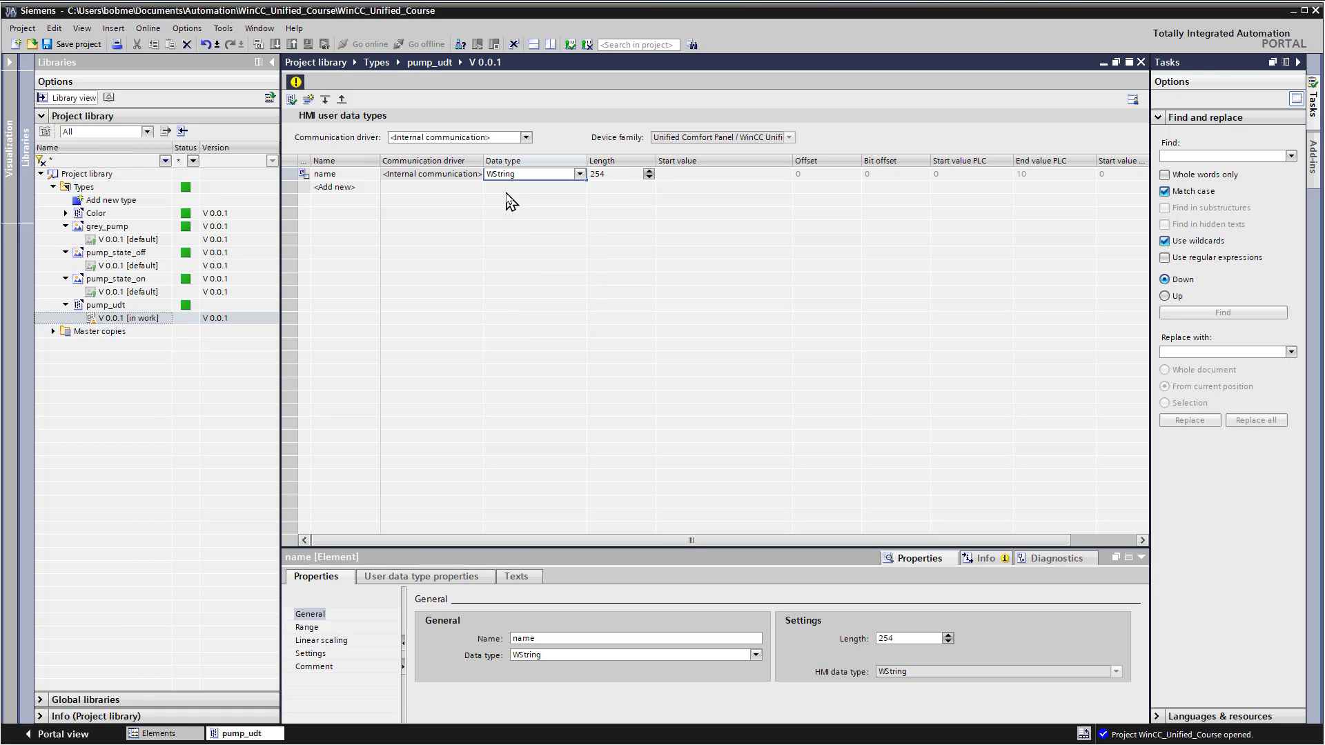
click(488, 199)
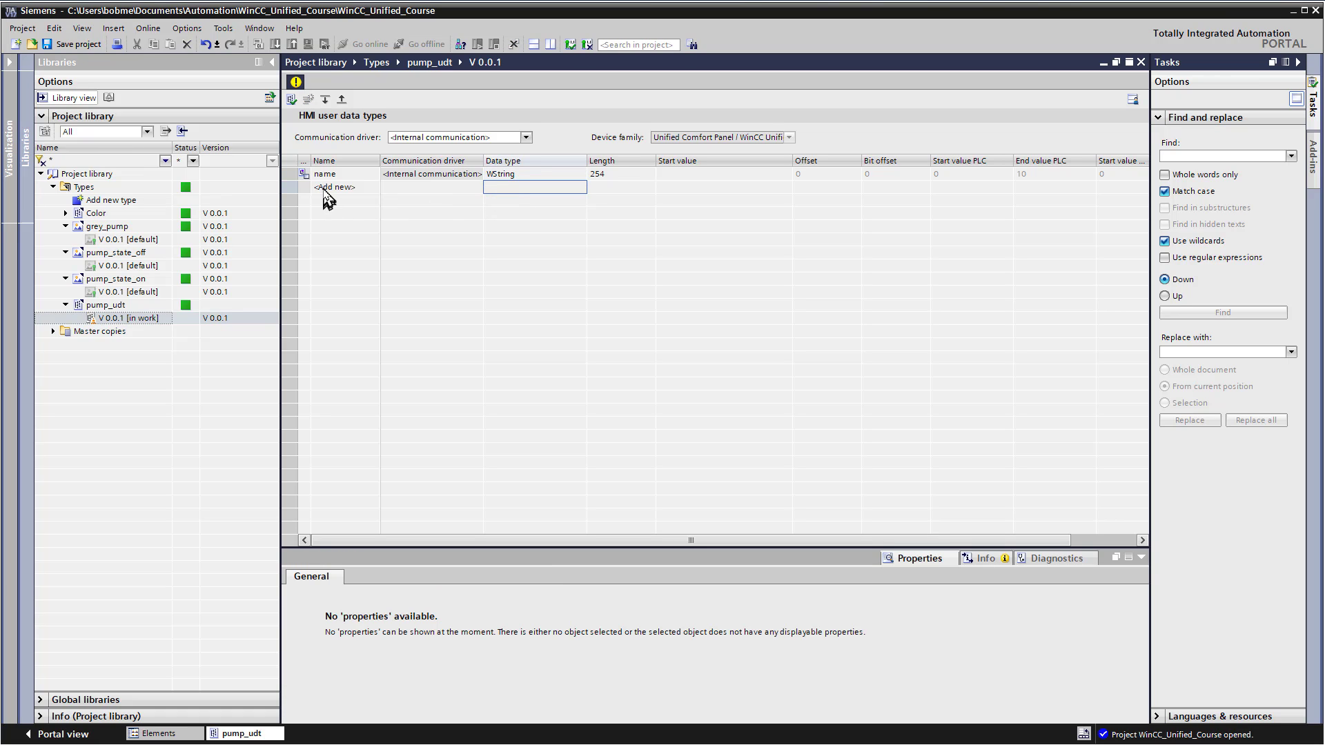
Add an element called state with data type Bool to pump_udt and release the type as version 0.0.1
click(326, 192)
click(324, 193)
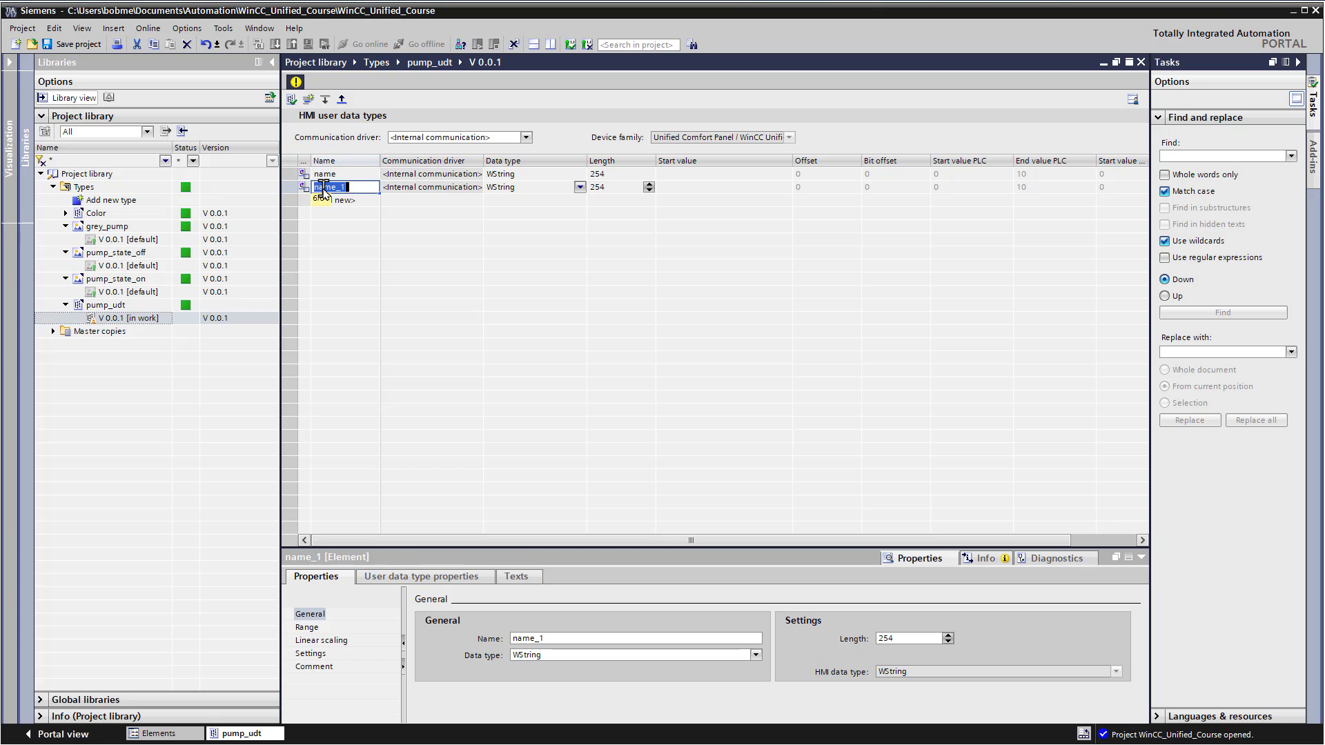
text(state)
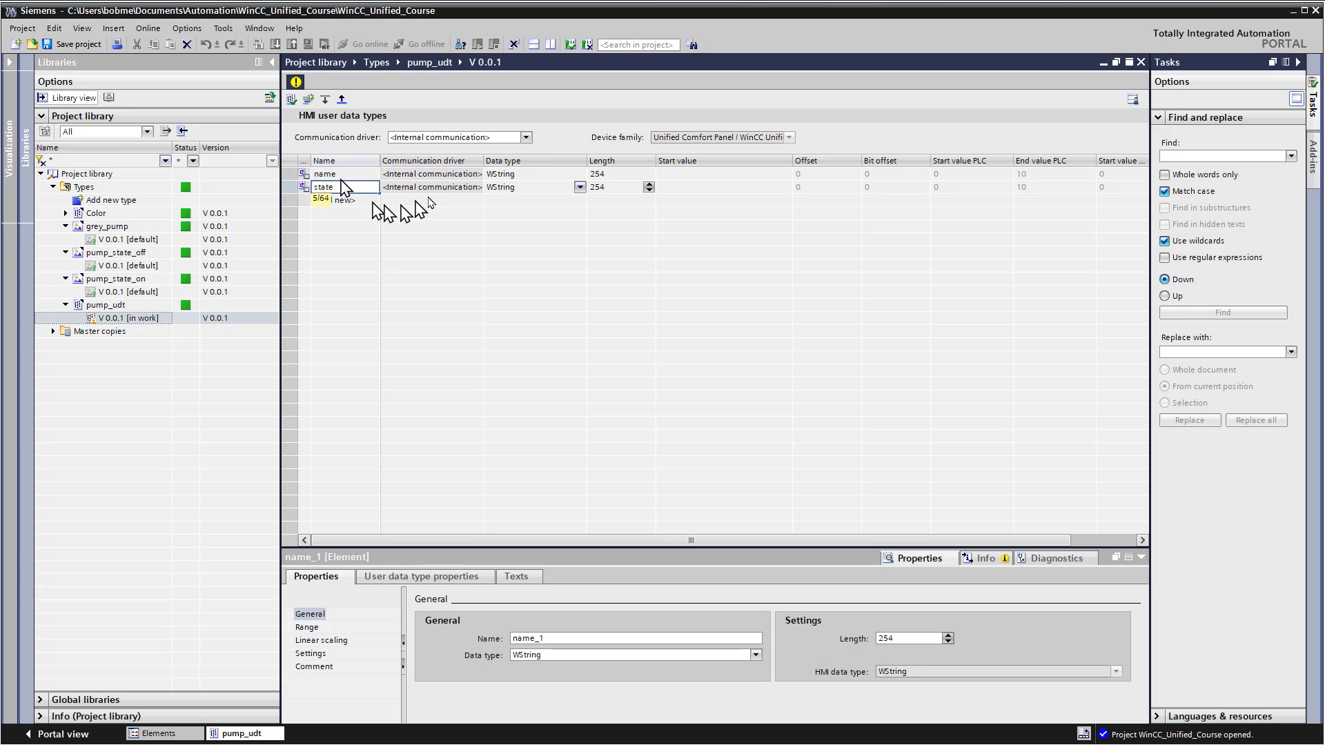
click(514, 188)
click(580, 187)
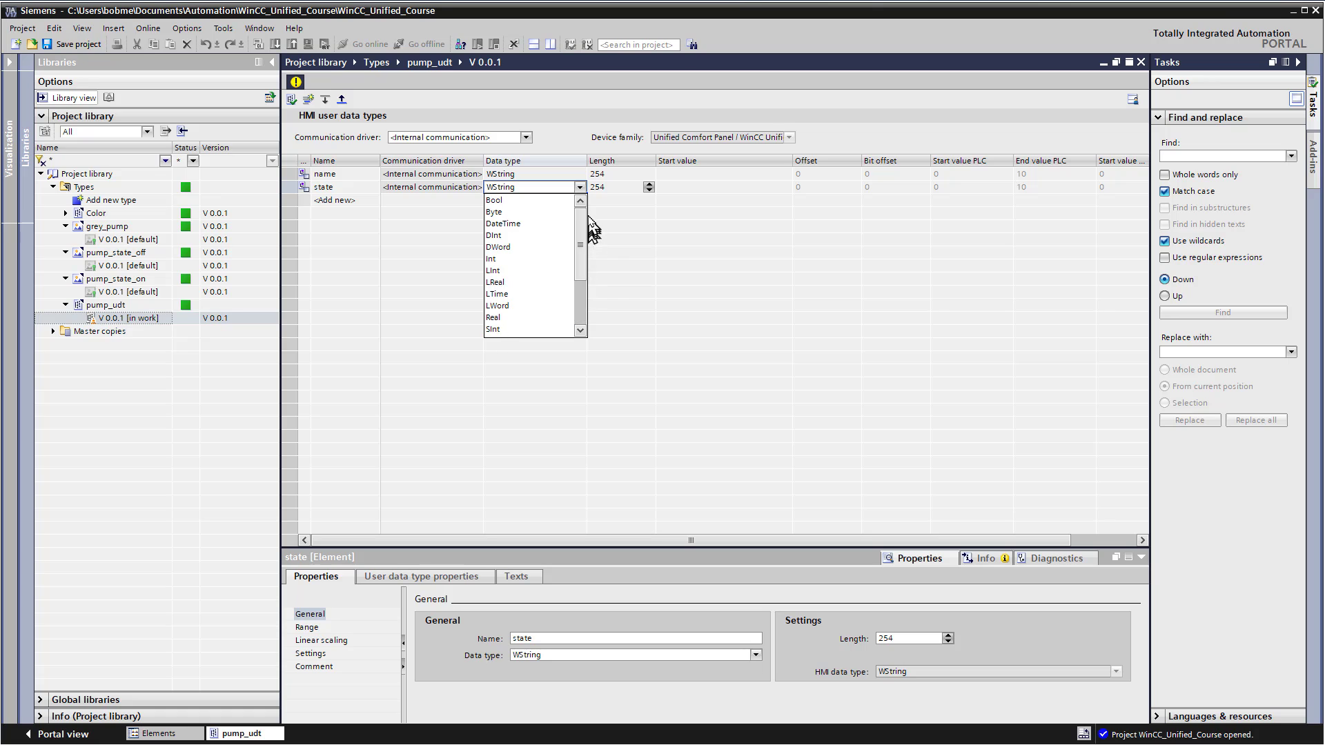
click(523, 201)
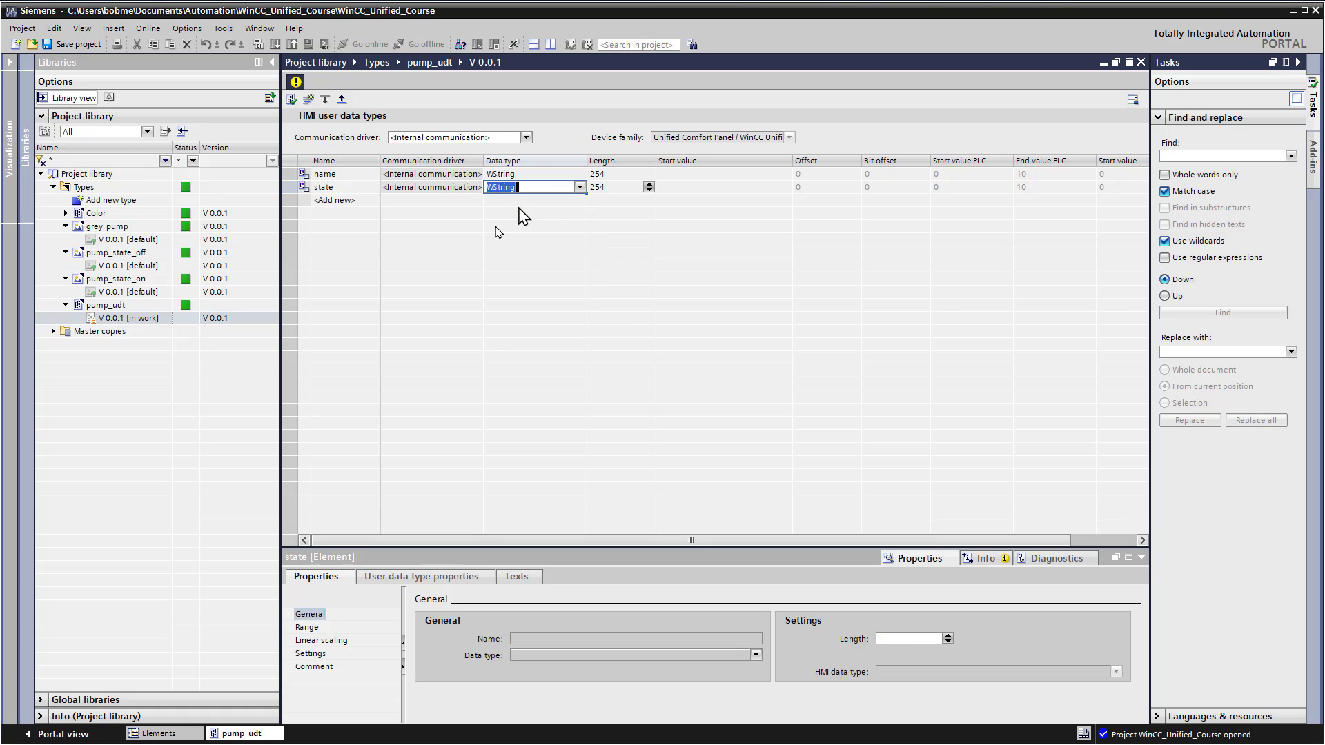
click(297, 83)
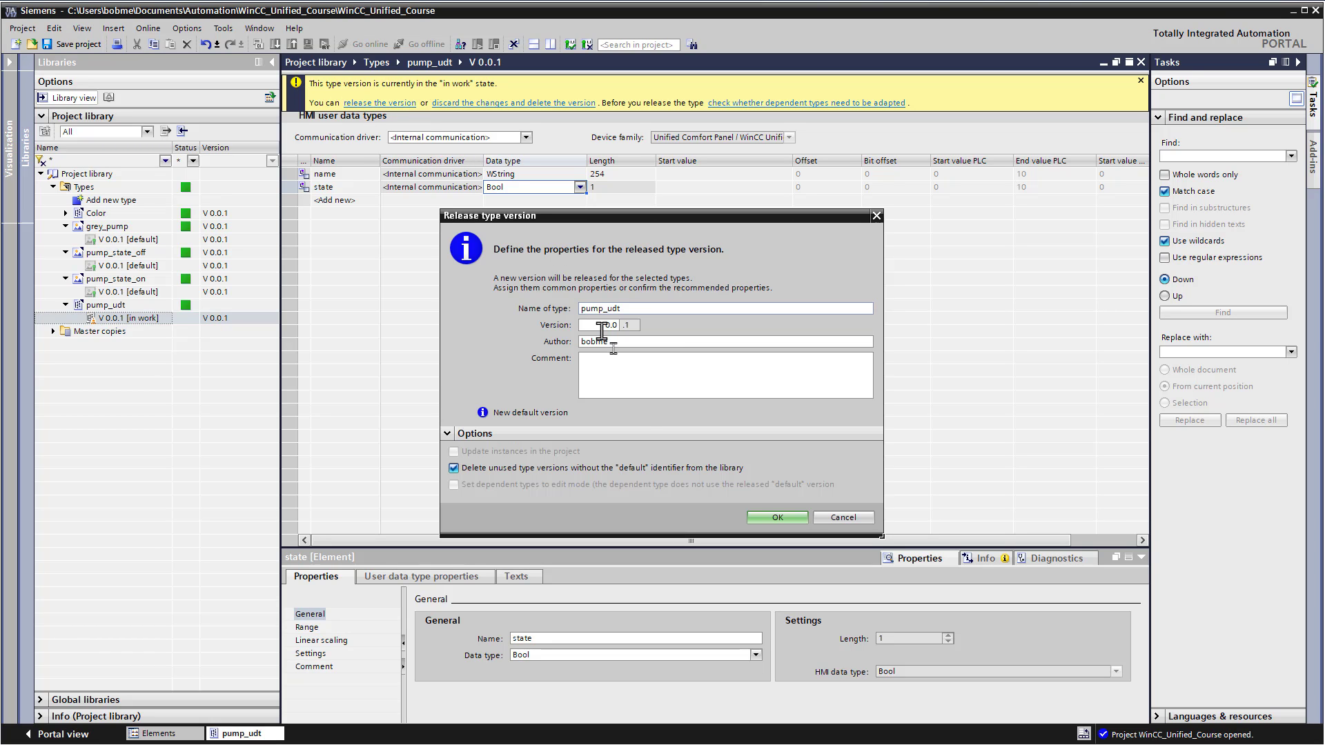
click(773, 519)
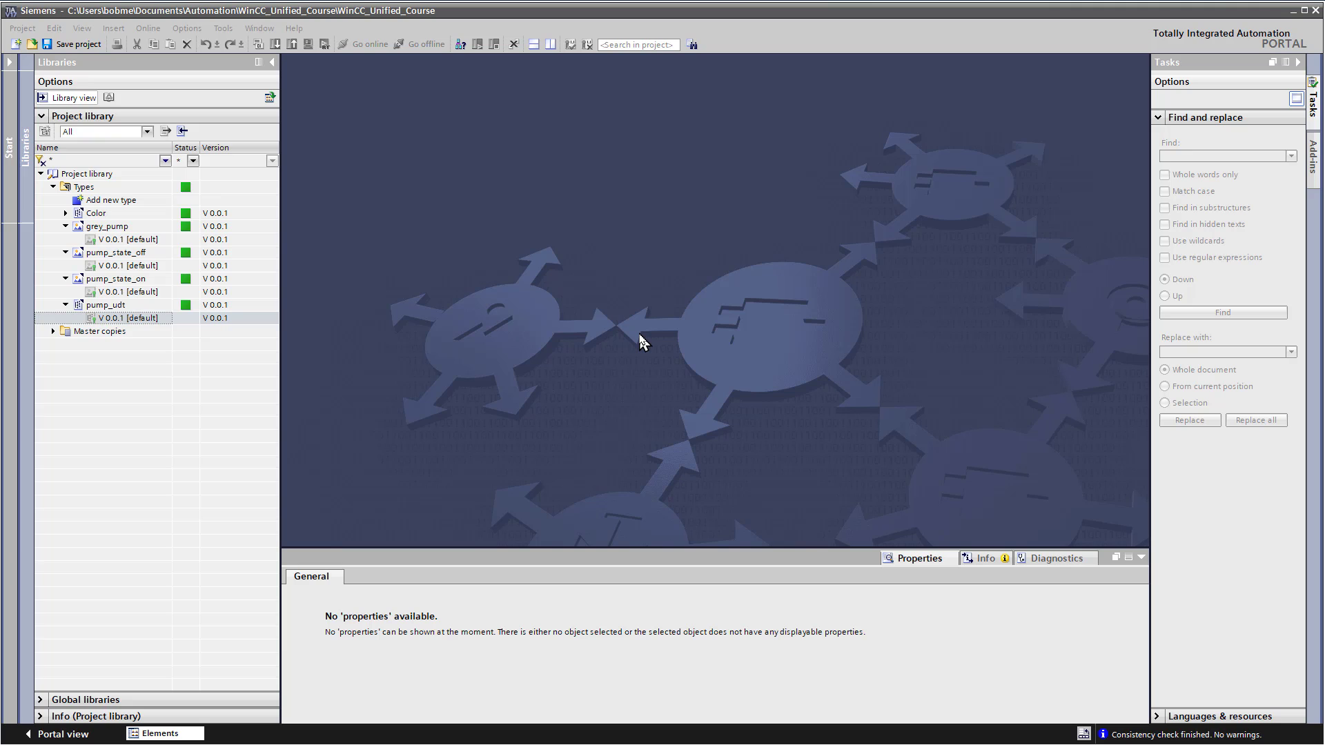
Add a faceplate type named fp_Color_Pump for Unified Comfort Panel / WinCC Unified PC and dismiss its in-work notice
double_click(132, 205)
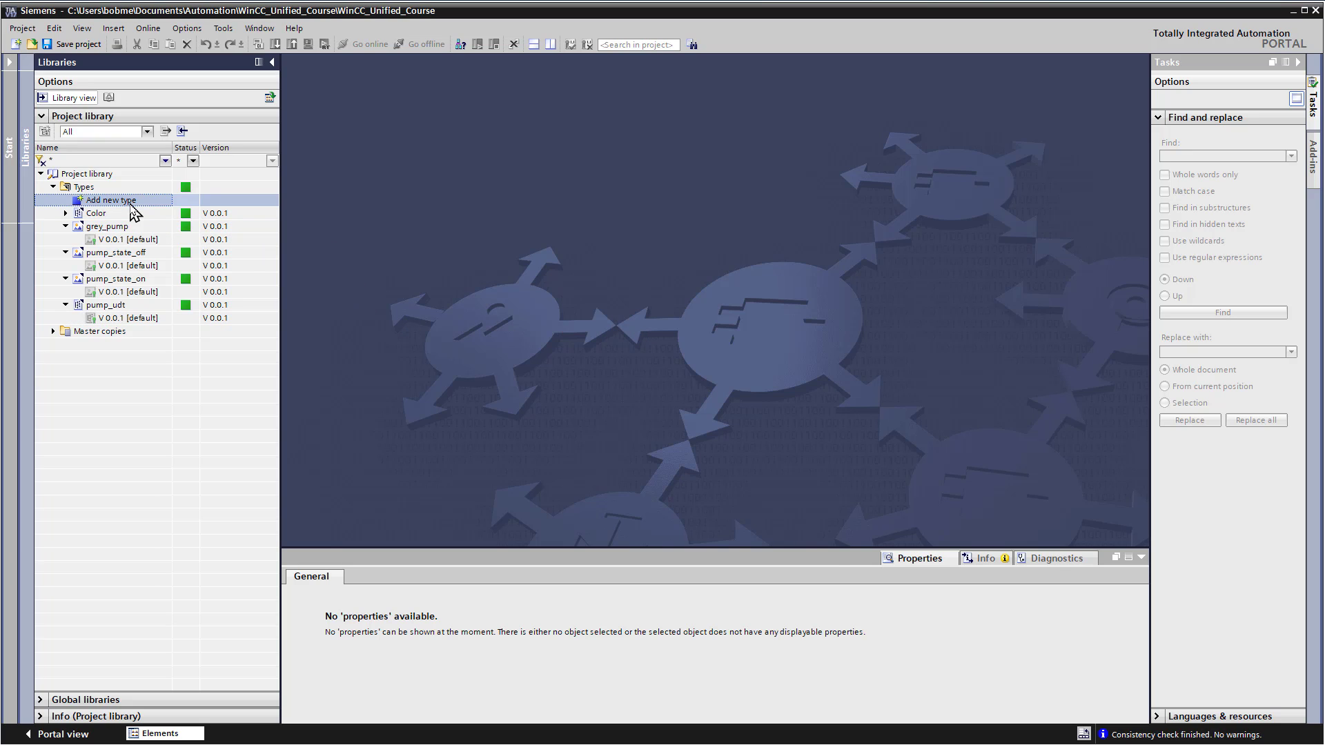
click(528, 242)
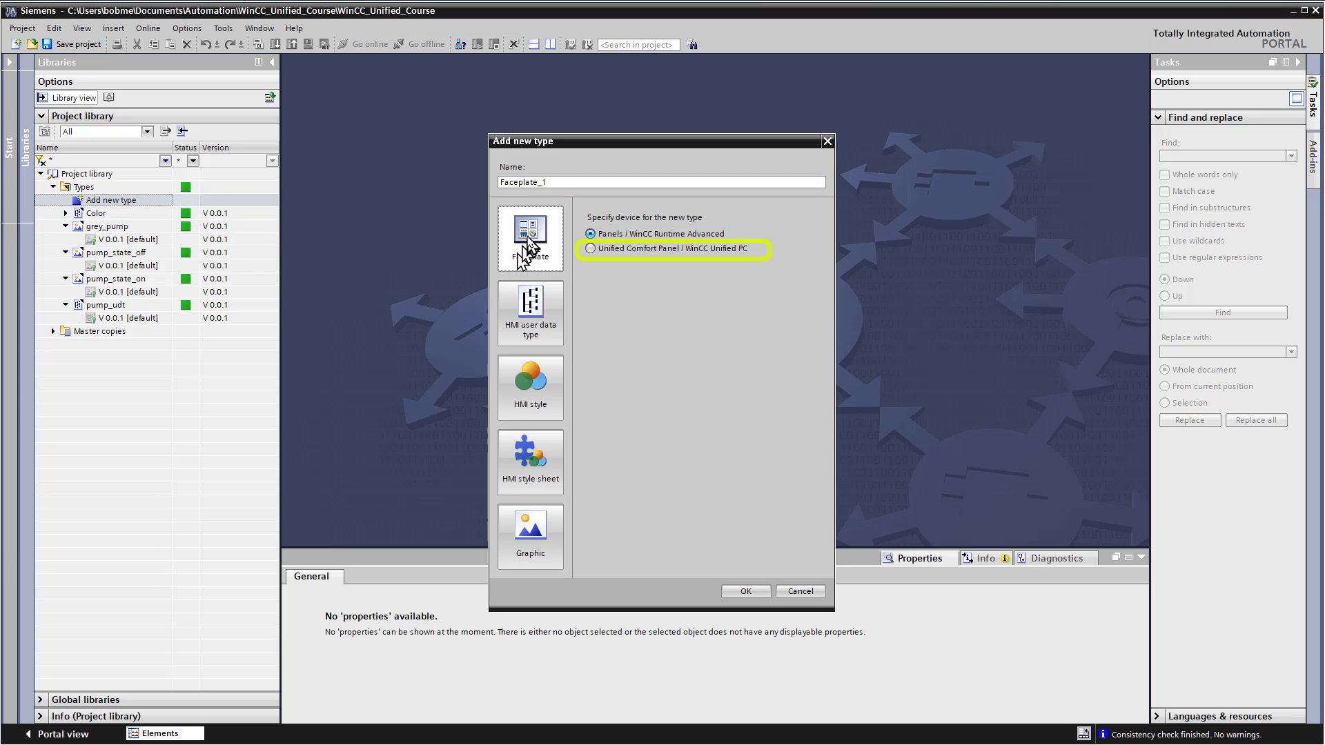
click(609, 251)
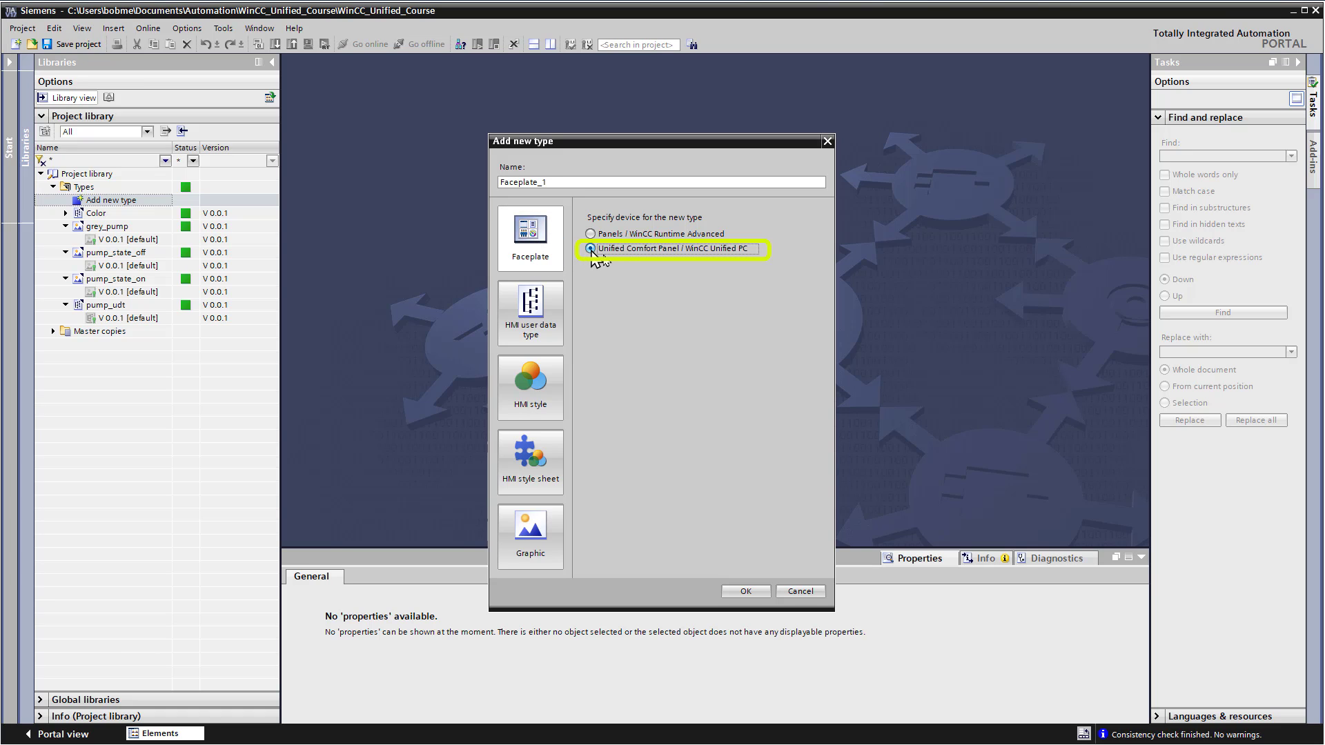
double_click(556, 182)
text(p_Color_Pump)
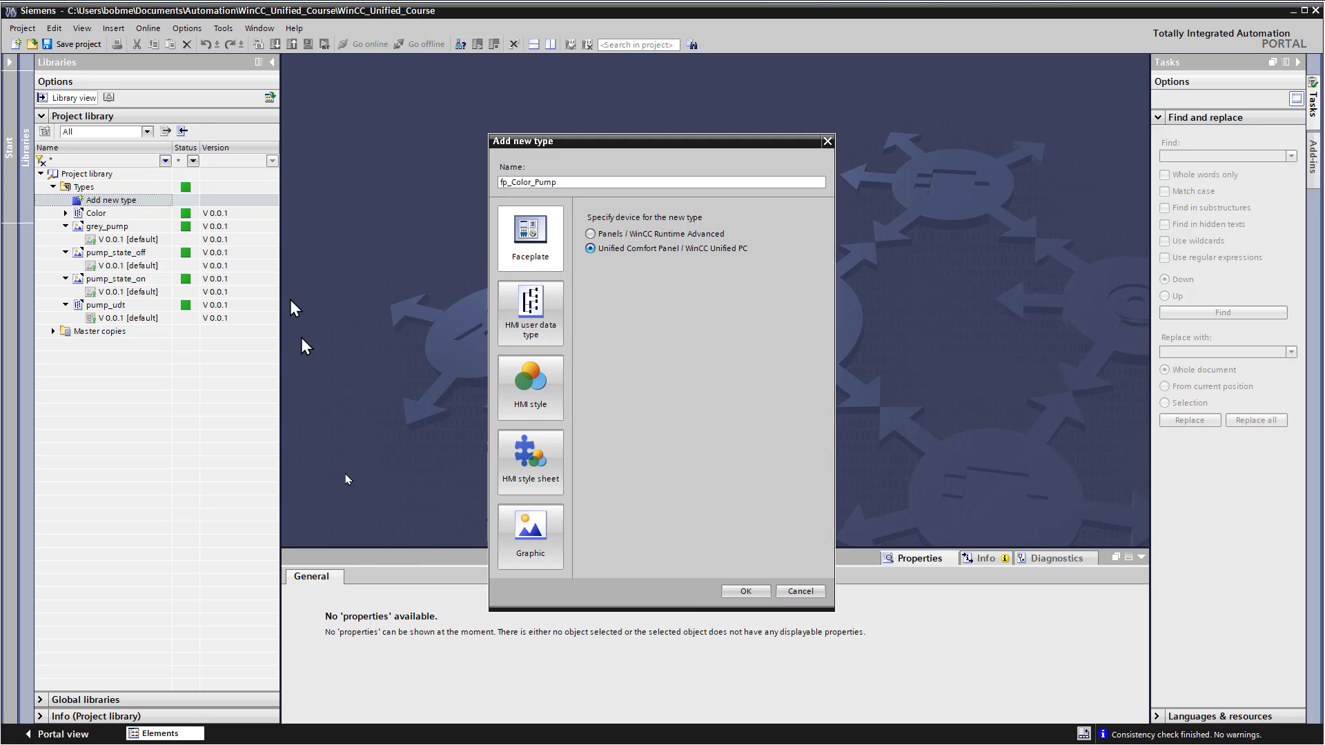
click(746, 591)
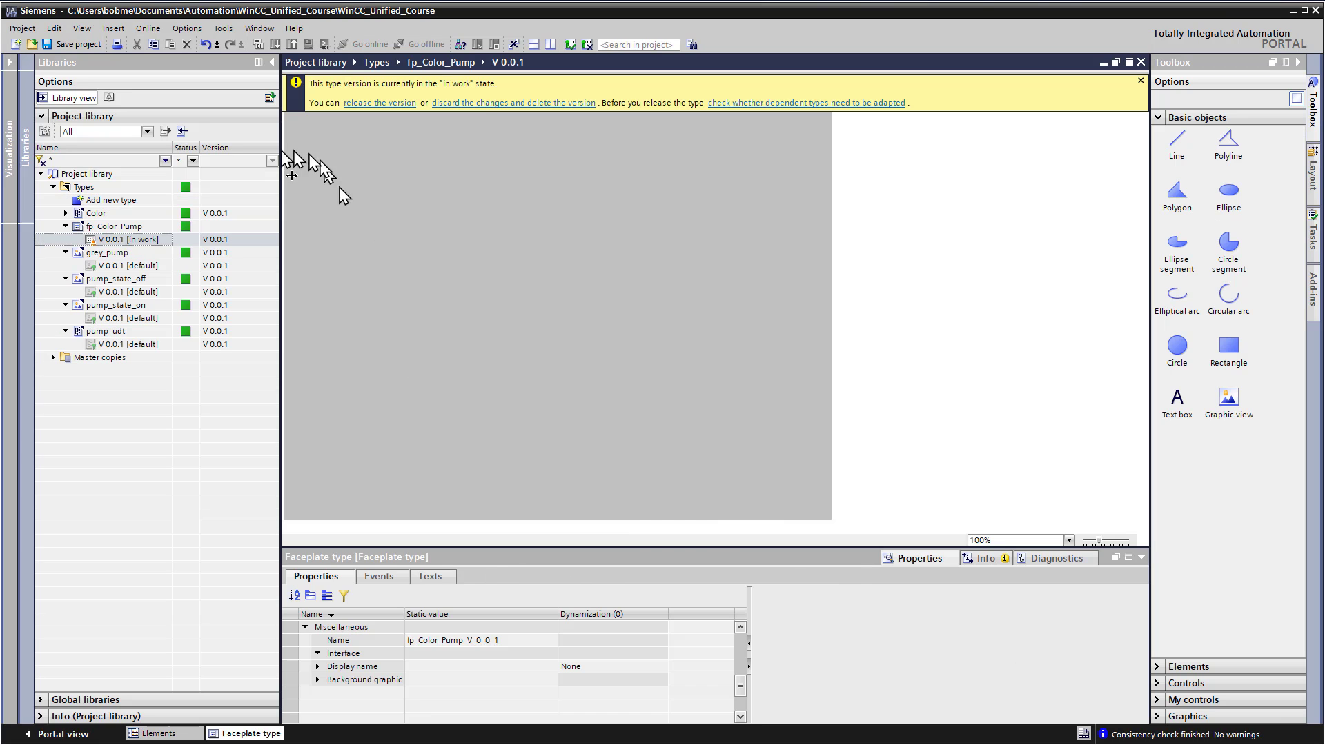
click(1141, 83)
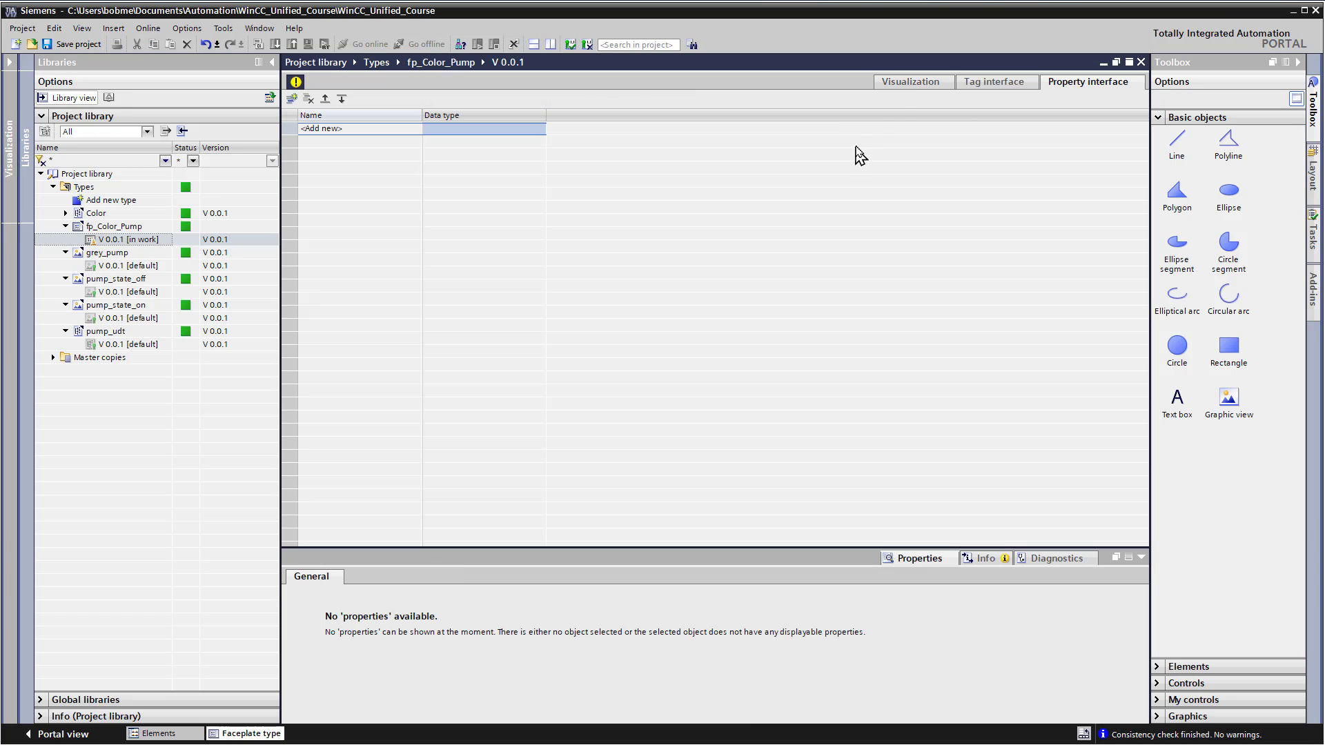
Examine the visualization, tag interface and property interface of the fp_Color_Pump faceplate
click(896, 84)
click(977, 84)
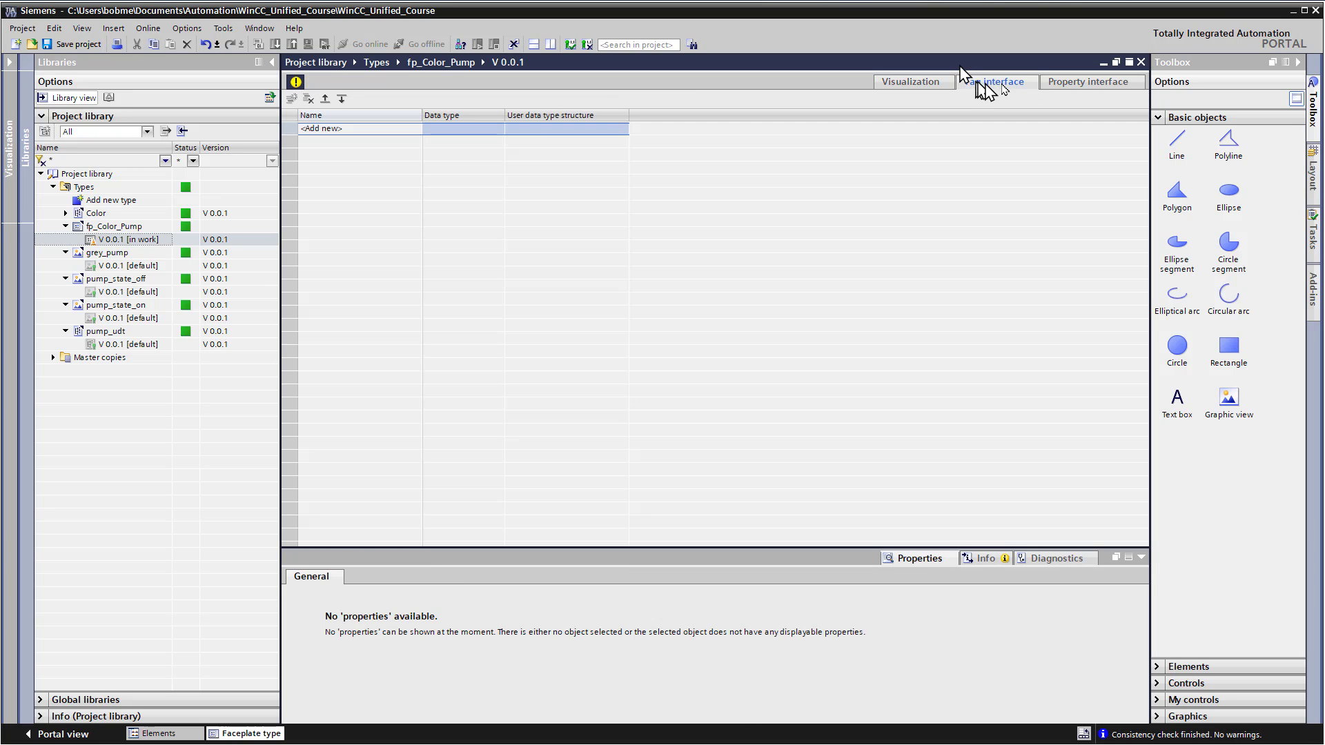
click(1072, 84)
click(904, 85)
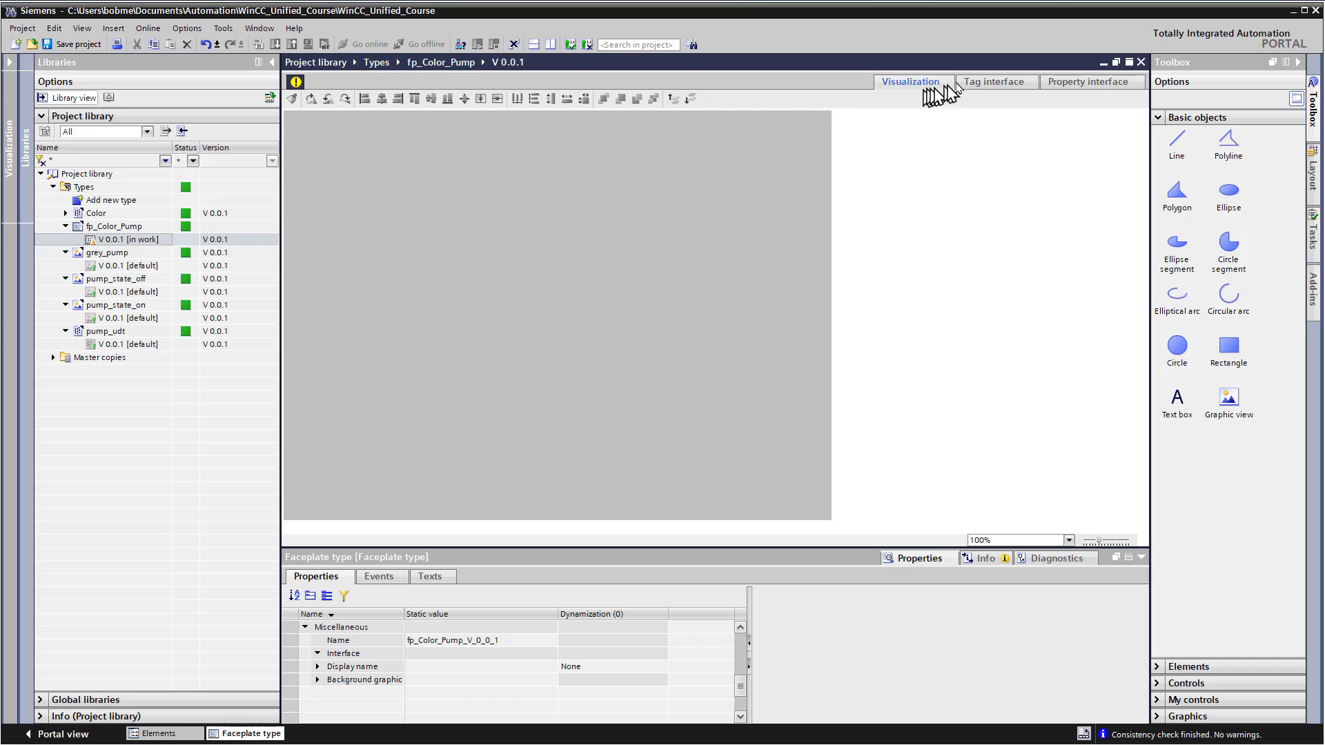
click(989, 84)
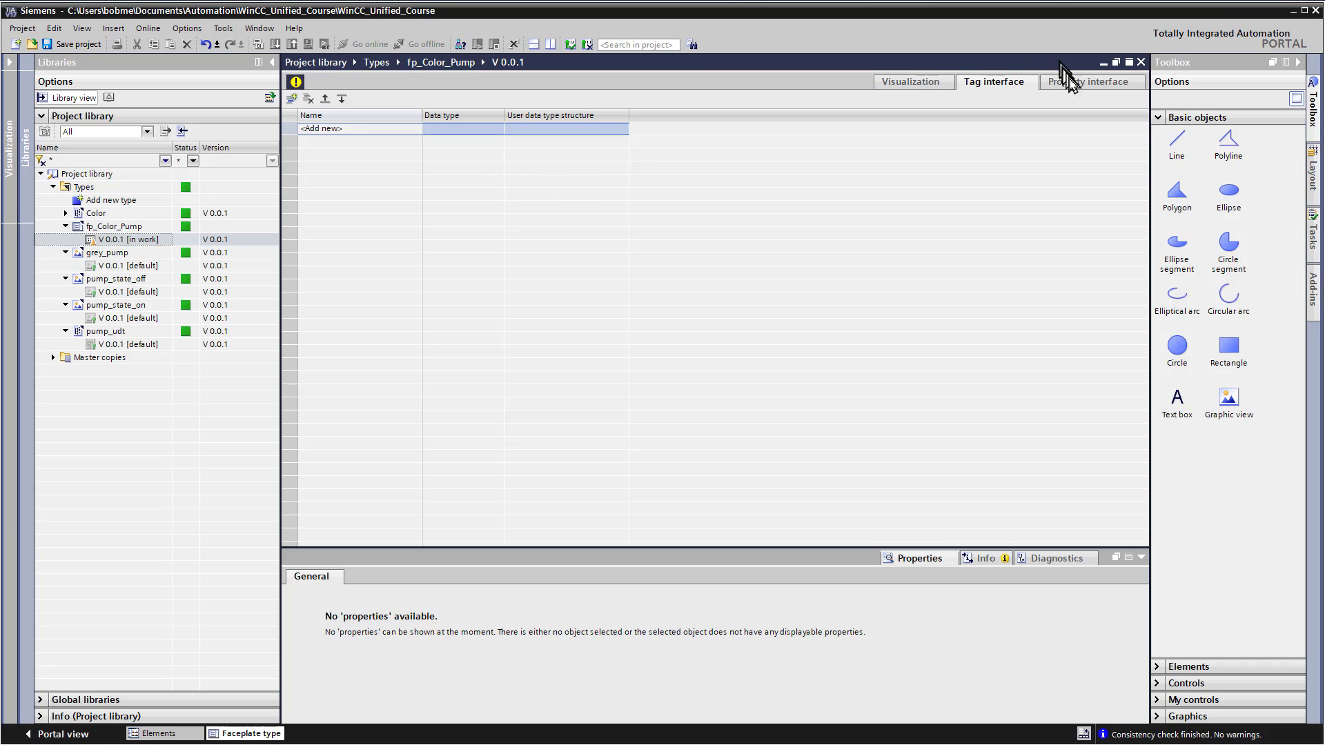
click(1077, 88)
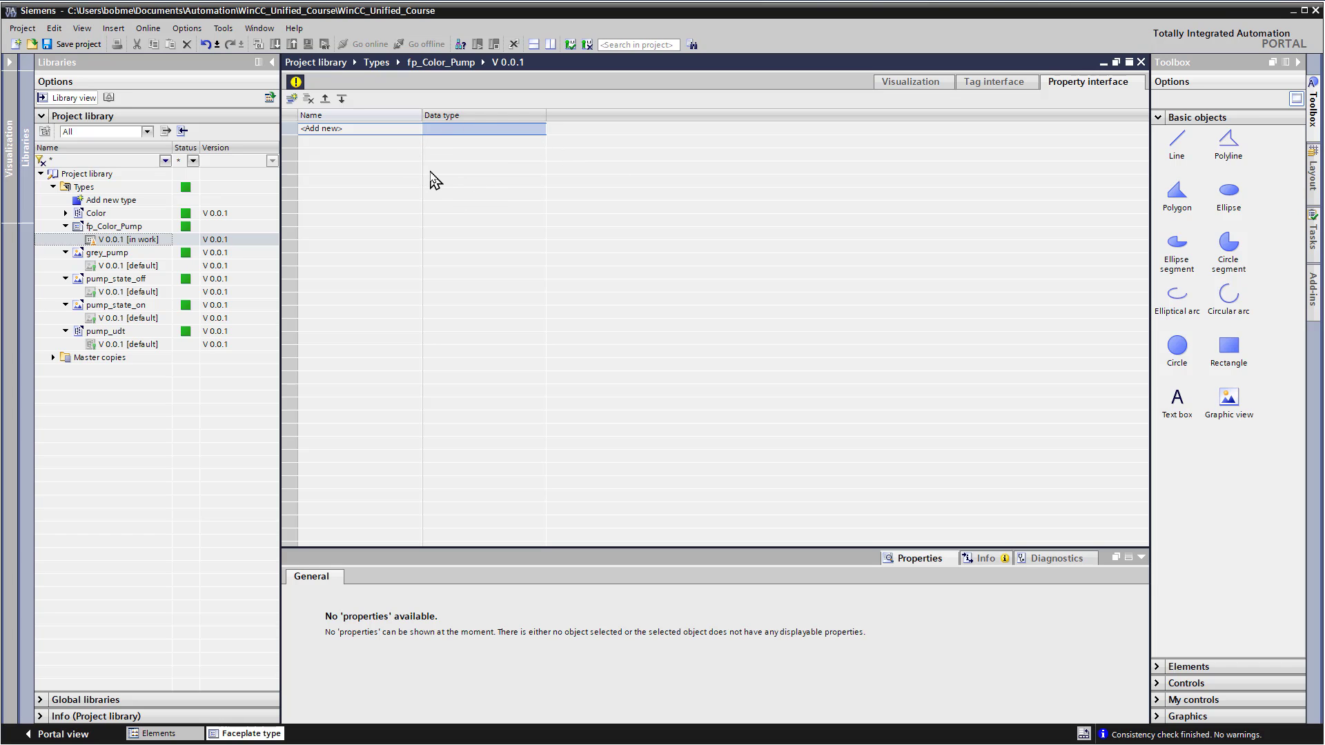
Set the fp_Color_Pump faceplate's width to 250 and height to 225 in its visualization properties
click(904, 82)
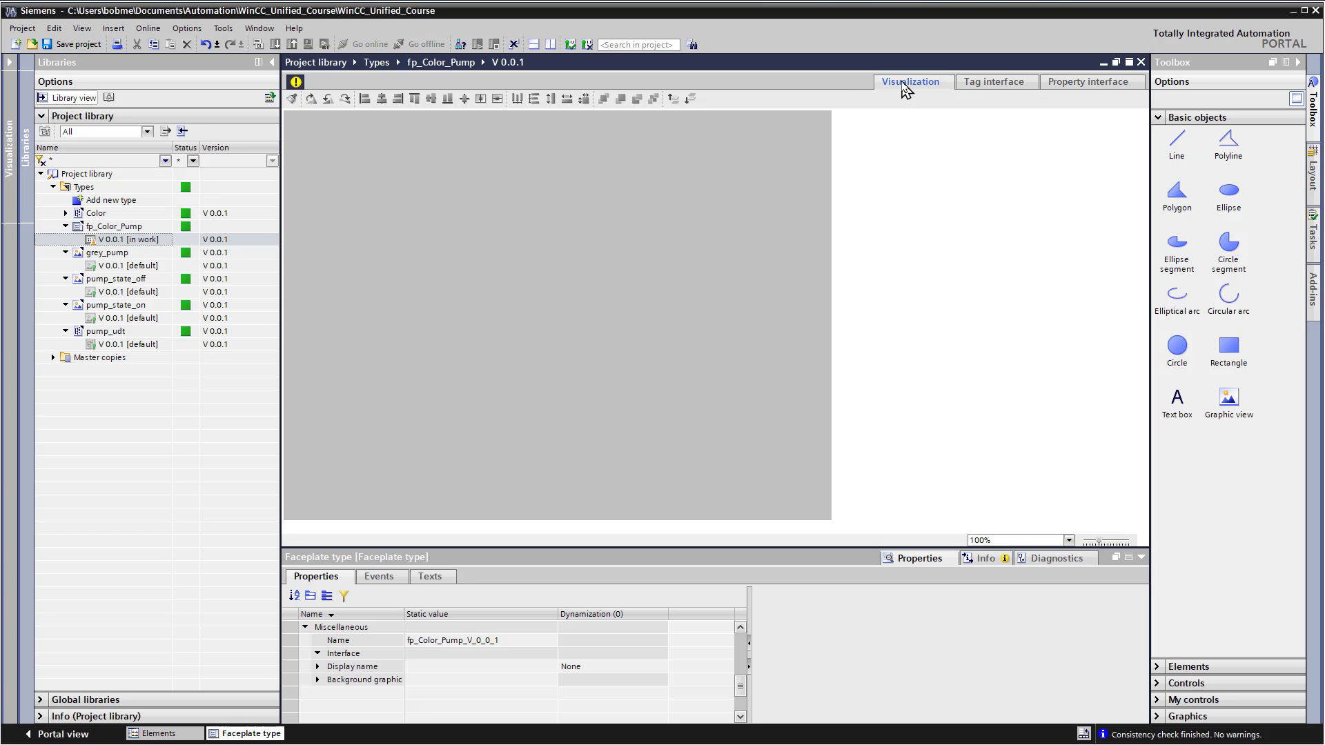
drag(741, 690, 741, 646)
click(445, 642)
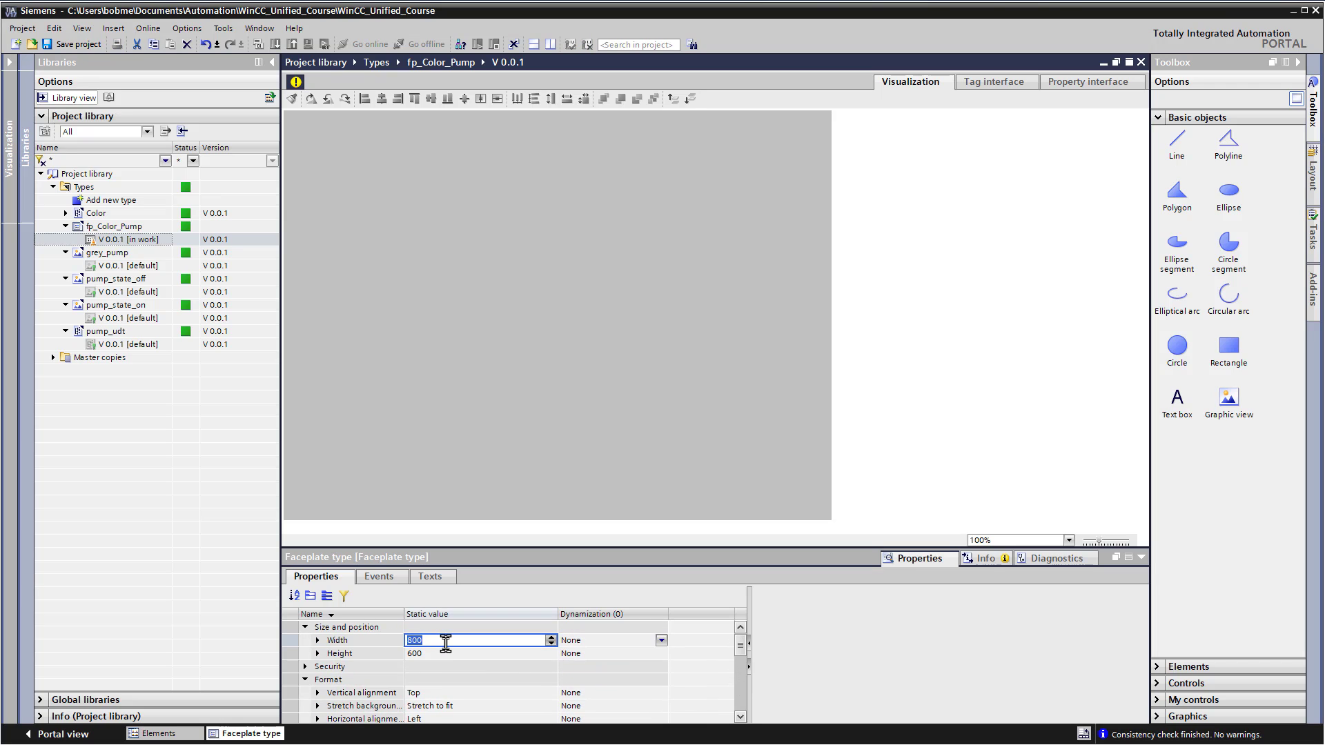
text(22)
text(0)
key(Return)
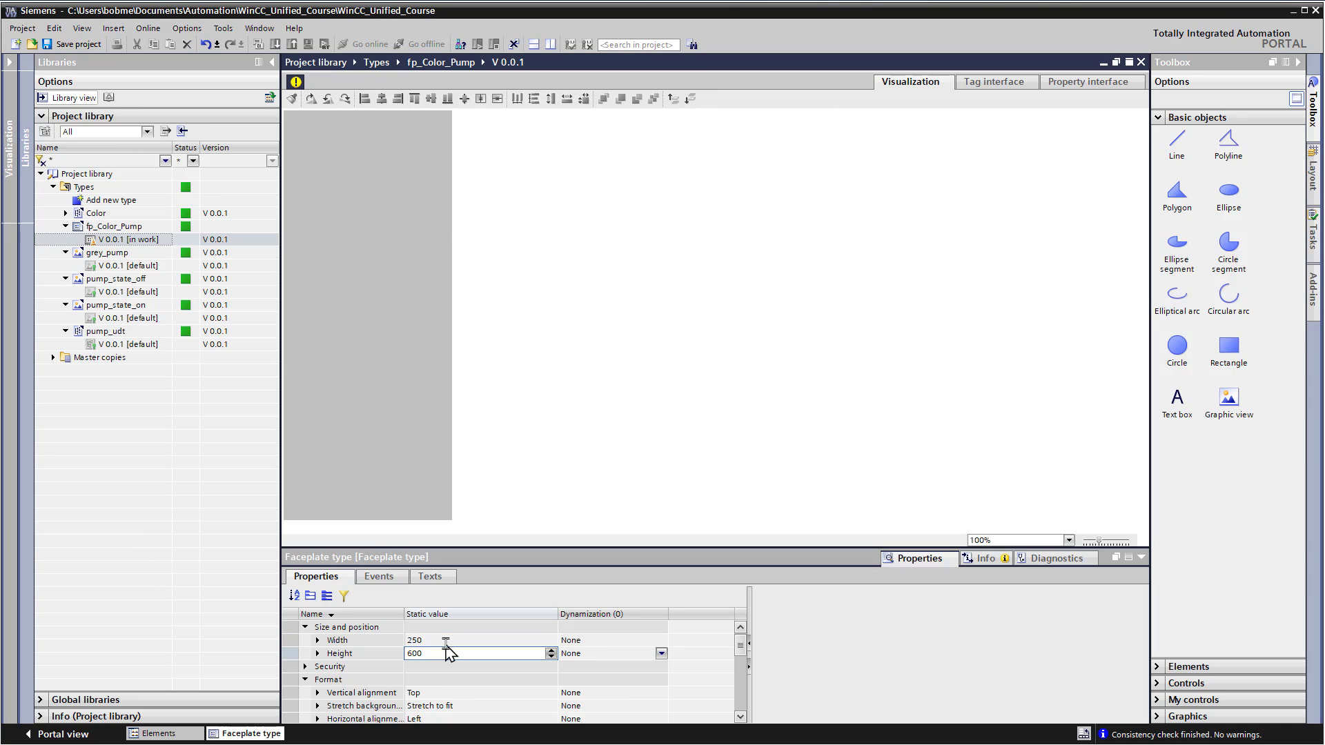
click(426, 653)
text(225)
key(Return)
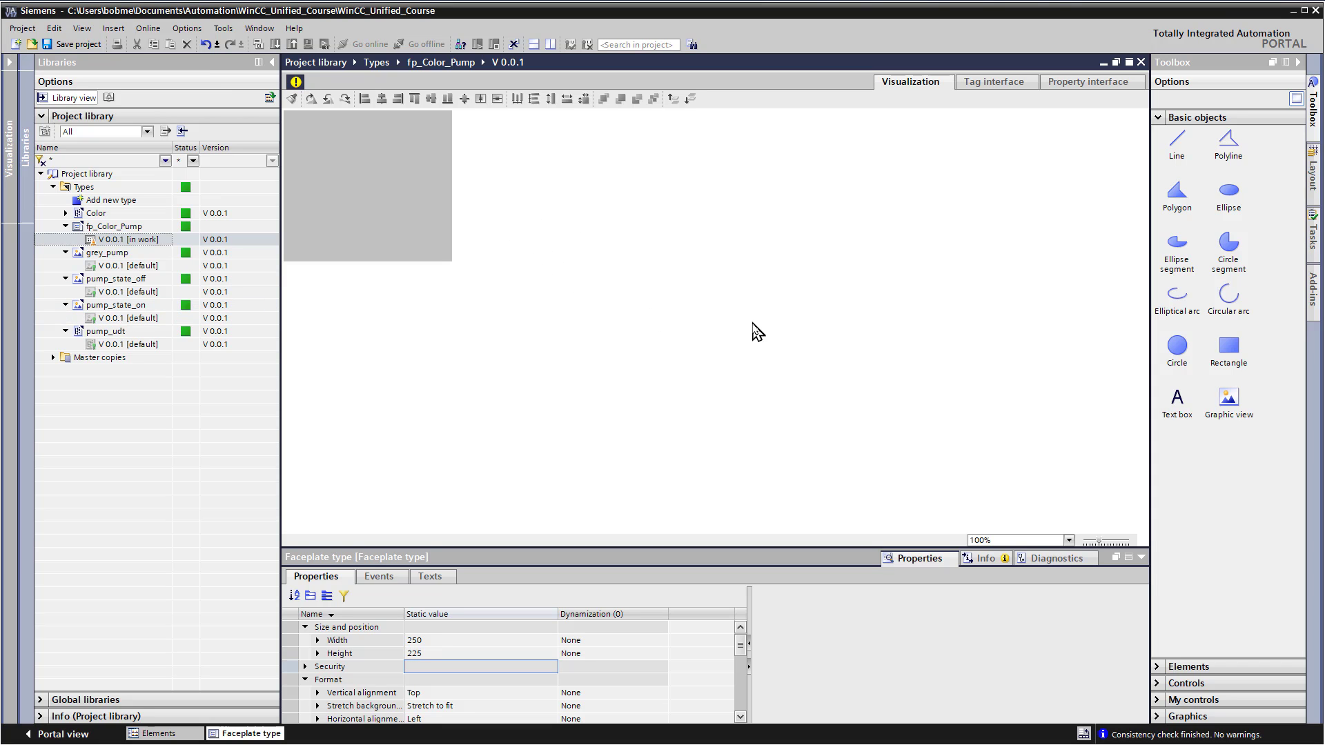
Try to place a symbol from the States graphics collection directly on the fp_Color_Pump faceplate
click(1156, 717)
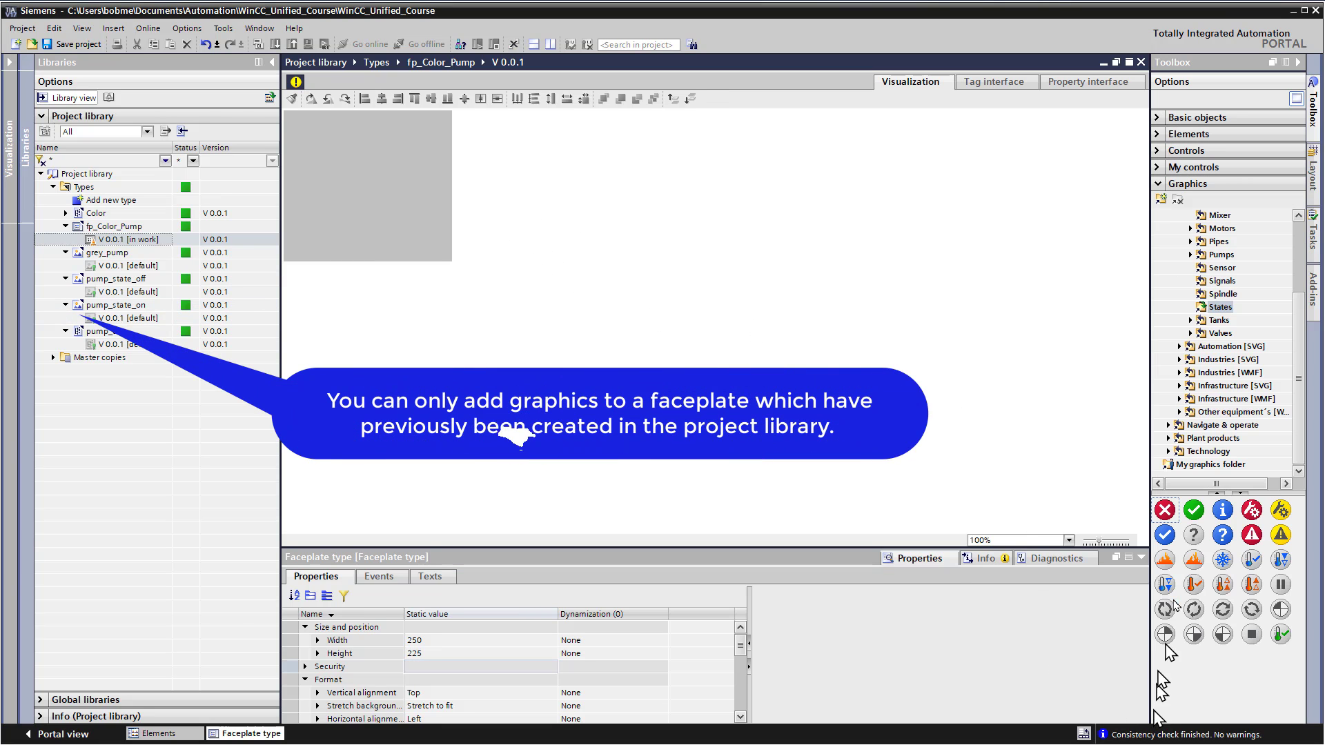
drag(1165, 535, 351, 195)
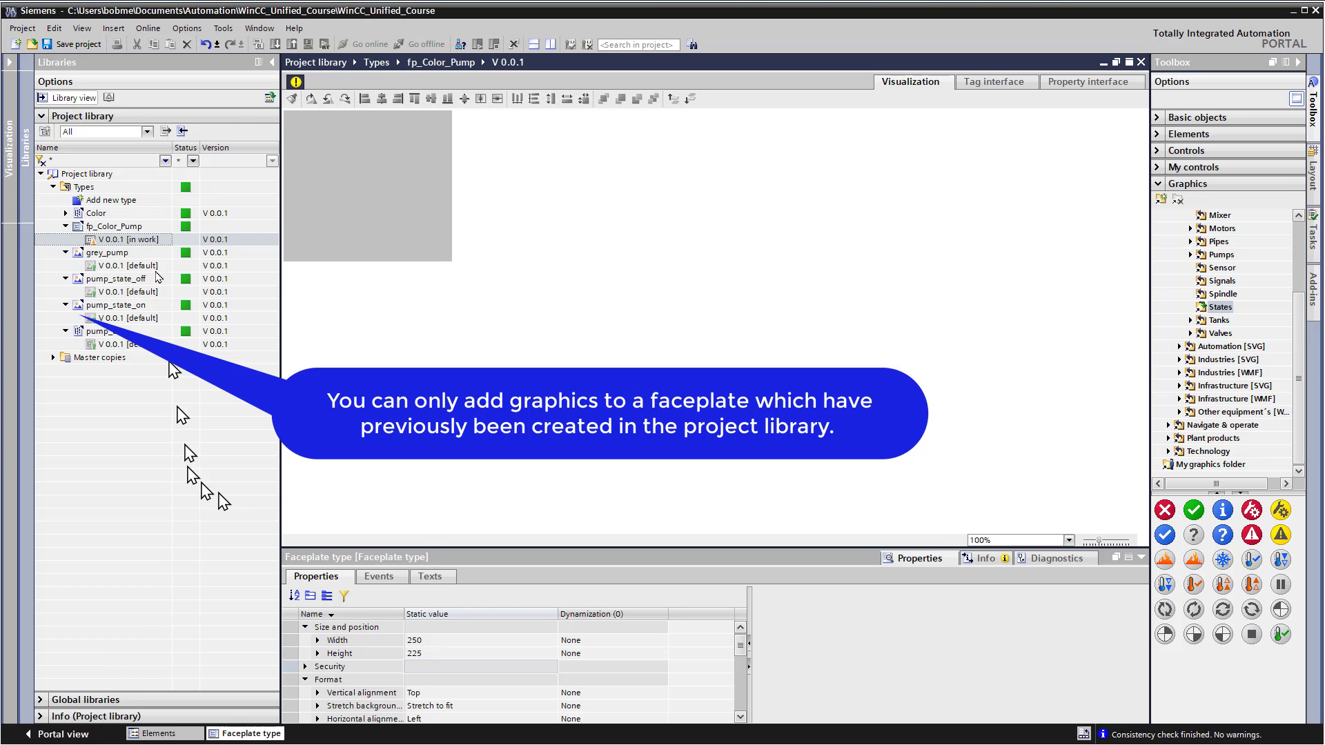
Place the grey_pump graphic type in the upper middle of the faceplate and reduce its size slightly
click(131, 265)
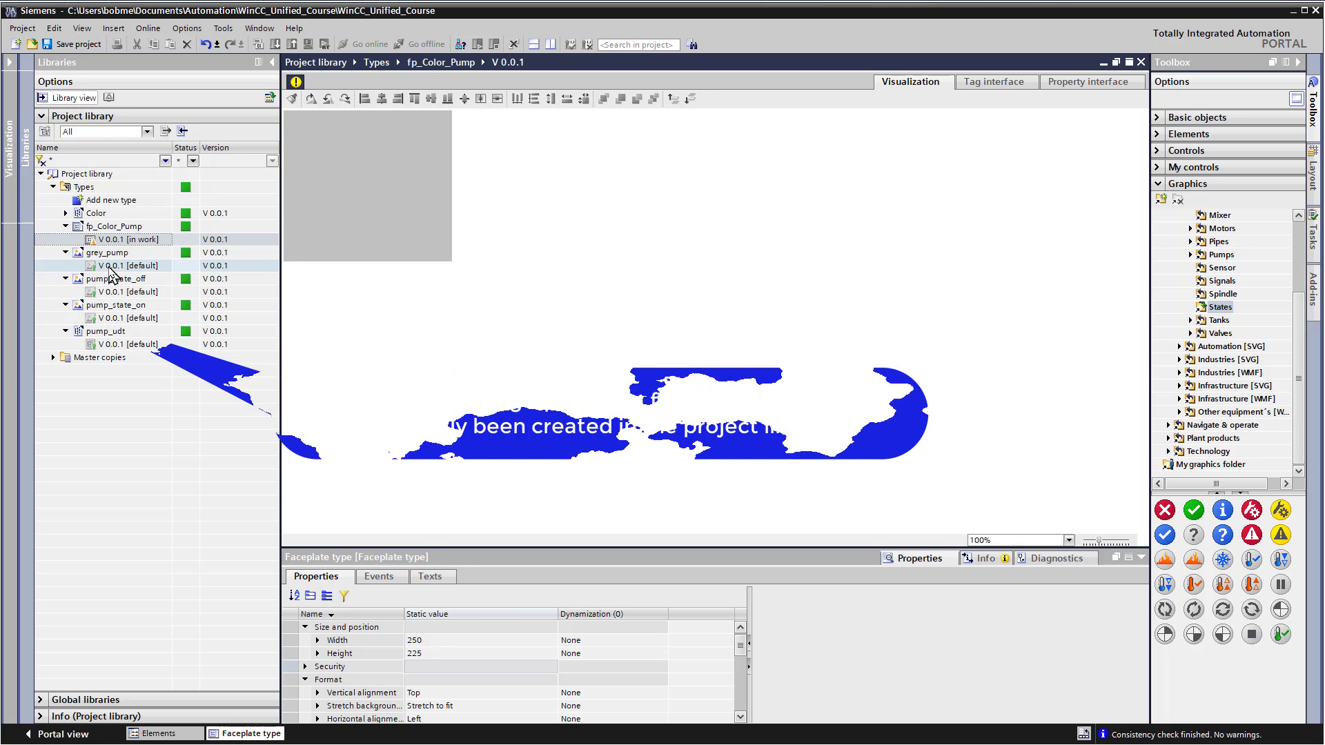
drag(131, 266, 366, 176)
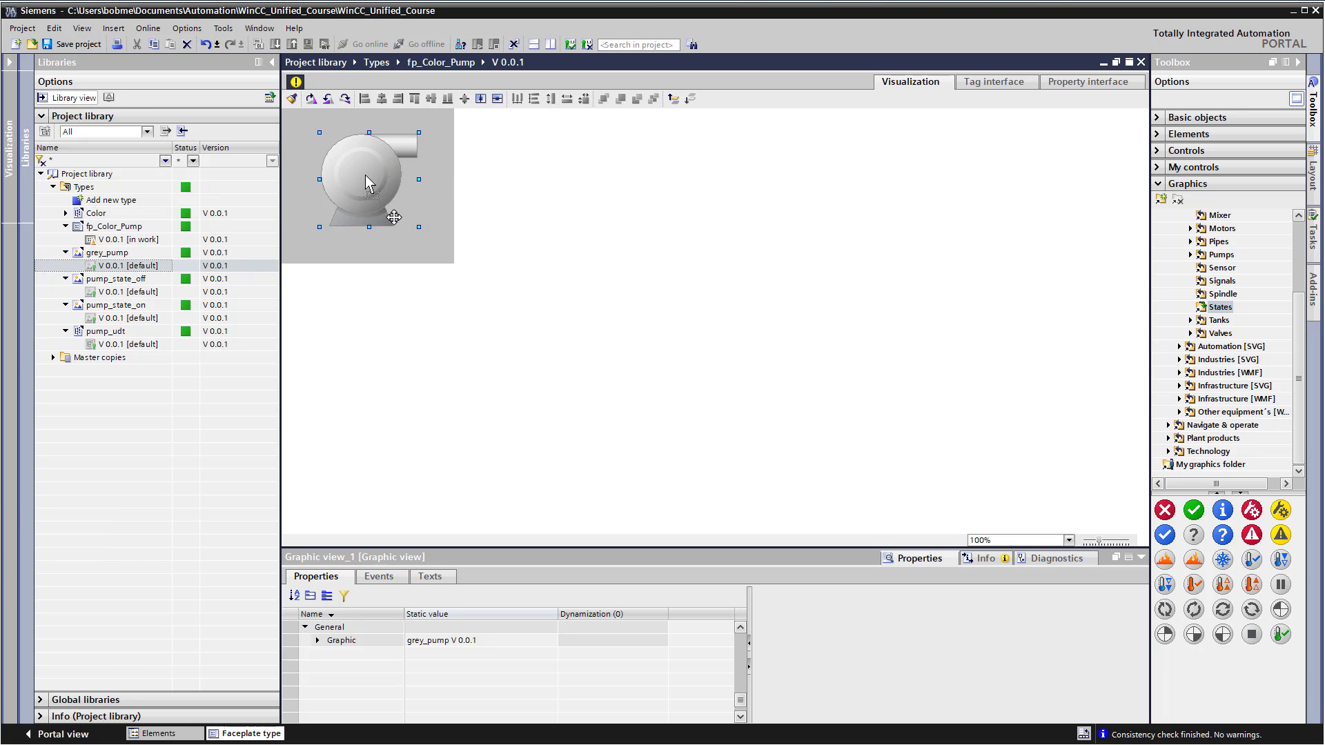
drag(421, 226, 413, 227)
drag(362, 183, 363, 185)
click(429, 260)
Add a switch in the faceplate's lower right corner, and shift and shrink the pump graphic to about 121 by 123
click(1188, 134)
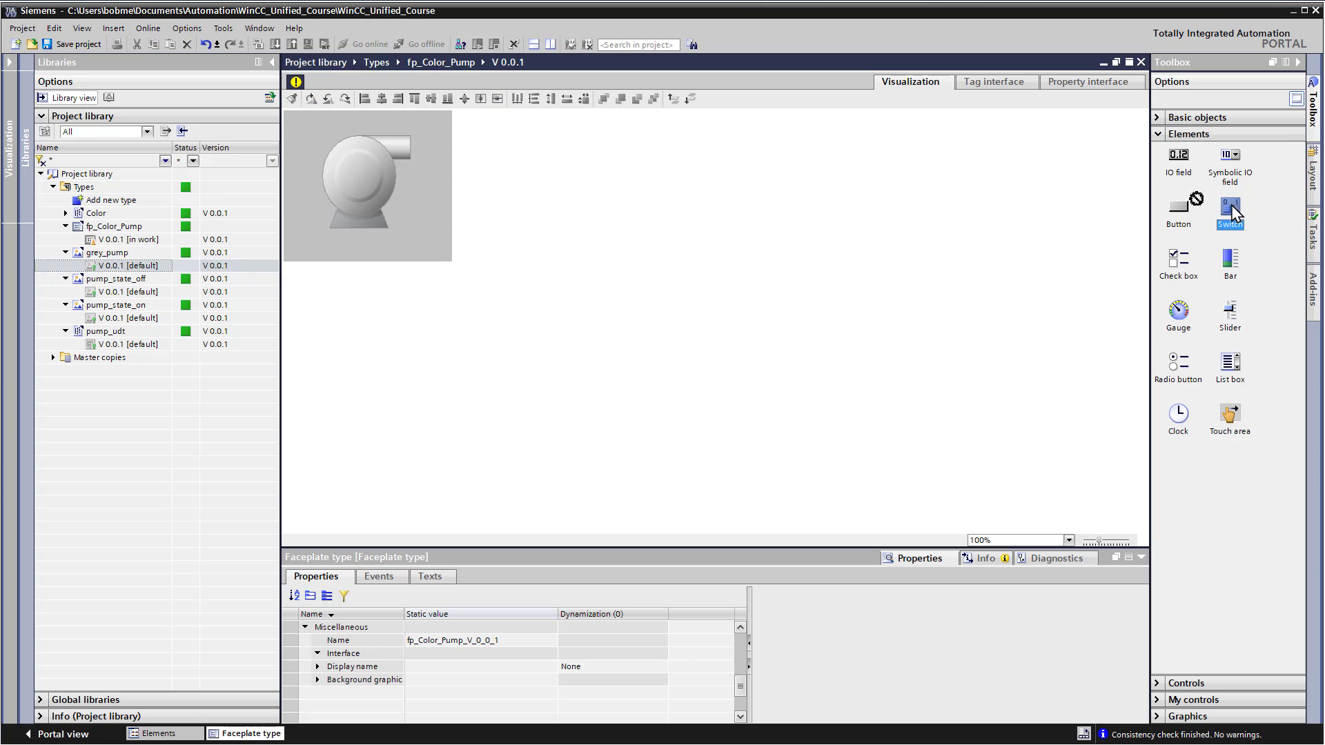
drag(1230, 207, 429, 253)
click(349, 172)
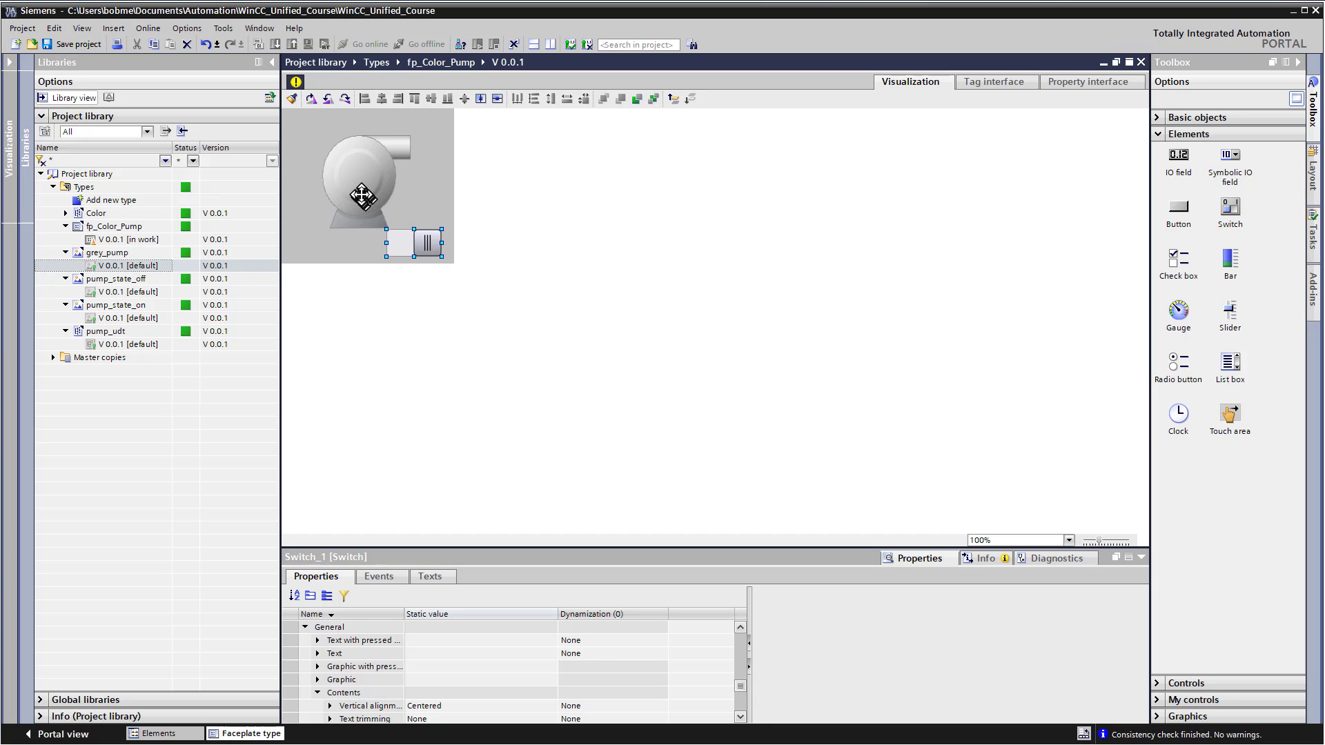
click(359, 195)
mouse_move(355, 196)
mouse_down()
mouse_move(320, 213)
mouse_move(344, 181)
mouse_up()
drag(397, 219, 403, 229)
click(504, 224)
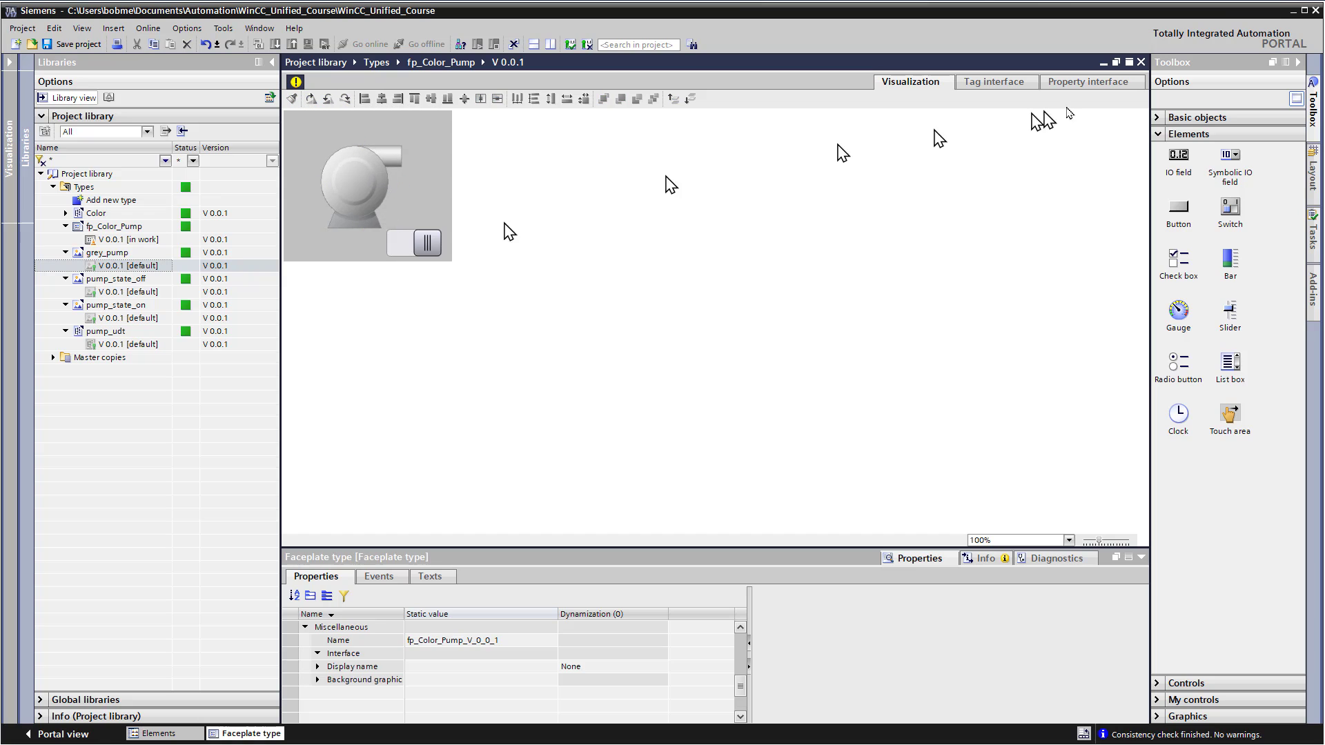
Add a text box above the pump graphic and set its text to Pump Name
click(1161, 118)
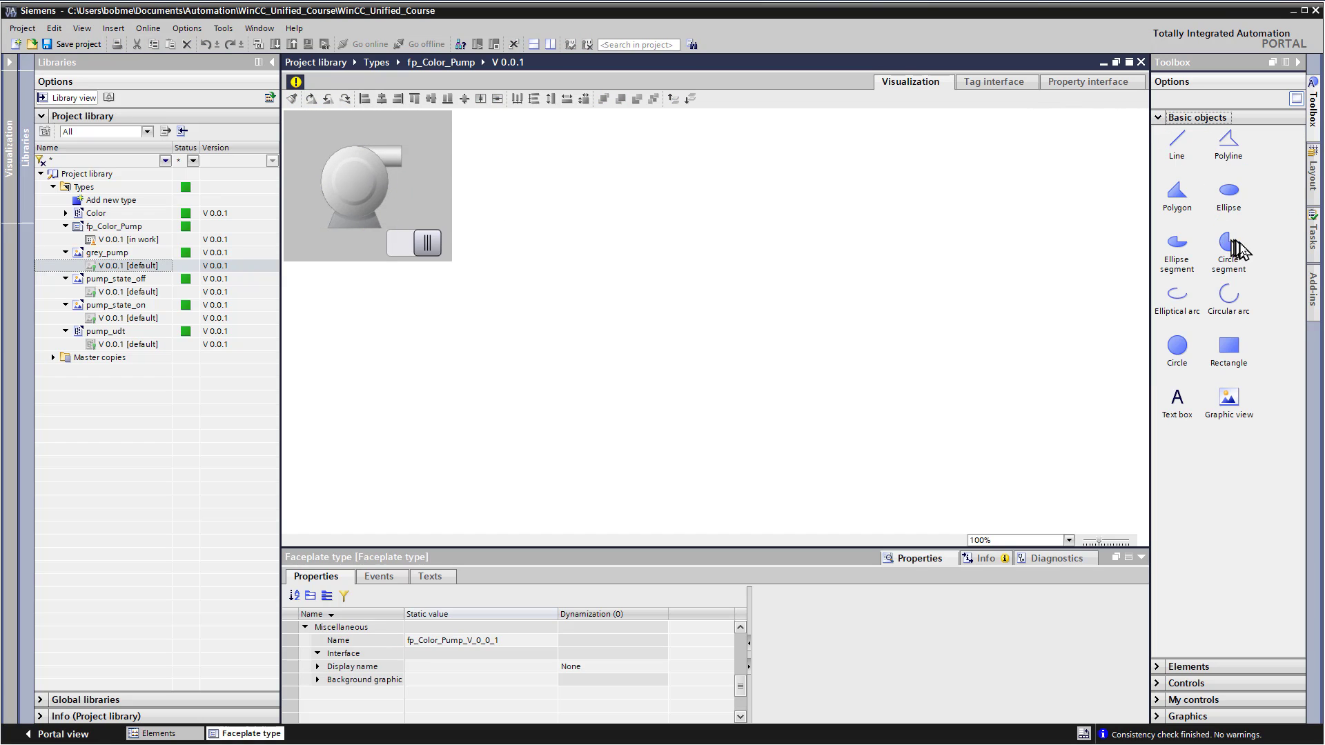
click(1182, 404)
drag(1185, 411, 314, 116)
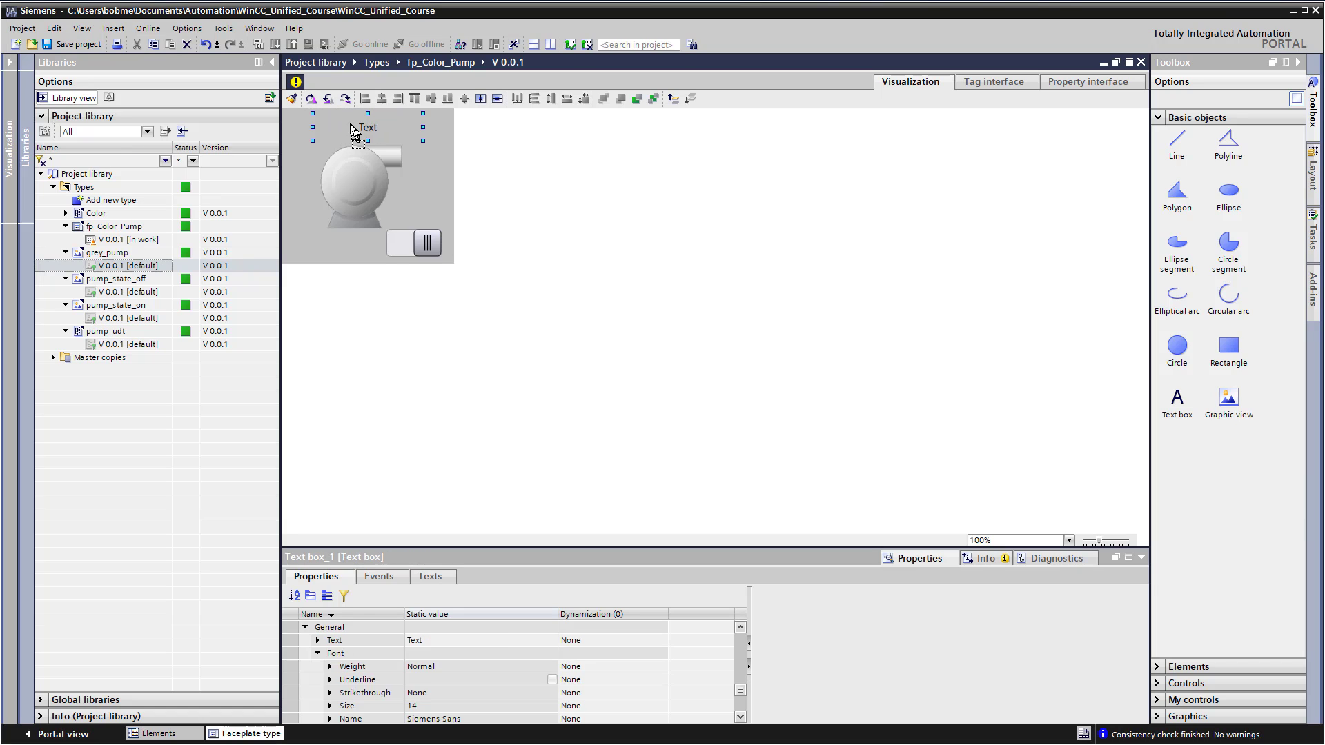
click(413, 640)
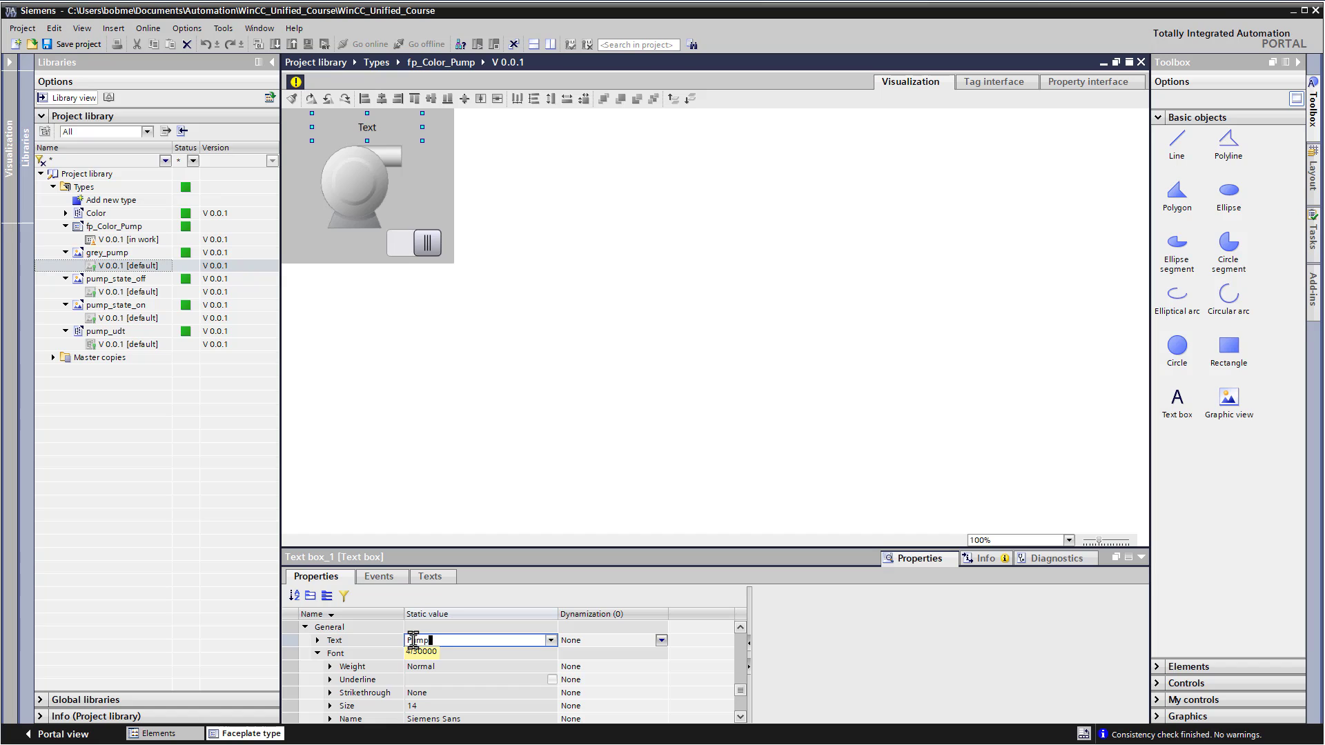
click(330, 169)
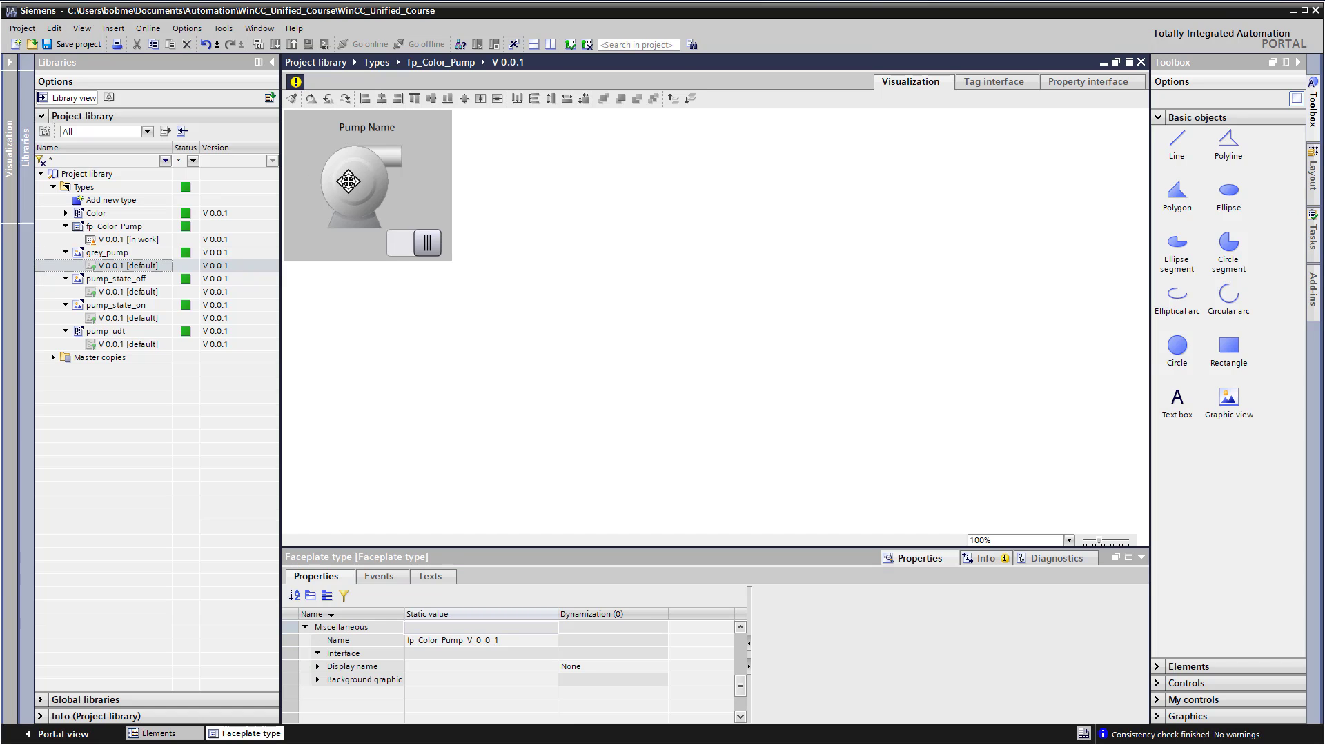
Move the pump graphic to about 54, 47 and overlay a circle about 74 by 74 on its round body
click(348, 180)
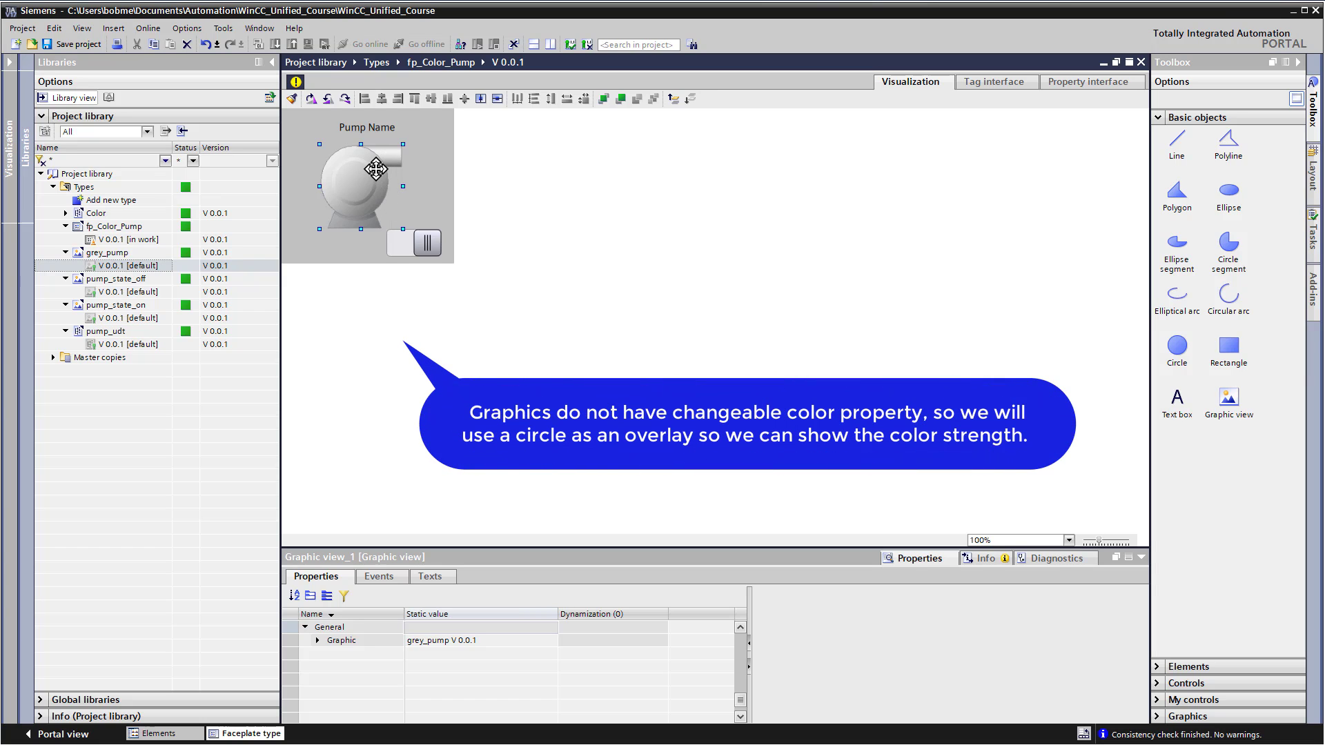
drag(371, 166, 369, 163)
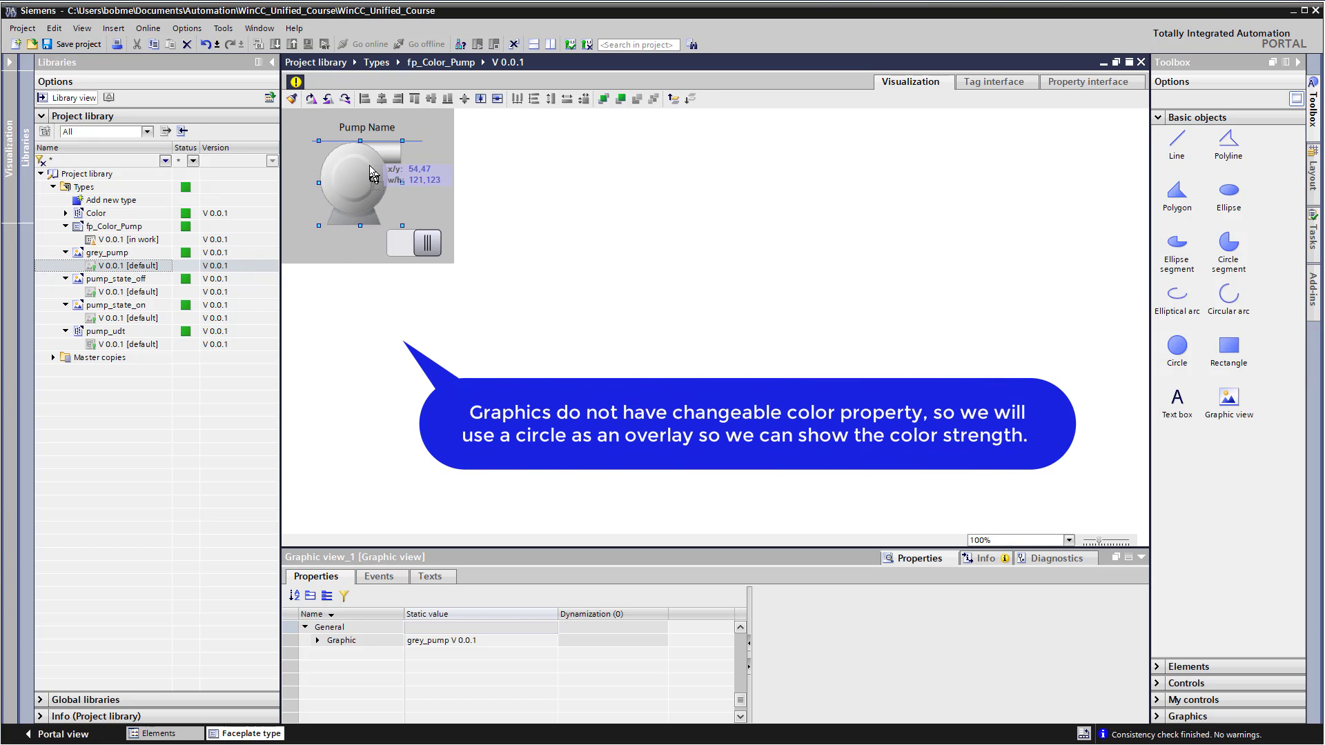
click(330, 257)
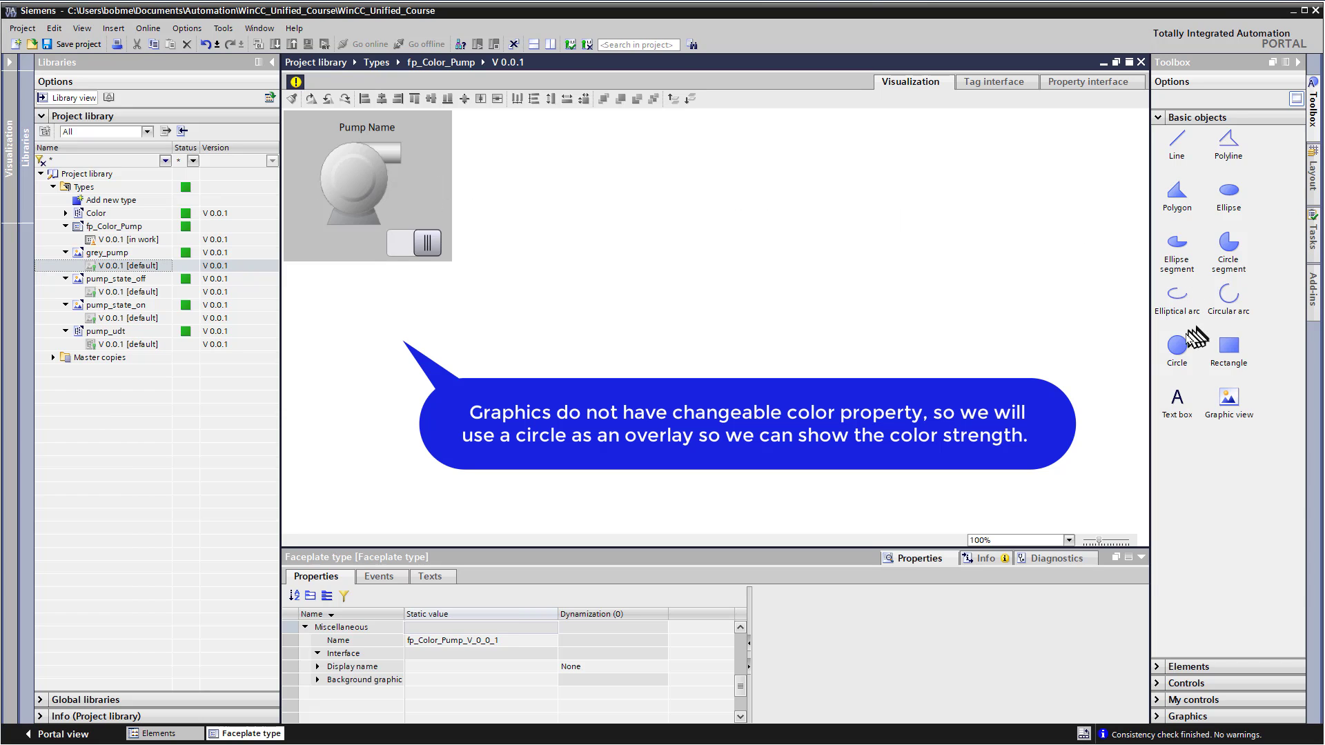
drag(1181, 353, 358, 184)
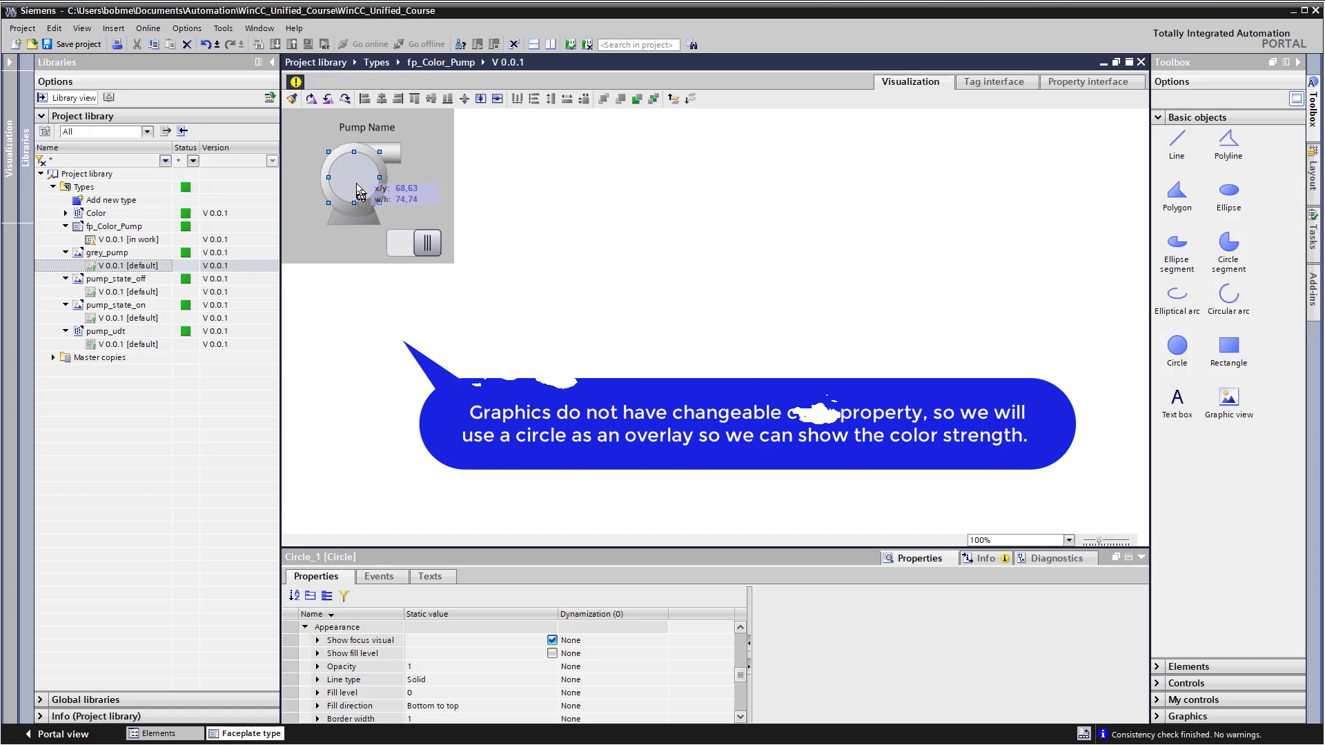
Add an IO field over the circle on the pump and shrink it to fit inside the circle
click(1163, 669)
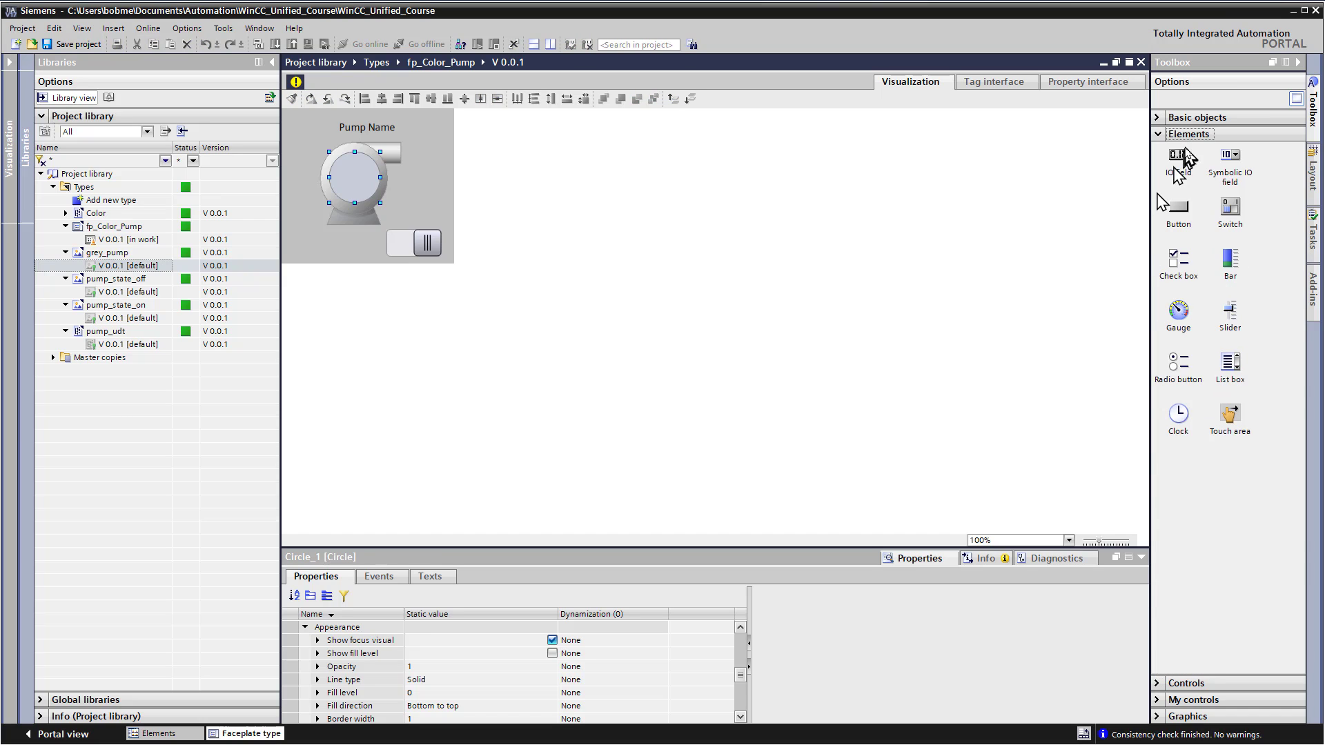
drag(1180, 166, 334, 178)
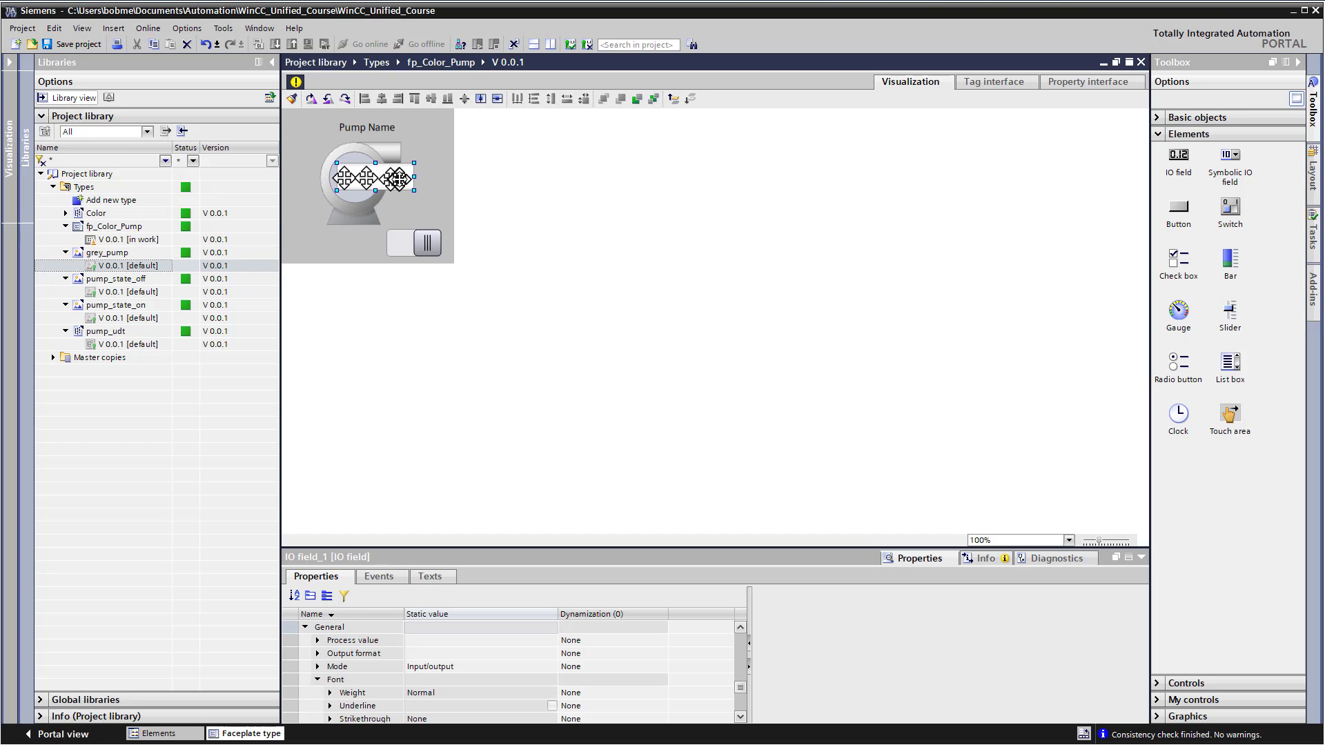
drag(414, 177, 378, 175)
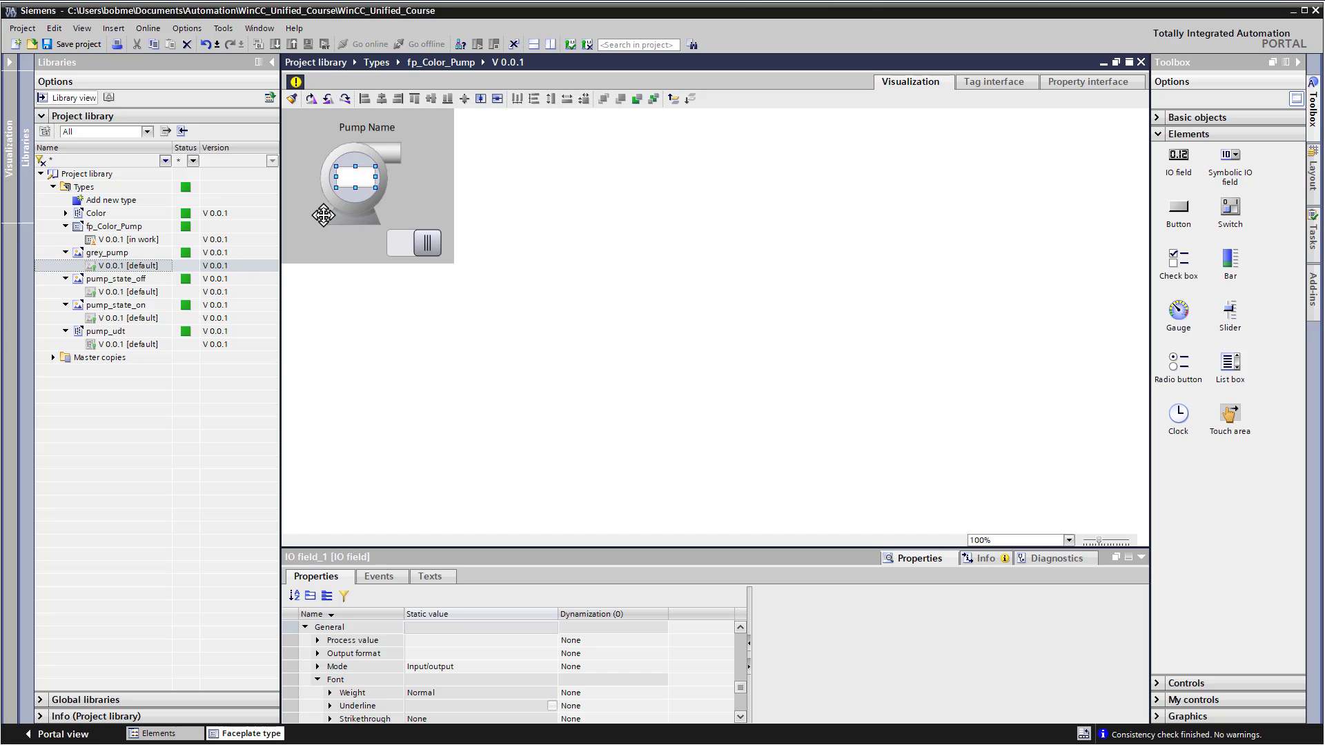
click(335, 254)
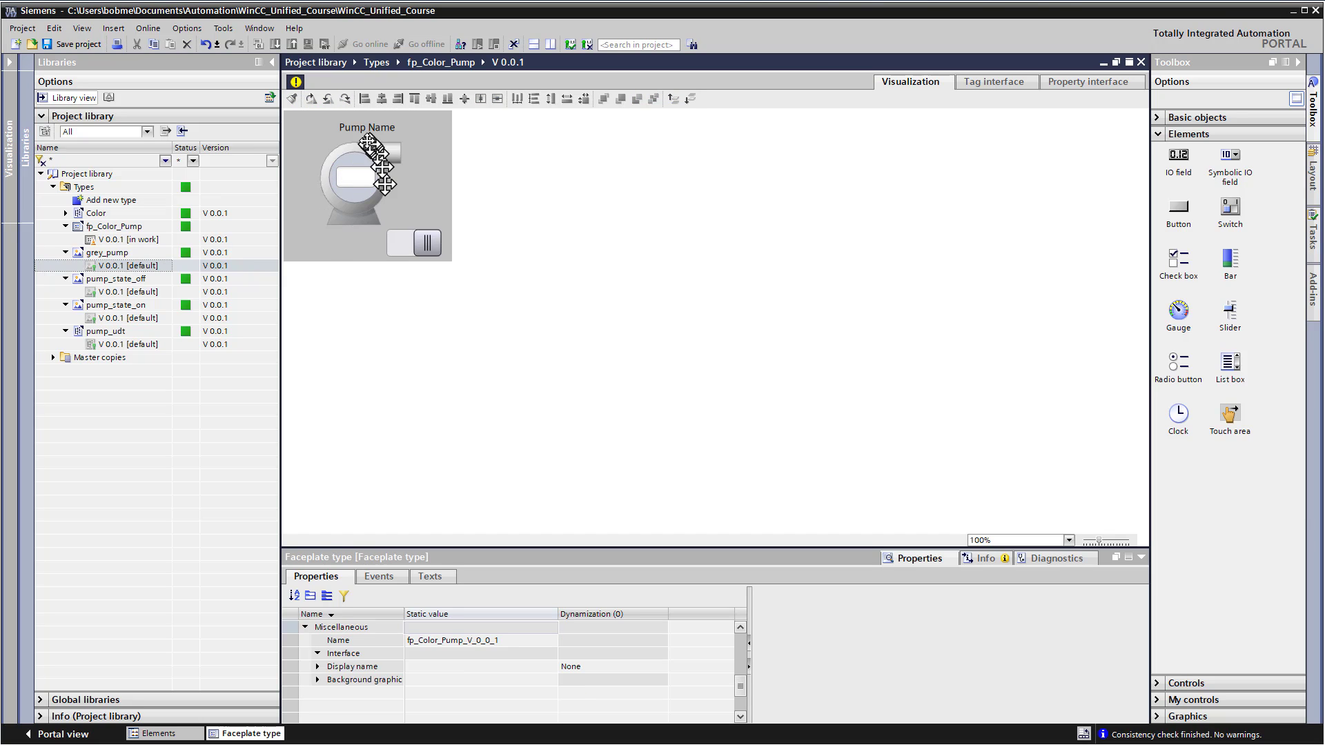
click(355, 127)
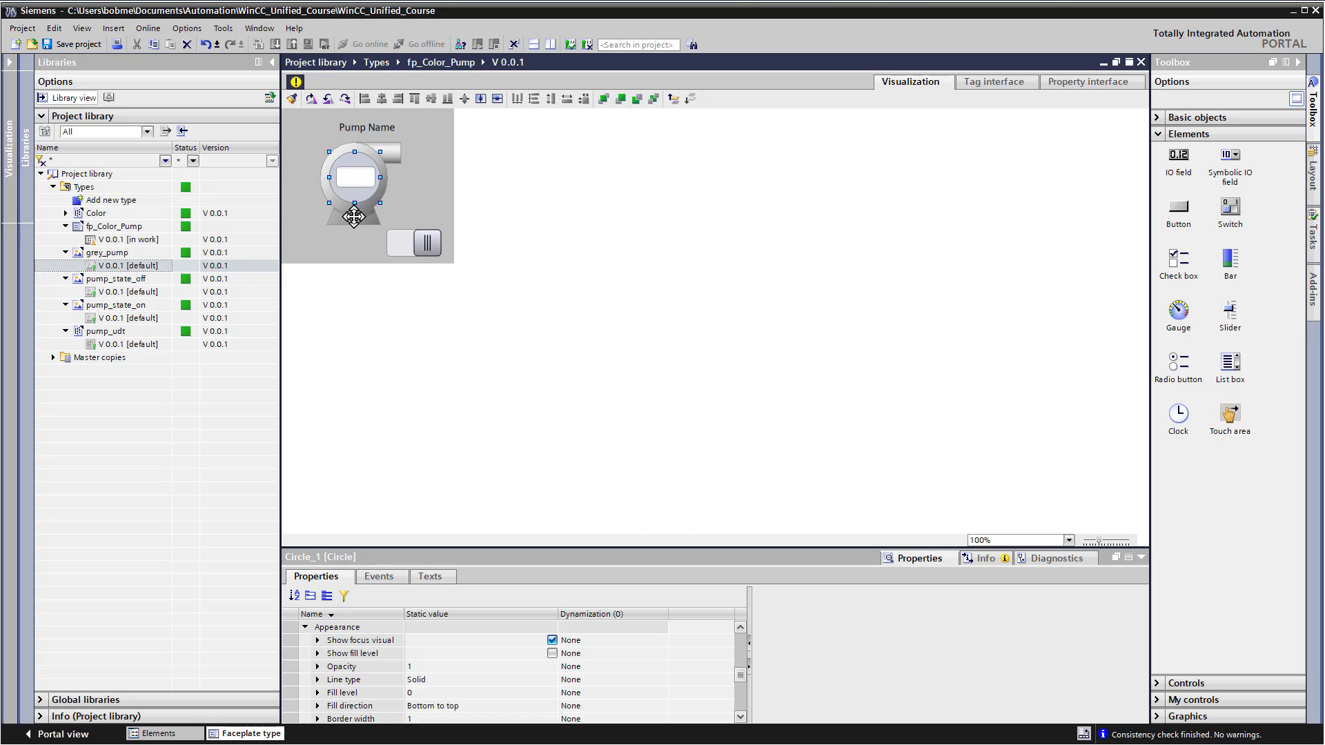
click(355, 176)
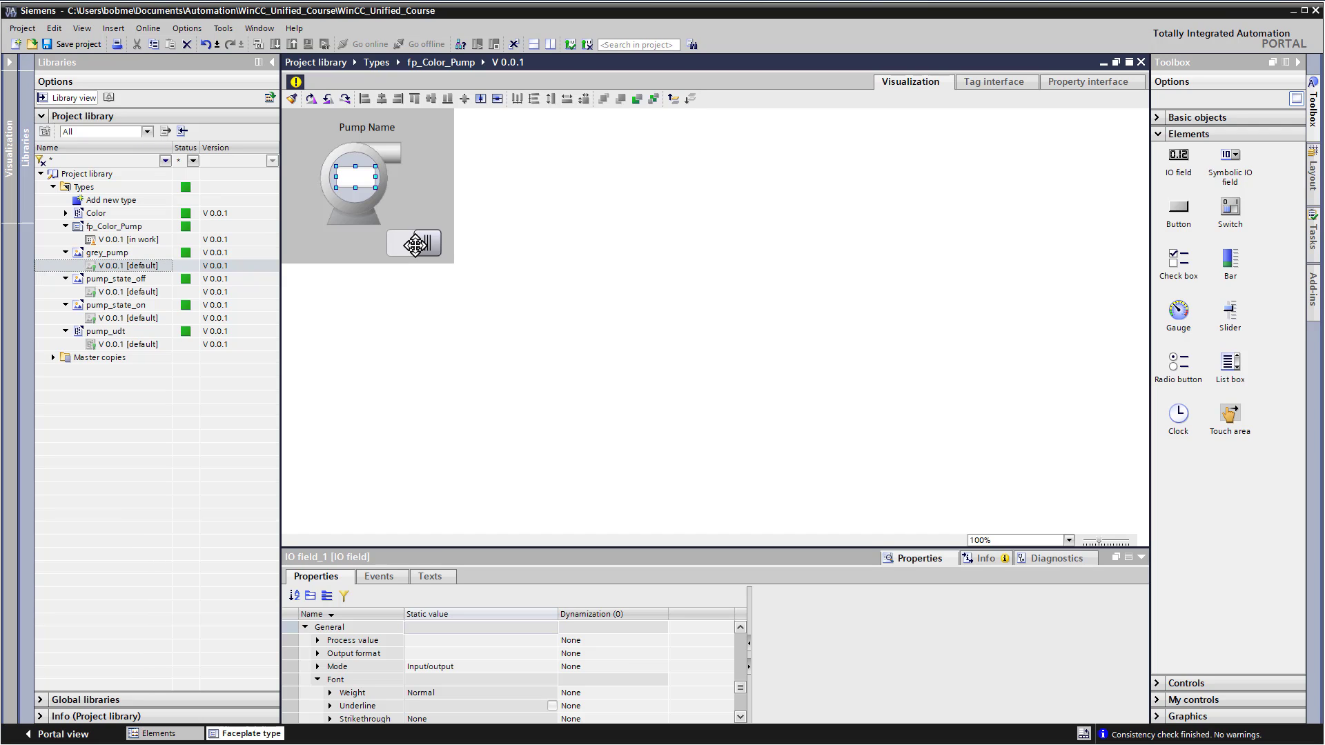
click(370, 261)
Place the pump_state_off graphic above the switch and send it to the back
drag(131, 292, 409, 189)
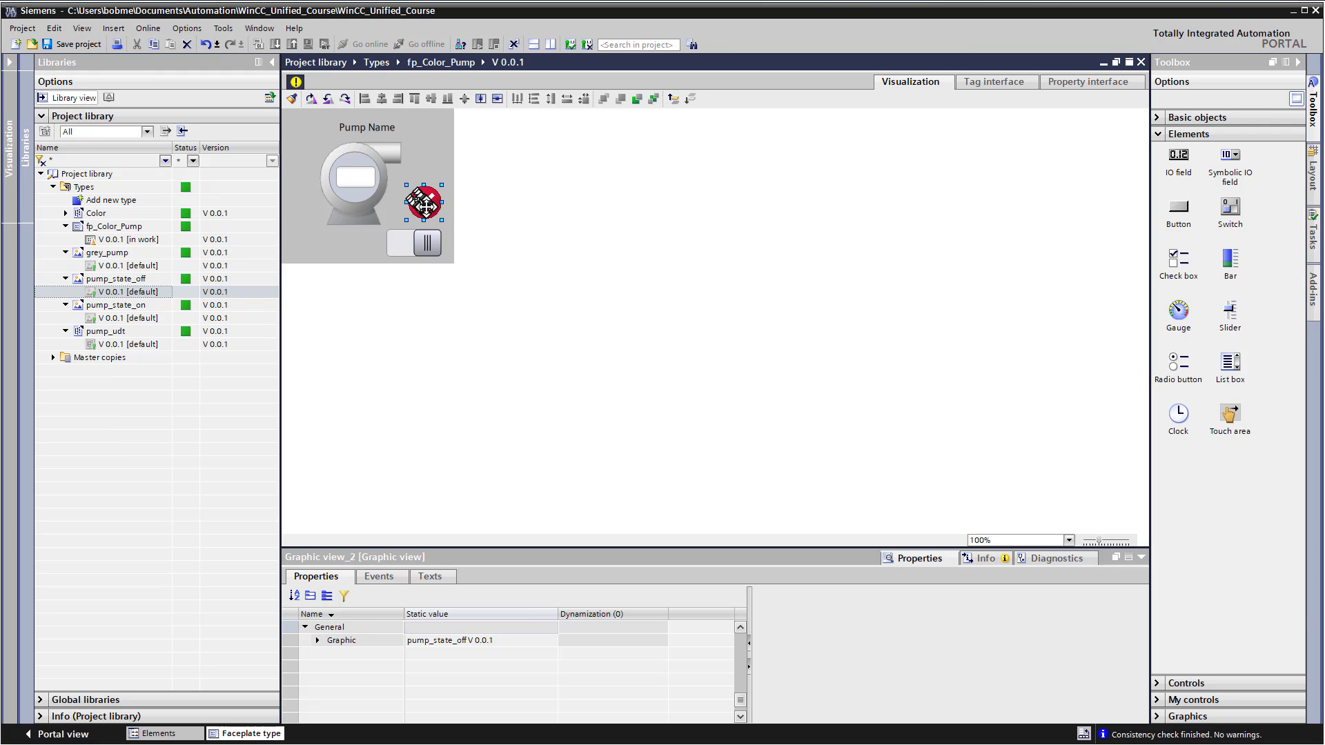
right_click(426, 205)
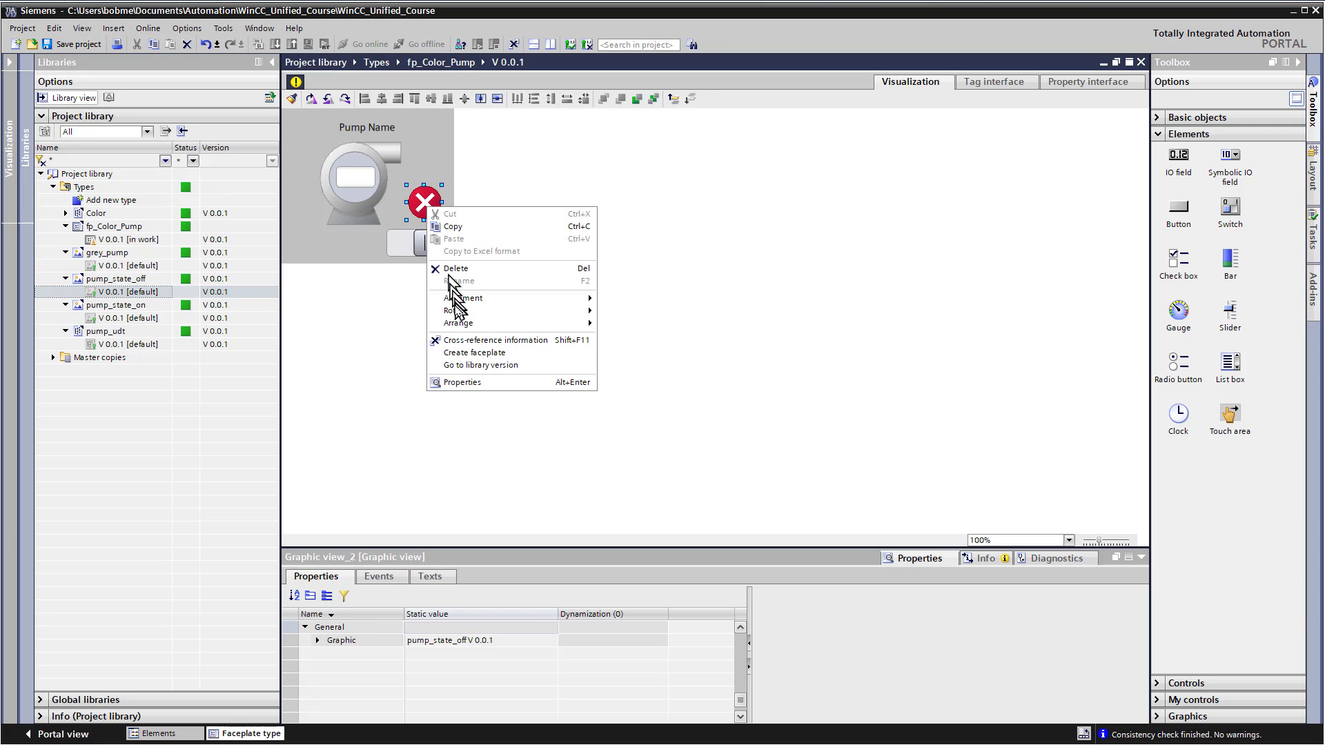
mouse_move(476, 323)
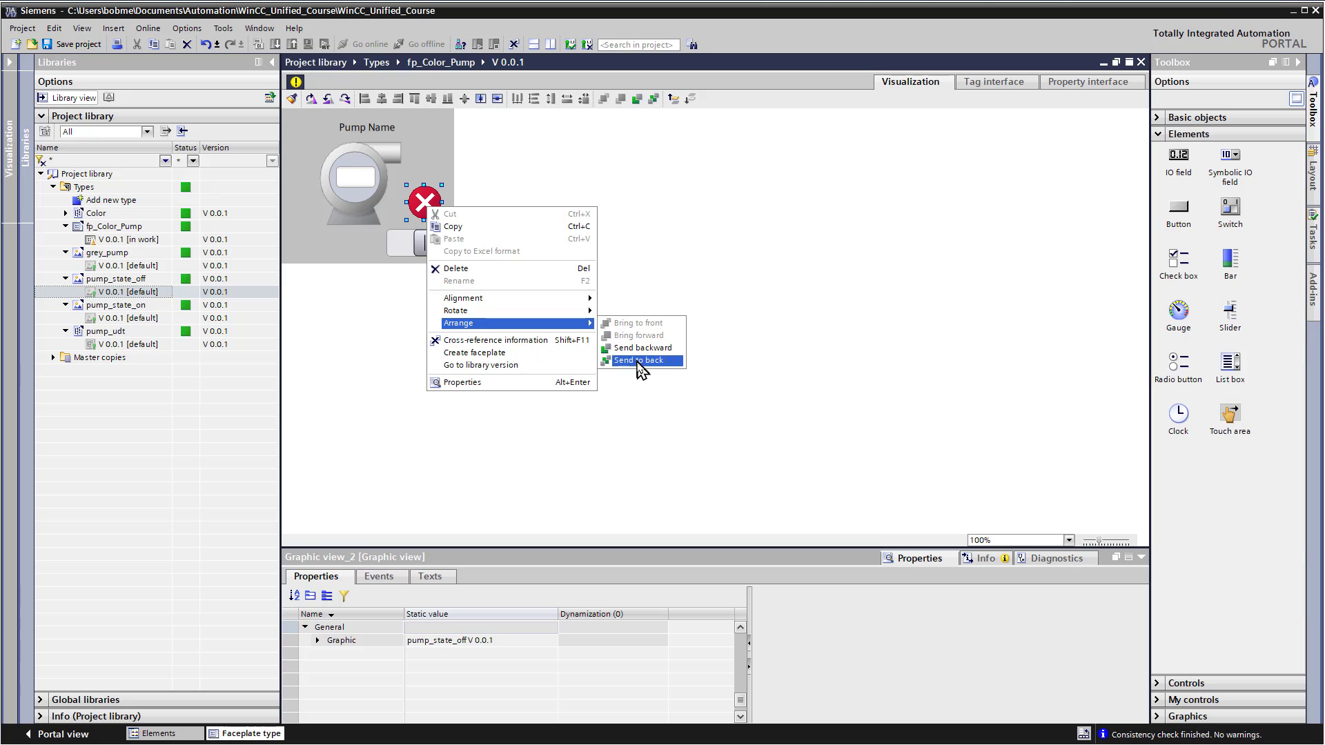
click(639, 360)
Place the pump_state_on graphic partly over the red off-state symbol without replacing that symbol
click(113, 319)
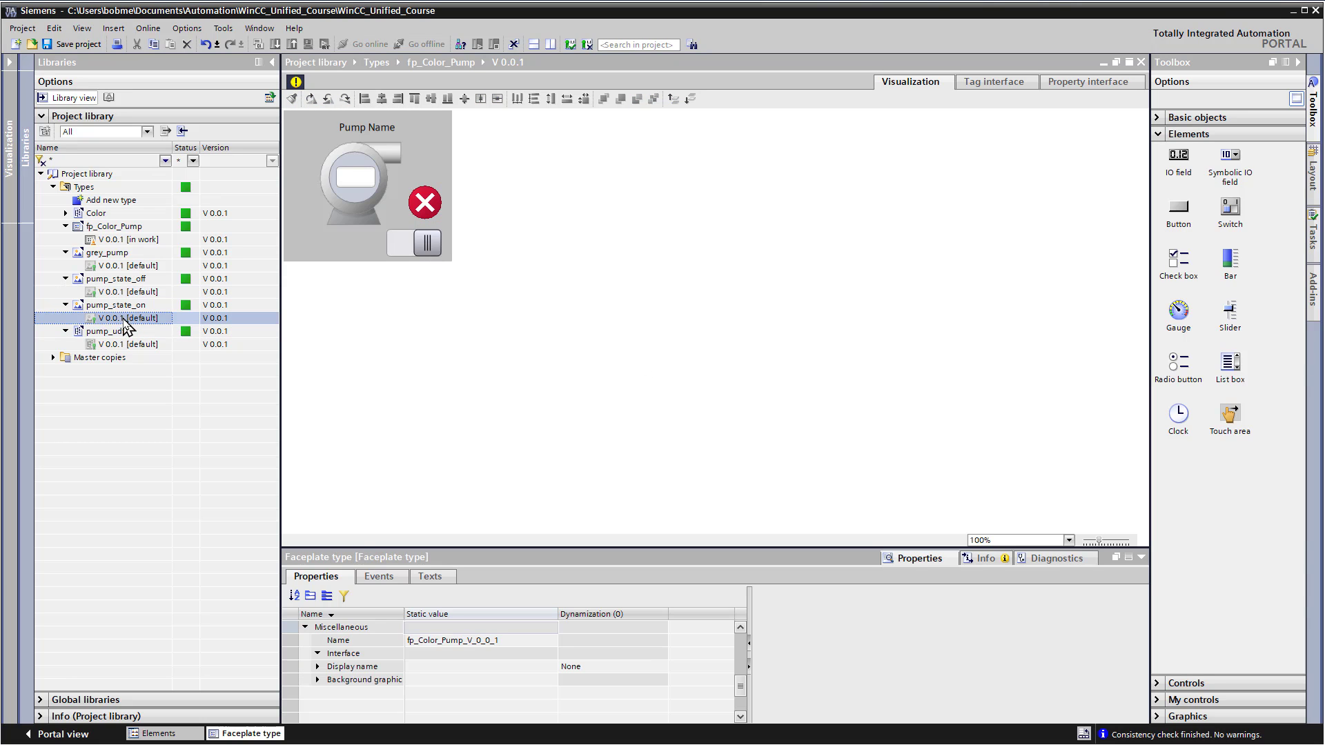
drag(106, 321, 422, 198)
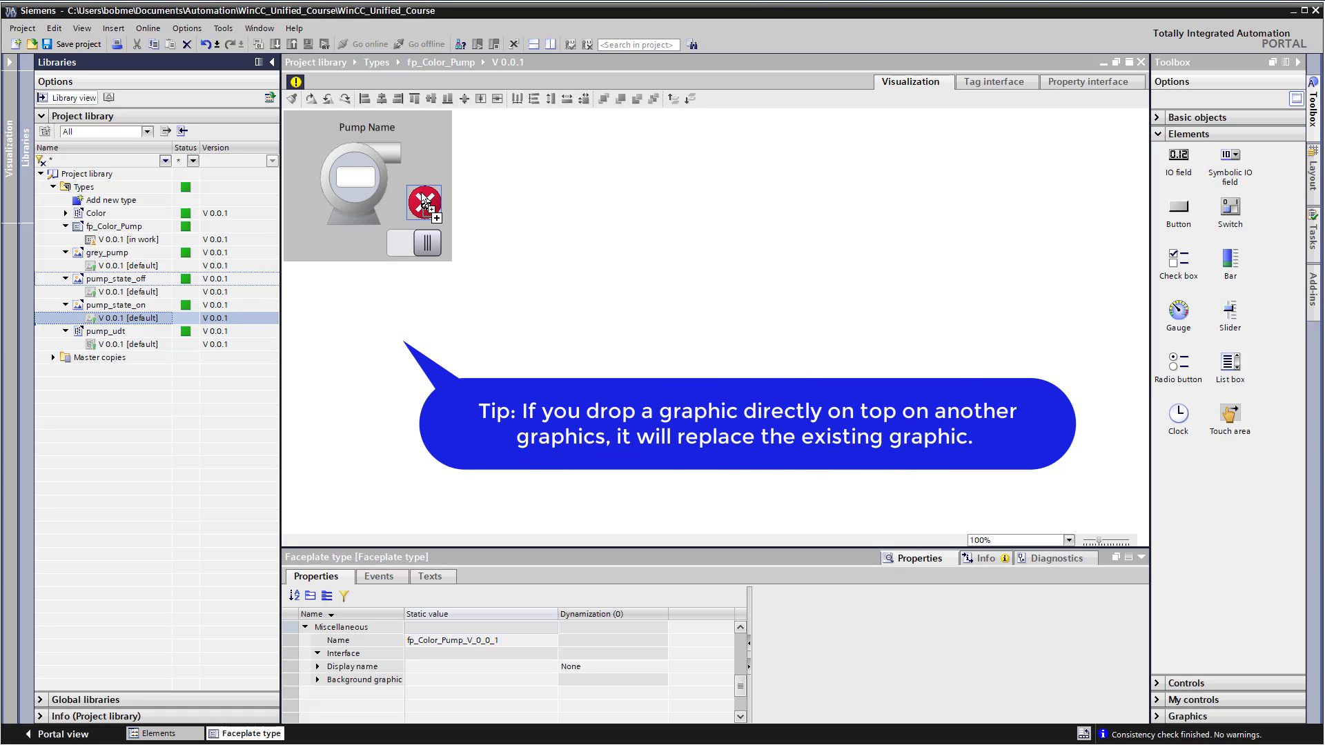
drag(424, 201, 414, 171)
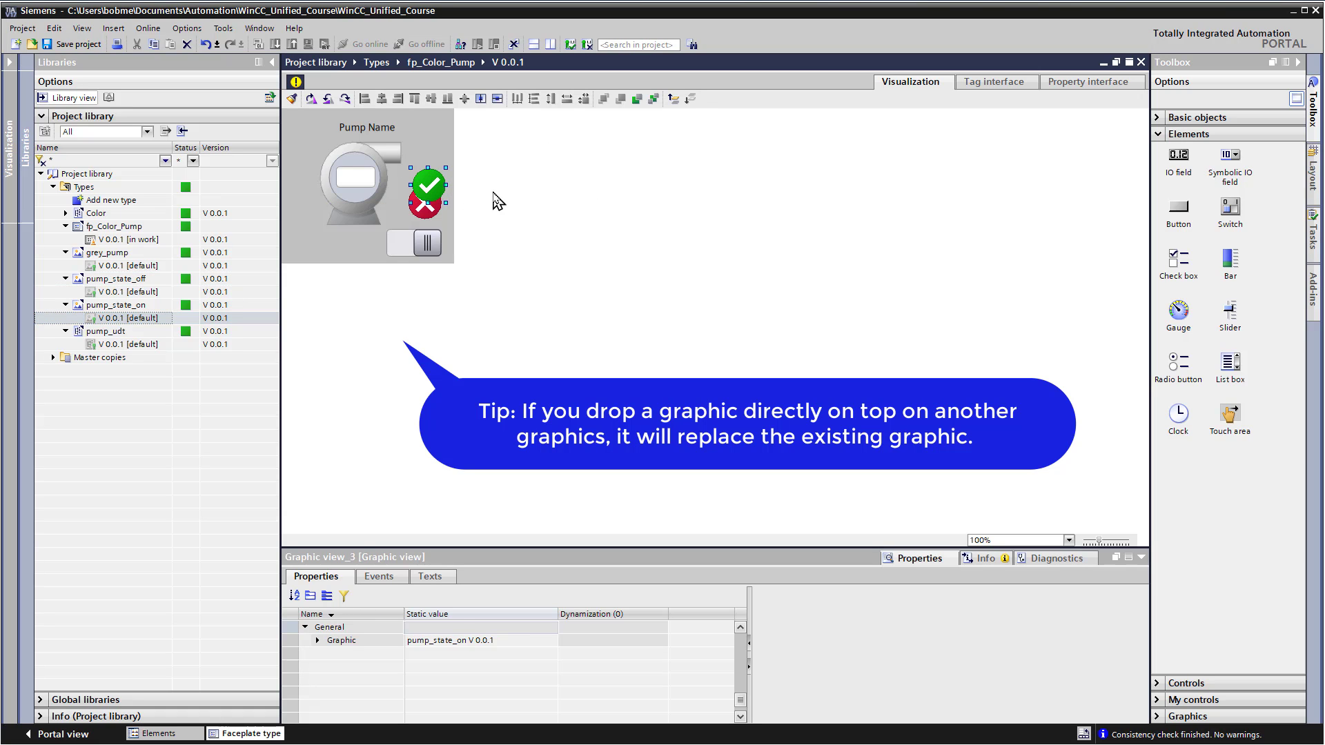
Move the green on-state graphic until it exactly covers the red off-state graphic
drag(429, 187, 425, 214)
drag(439, 181, 439, 189)
key(Down)
key(Down)
key(Down)
key(Down)
key(Down)
key(Down)
key(Down)
key(Down)
key(Down)
key(Down)
key(Down)
key(Down)
key(Down)
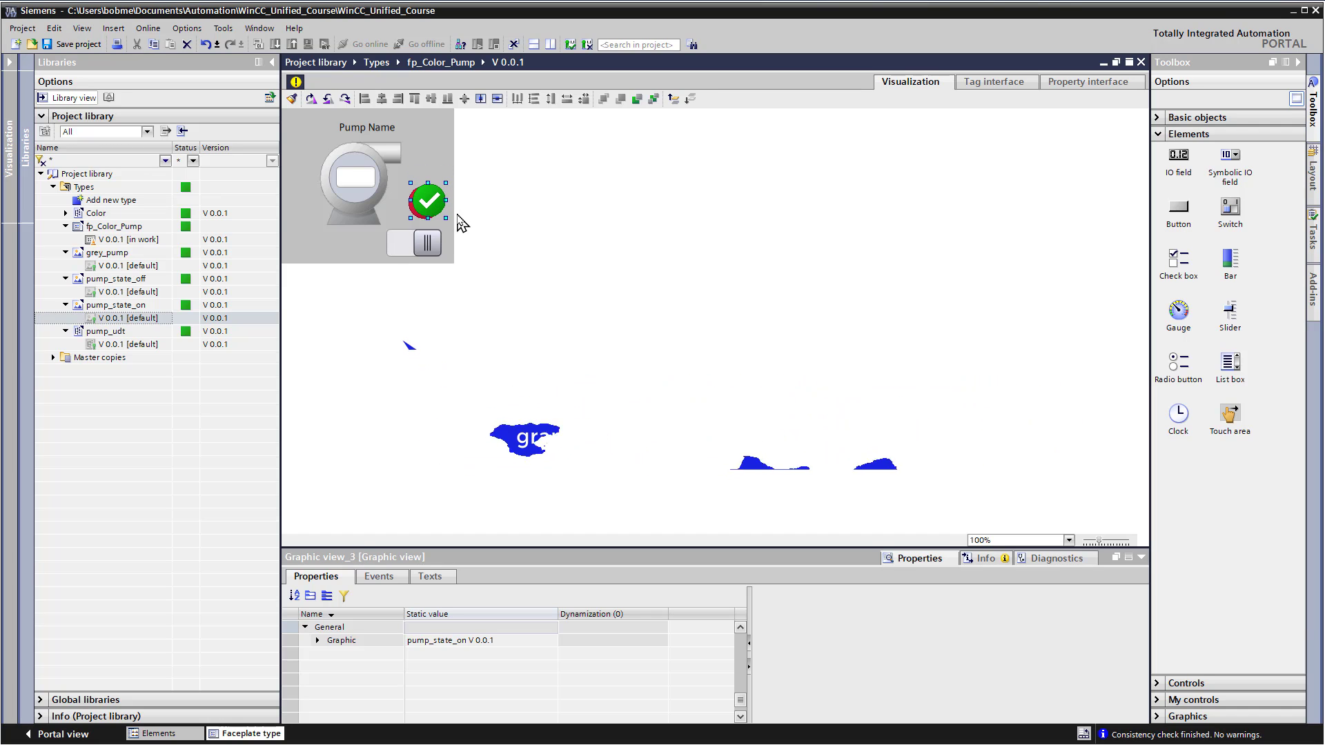
key(Left)
key(Left)
key(Left)
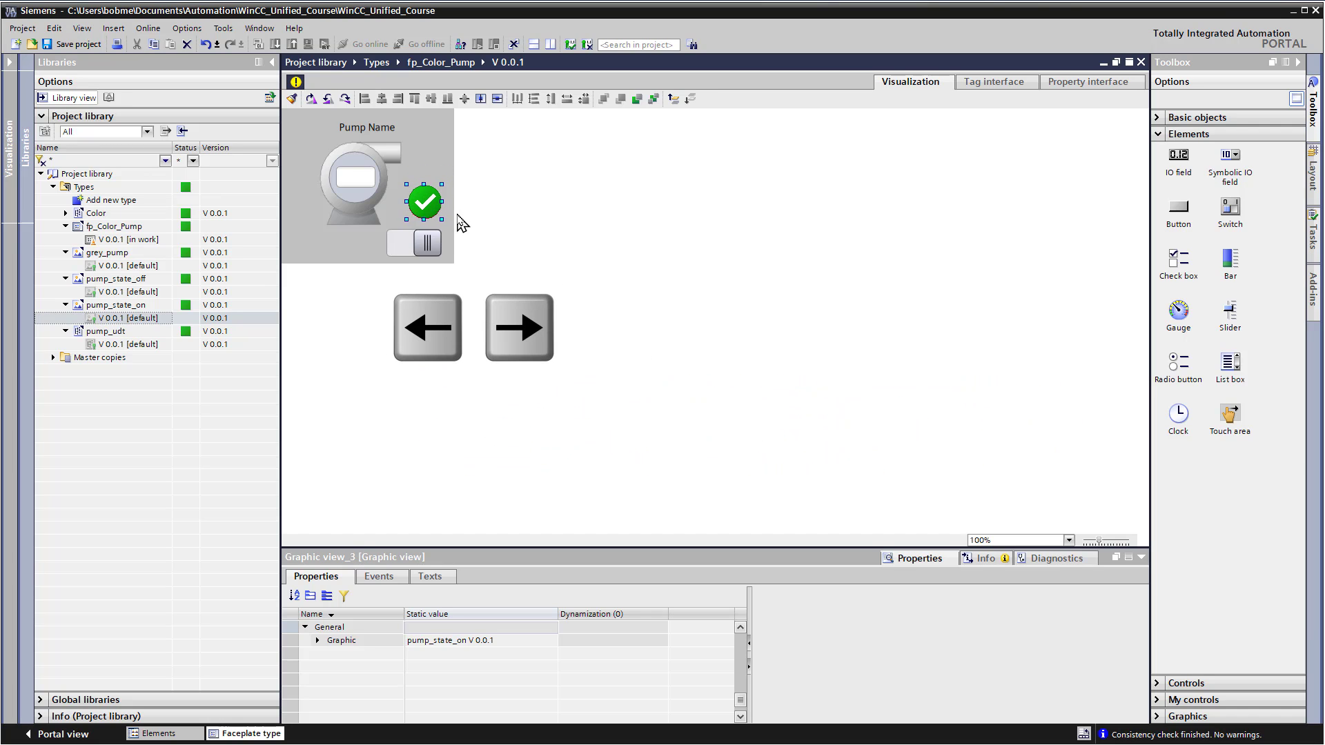
key(Down)
key(Left)
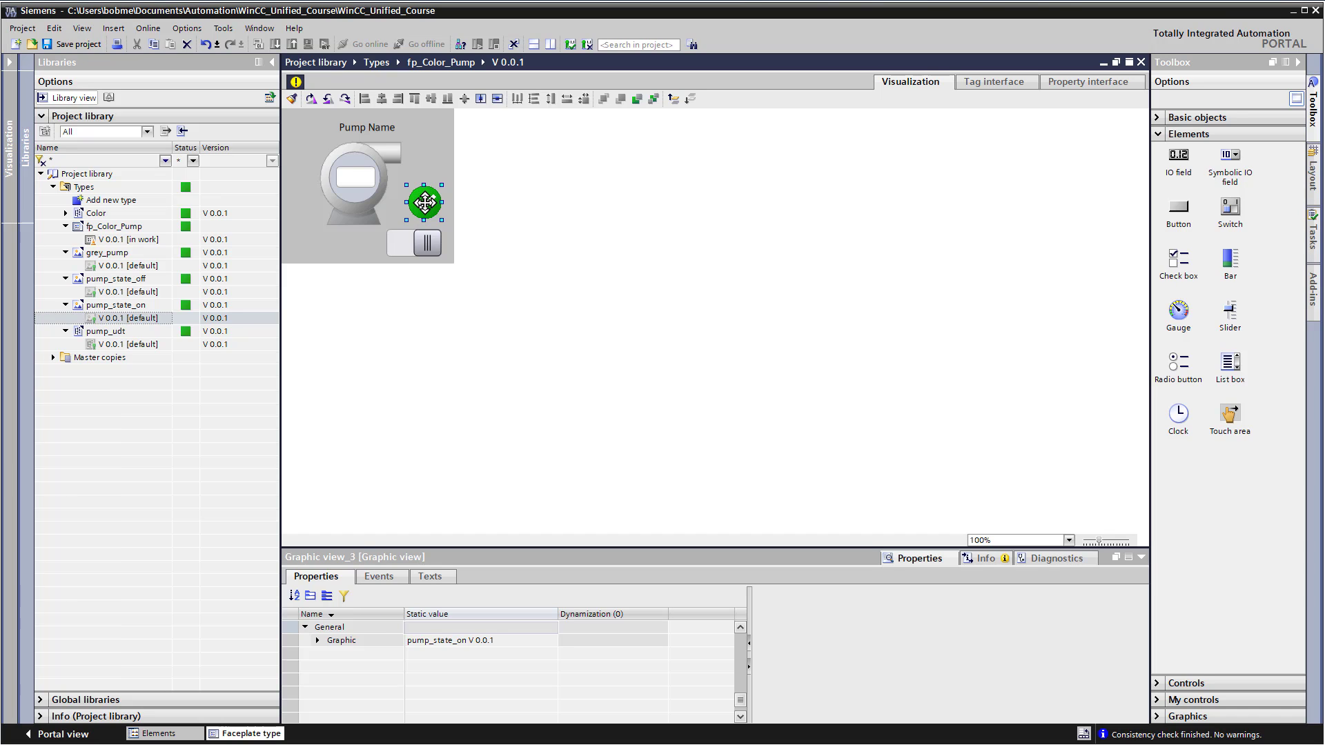
click(405, 225)
click(427, 204)
Add a property named component_color with data type Color to the faceplate's property interface
click(1055, 84)
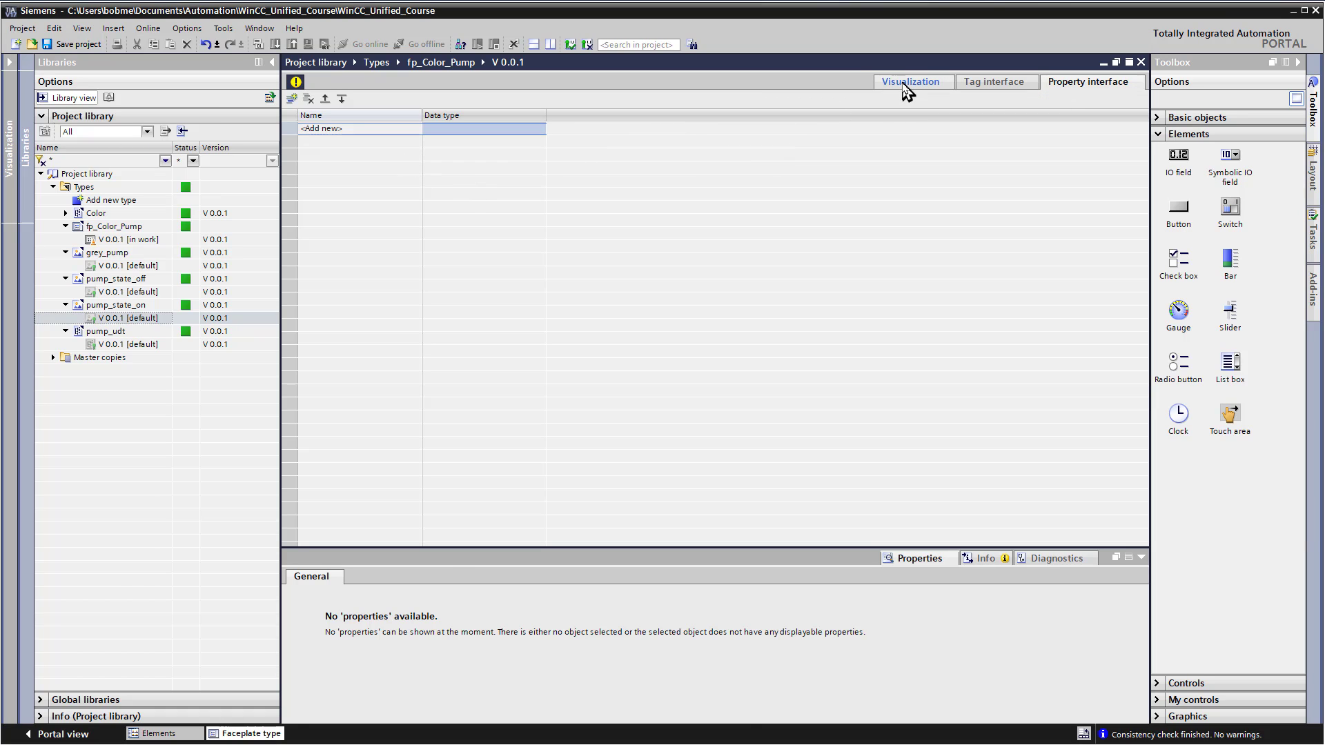
click(909, 83)
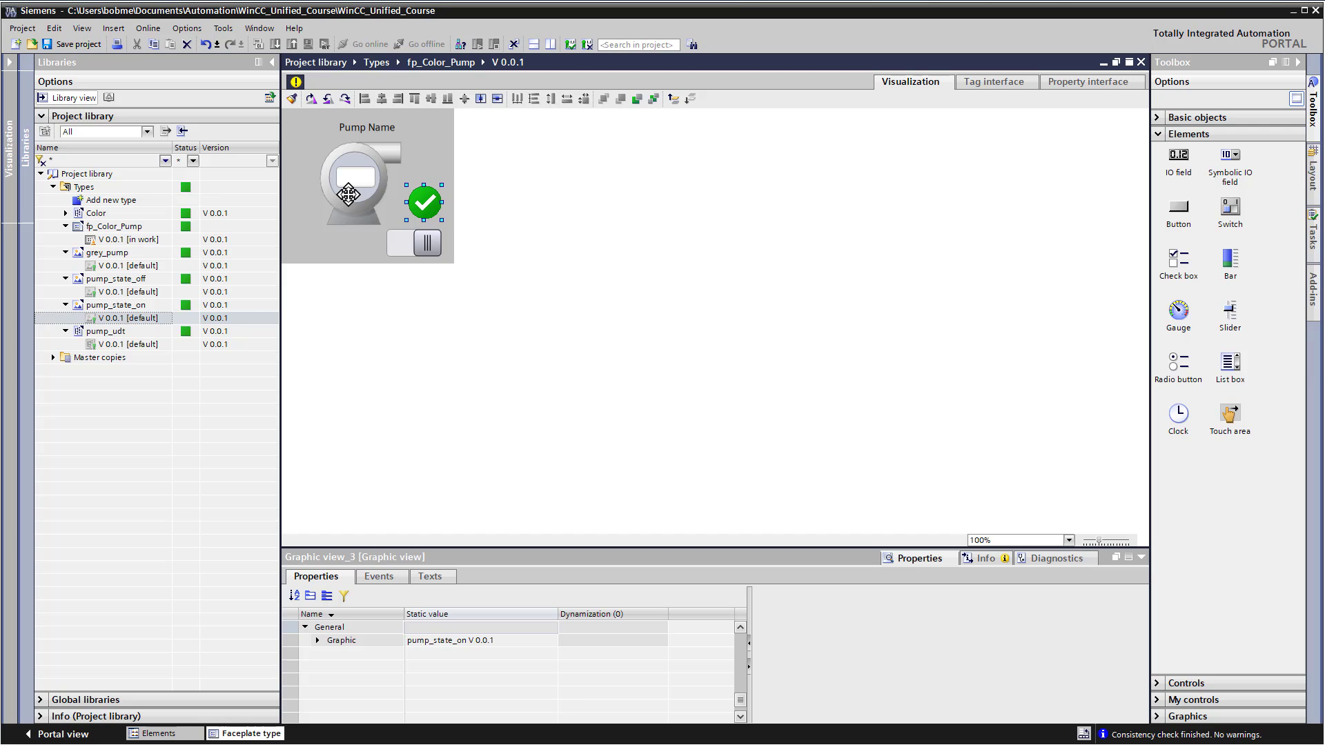
click(349, 194)
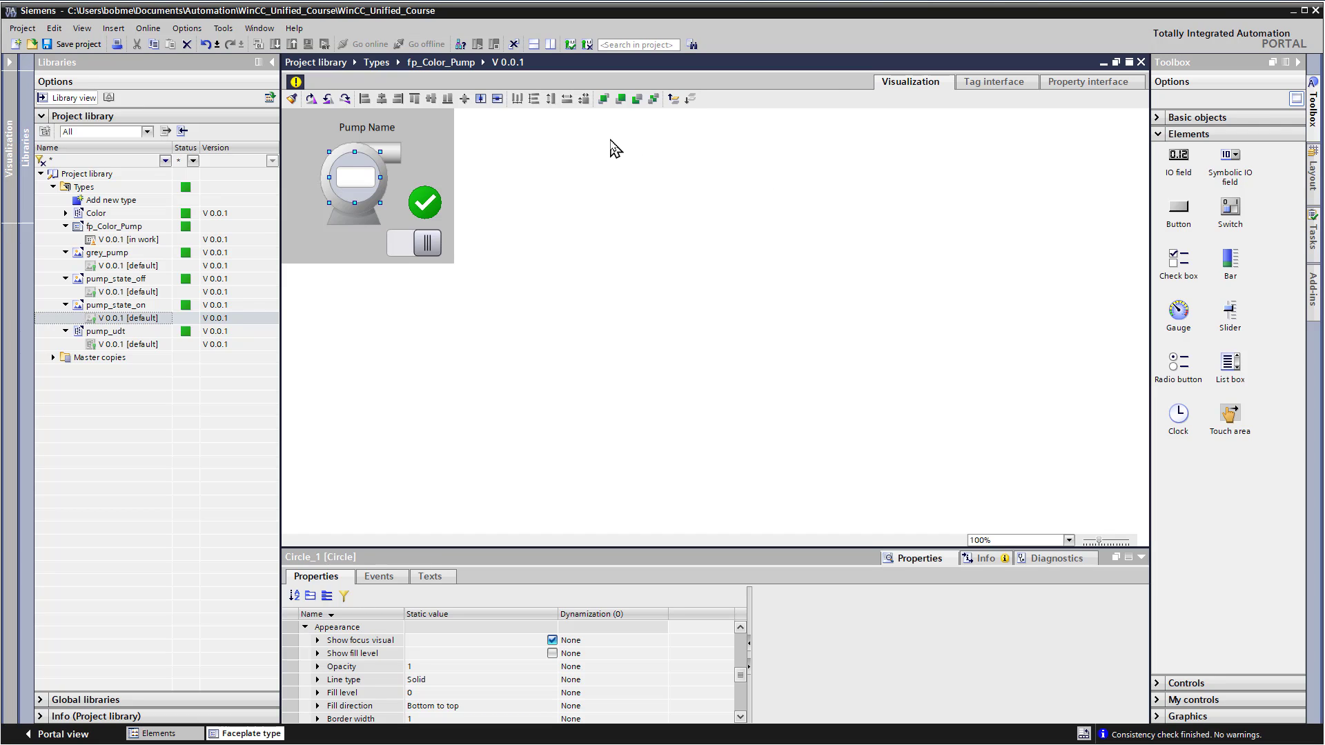
click(1103, 86)
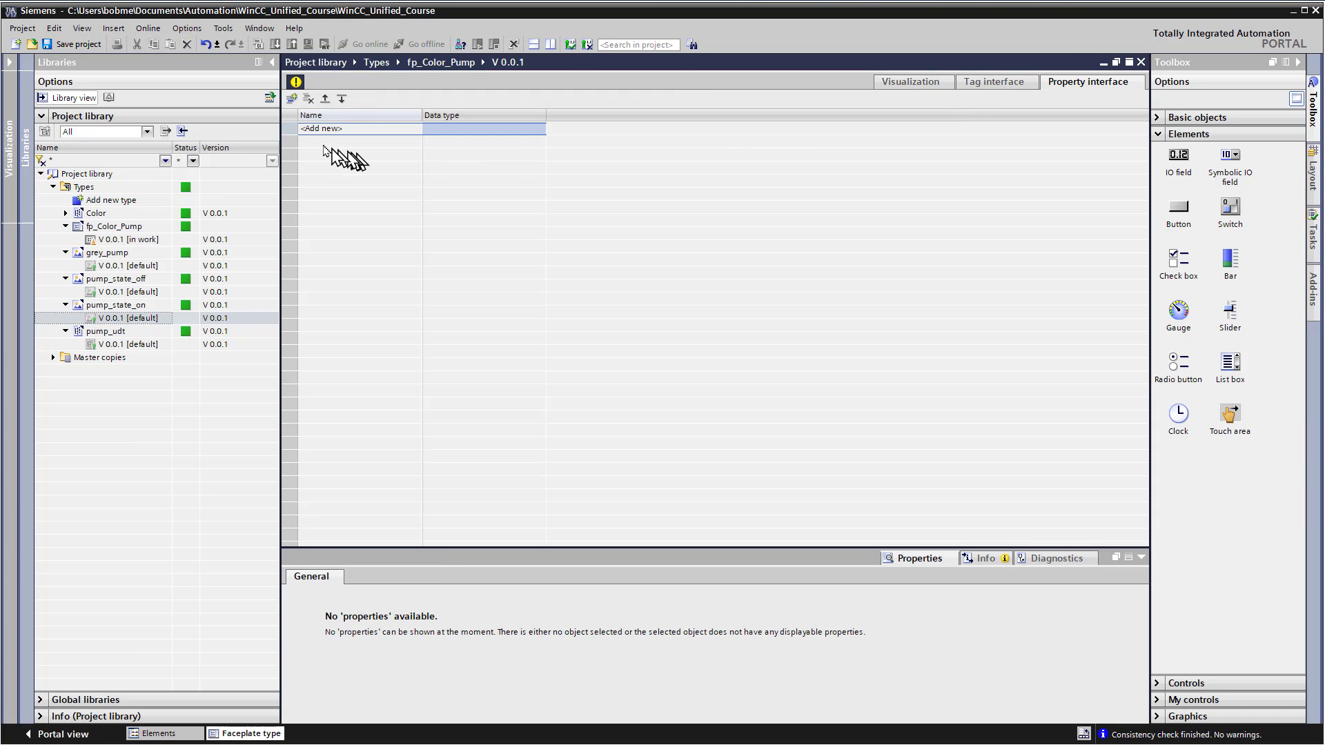
double_click(322, 129)
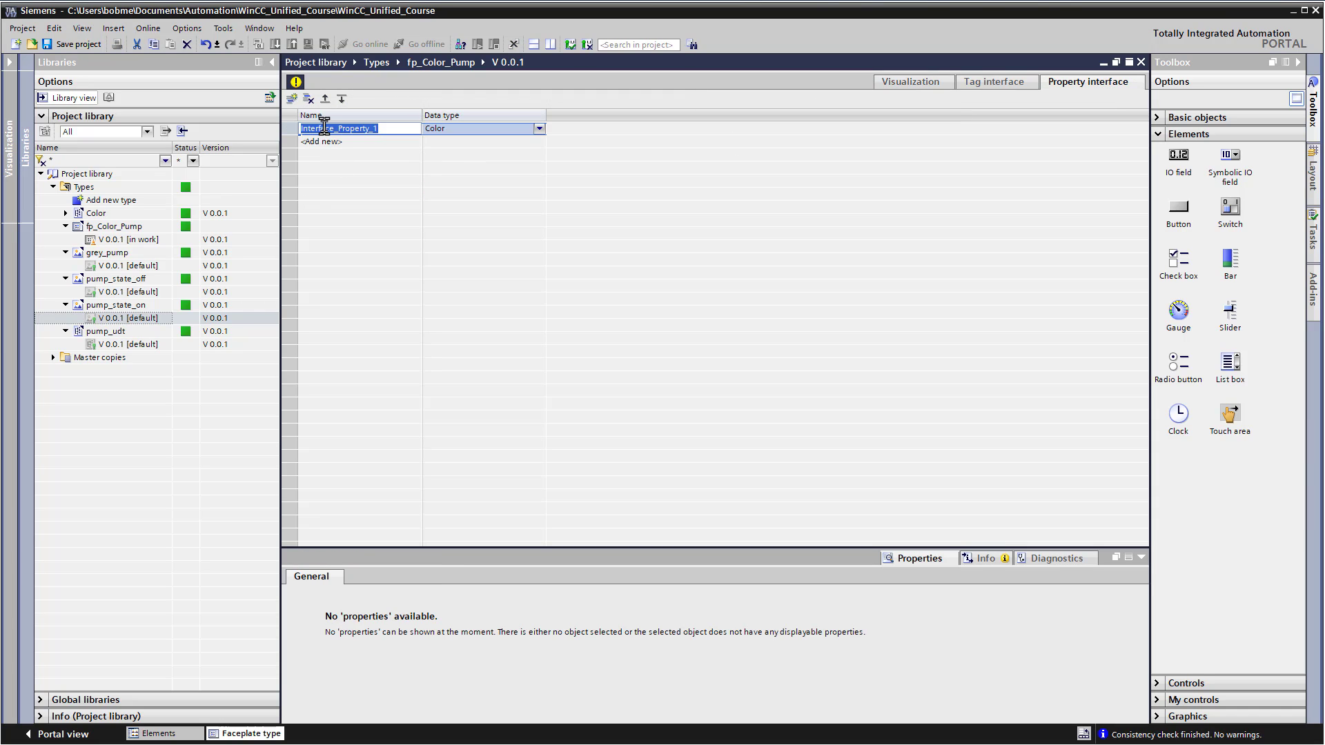
text(component_color)
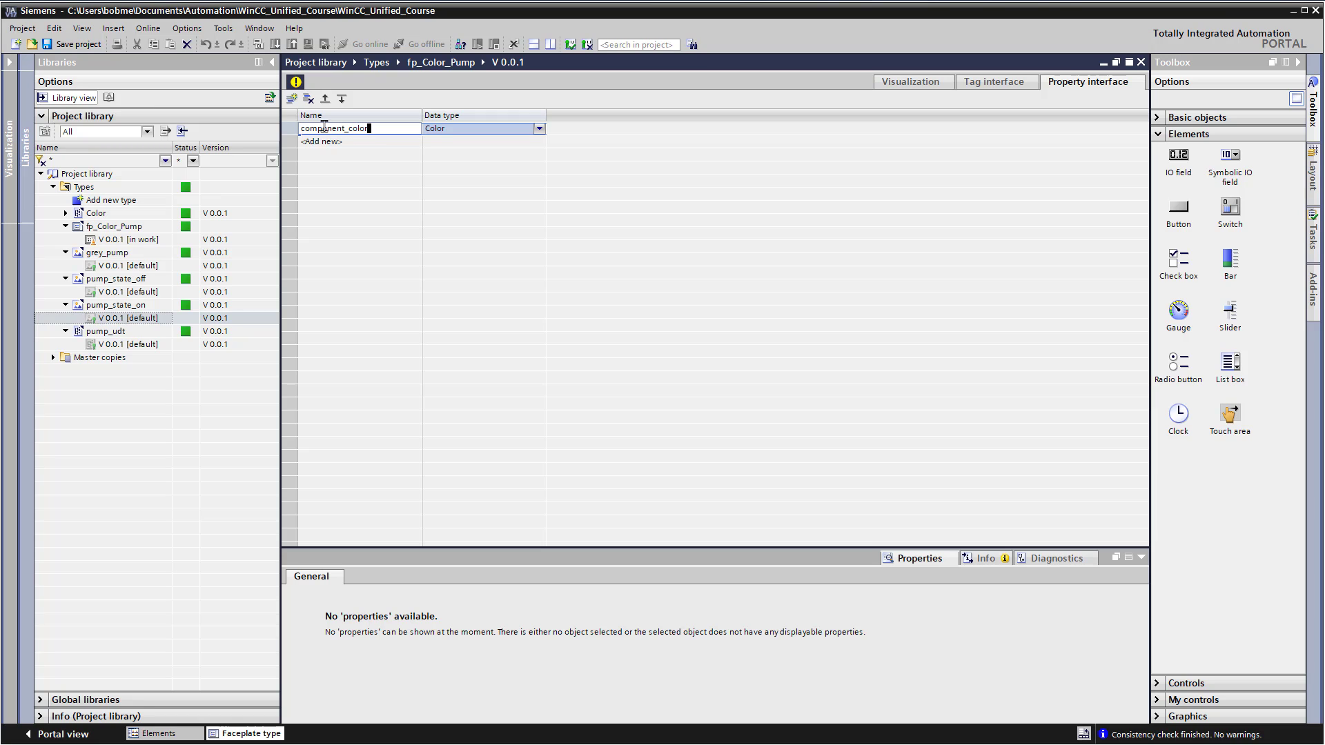
key(Return)
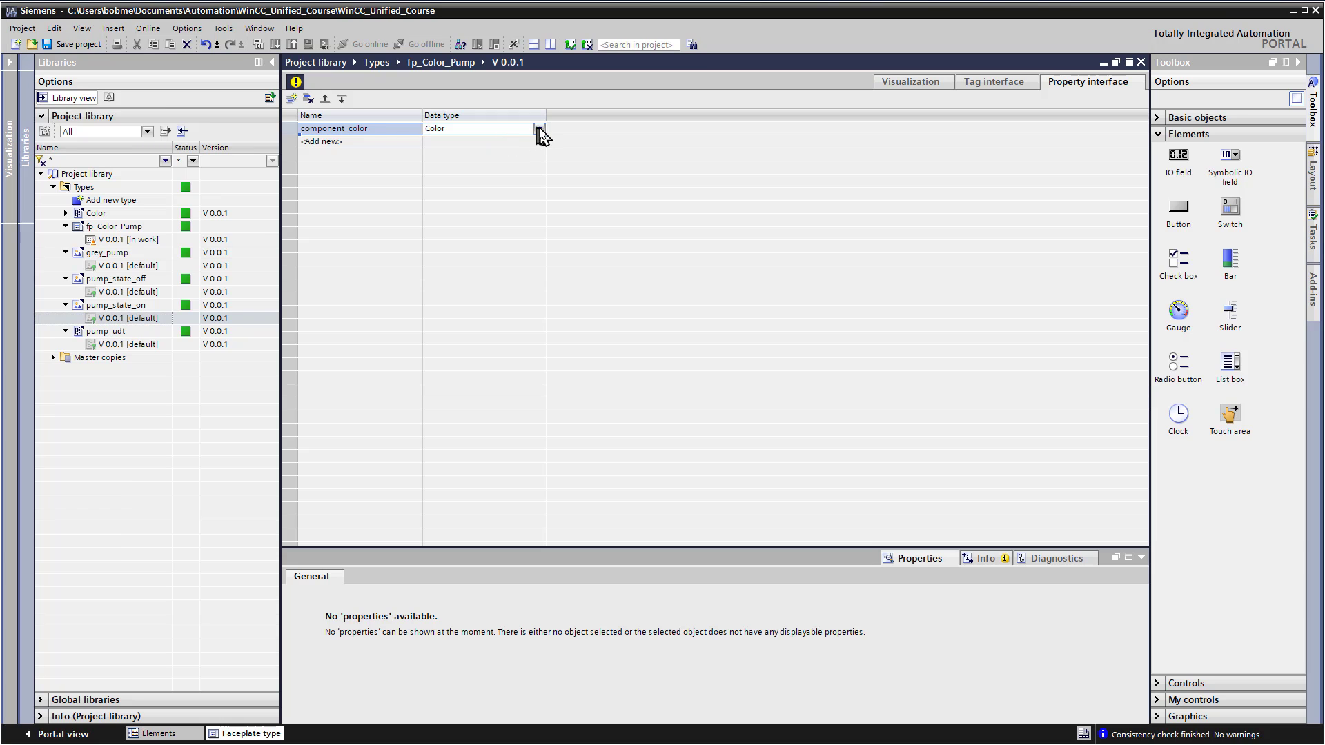
Add a second property named strength_color with data type Color to the faceplate's property interface
click(540, 130)
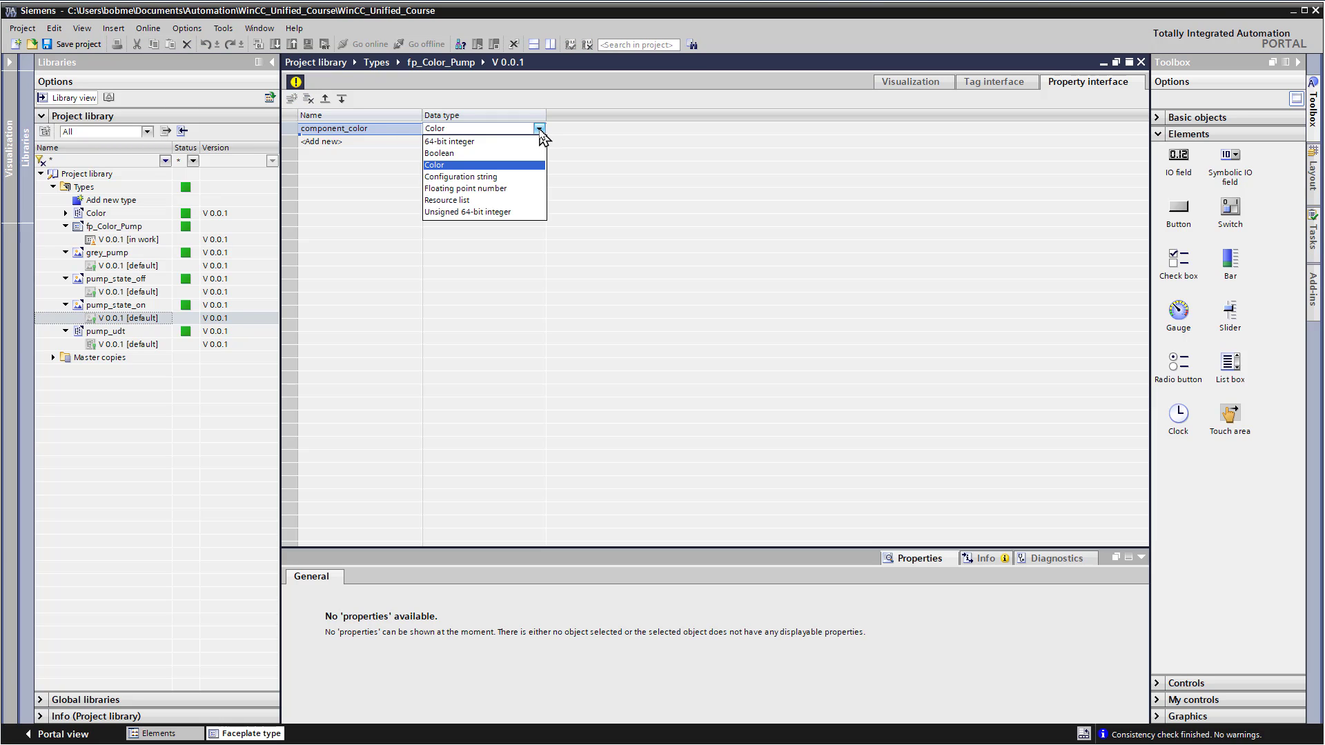
click(320, 142)
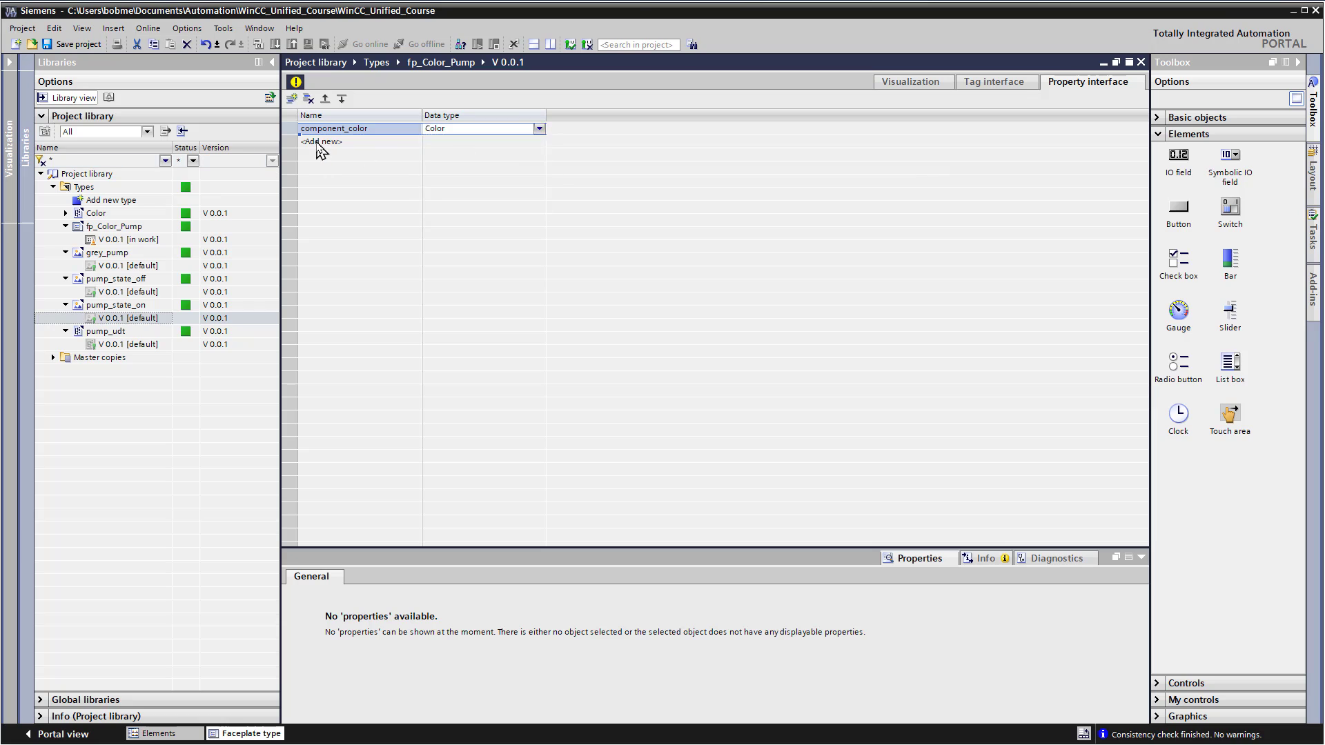
click(320, 142)
text(strength_color)
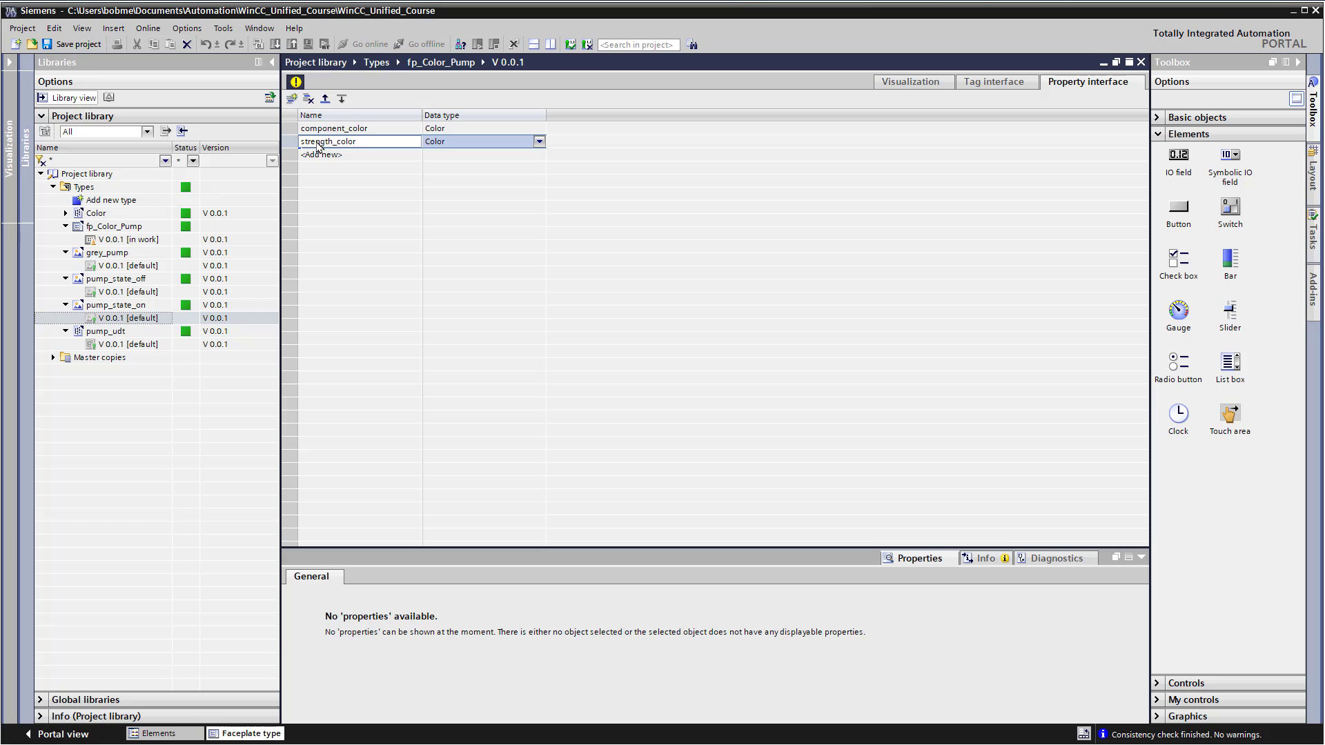
key(Return)
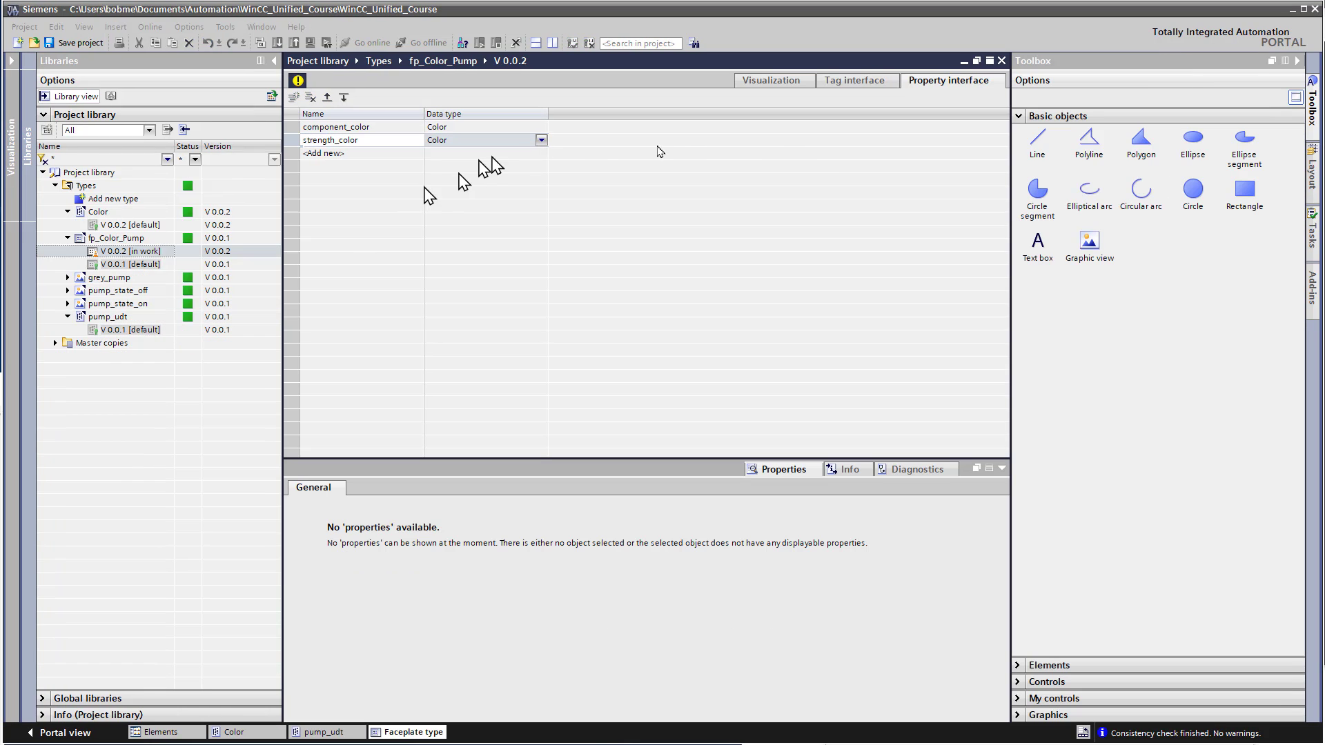
Add a tag called name, all lowercase, with data type WString to the faceplate's tag interface
click(850, 83)
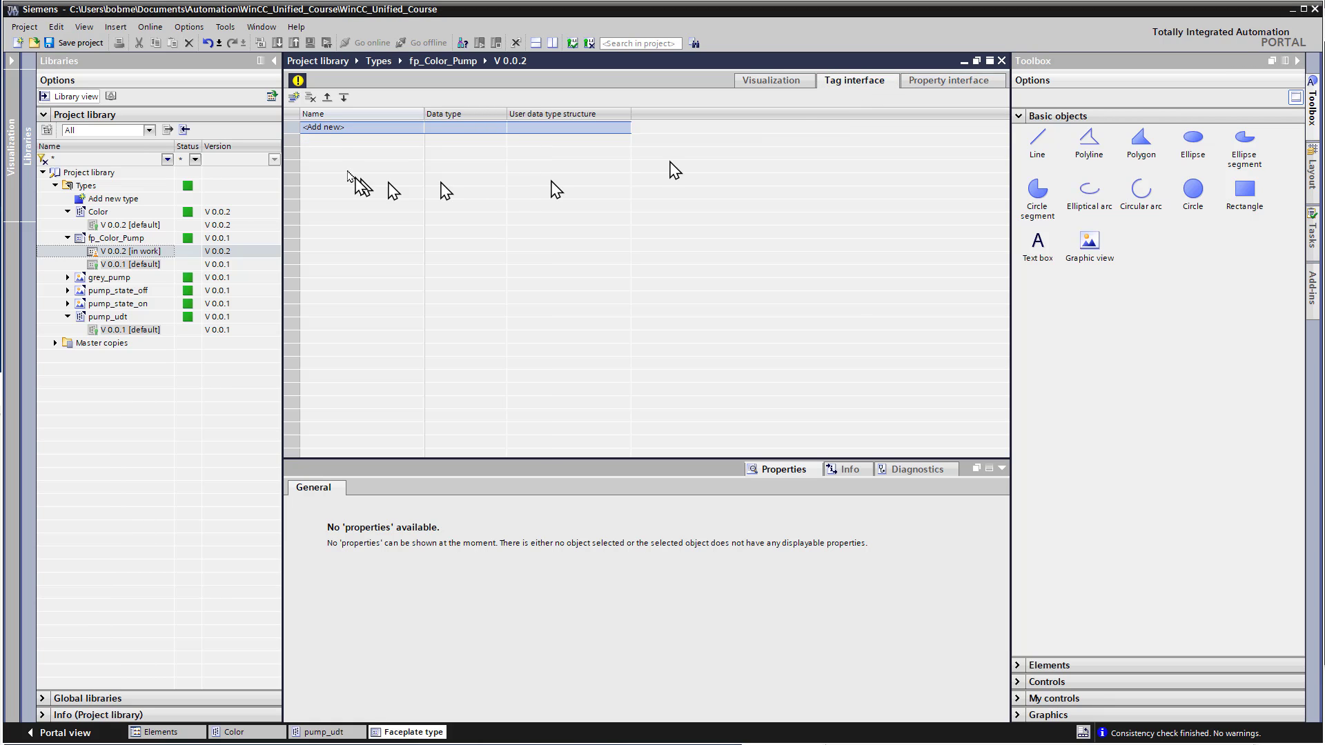
double_click(348, 127)
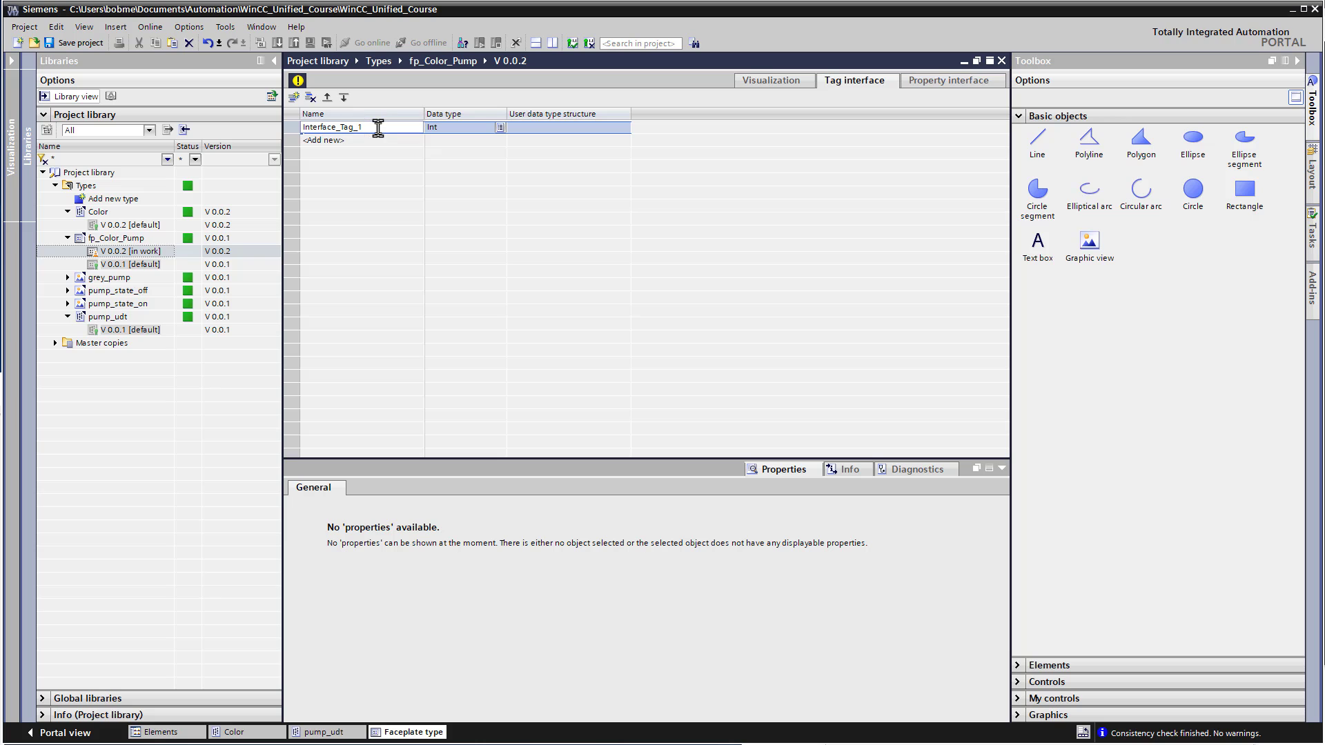
drag(376, 127, 269, 127)
text(name)
click(434, 133)
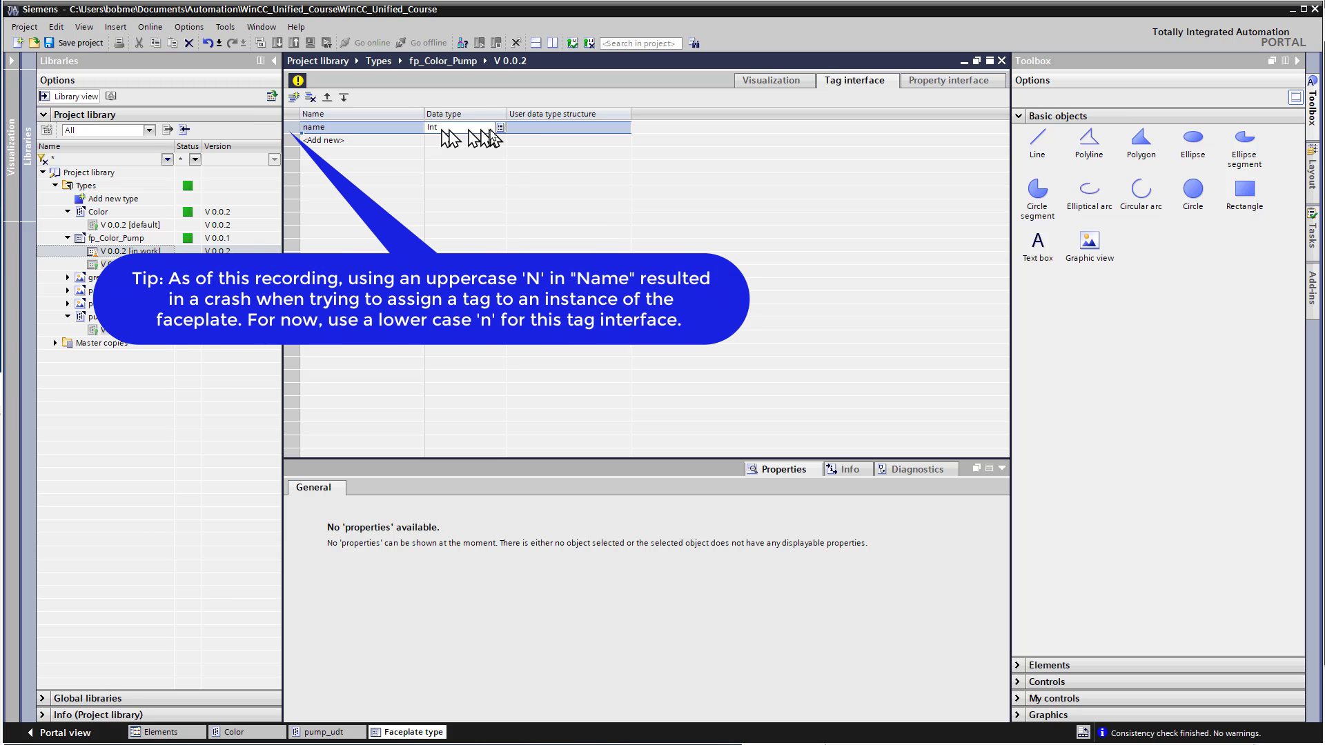
click(500, 128)
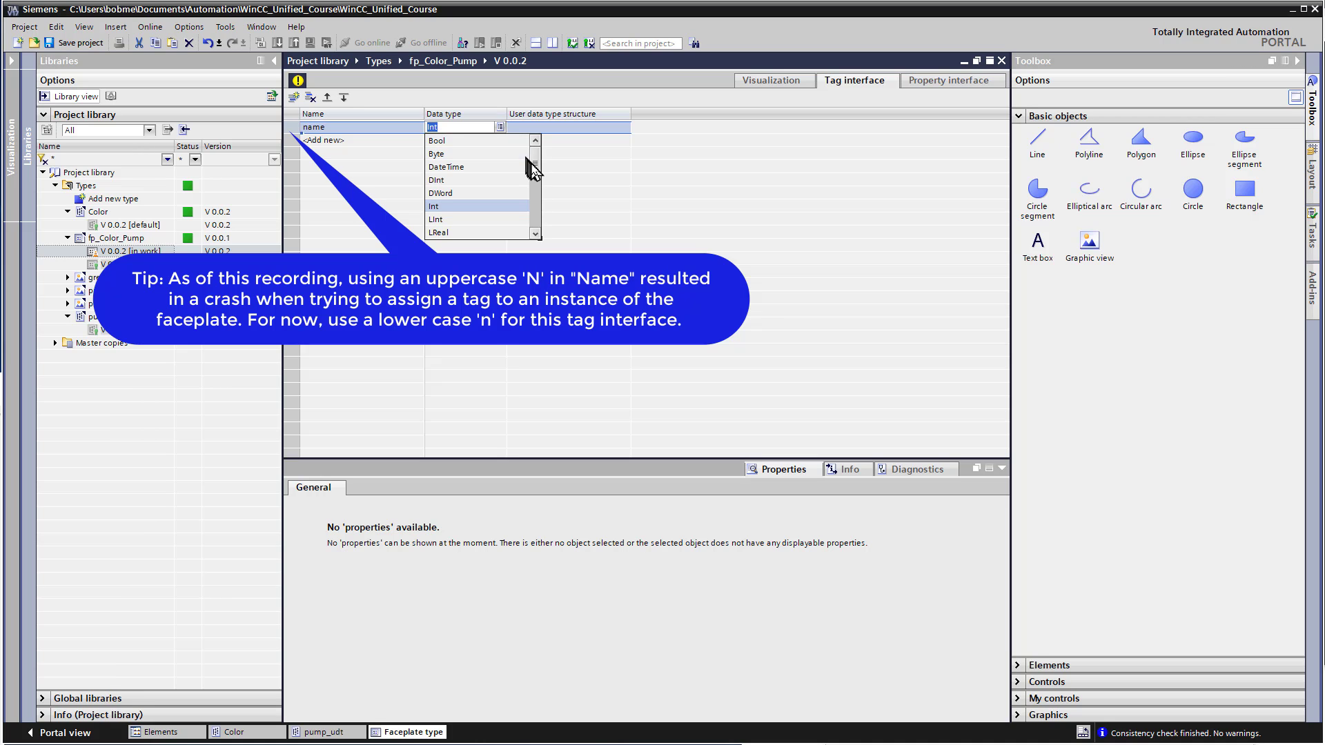
drag(535, 166, 533, 223)
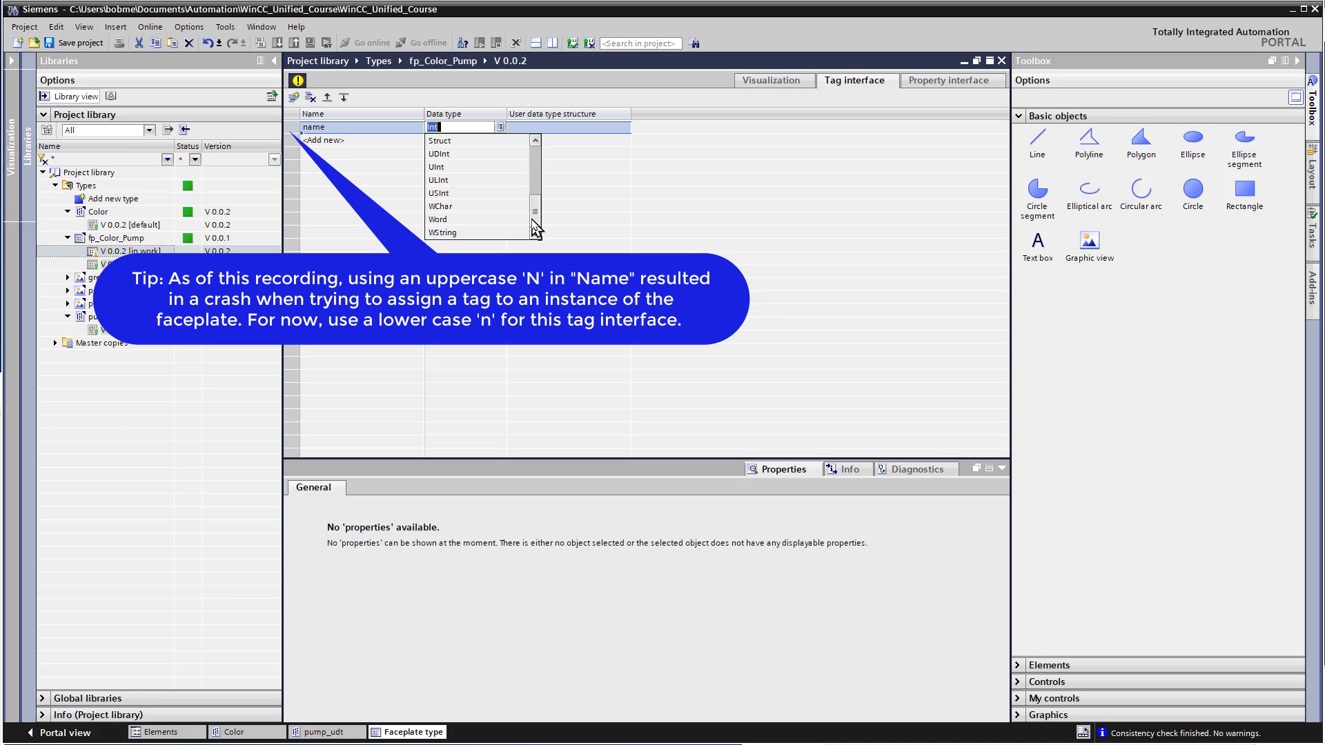
click(470, 232)
Add a tag called strength with data type UInt to the tag interface
click(338, 140)
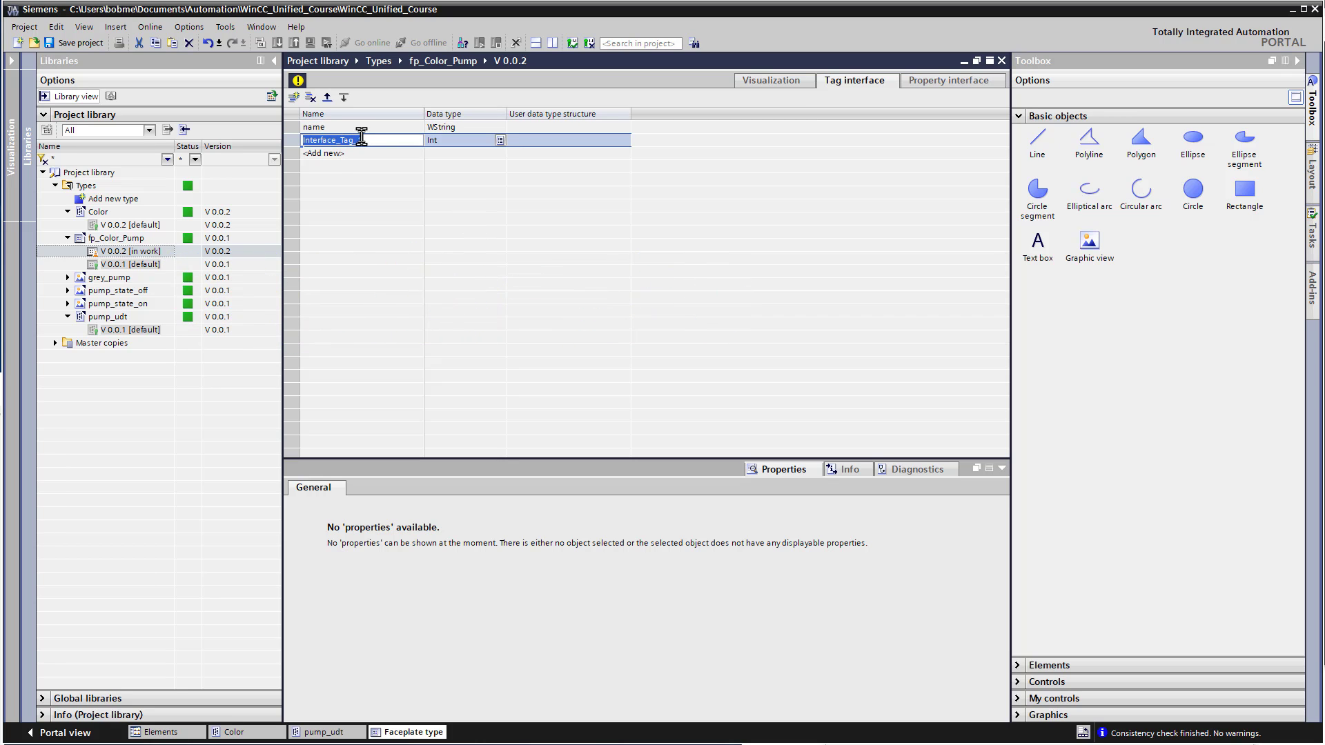
text(strength)
click(500, 140)
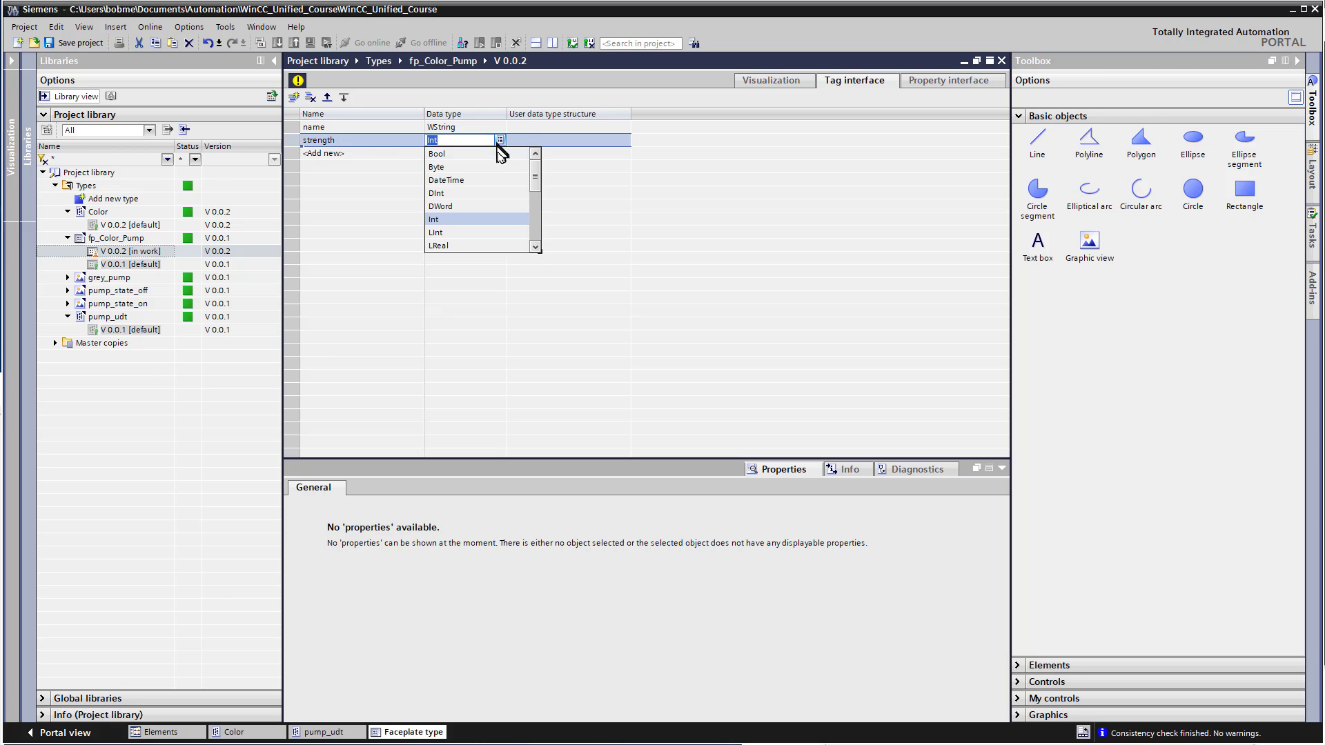
click(537, 196)
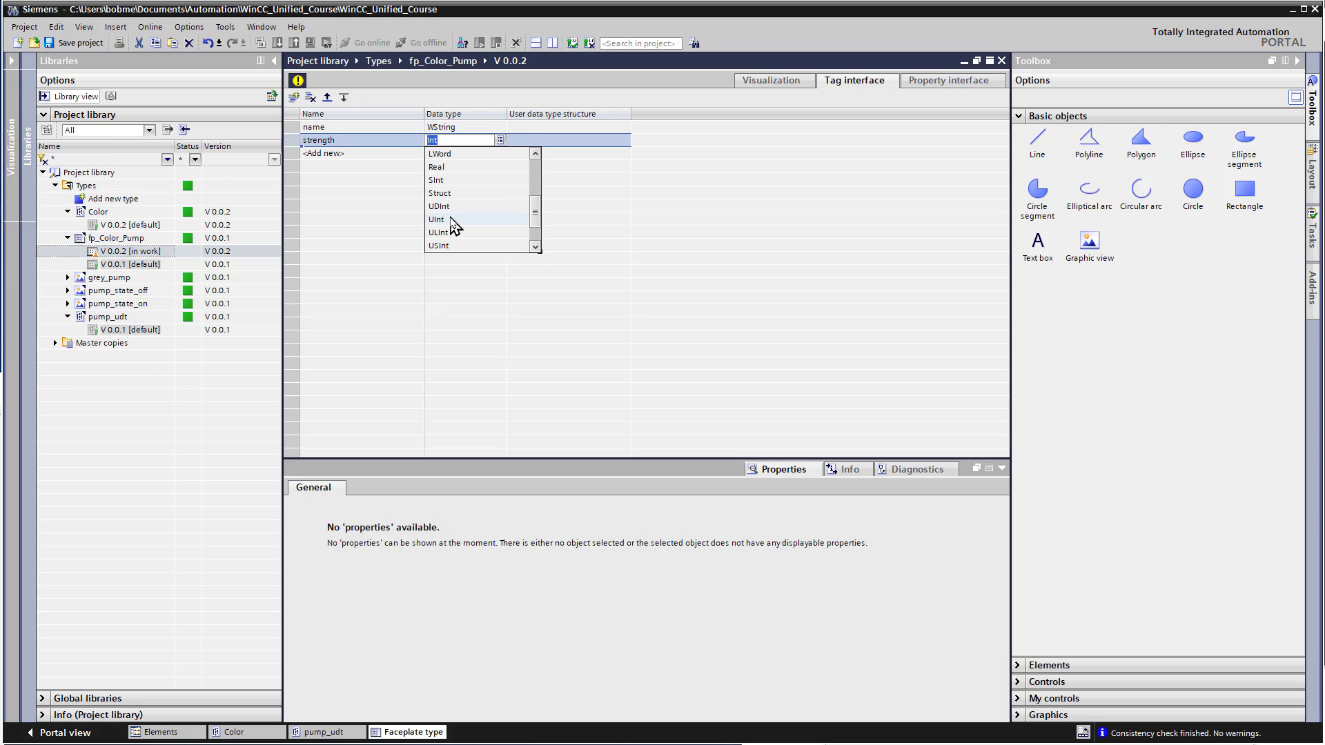
click(437, 220)
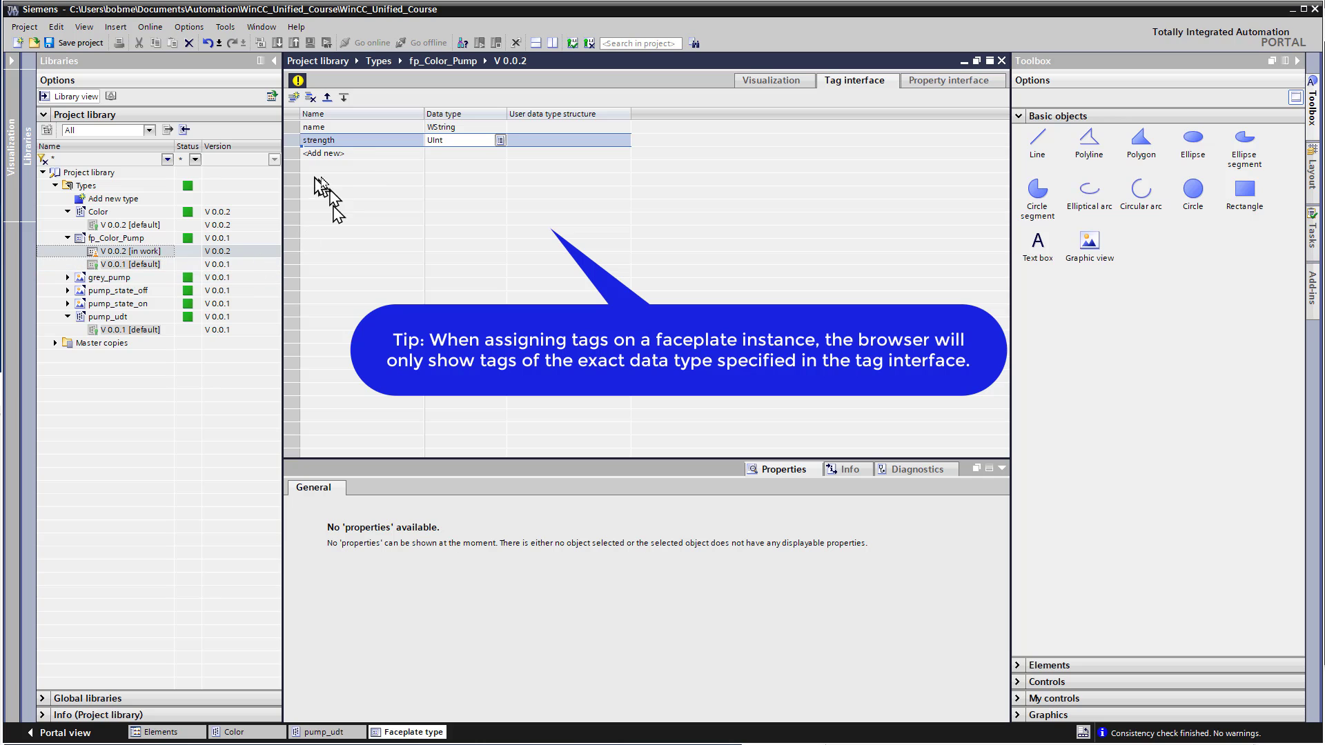
Open the Color user data type and examine the data types of its Red and Green elements
right_click(121, 225)
click(142, 234)
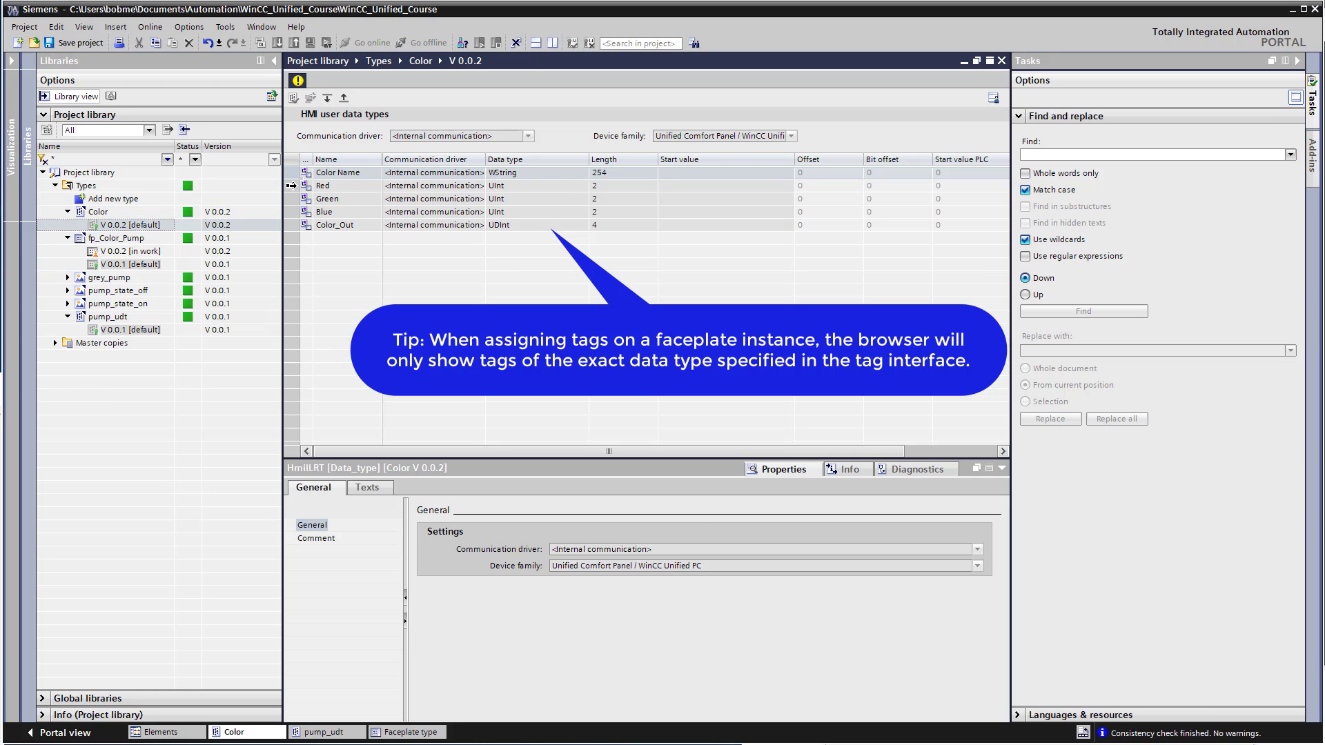
click(292, 186)
click(291, 199)
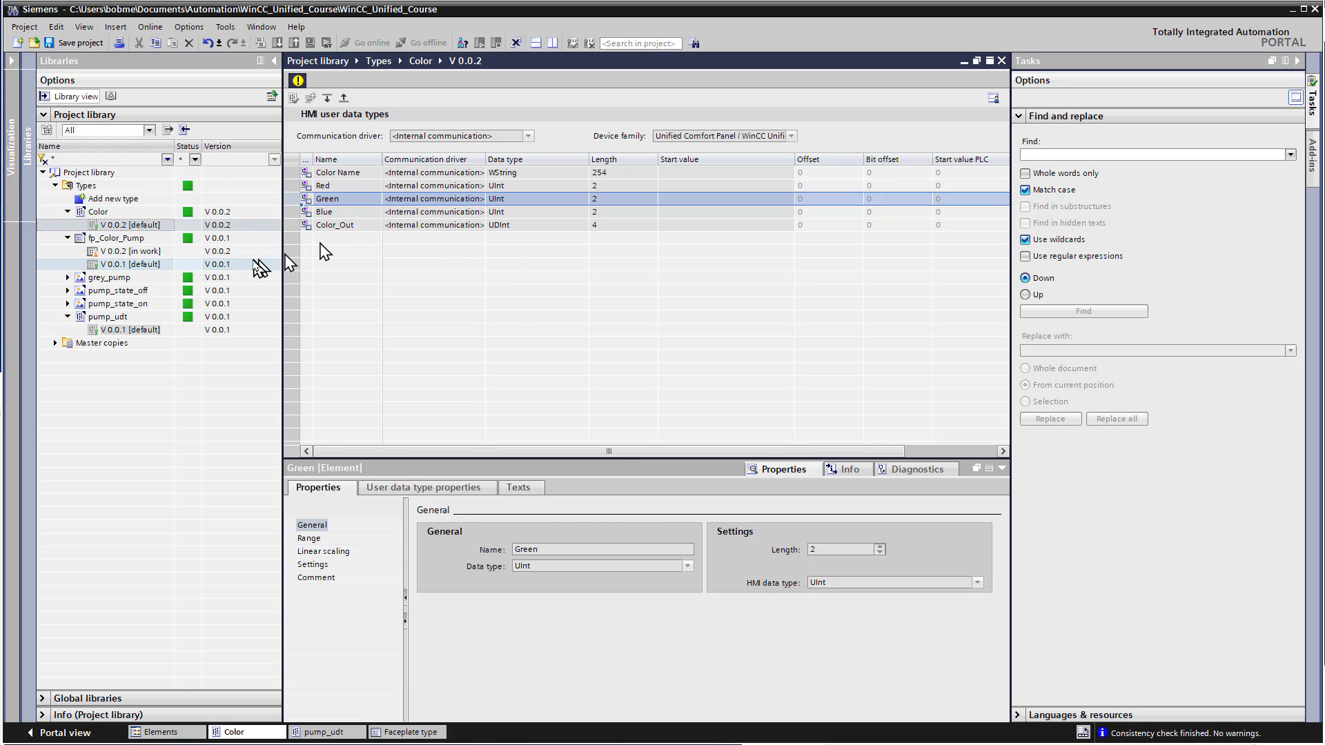
Return to the in-work fp_Color_Pump version, add a Bool tag called state to its tag interface, and save the project
double_click(131, 251)
click(355, 153)
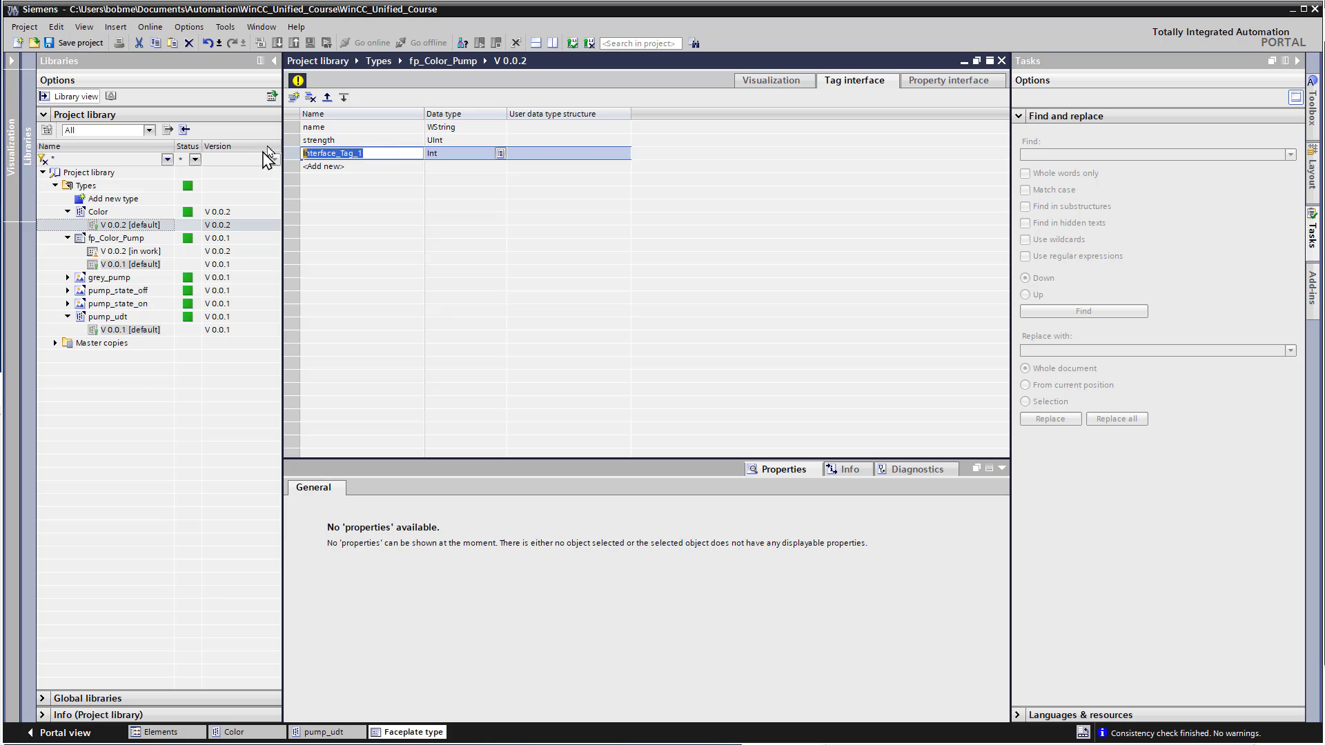
text(state)
click(498, 156)
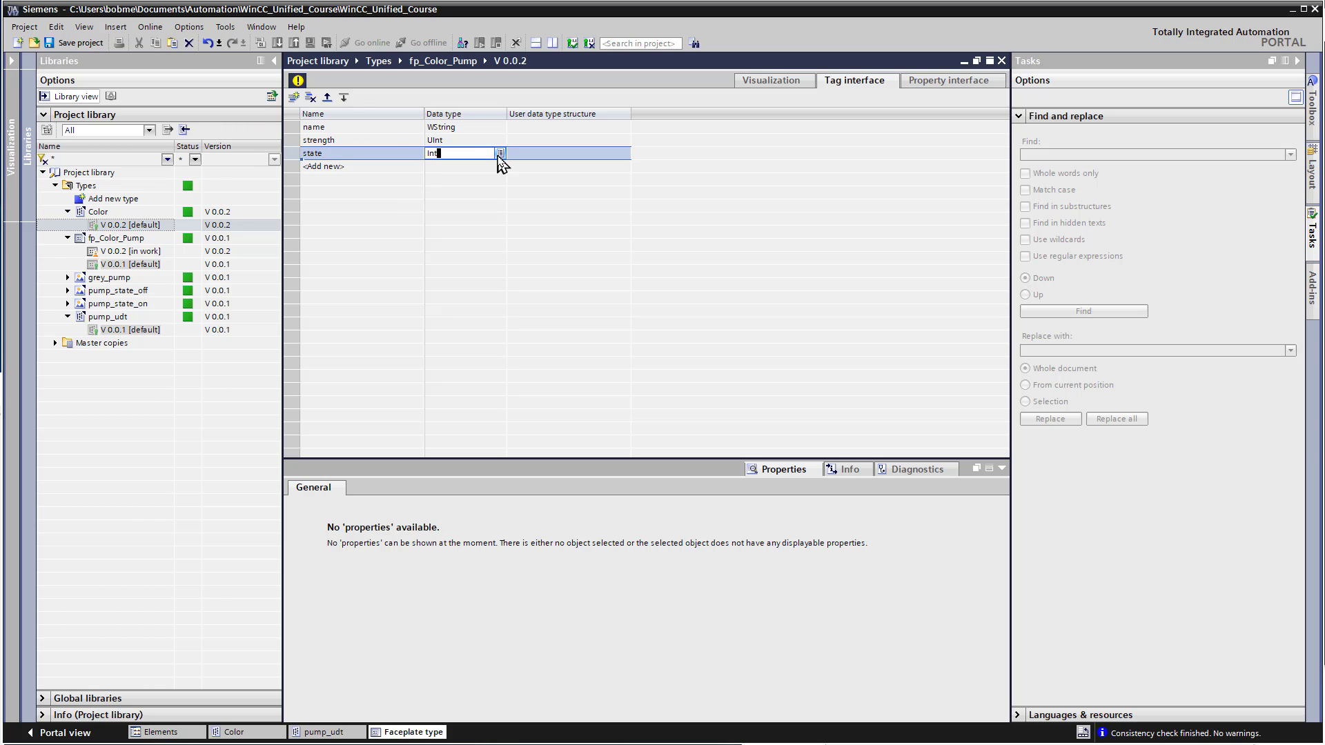
click(500, 153)
click(473, 168)
key(ctrl+s)
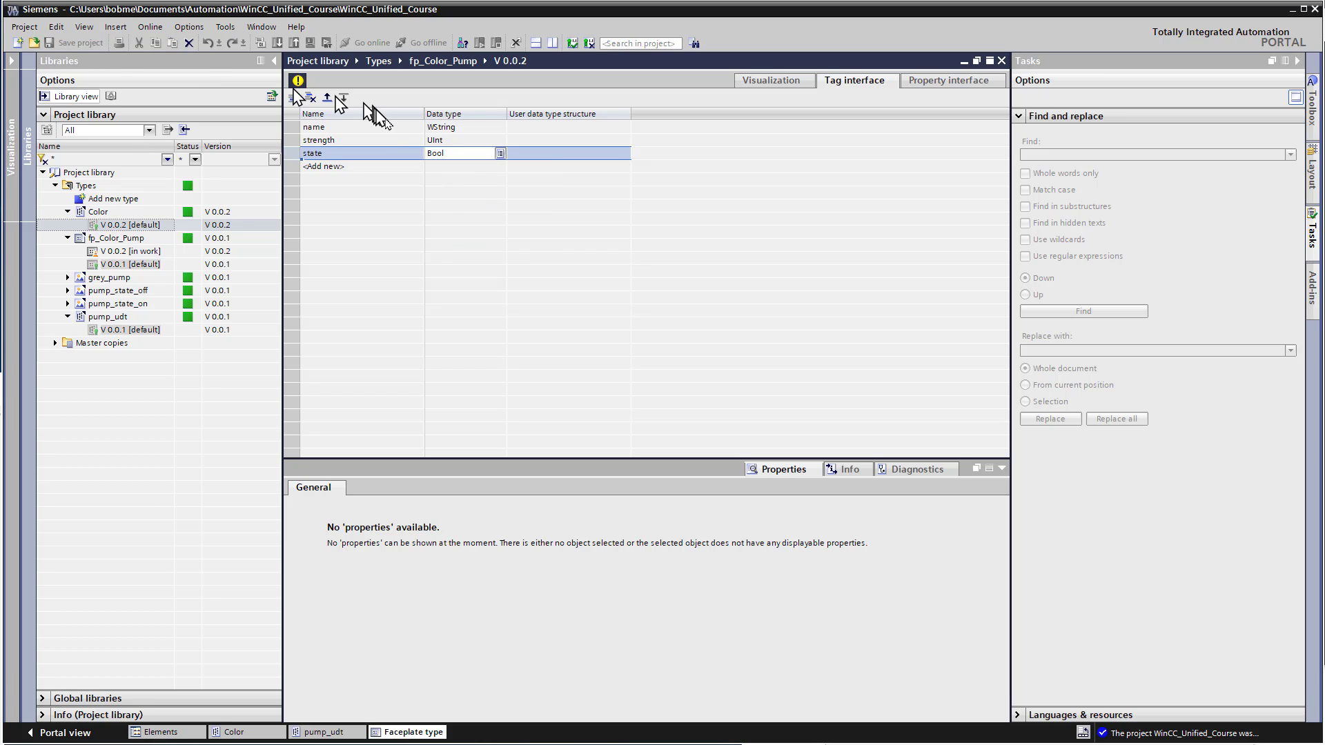
Dynamize the background color of the circle on the pump through the property interface, using strength_color
click(757, 83)
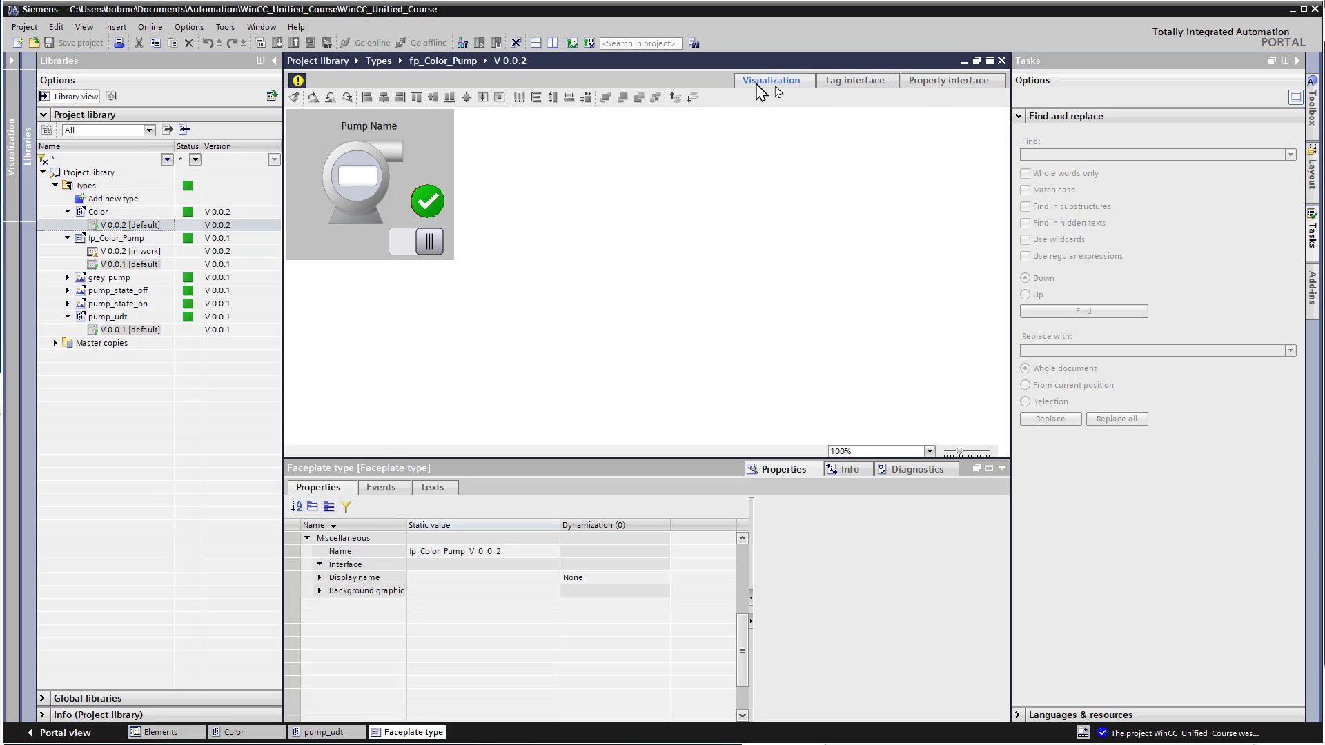
click(928, 83)
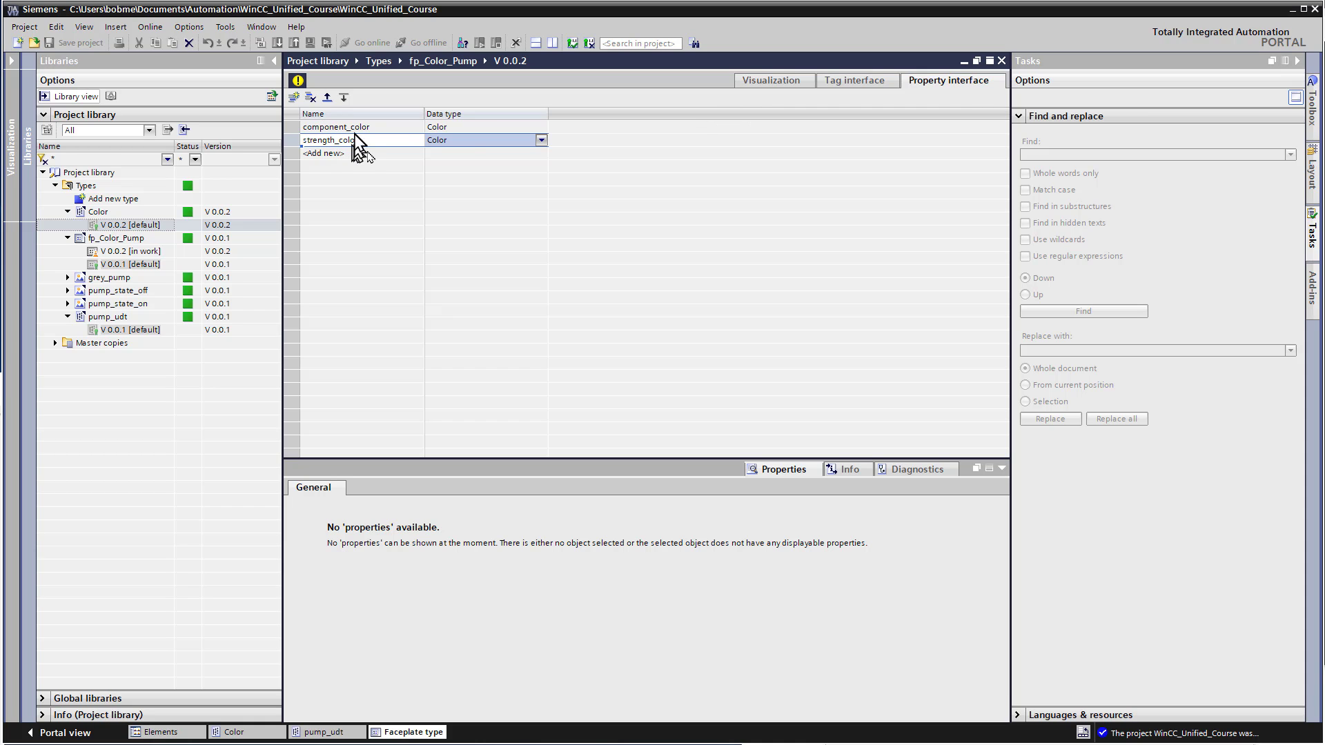
click(771, 82)
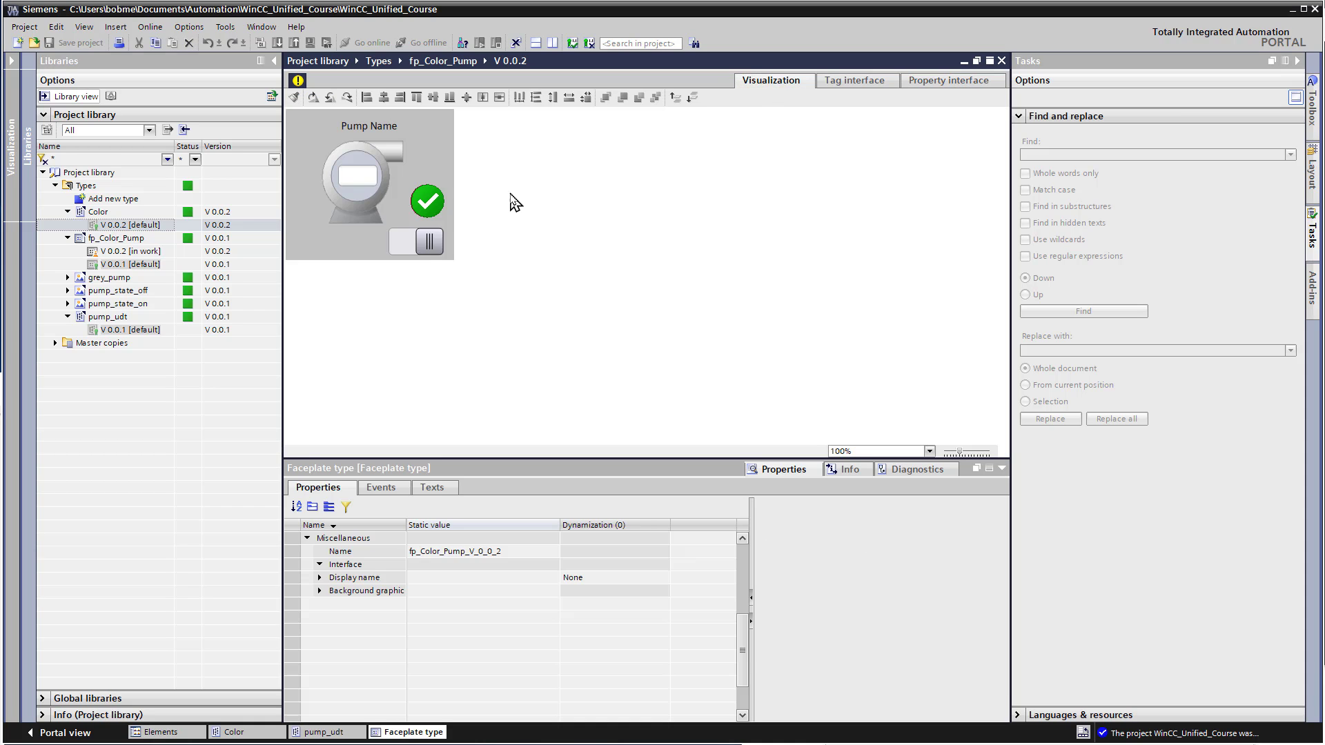
click(349, 166)
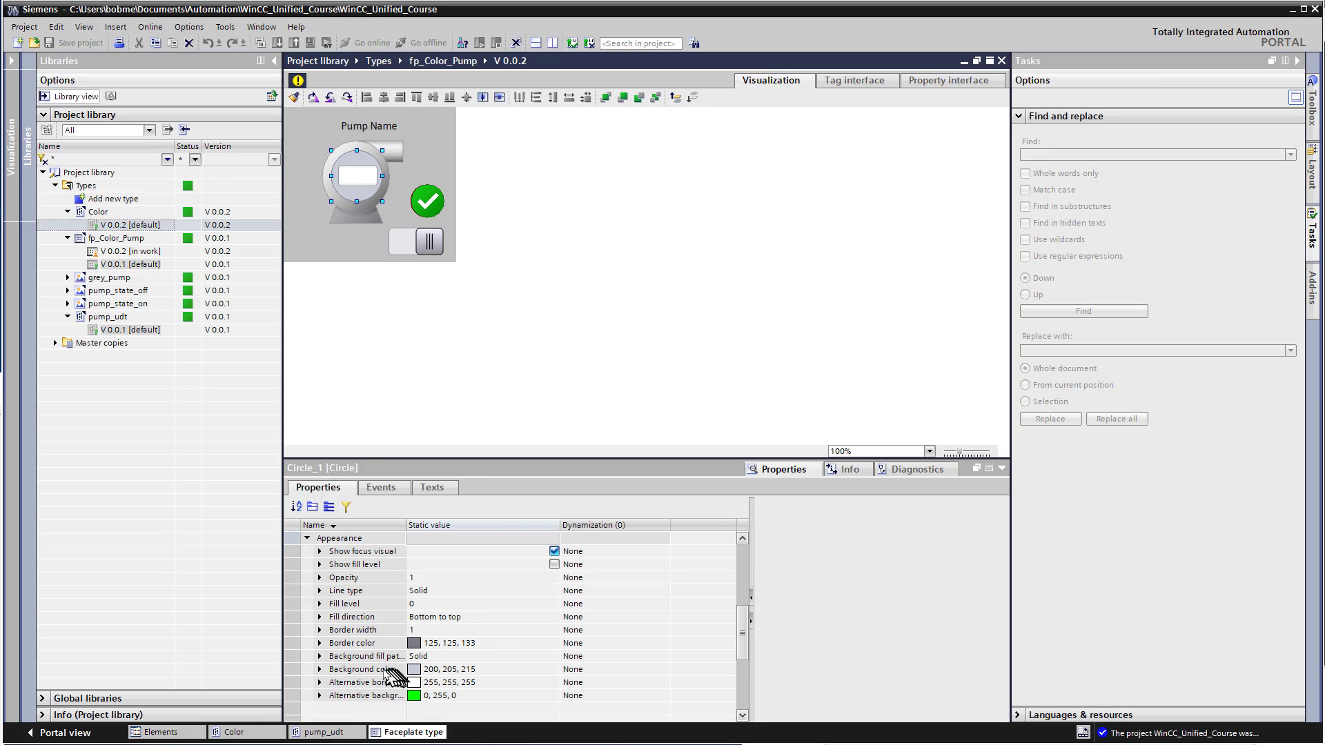
click(659, 671)
click(664, 671)
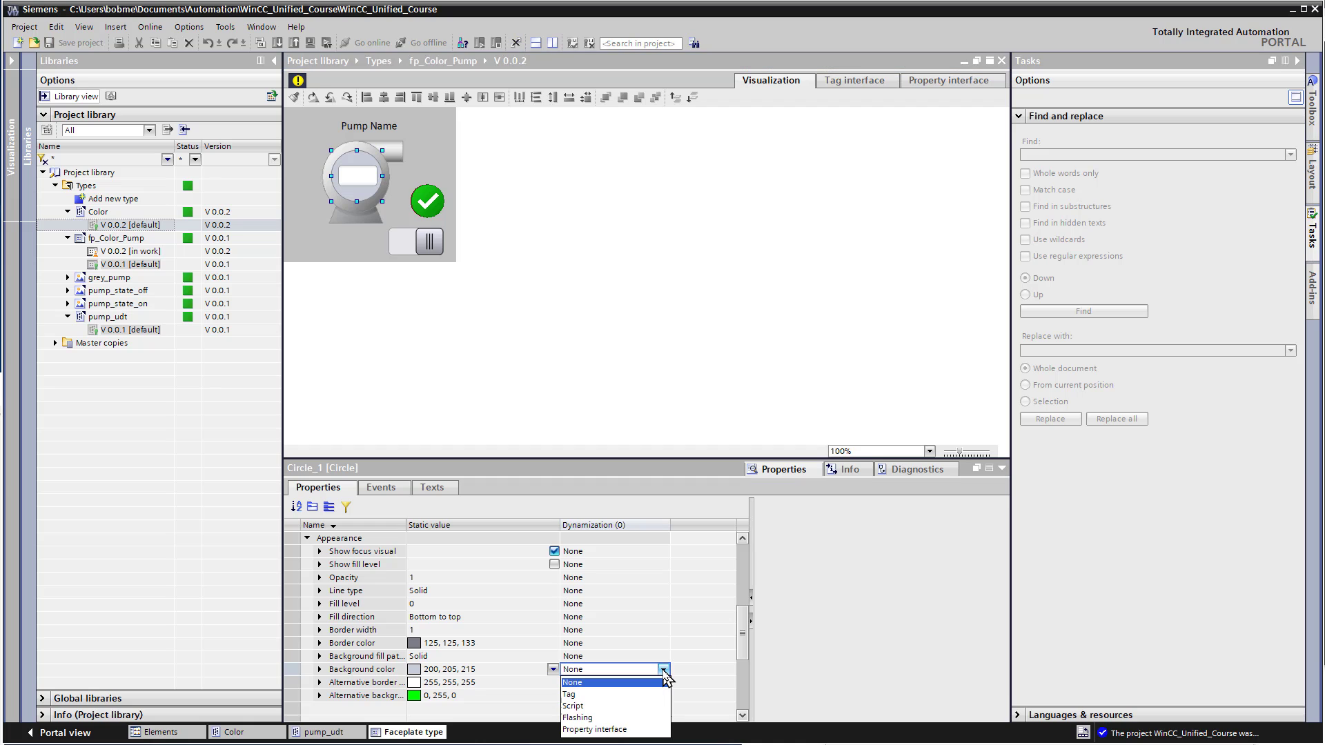
click(625, 729)
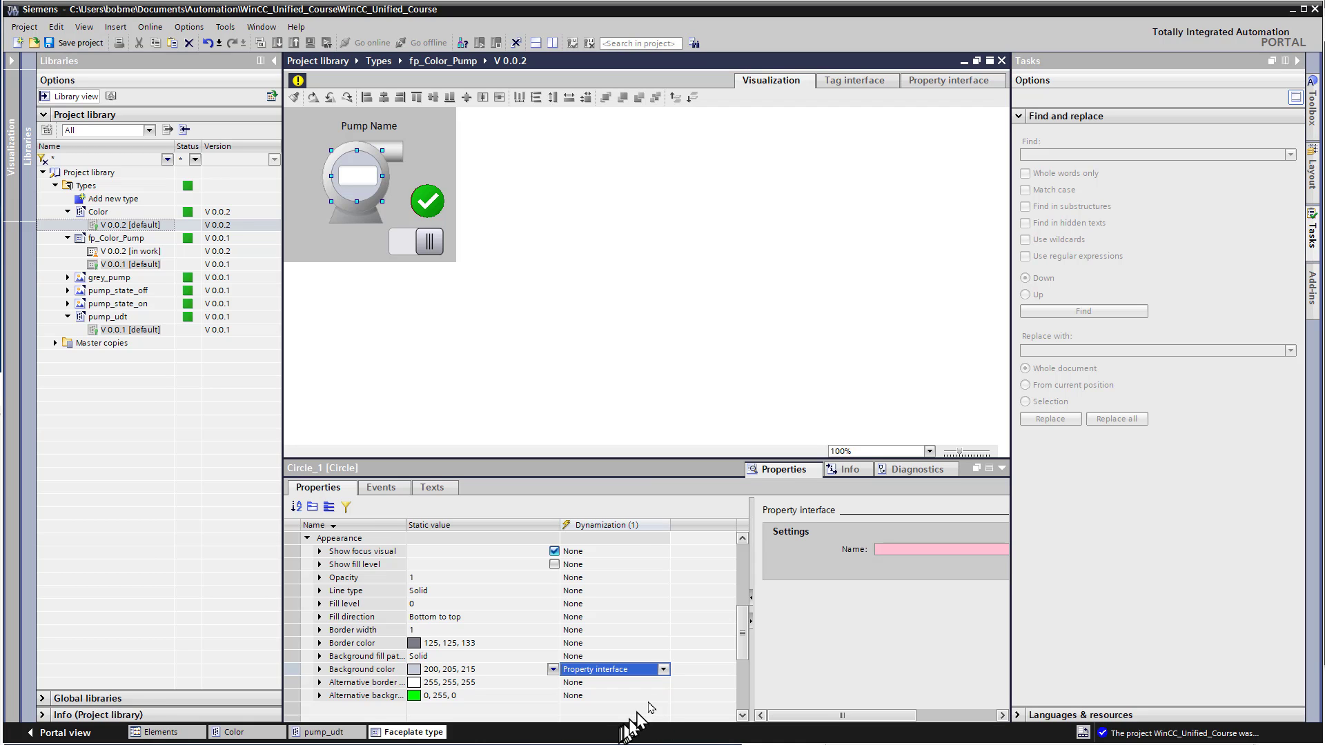
drag(842, 715, 917, 716)
click(948, 550)
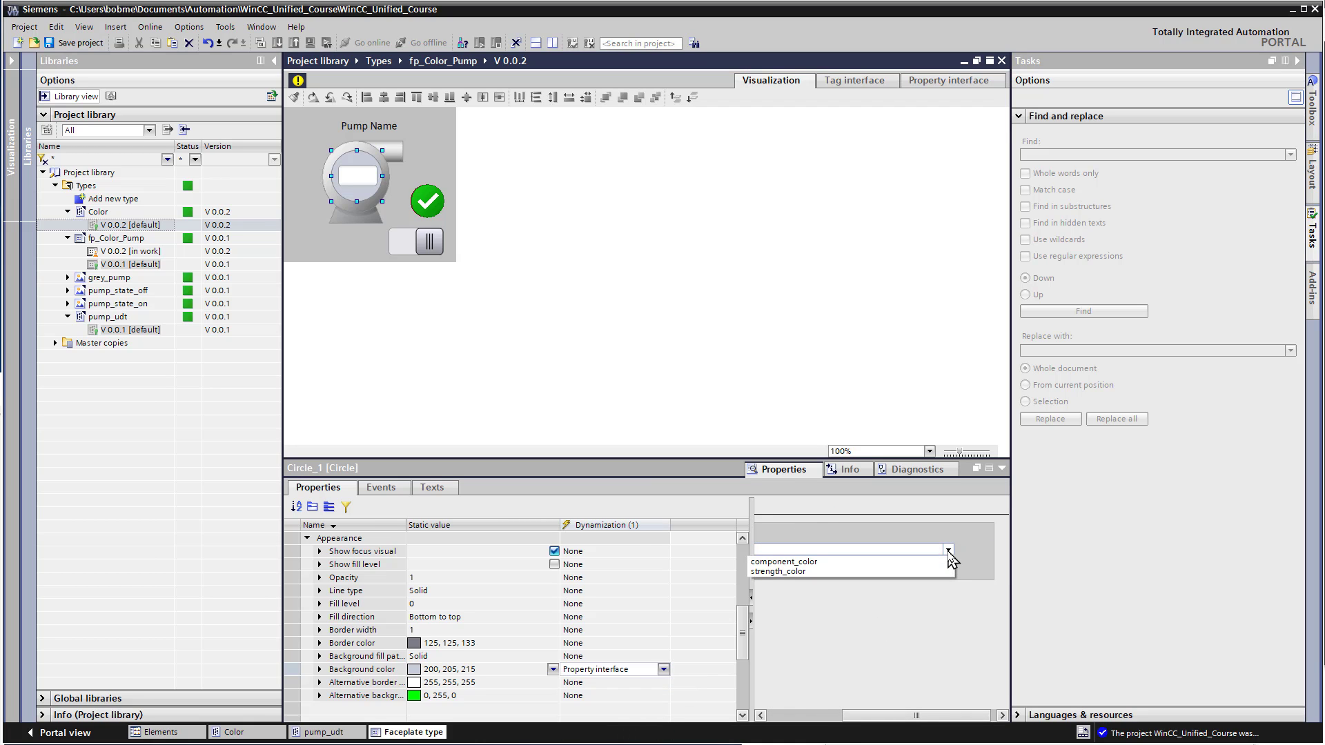
click(763, 572)
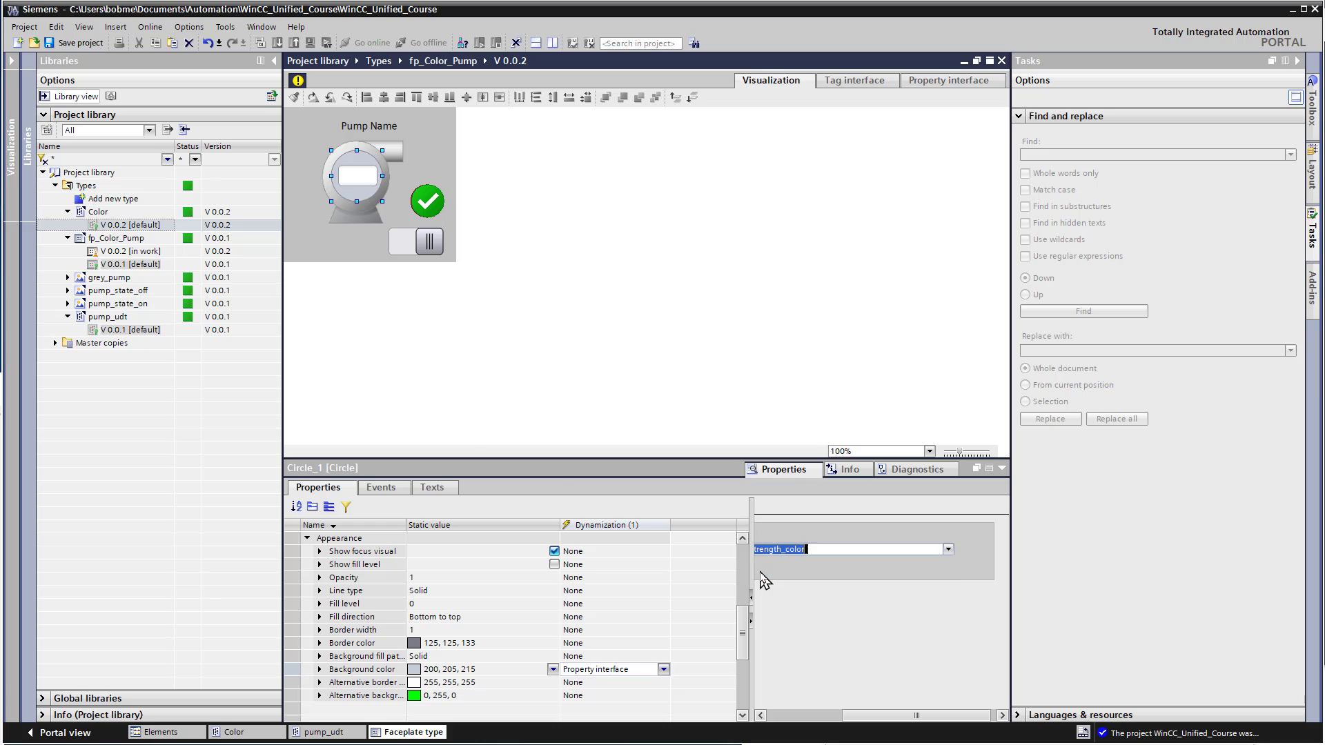
Dynamize the circle's border color through the property interface, using component_color
click(447, 644)
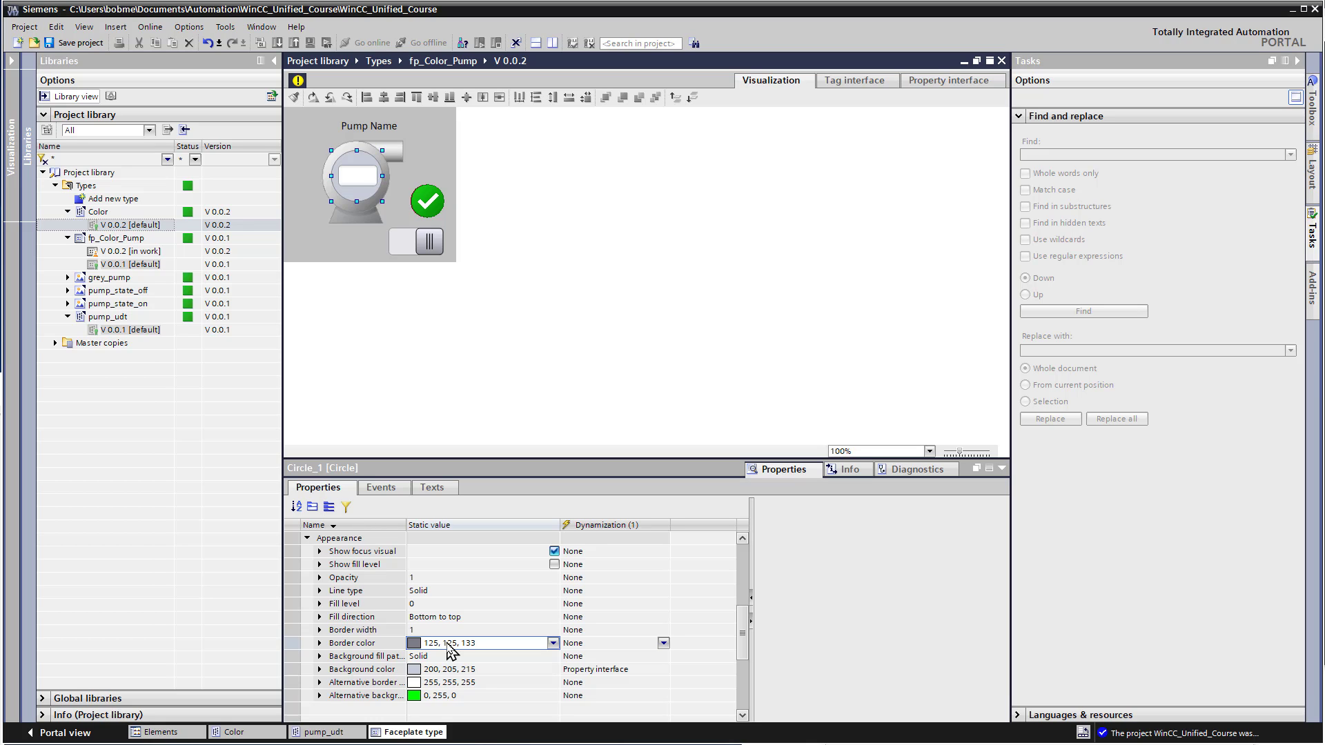
click(663, 646)
click(663, 644)
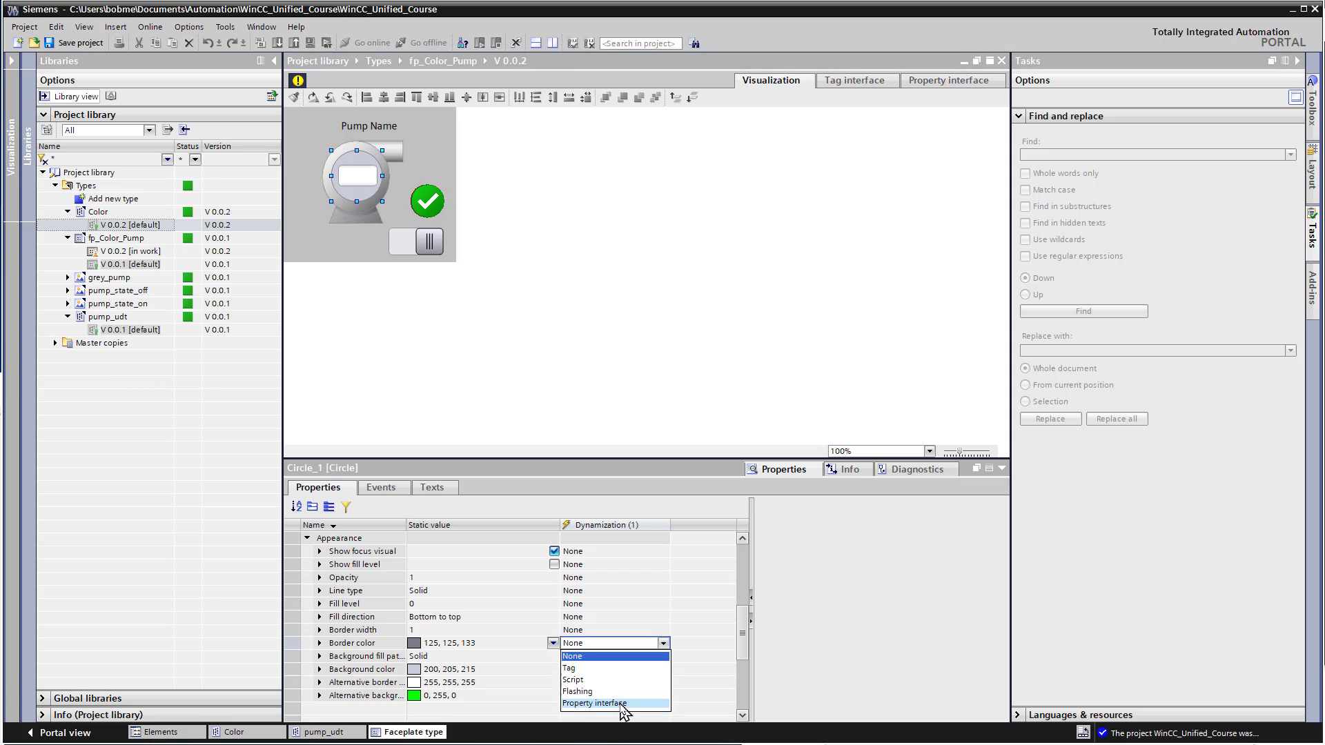
click(635, 701)
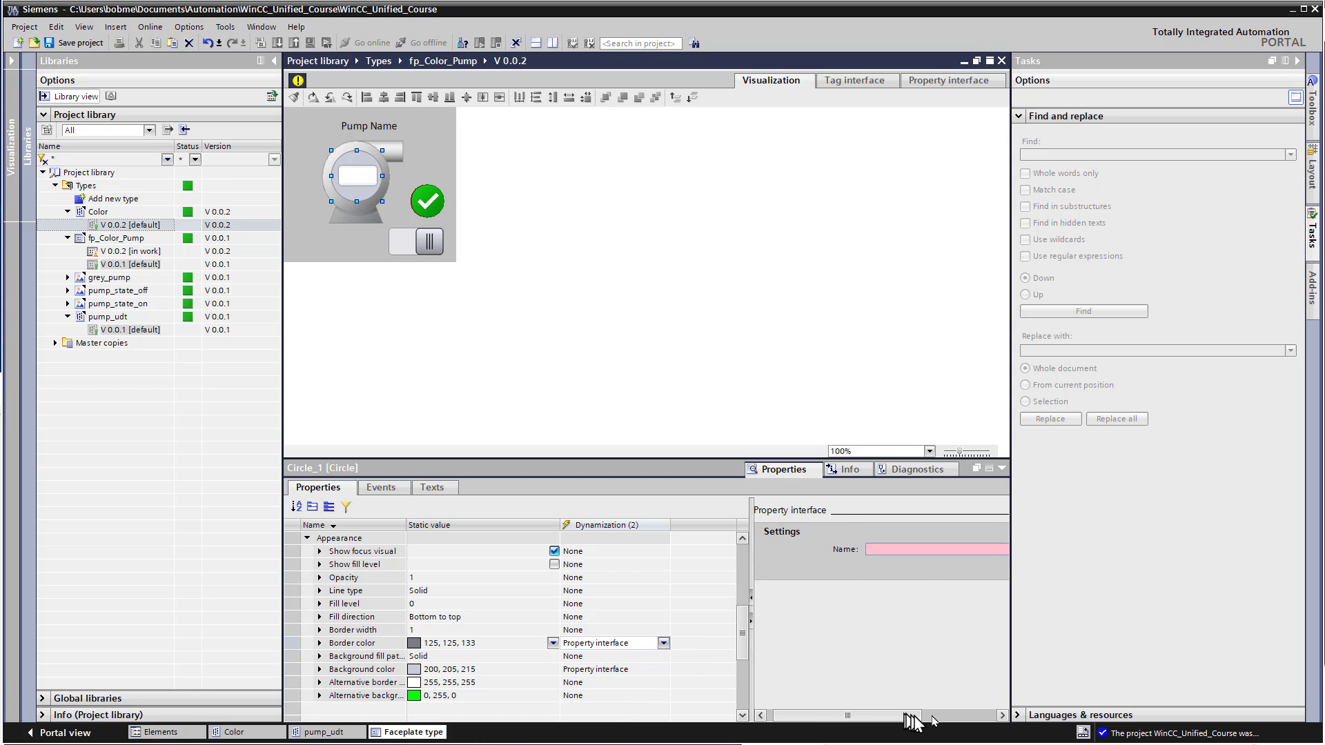
drag(905, 716, 970, 712)
click(955, 549)
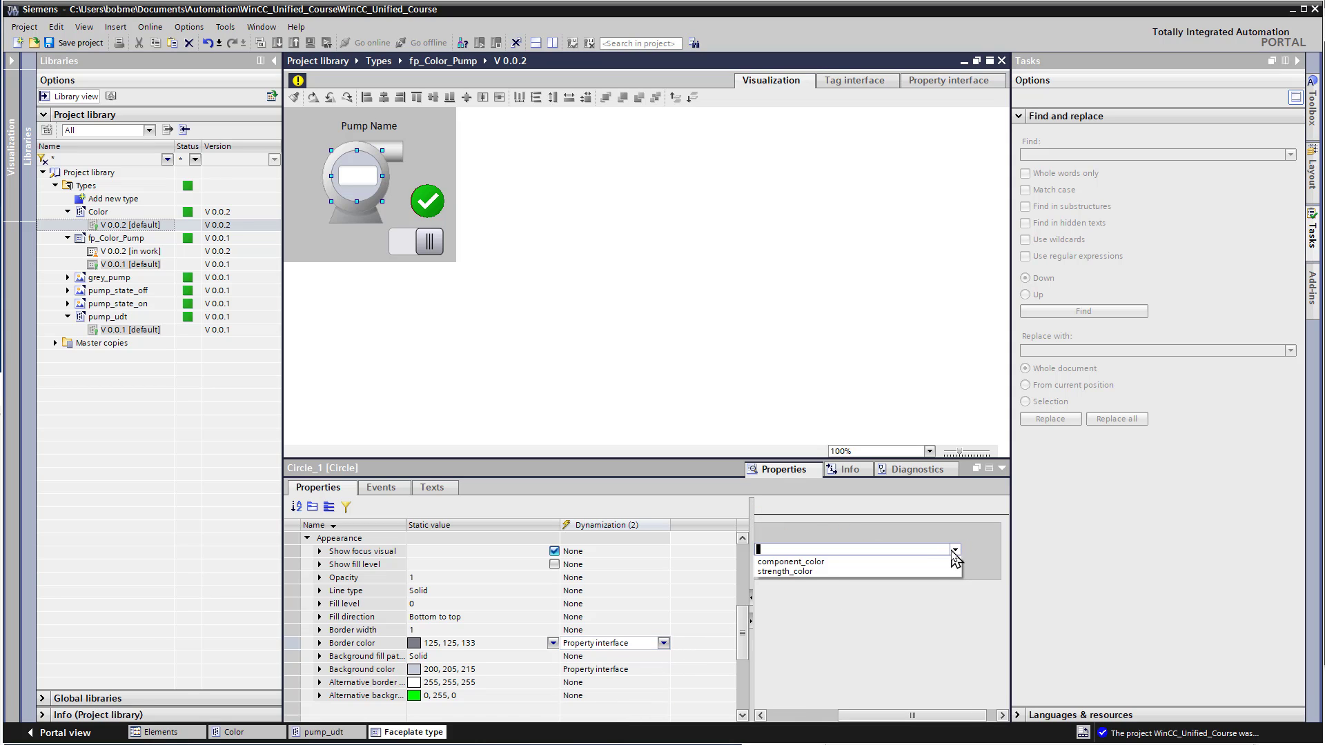
click(786, 562)
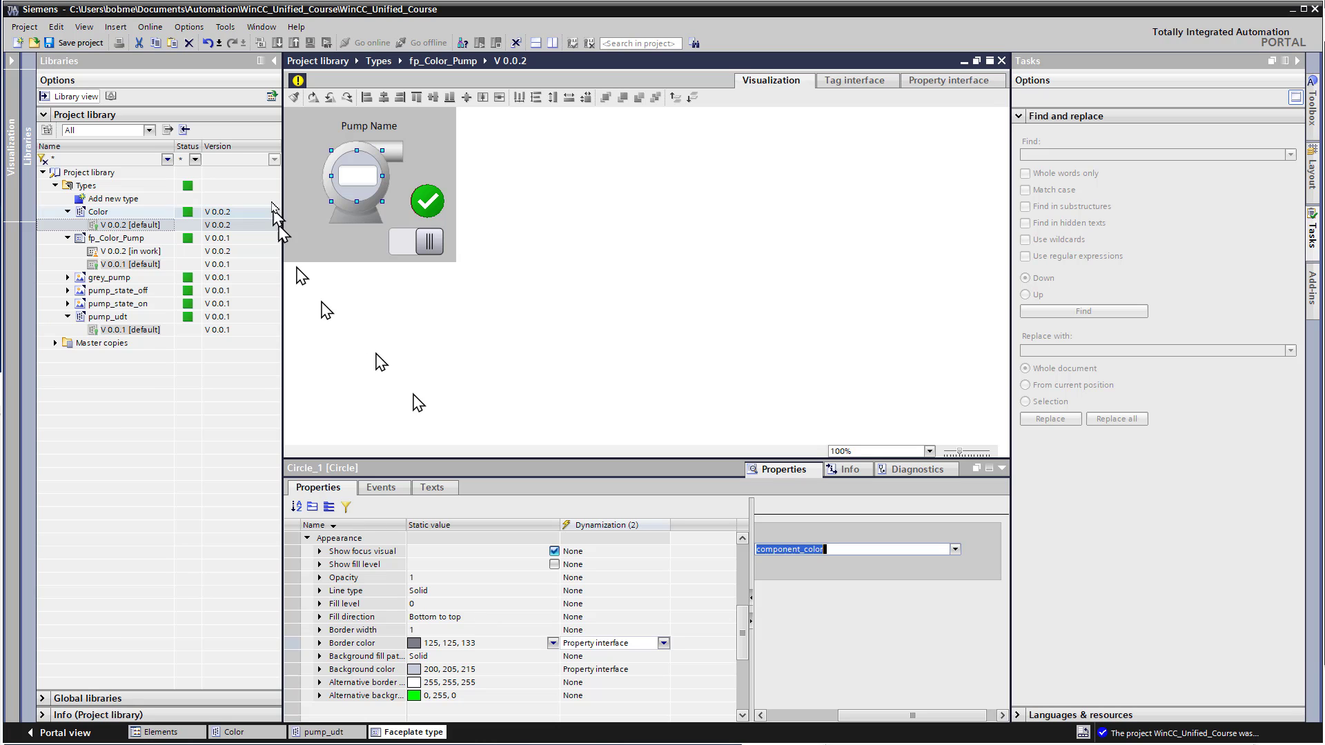
Dynamize the foreground color of the Pump Name text box through the property interface, using component_color
click(366, 124)
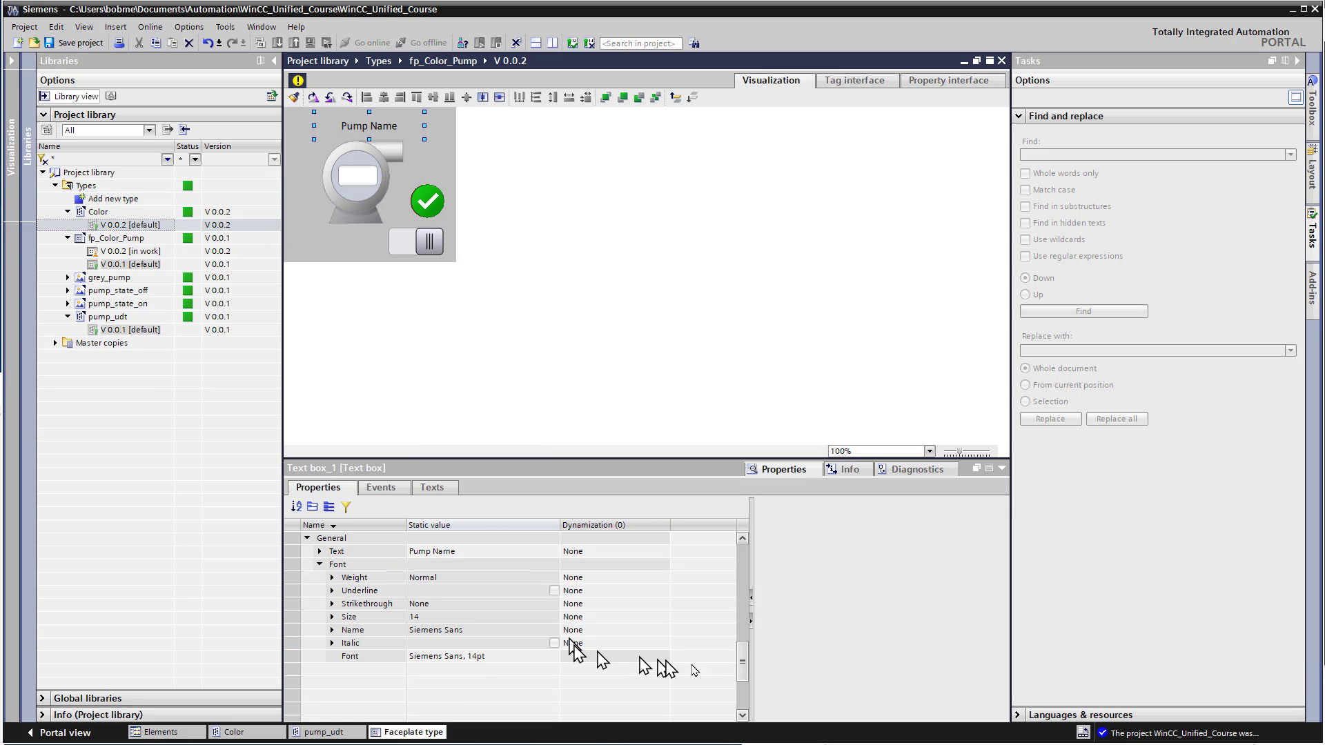
scroll(739, 635, up, 5)
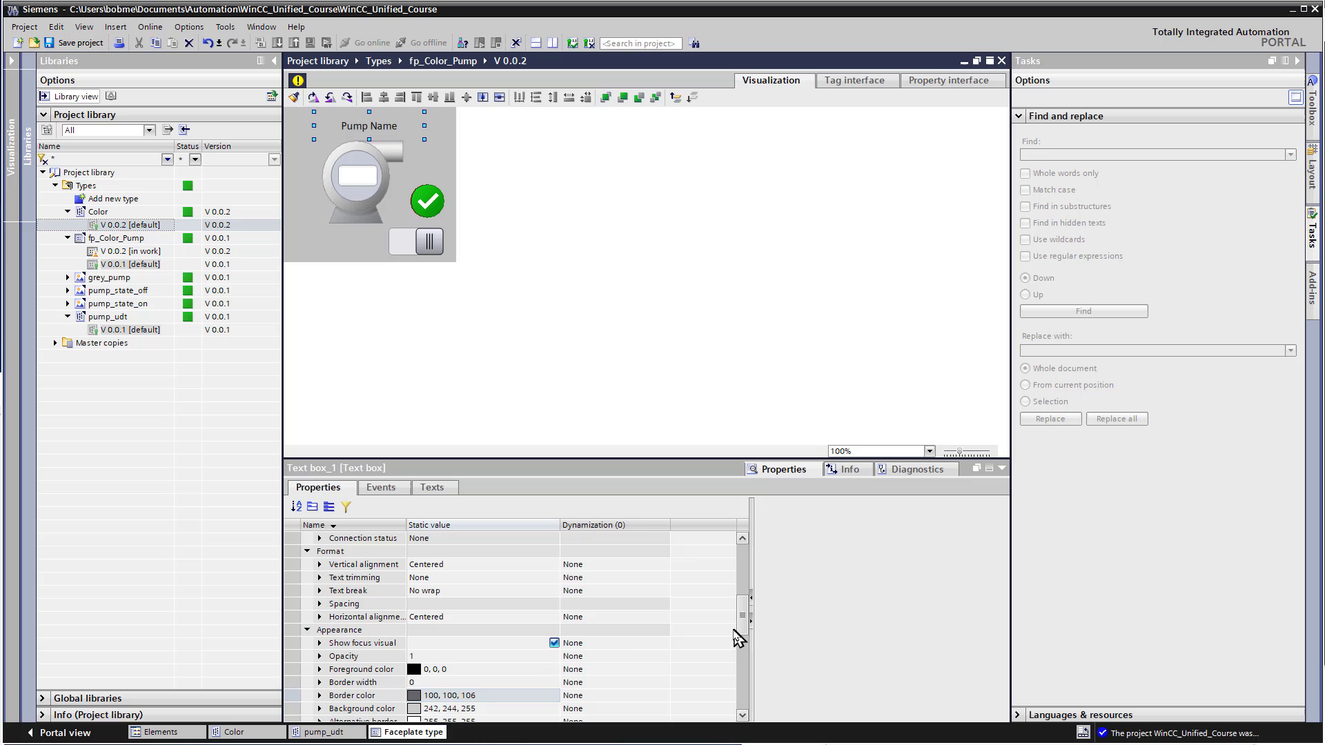
click(484, 671)
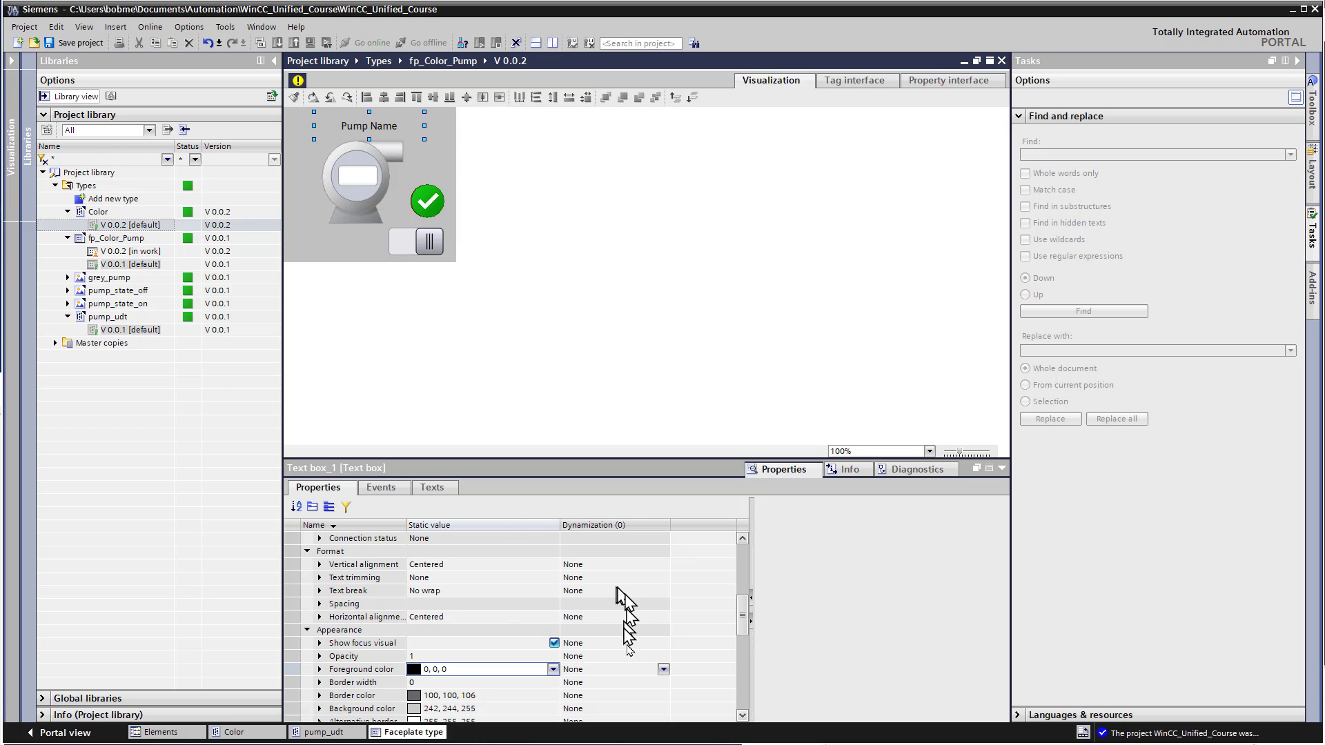
click(659, 669)
click(663, 669)
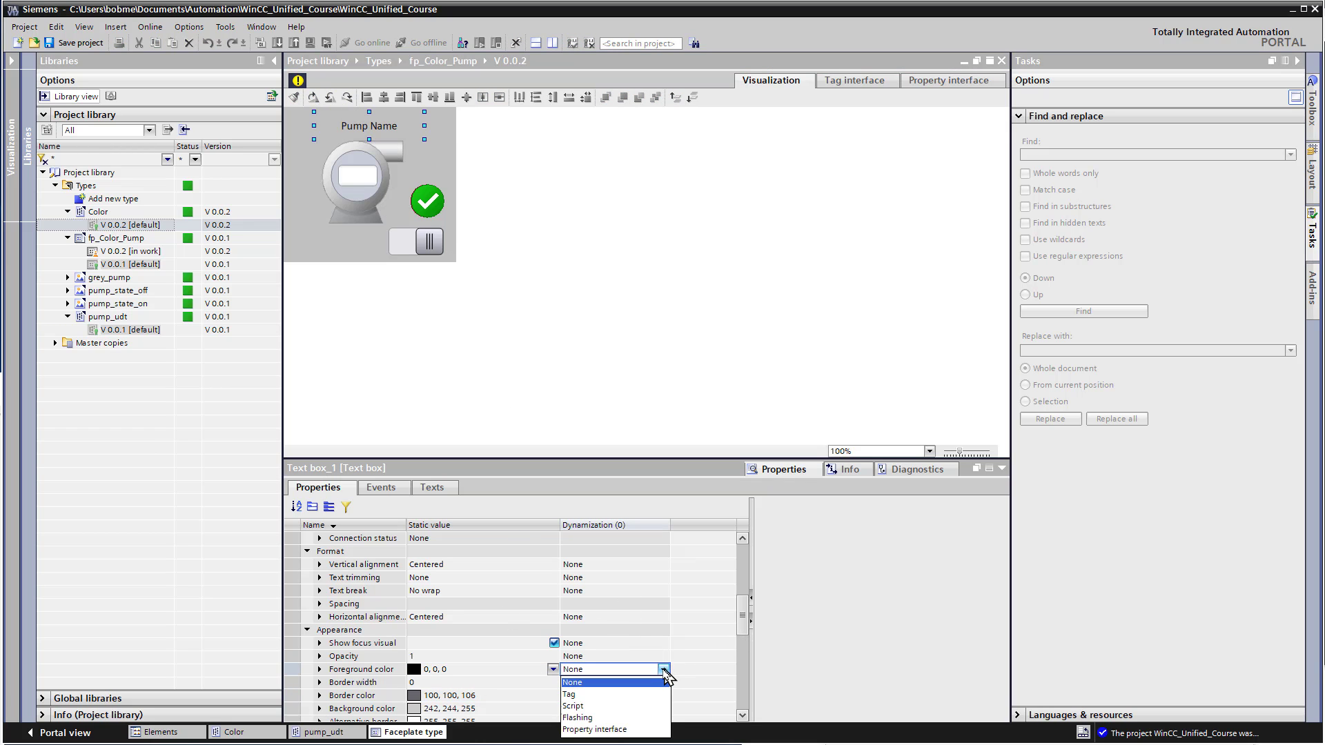
click(631, 729)
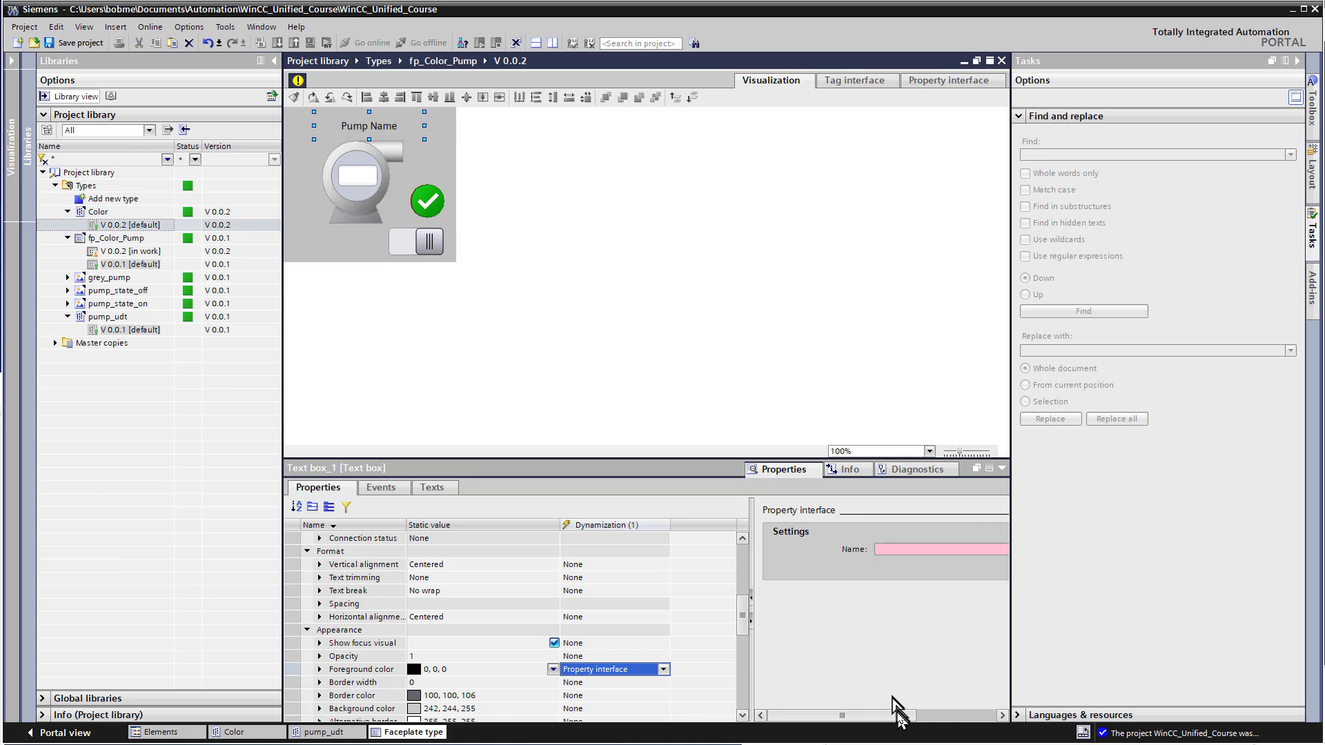
drag(893, 714, 964, 714)
click(955, 550)
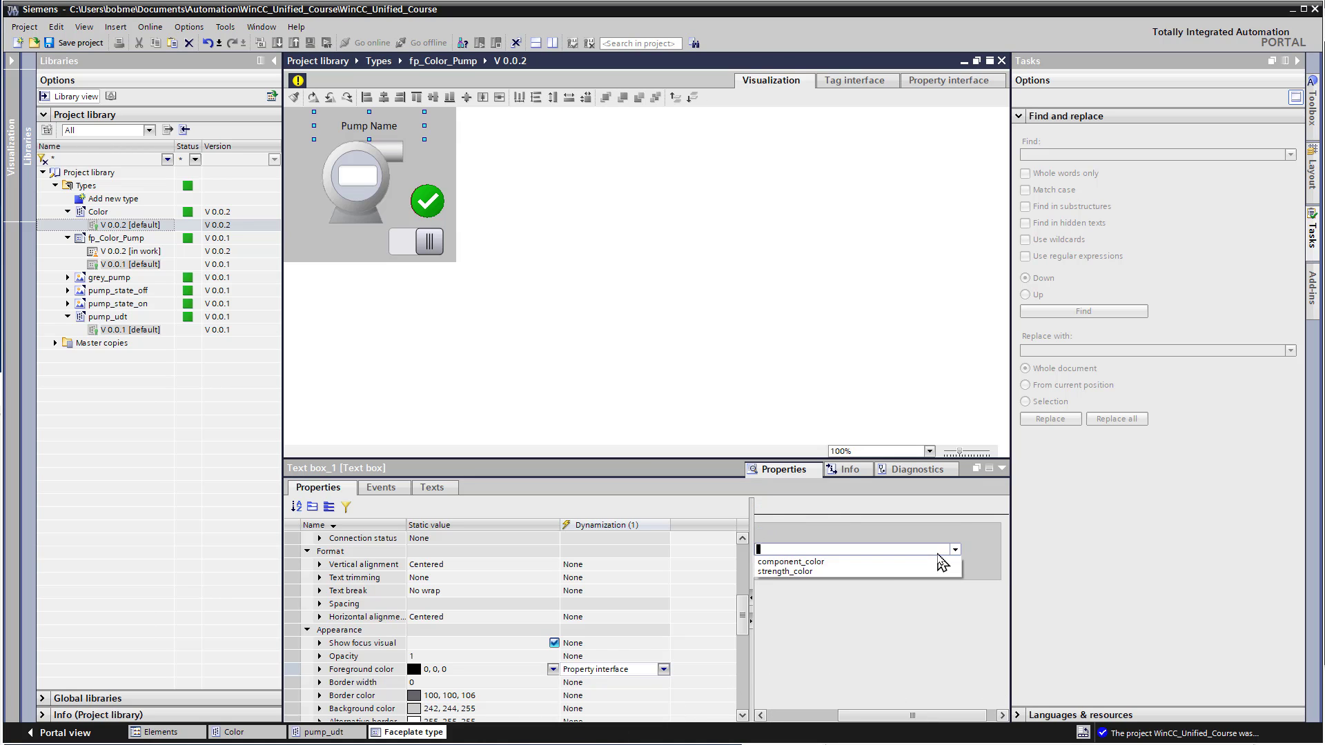
click(825, 563)
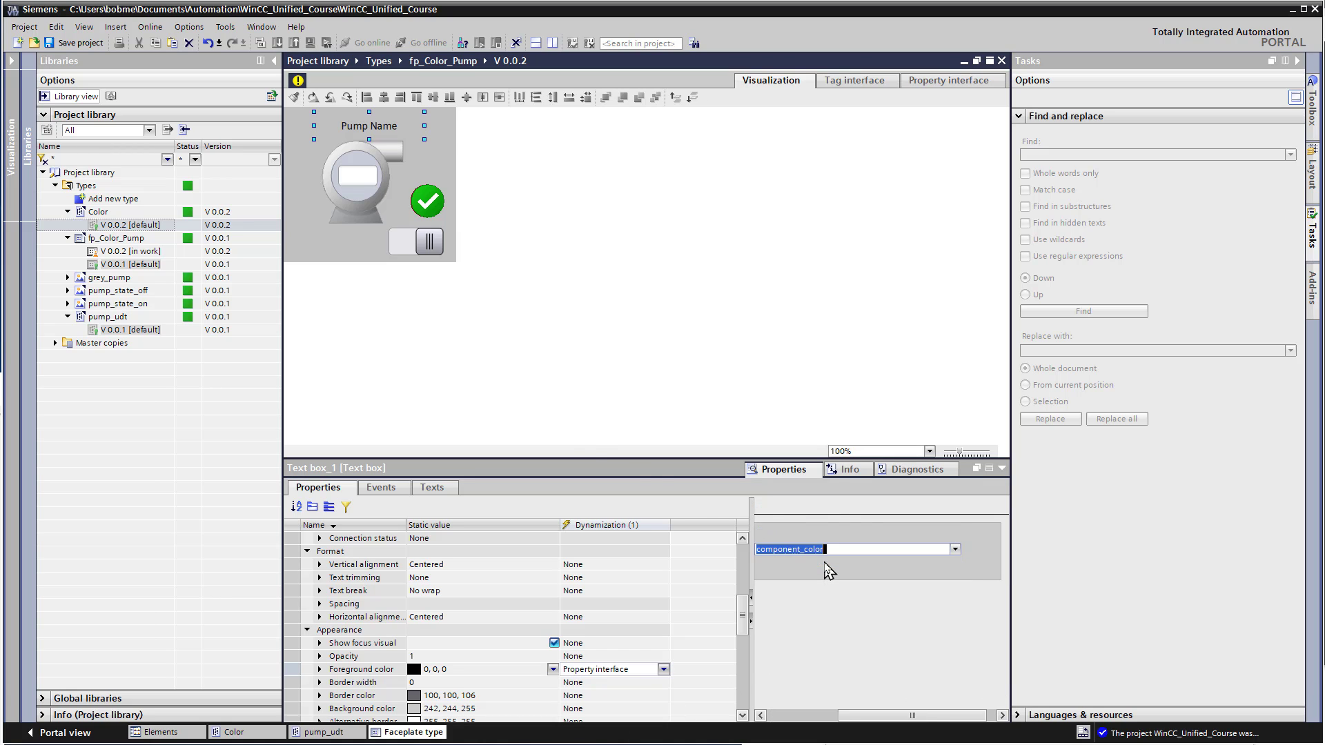
click(539, 411)
Dynamize the text of the Pump Name text box with a tag, assigning the interface tag name
click(366, 132)
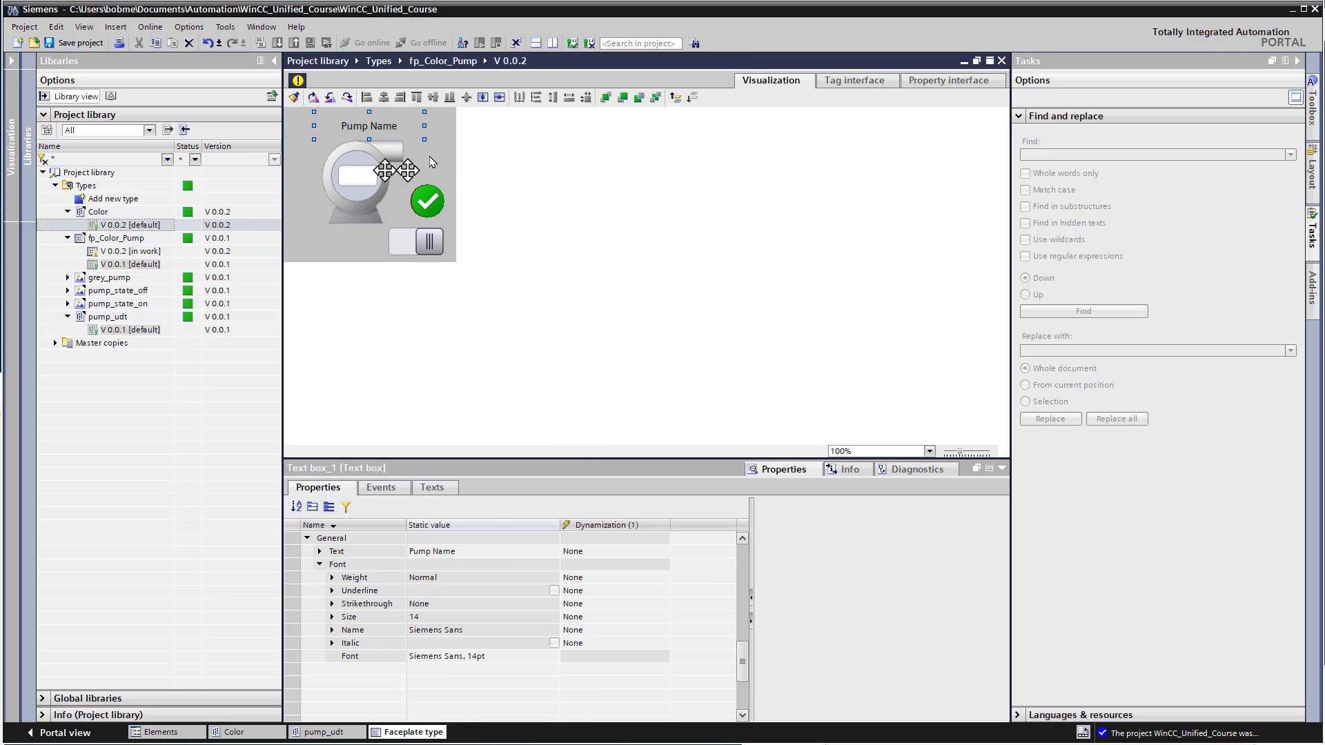
click(595, 552)
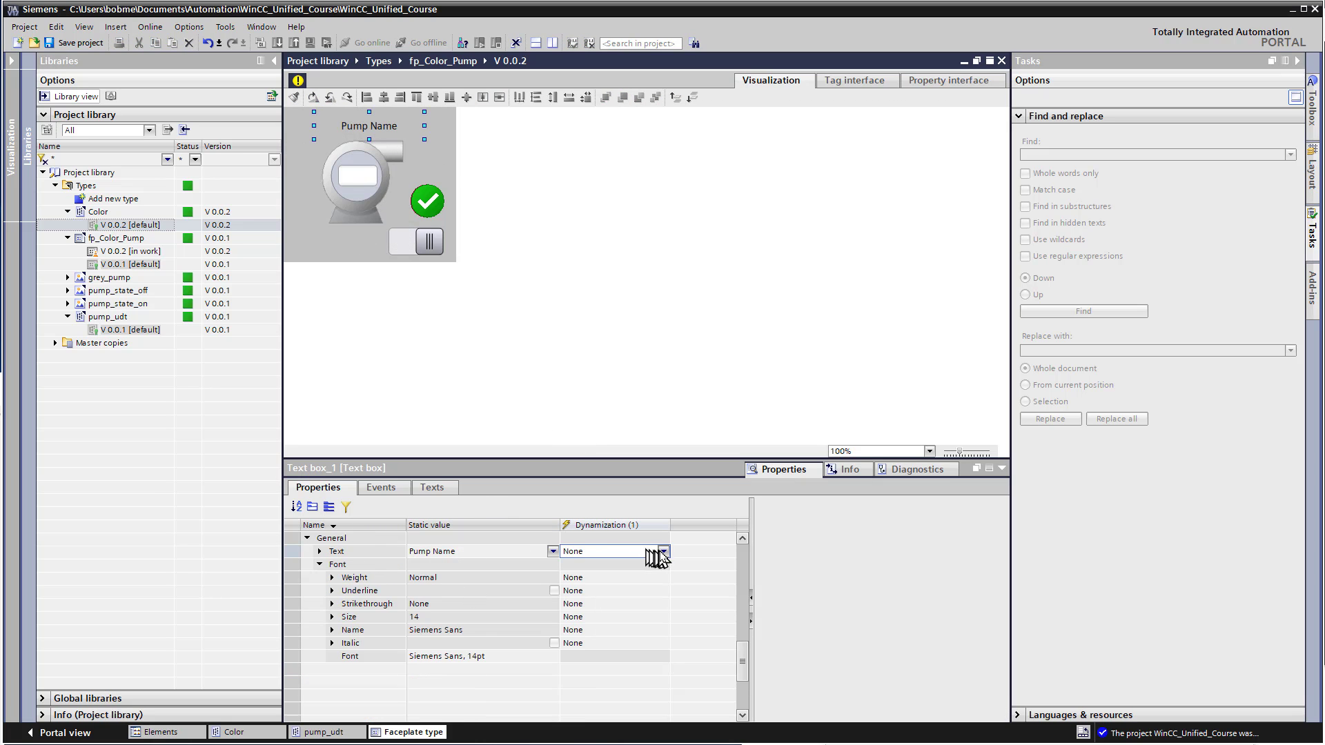
click(664, 551)
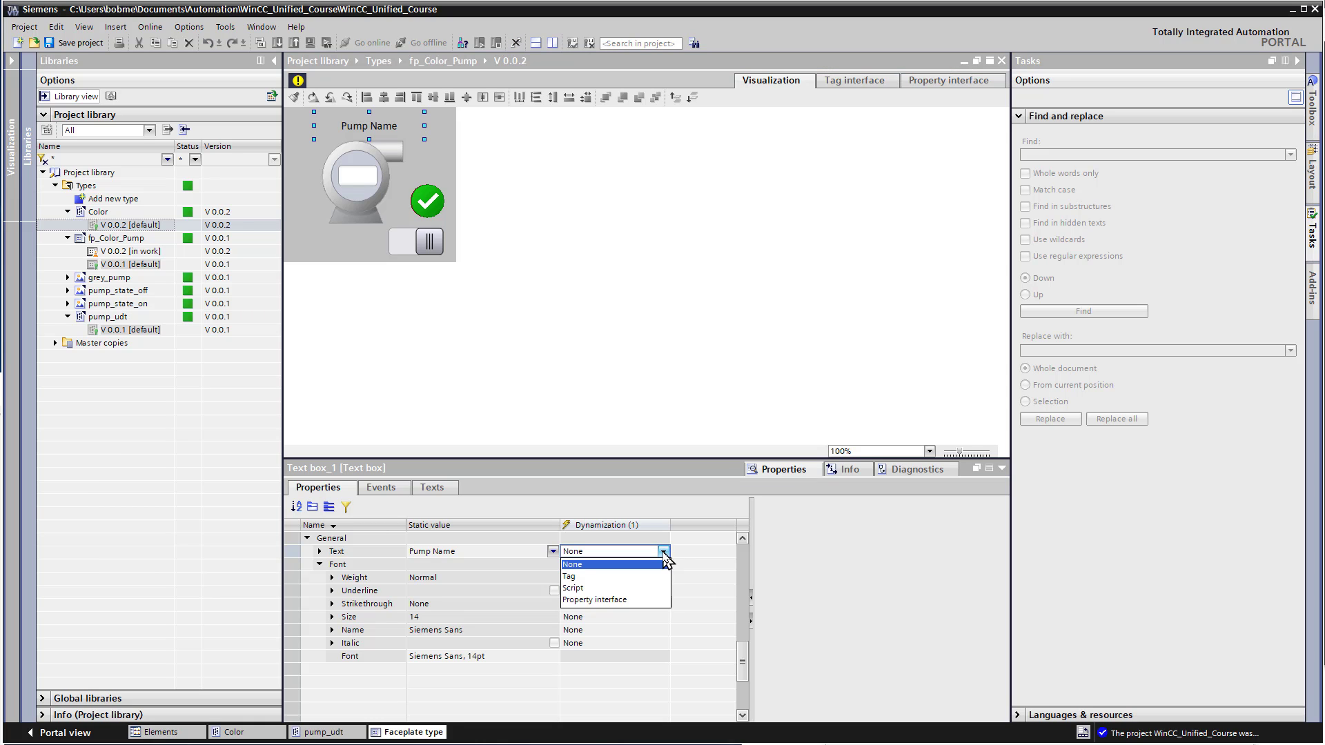
click(649, 572)
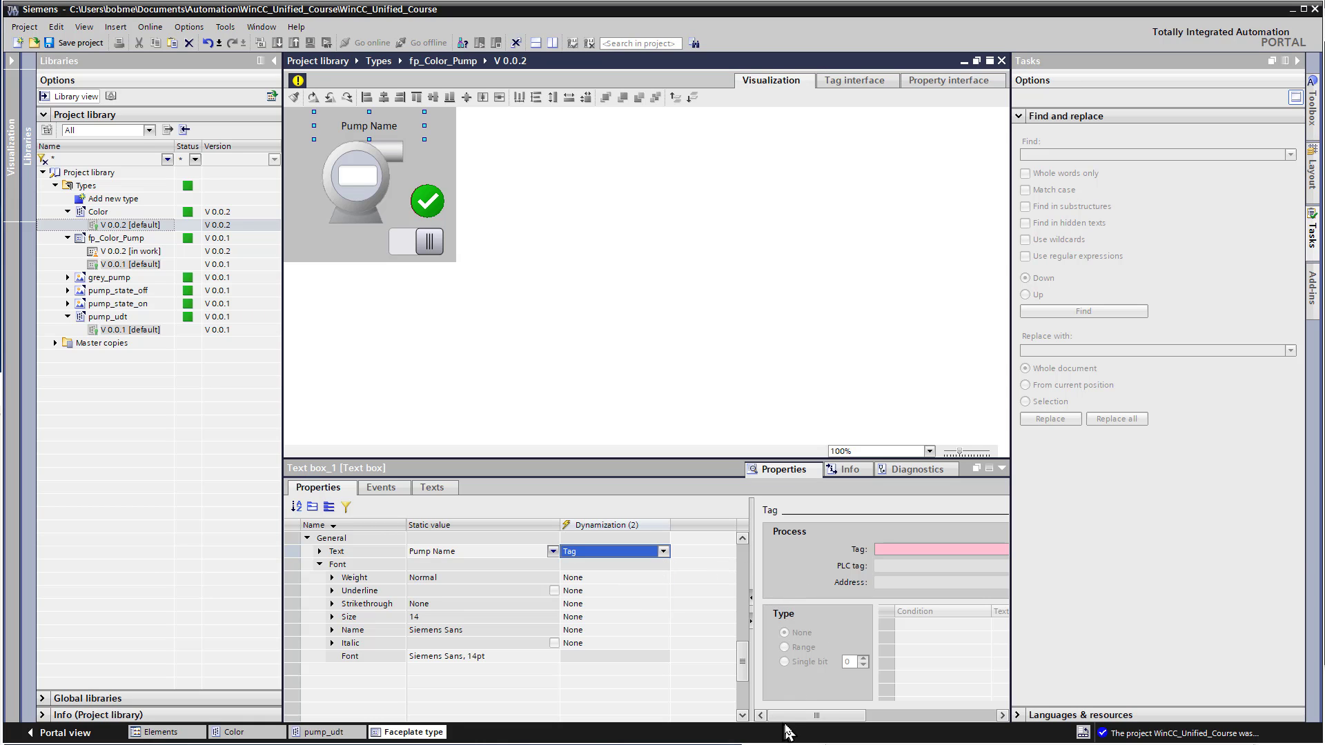
drag(784, 715, 855, 714)
click(886, 550)
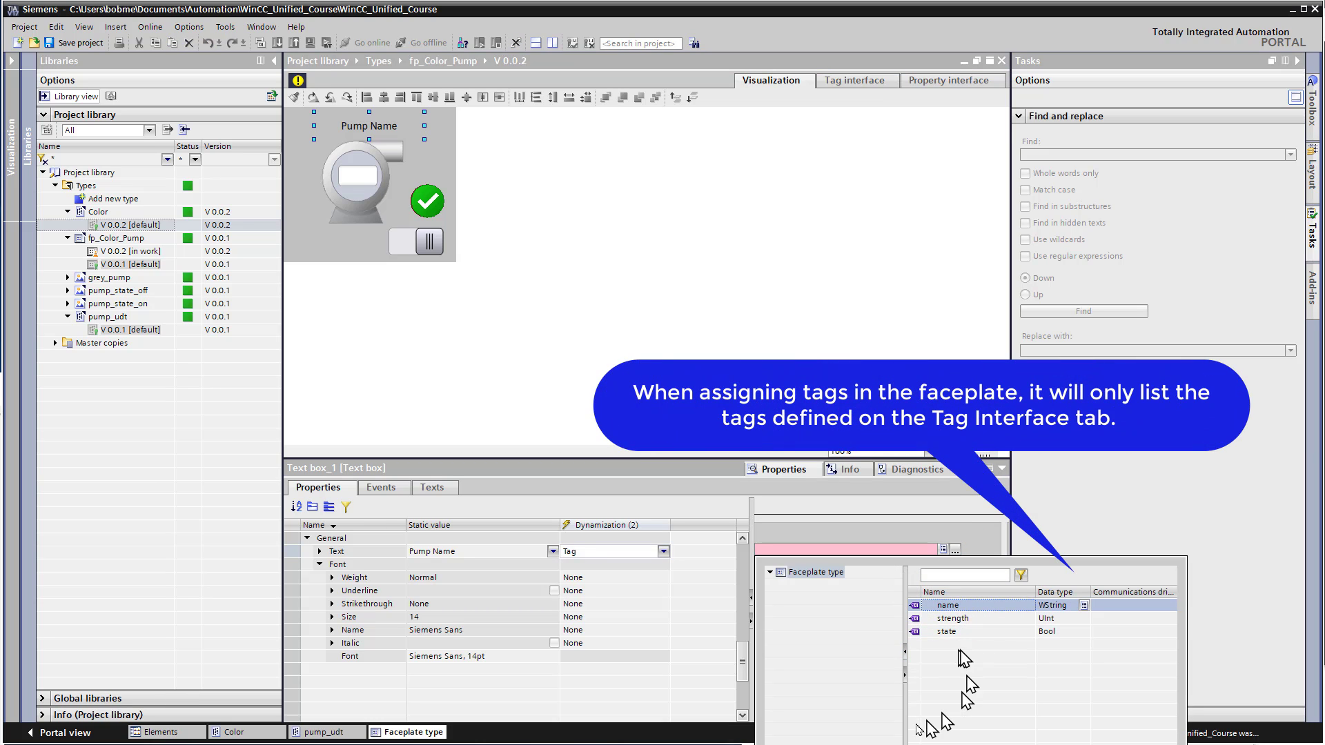
key(Return)
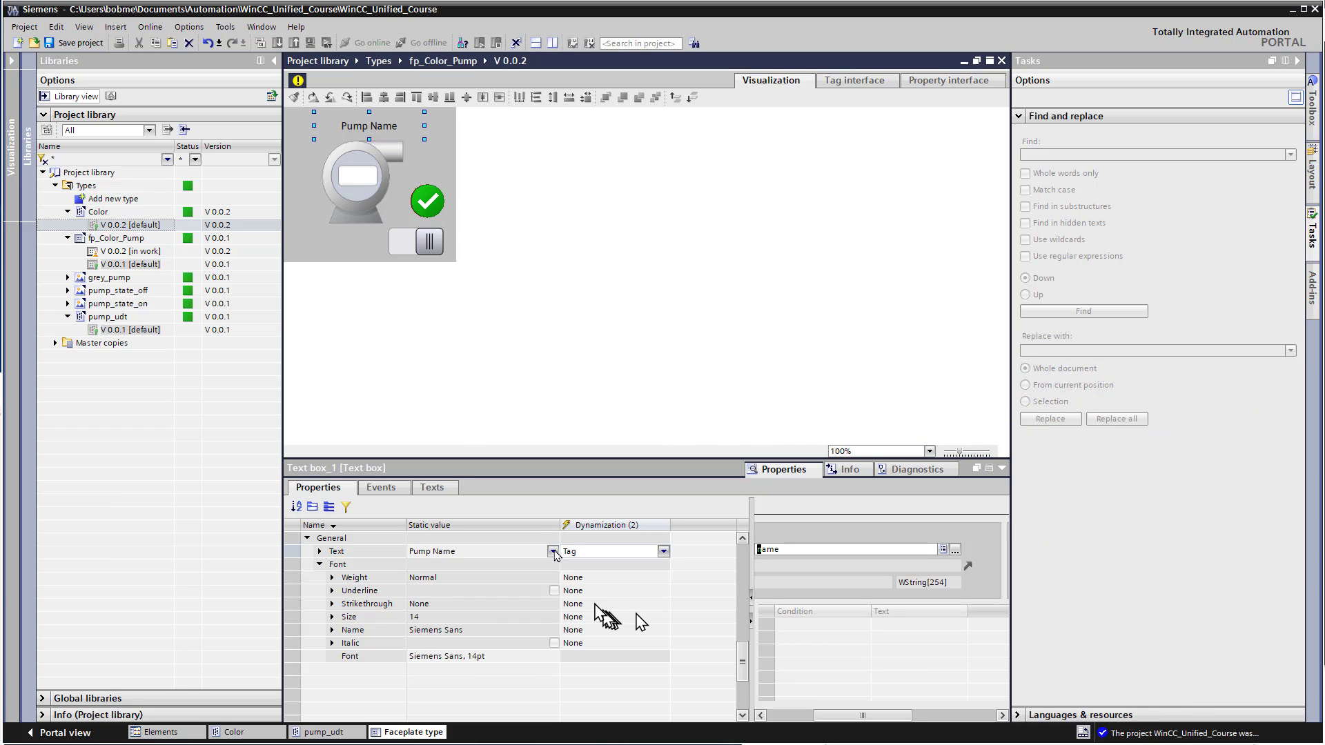
Dynamize the process value of the IO field on the pump with the interface tag strength
click(357, 177)
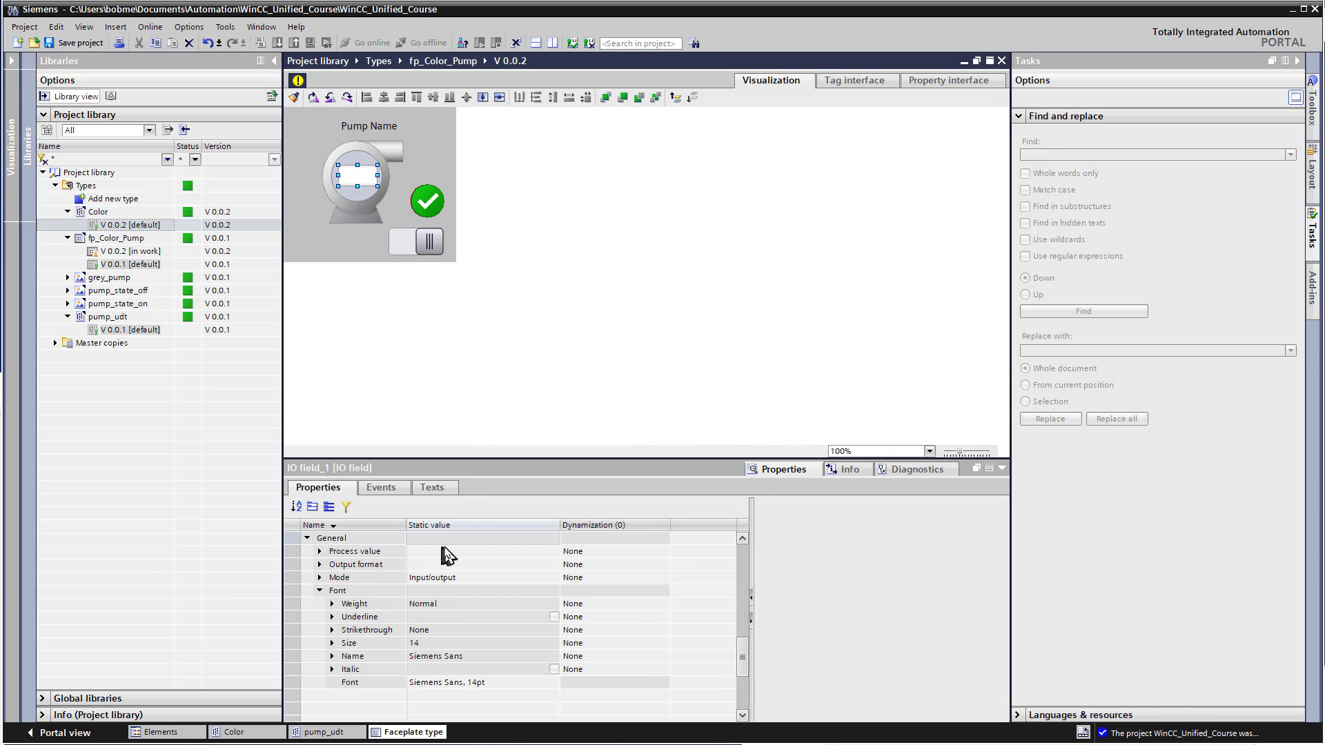
click(449, 552)
click(663, 552)
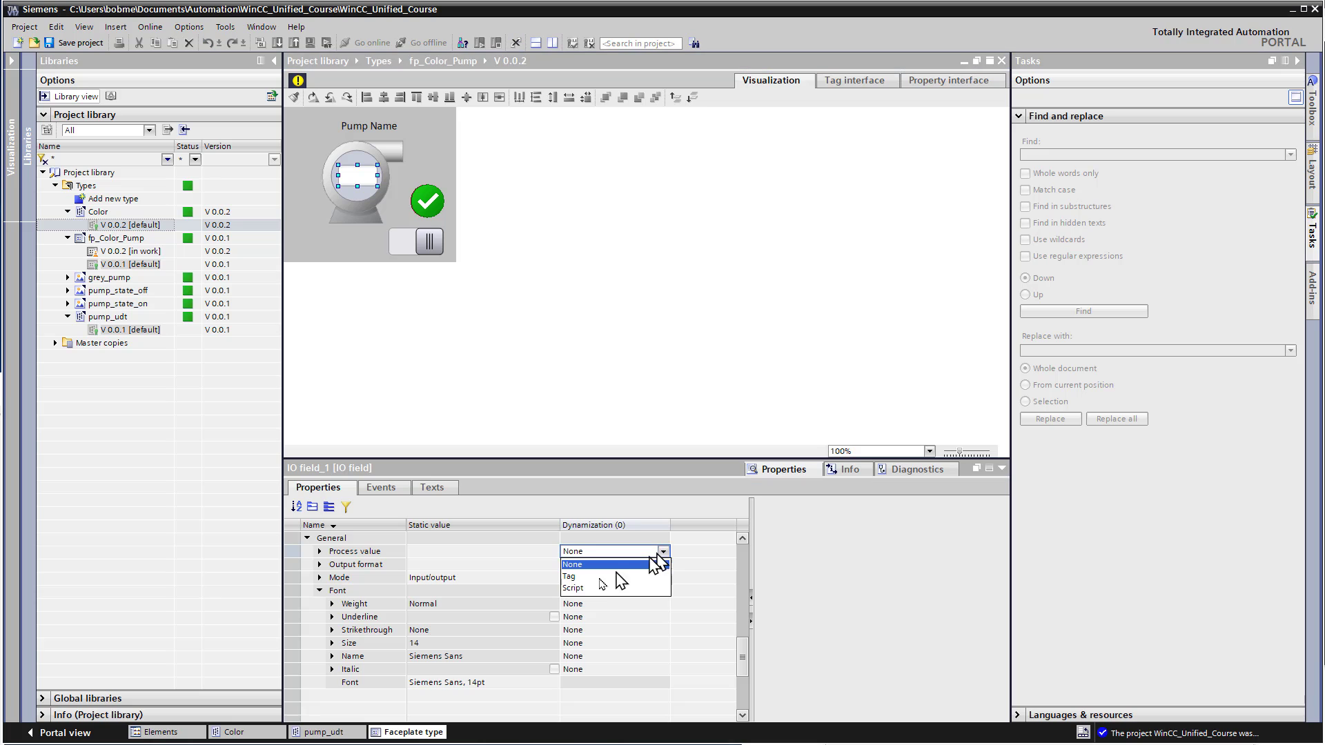
click(578, 579)
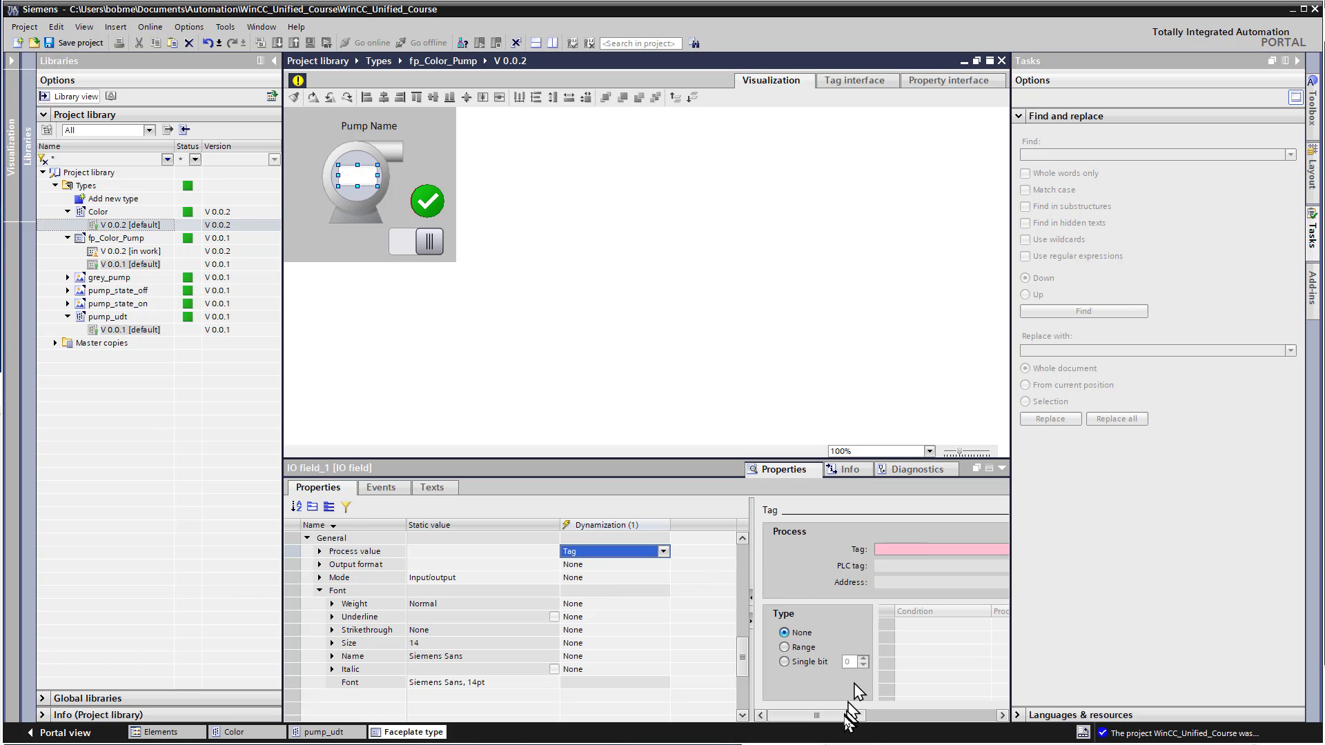
drag(842, 716, 904, 721)
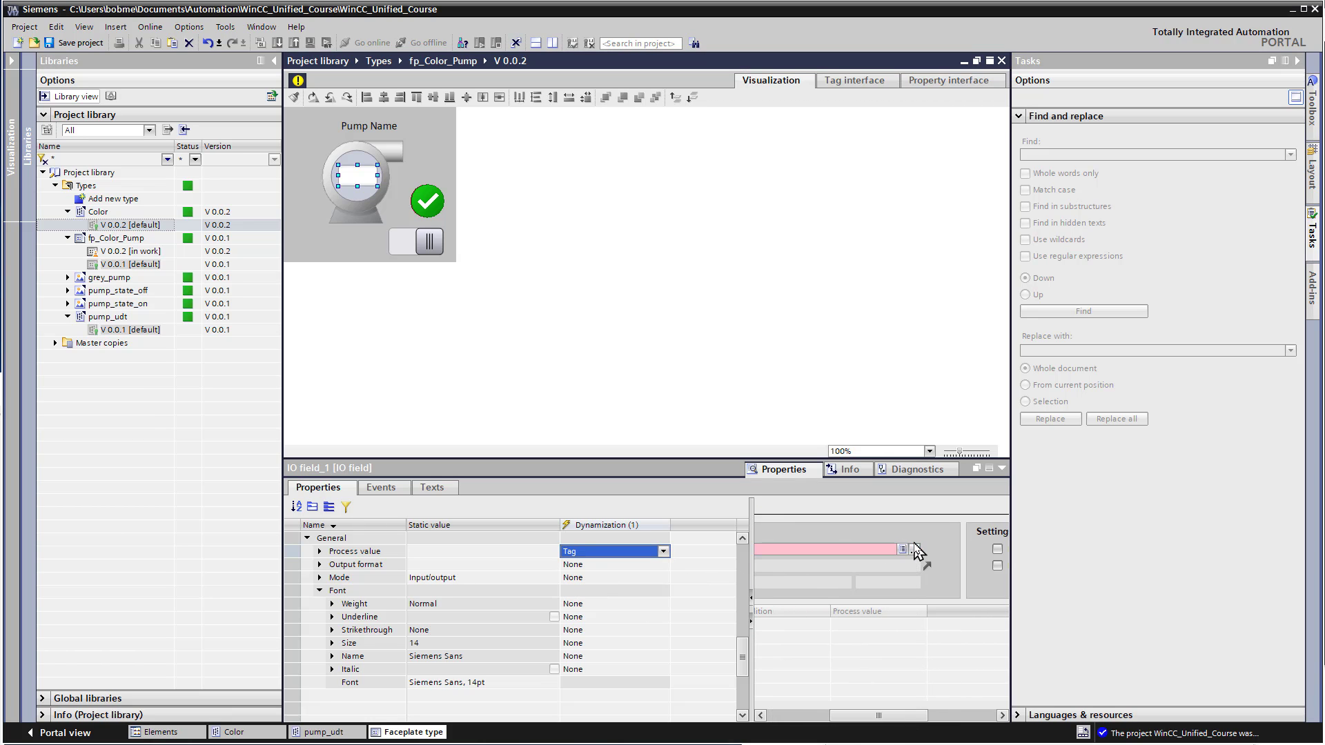
click(915, 549)
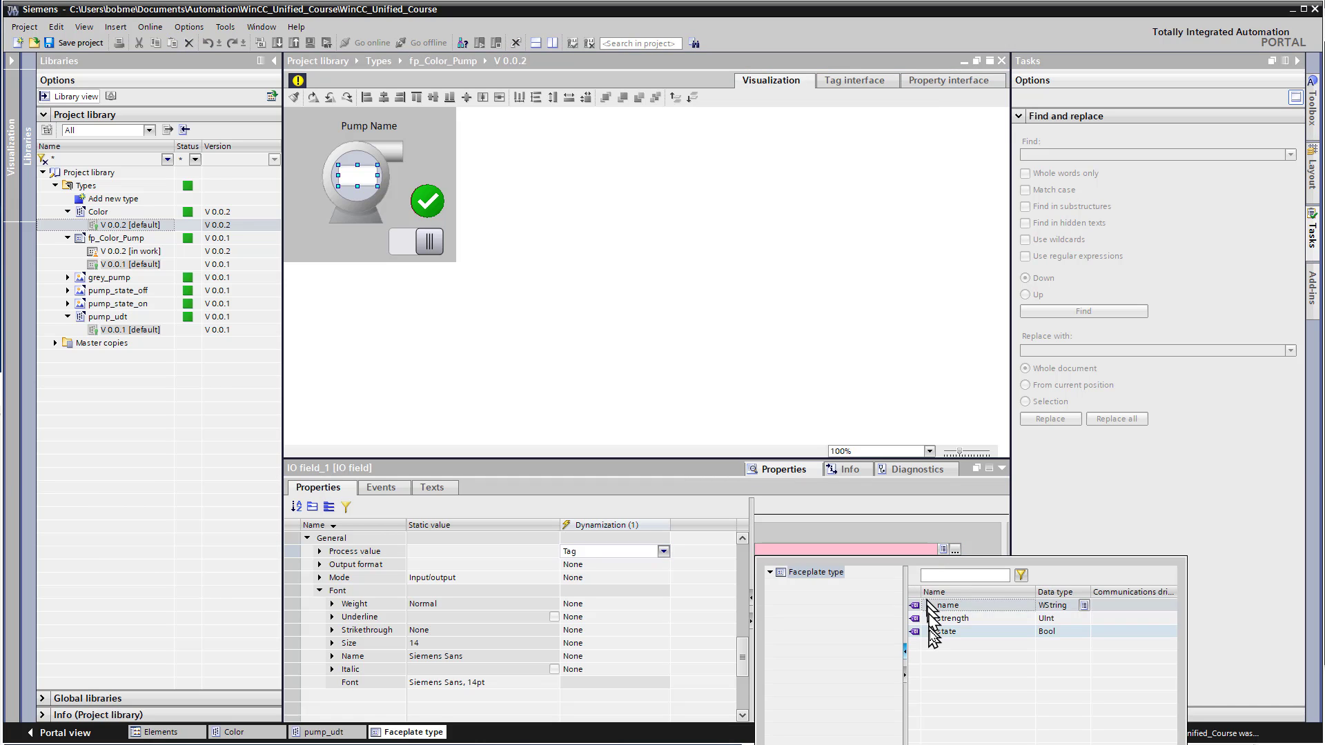
click(933, 619)
double_click(933, 620)
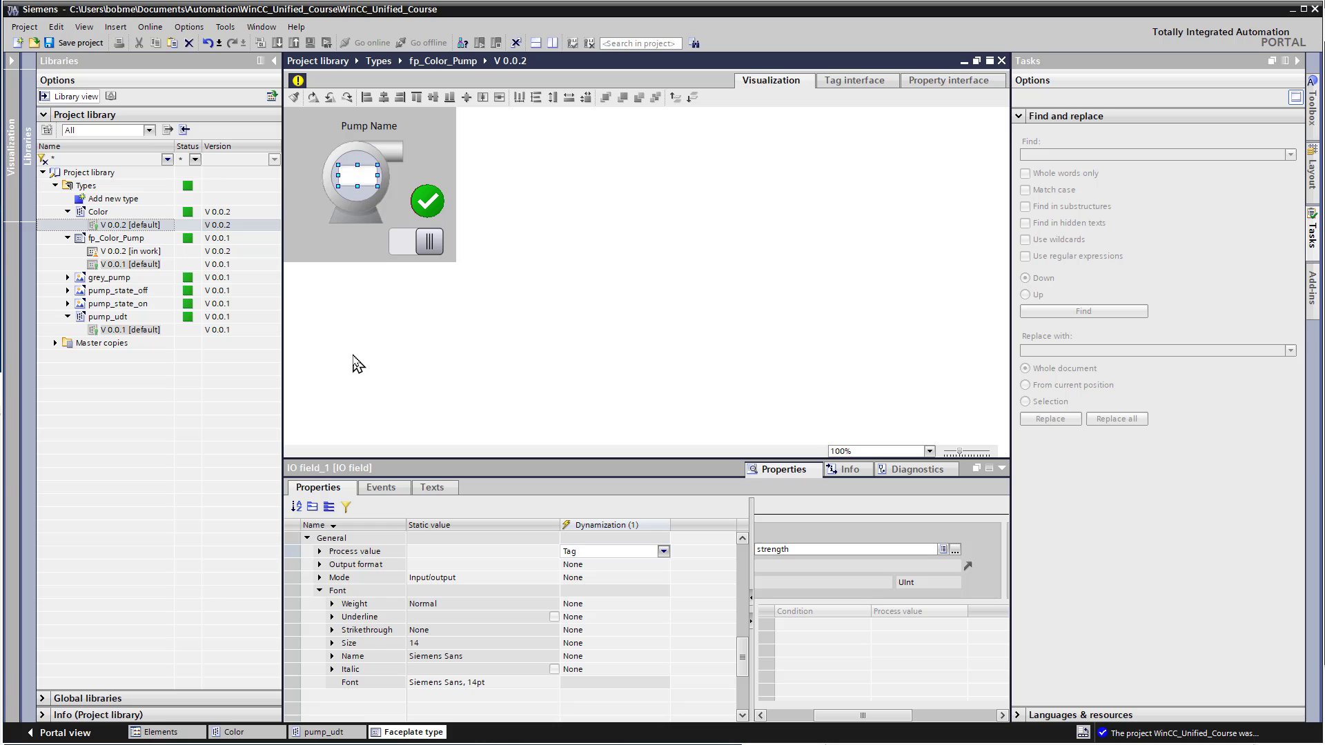
Enable the static Alternative state property of the switch below the check mark
click(423, 242)
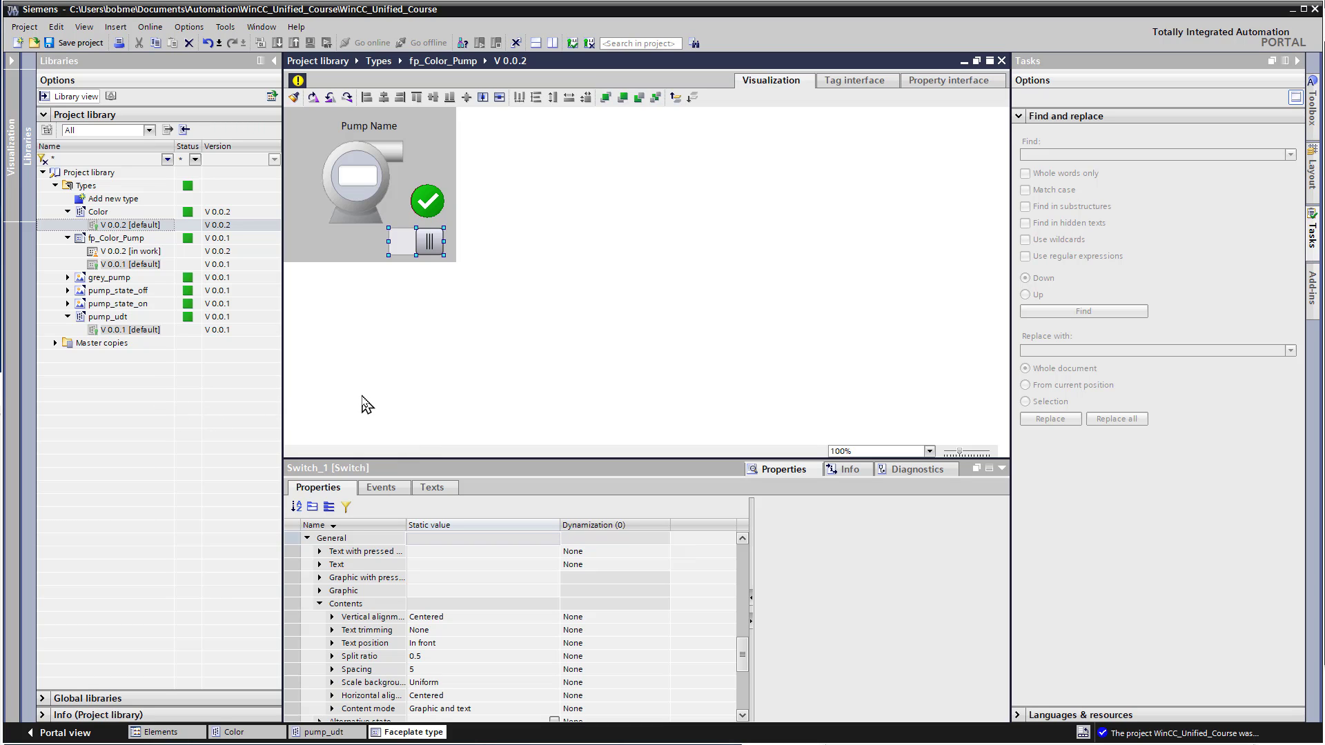
scroll(721, 645, down, 3)
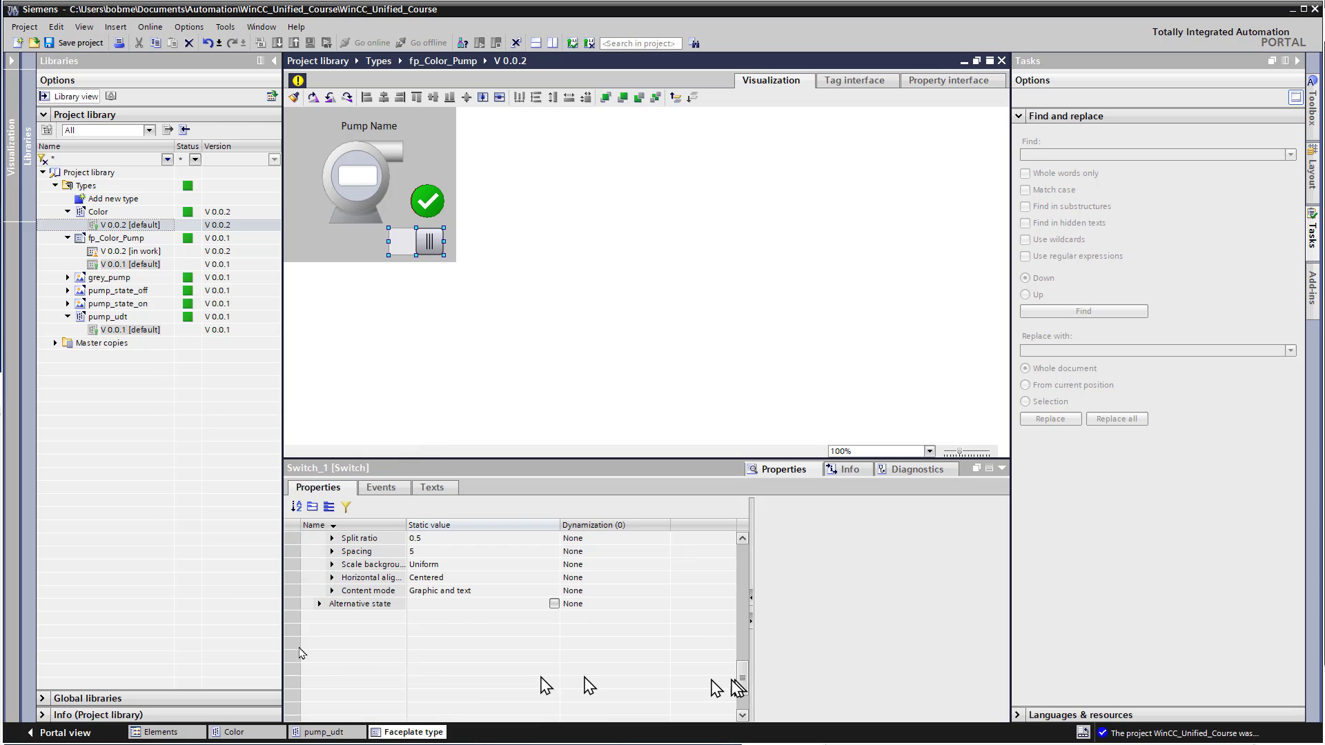
click(345, 607)
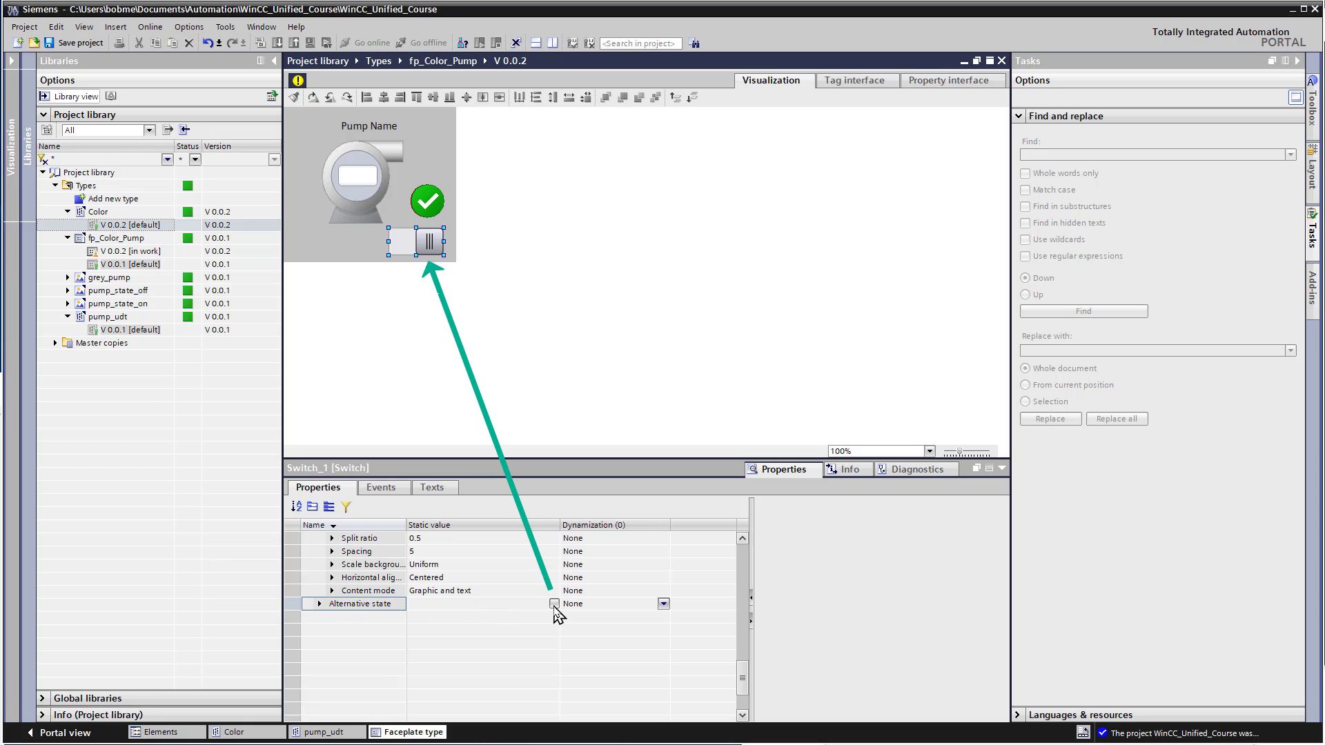
click(554, 604)
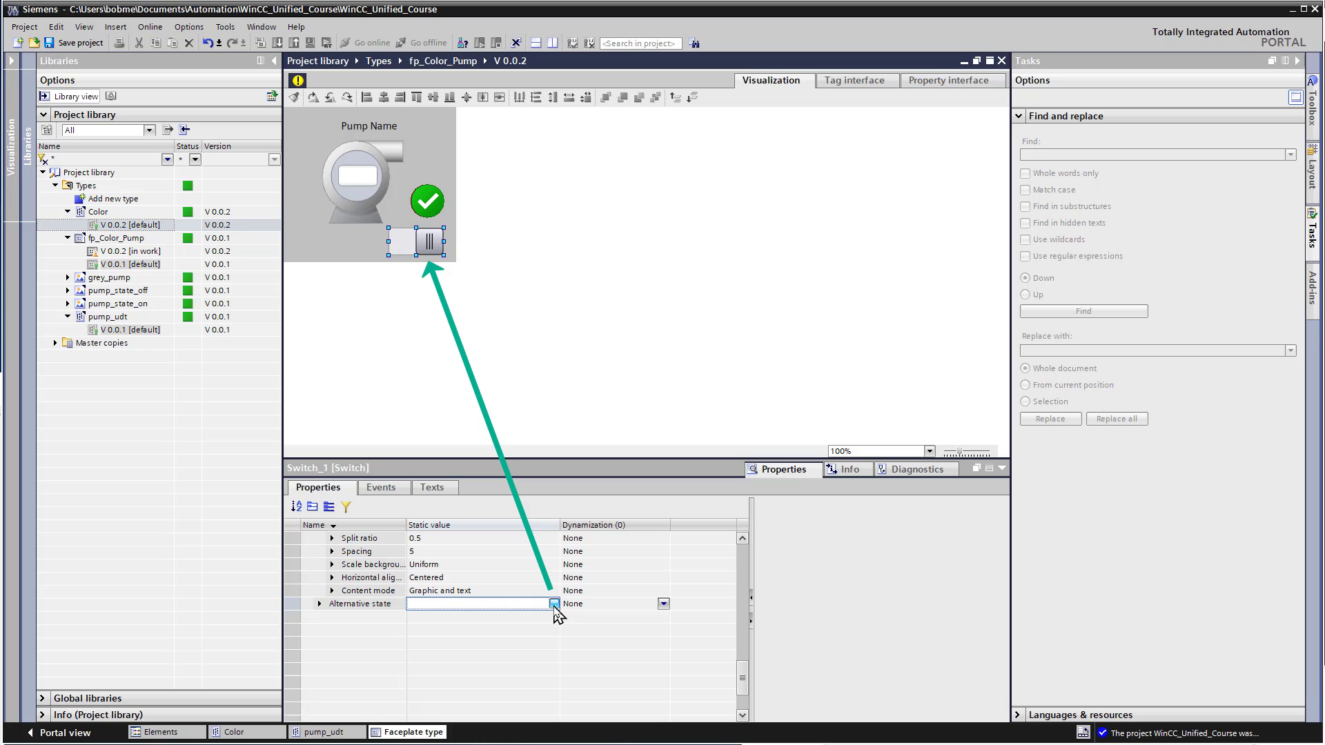
click(554, 605)
click(555, 604)
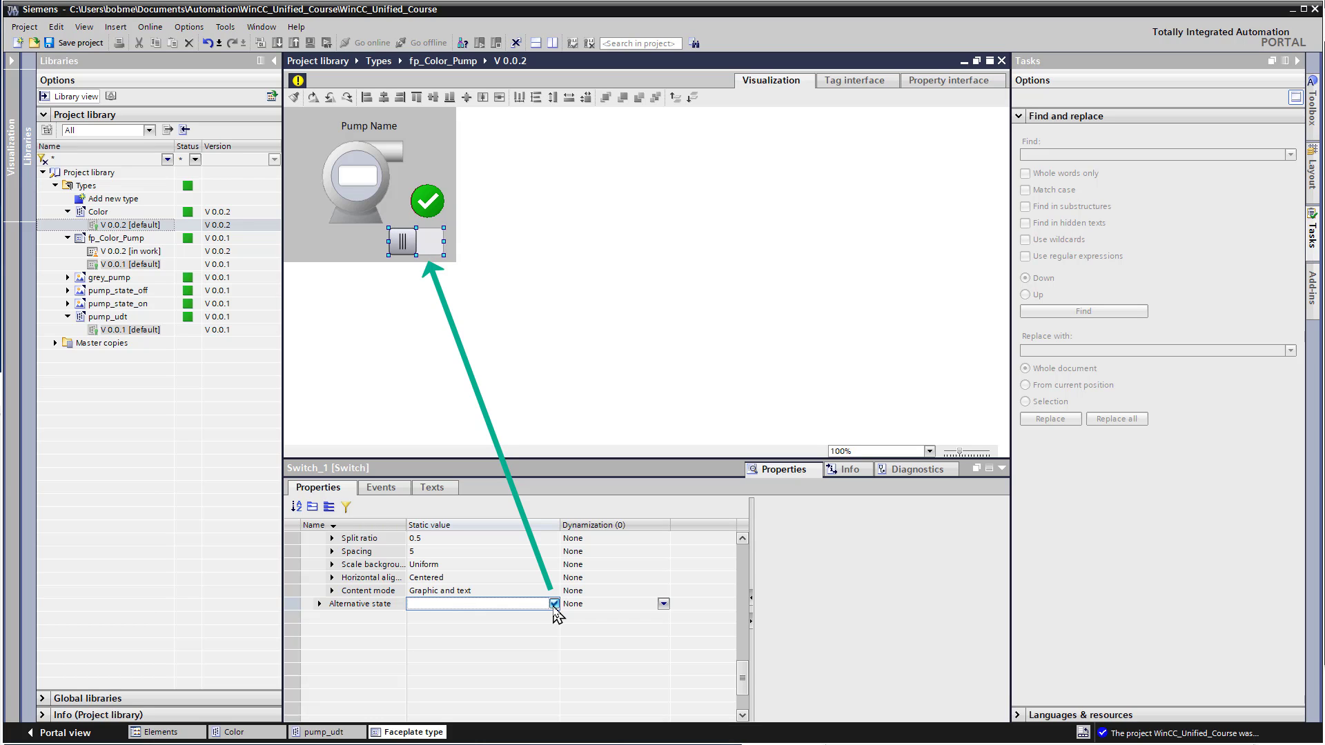
Dynamize the switch's Alternative state with a tag, assigning the interface tag state
click(664, 606)
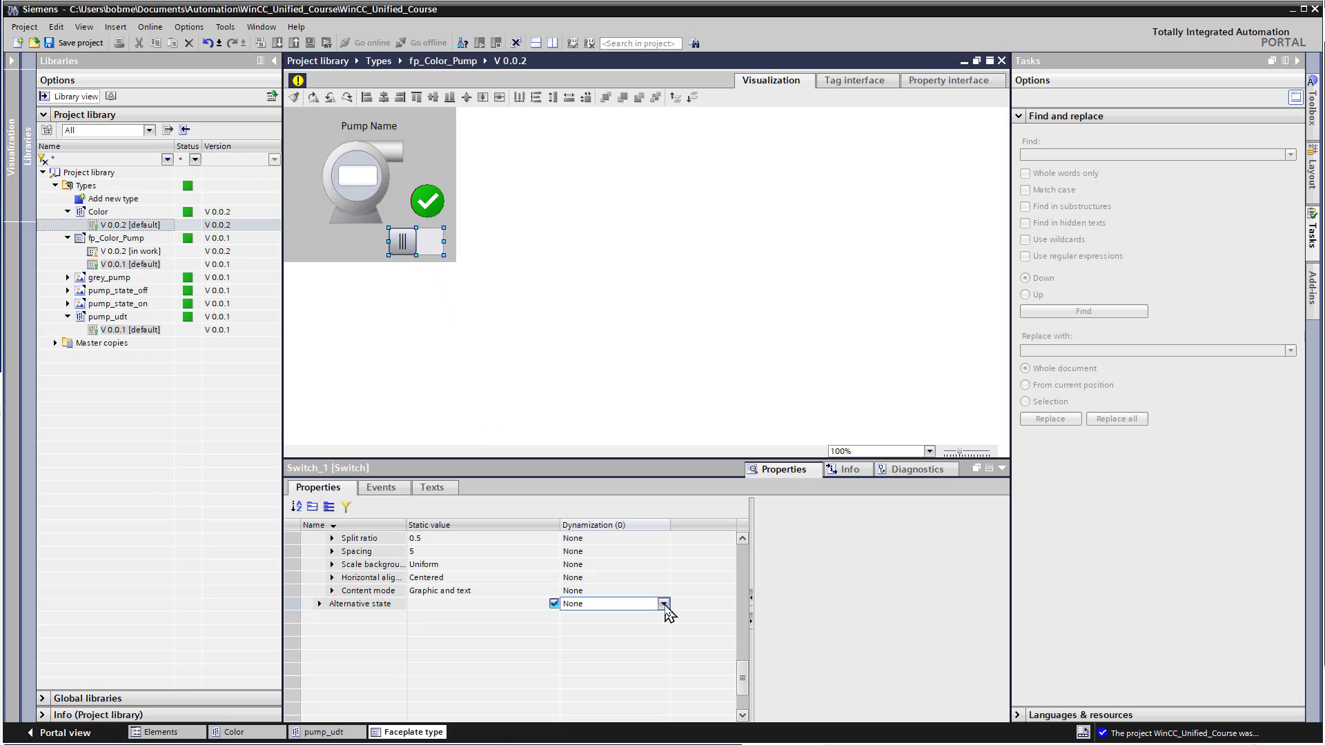
click(664, 606)
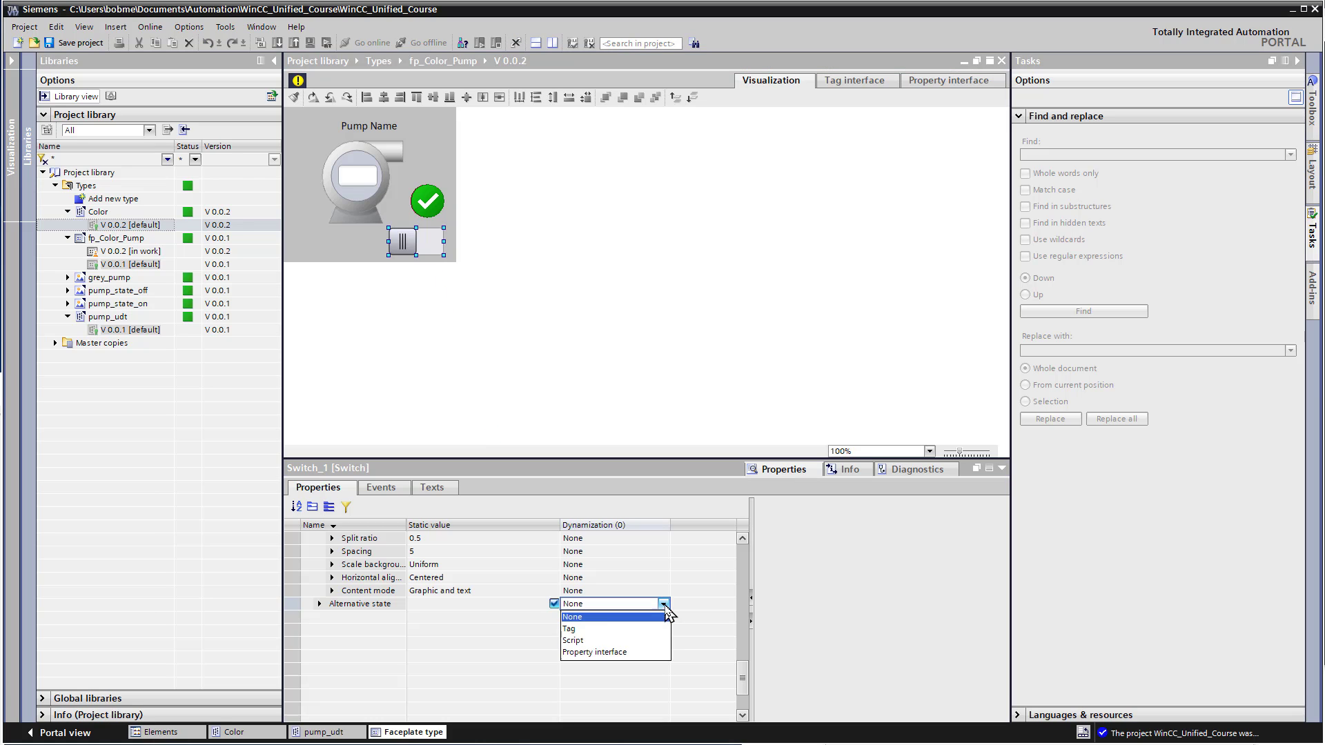
click(597, 629)
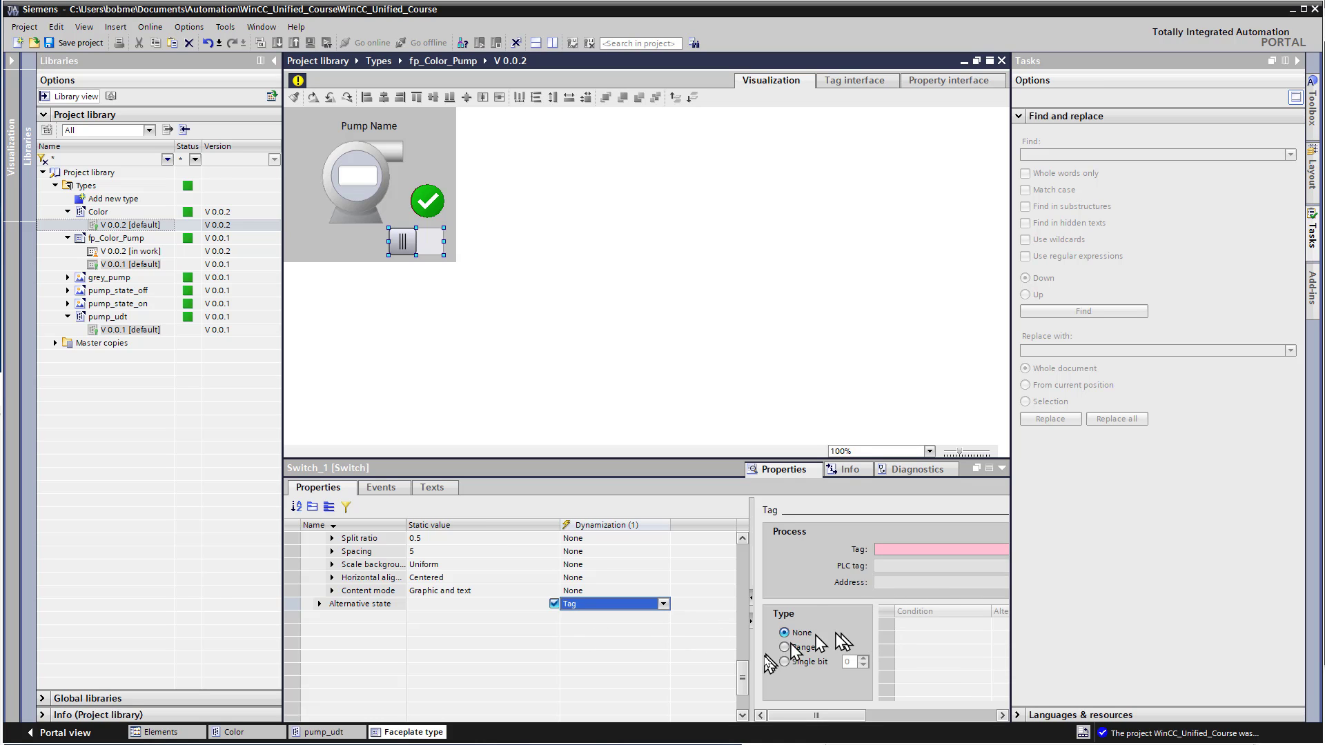
drag(753, 636, 634, 636)
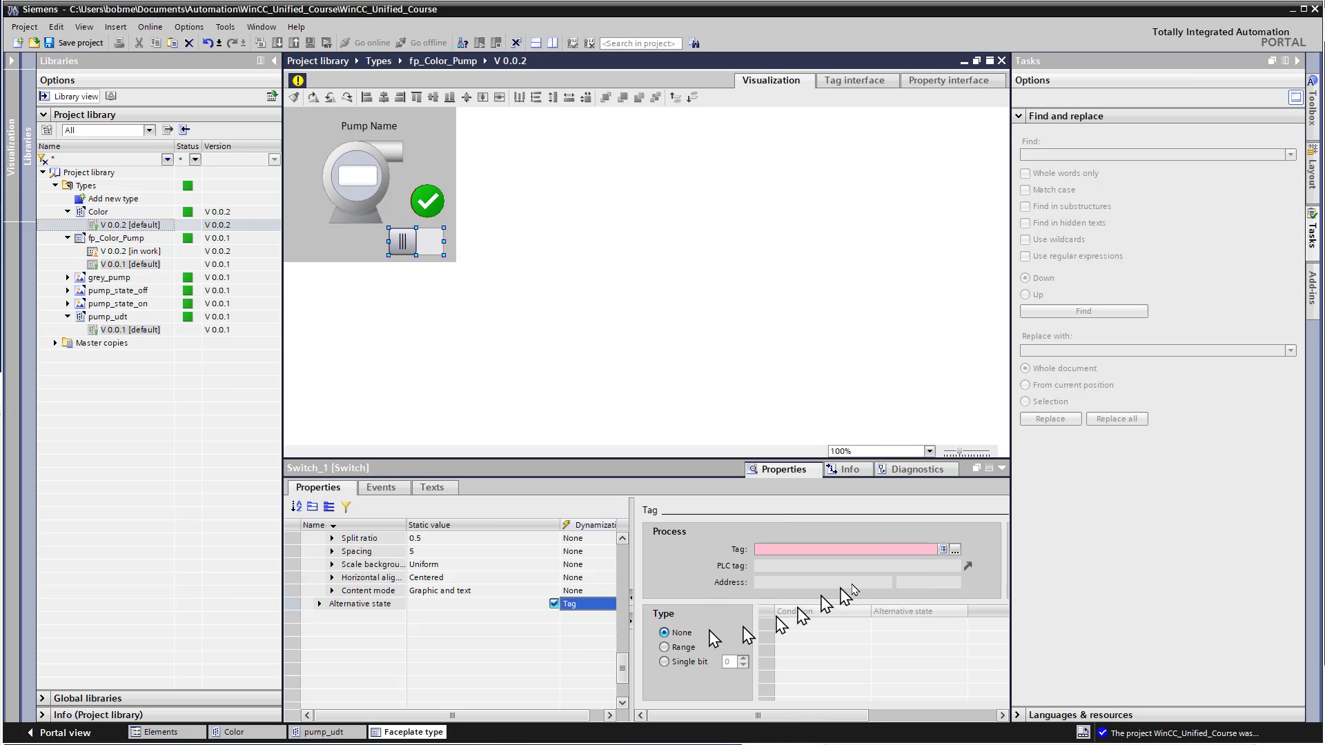
click(954, 550)
click(943, 632)
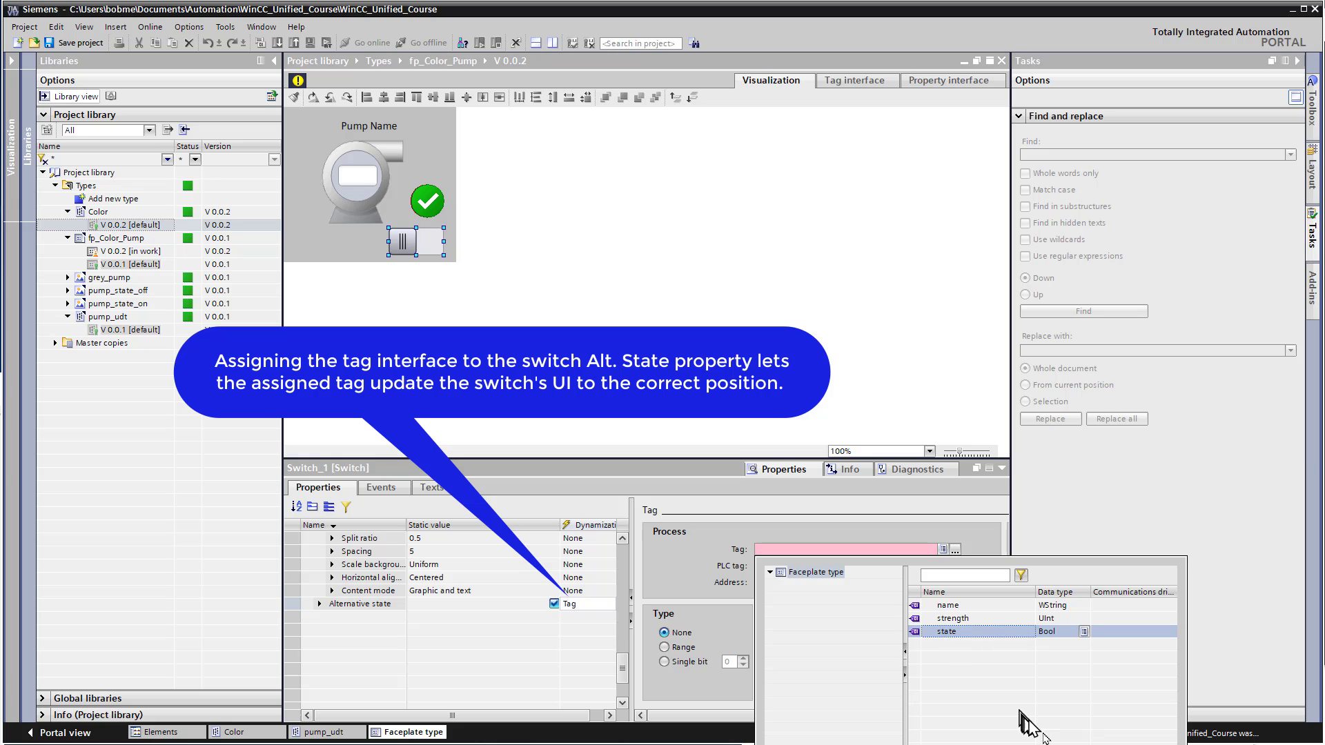
click(1149, 744)
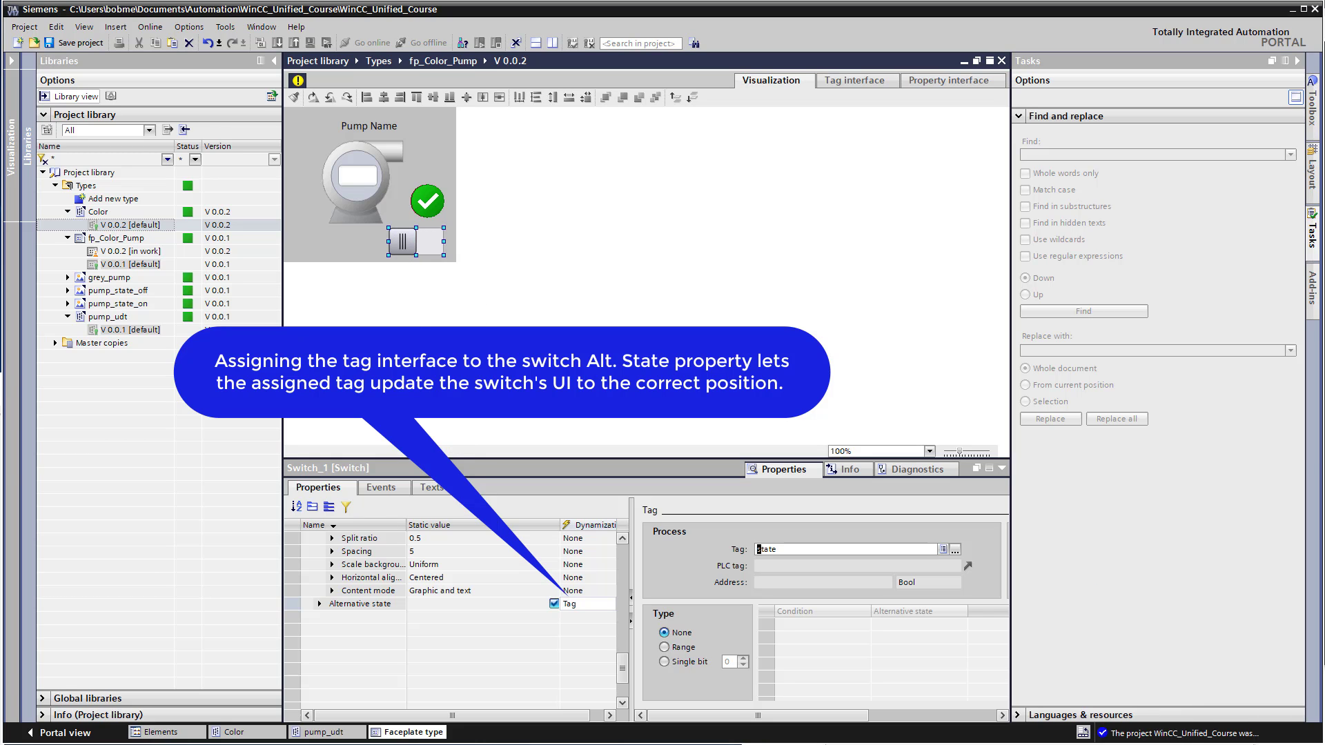
Convert the switch's status-change event to a script and start its body with Tags(
click(379, 488)
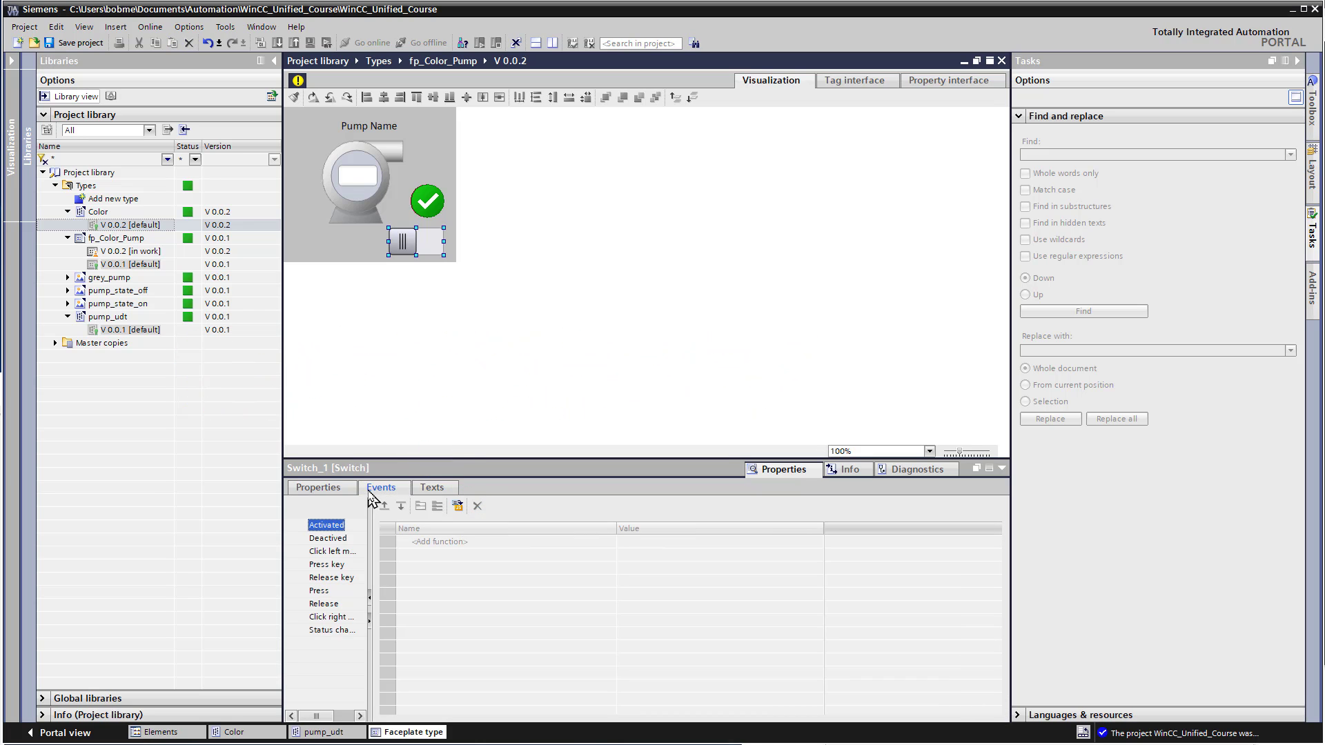
click(330, 631)
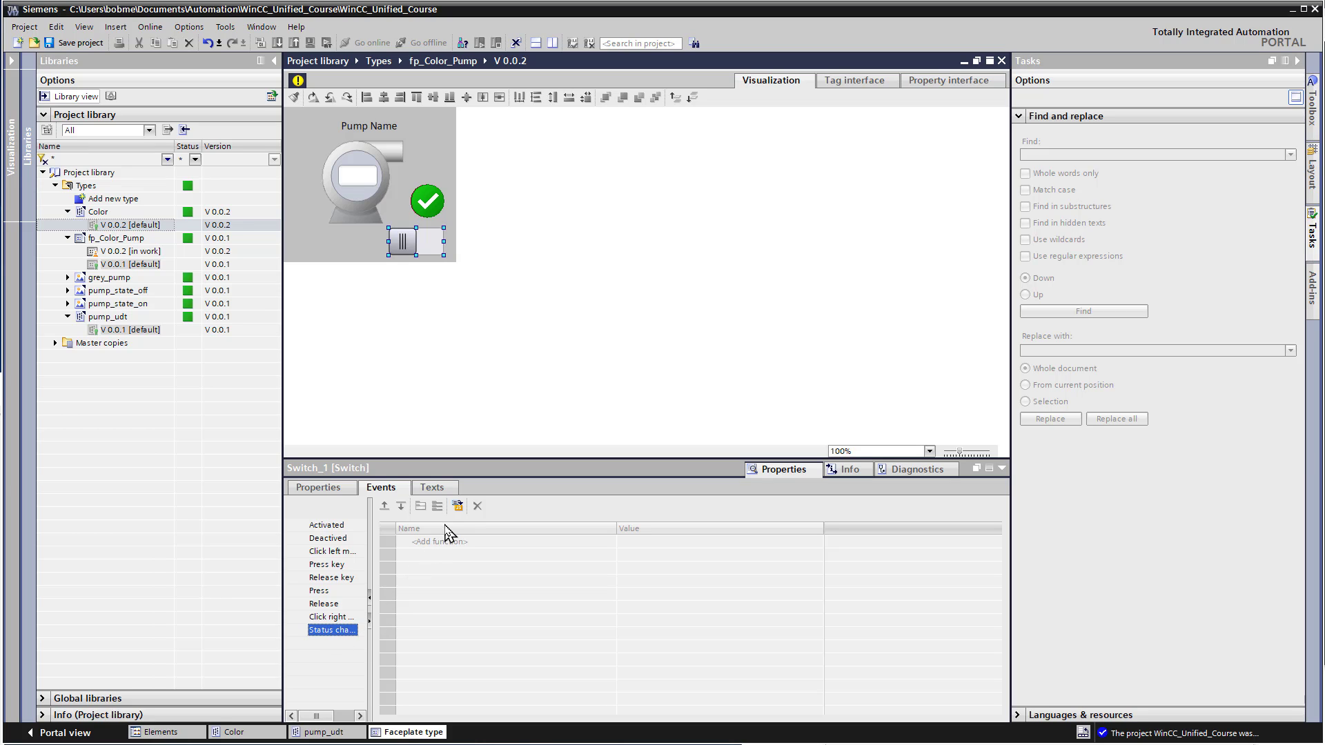
click(457, 506)
click(462, 531)
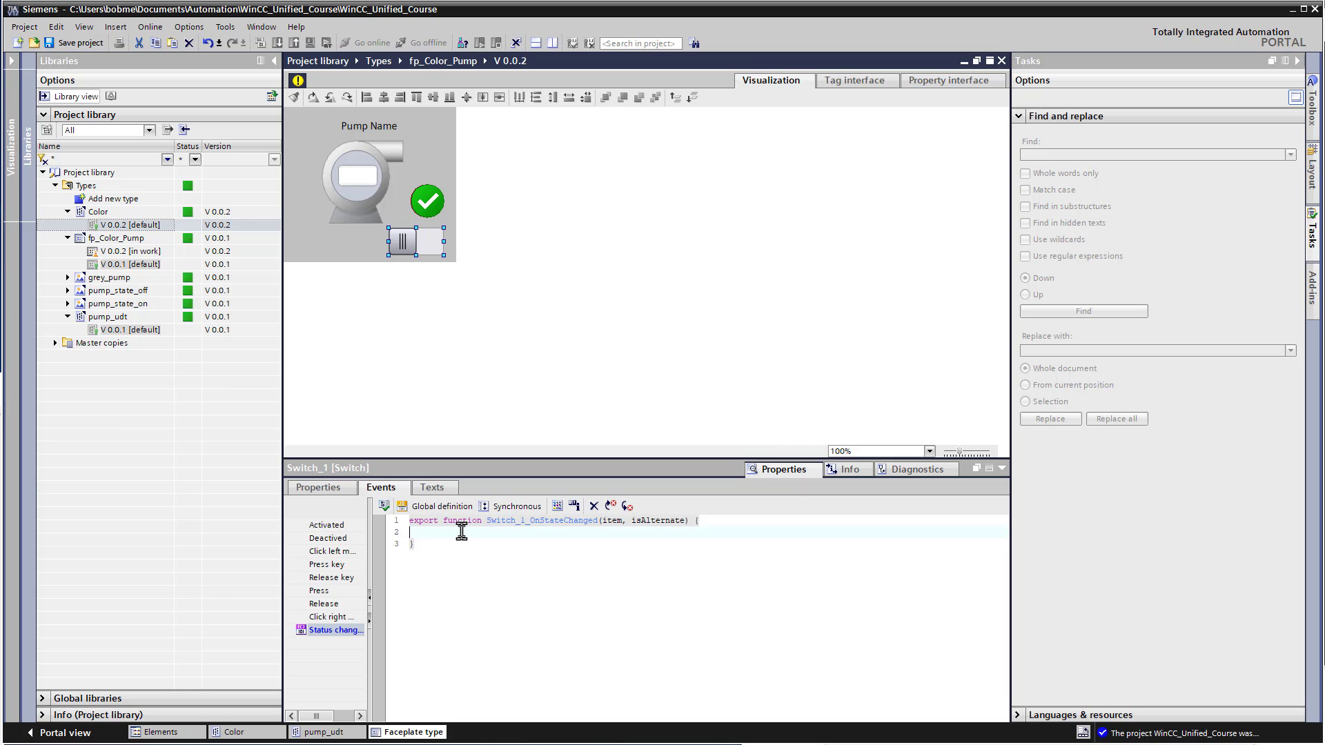
text(Tags)
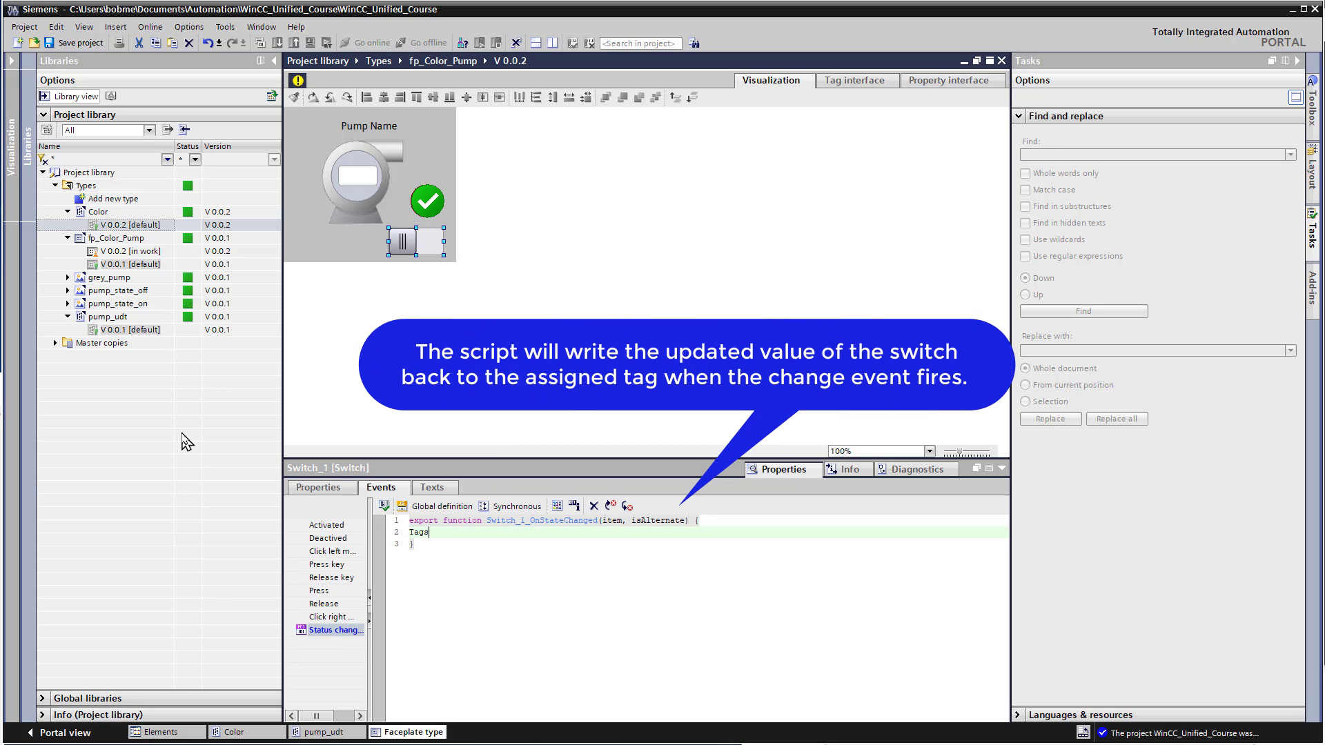
text(()
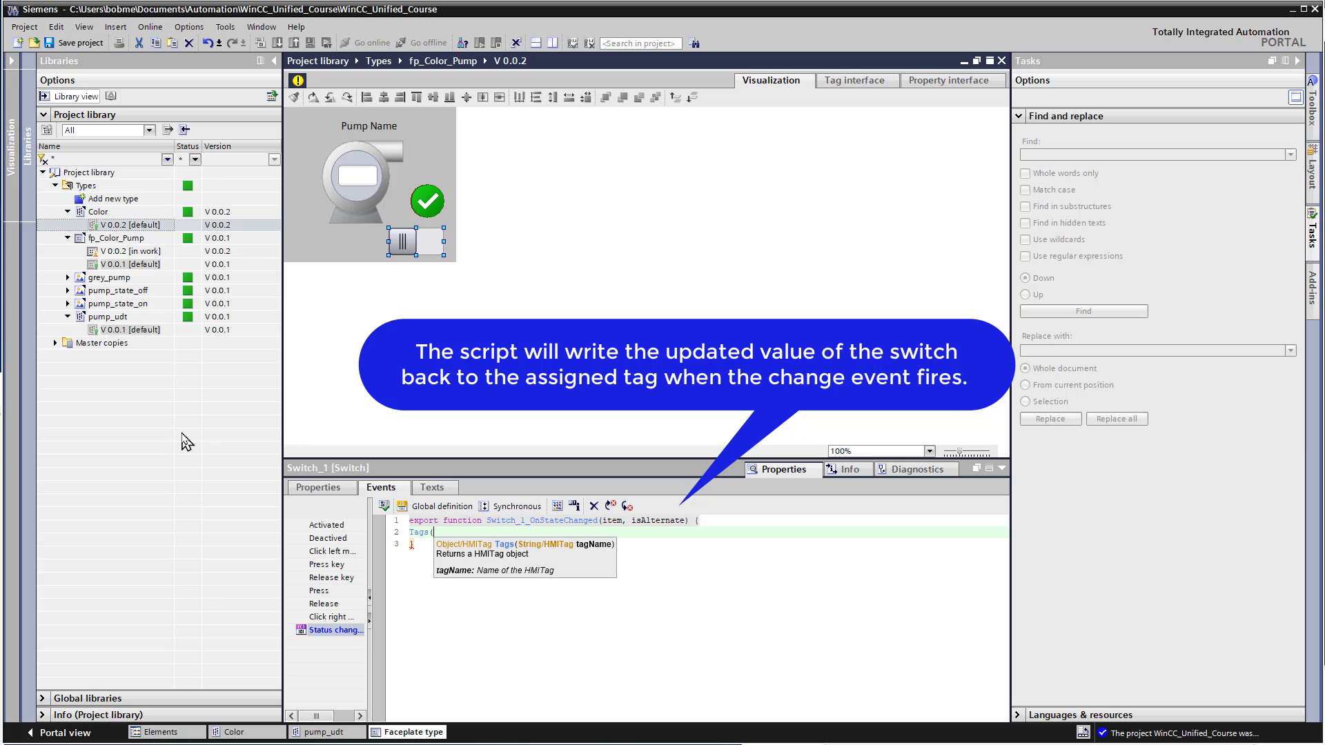
key(ctrl+j)
click(478, 559)
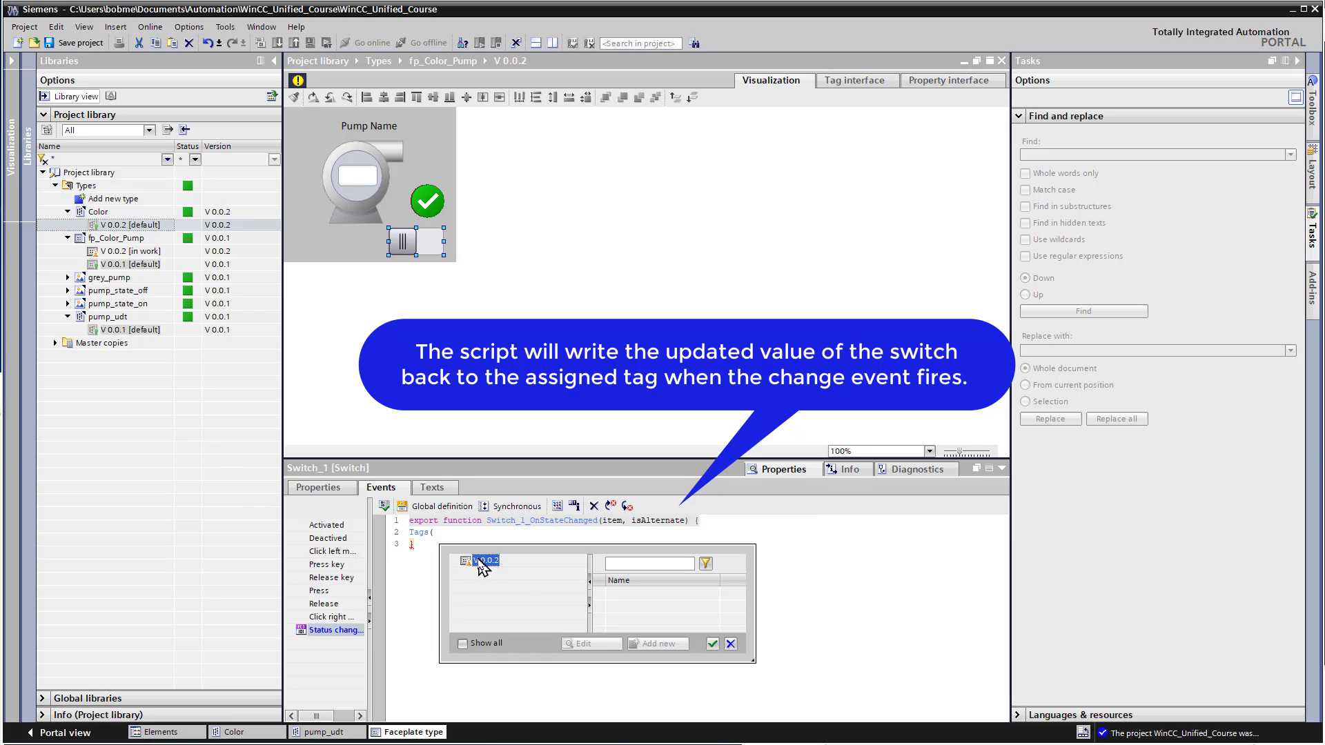
click(730, 644)
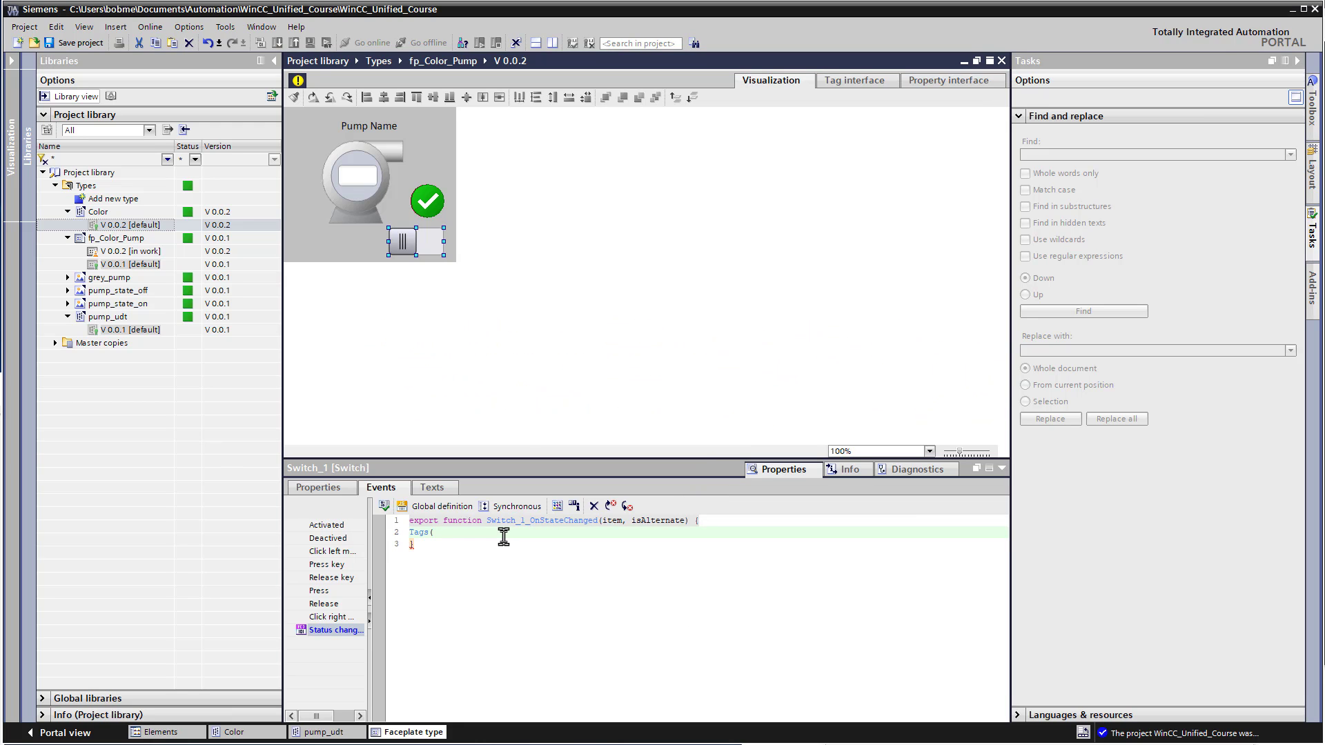
Check the tag name in the tag interface and complete the script line as Tags("state").Write(isAlternate);
click(854, 80)
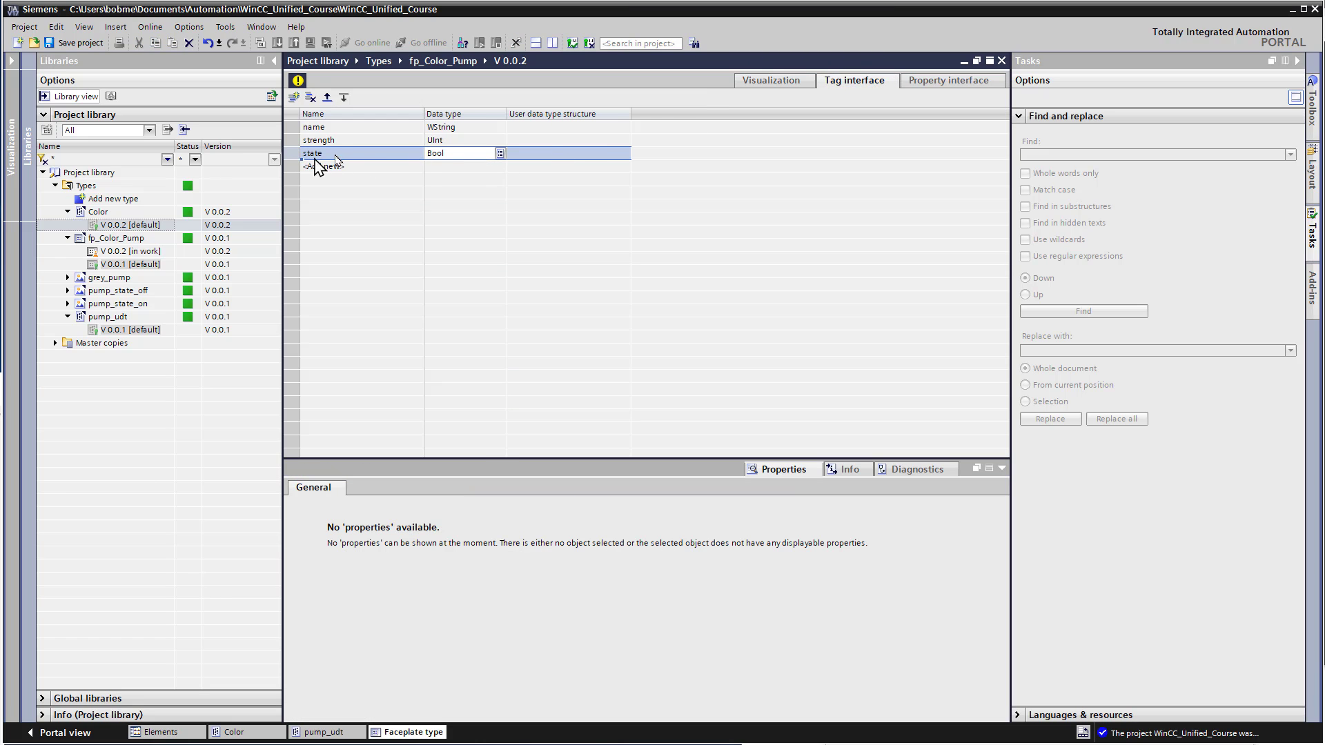
click(745, 87)
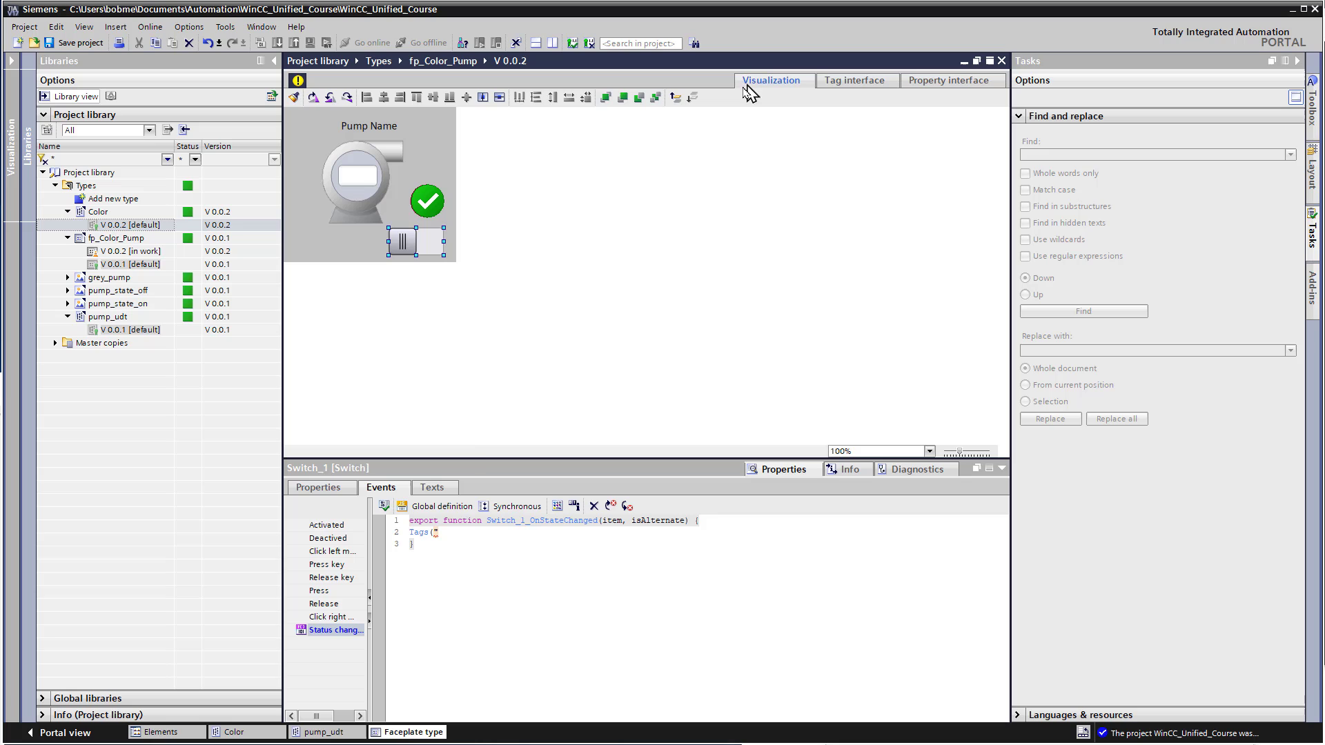
click(453, 534)
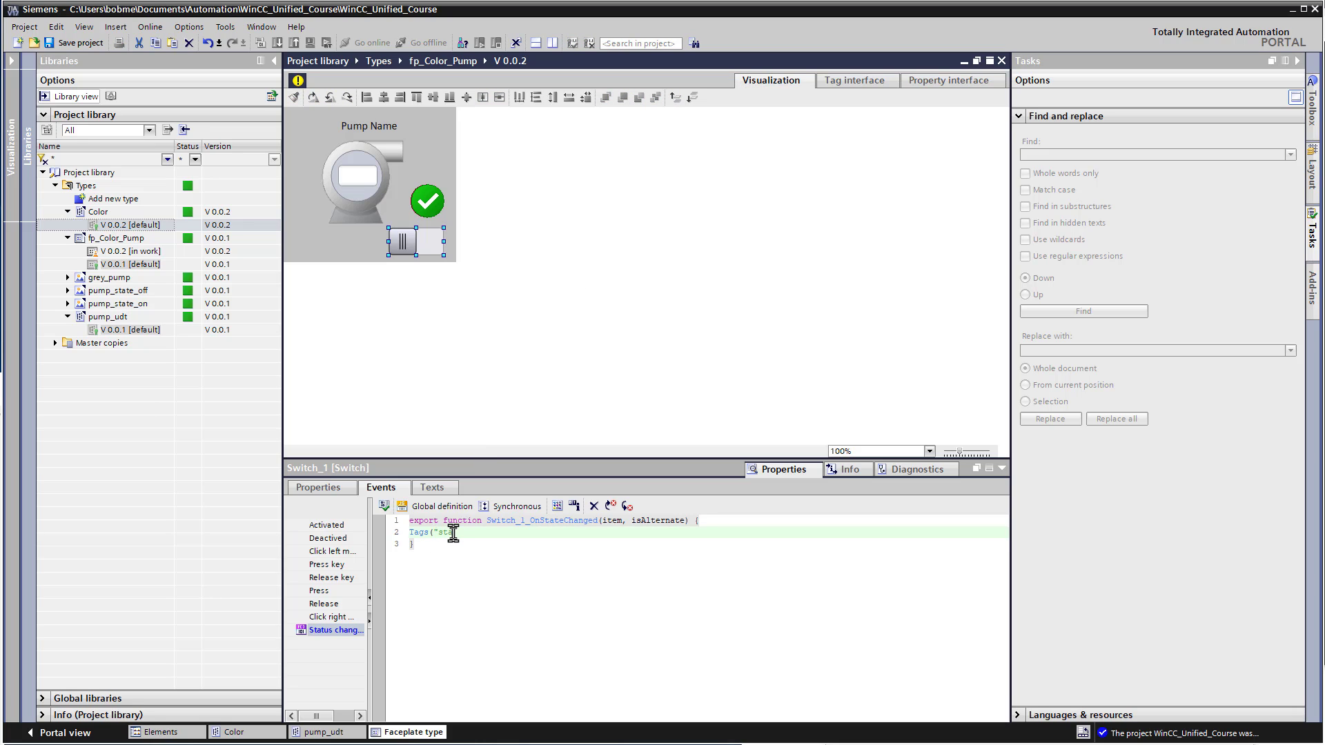
text("state").W)
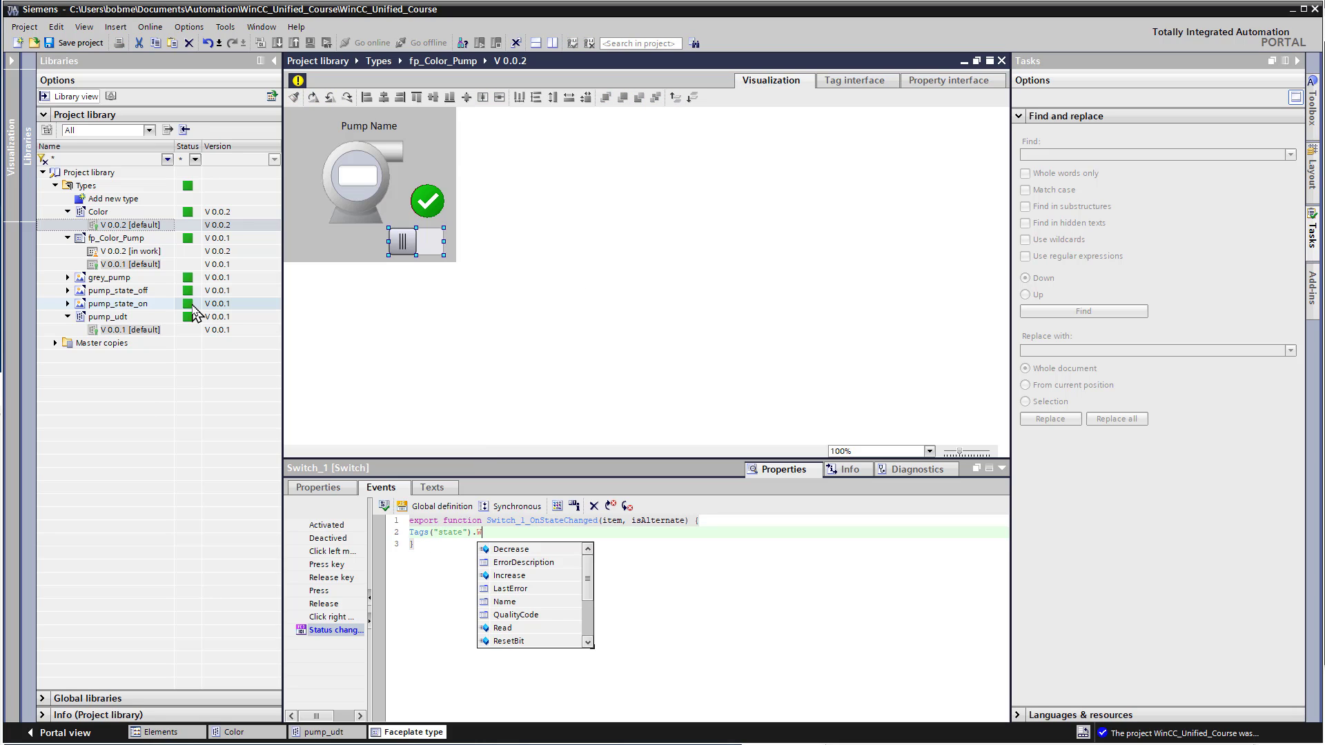
text(rite()
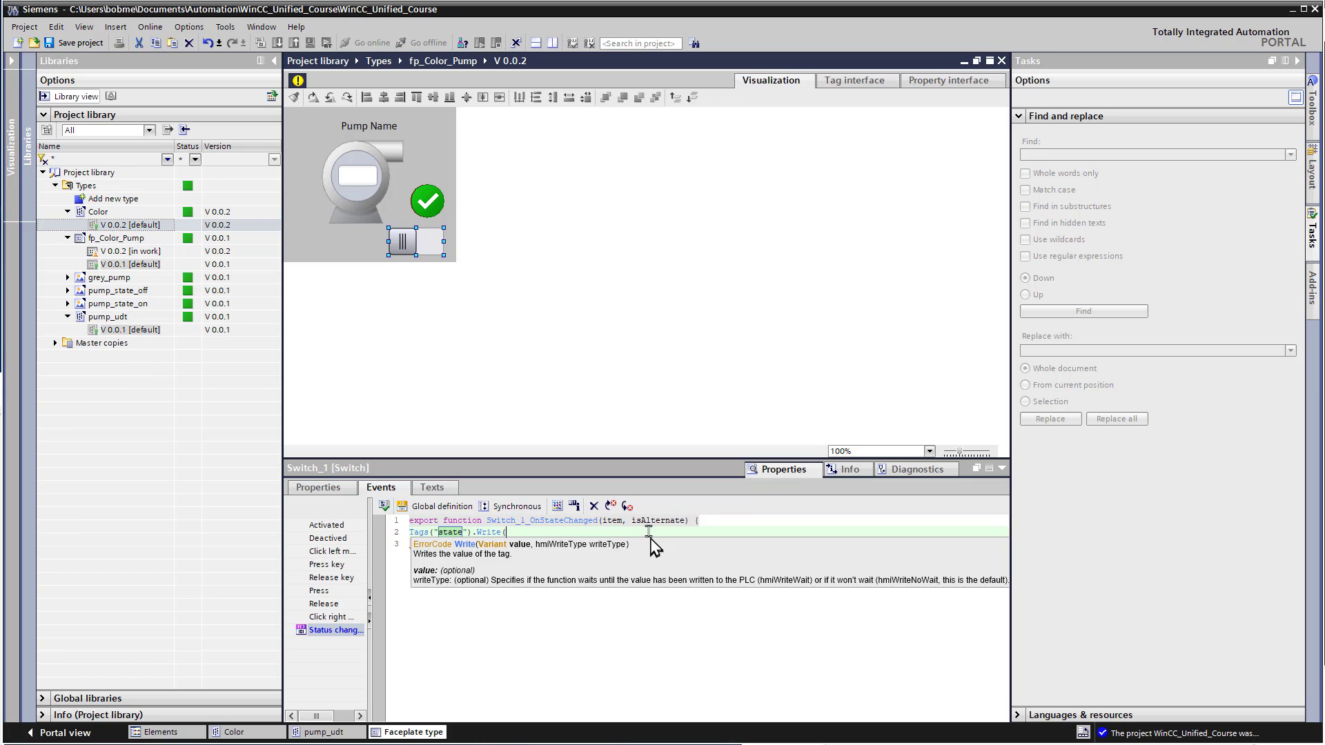
double_click(658, 520)
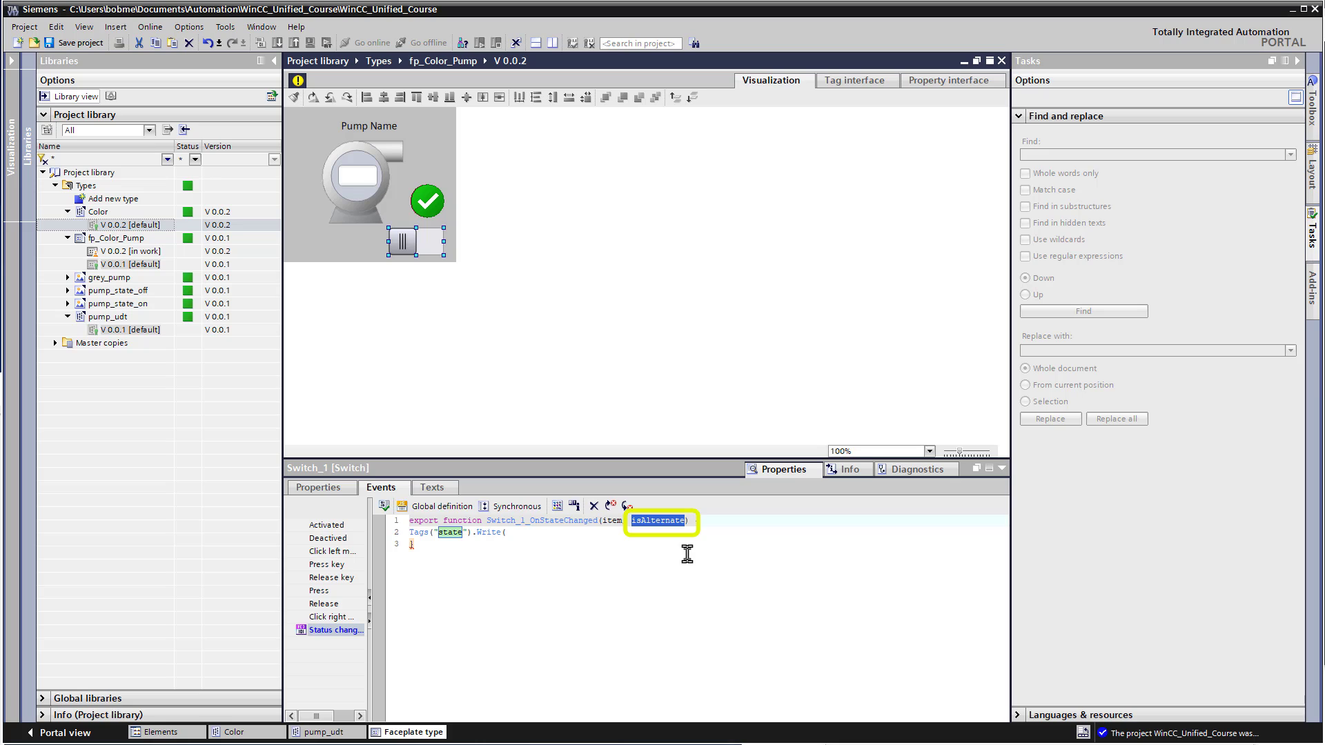
click(527, 536)
text();)
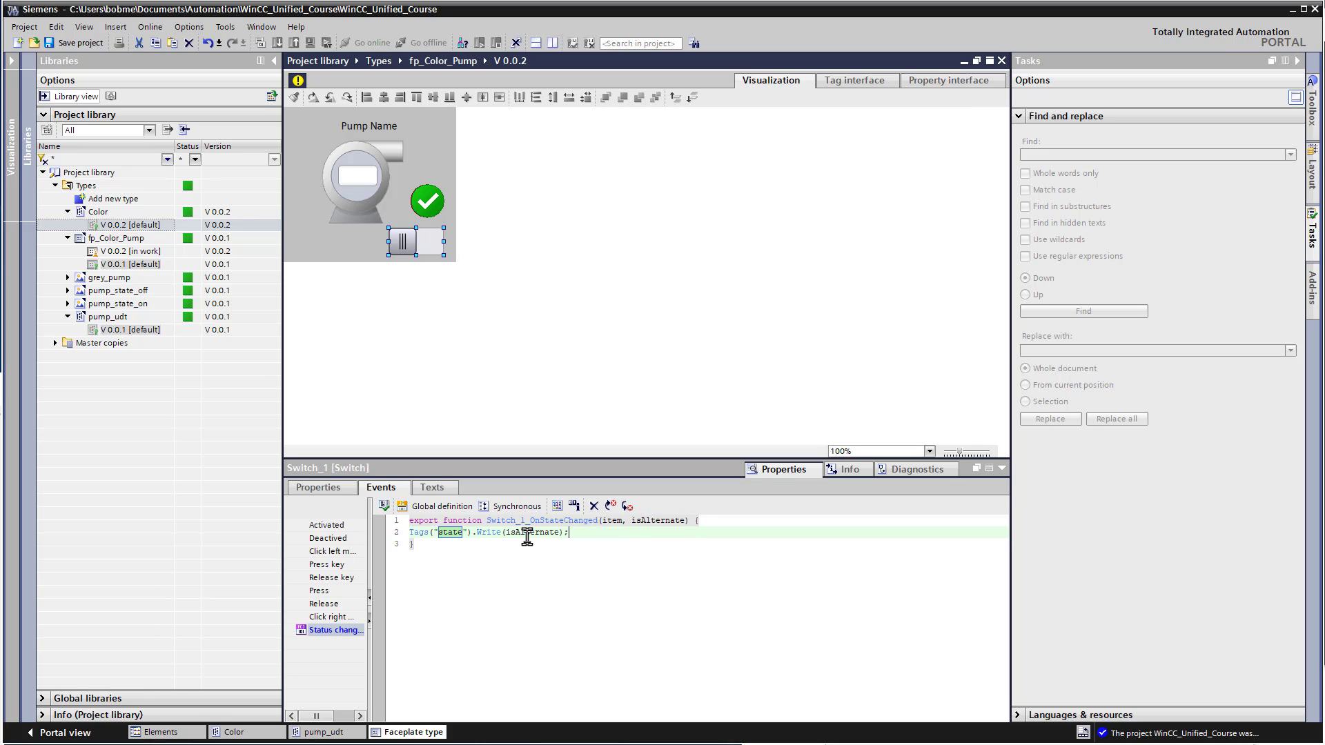
click(527, 542)
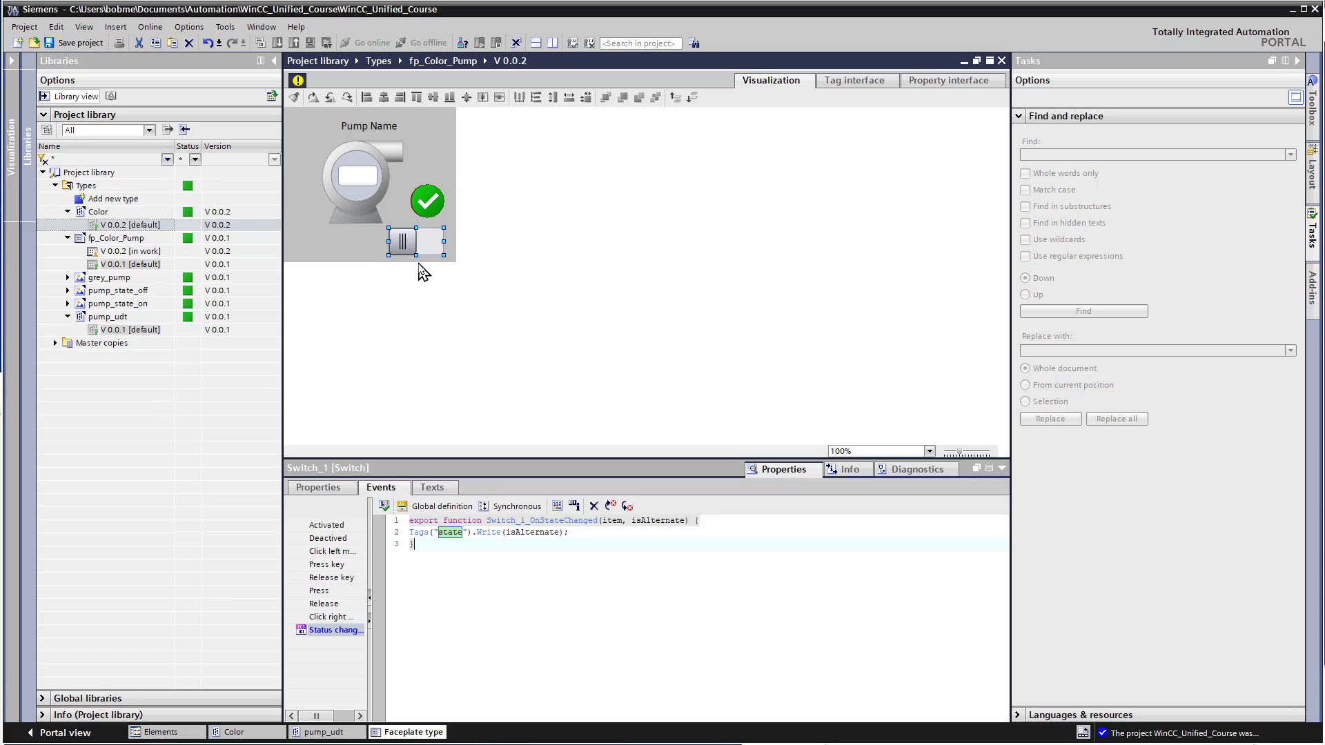
Review the switch's text properties and toggle its static Alternative state to preview both switch positions
click(320, 490)
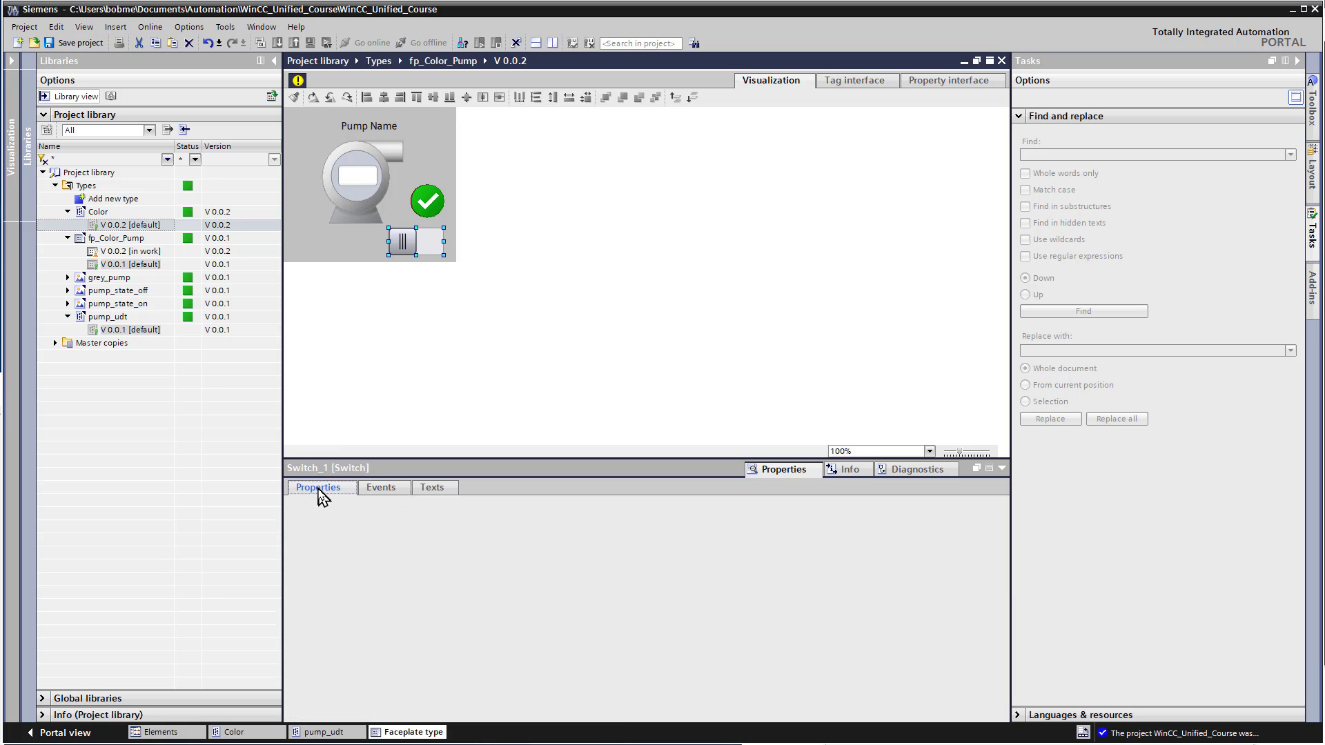
drag(622, 649, 621, 640)
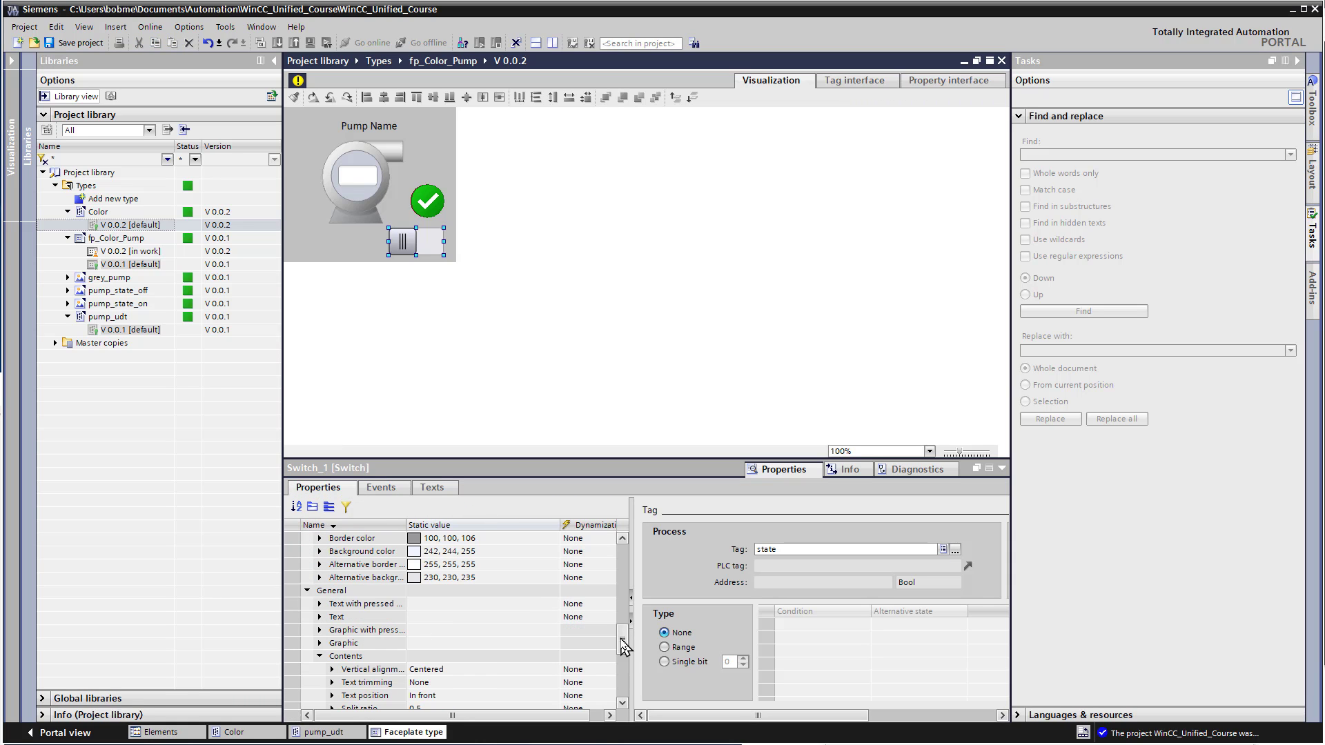
click(398, 606)
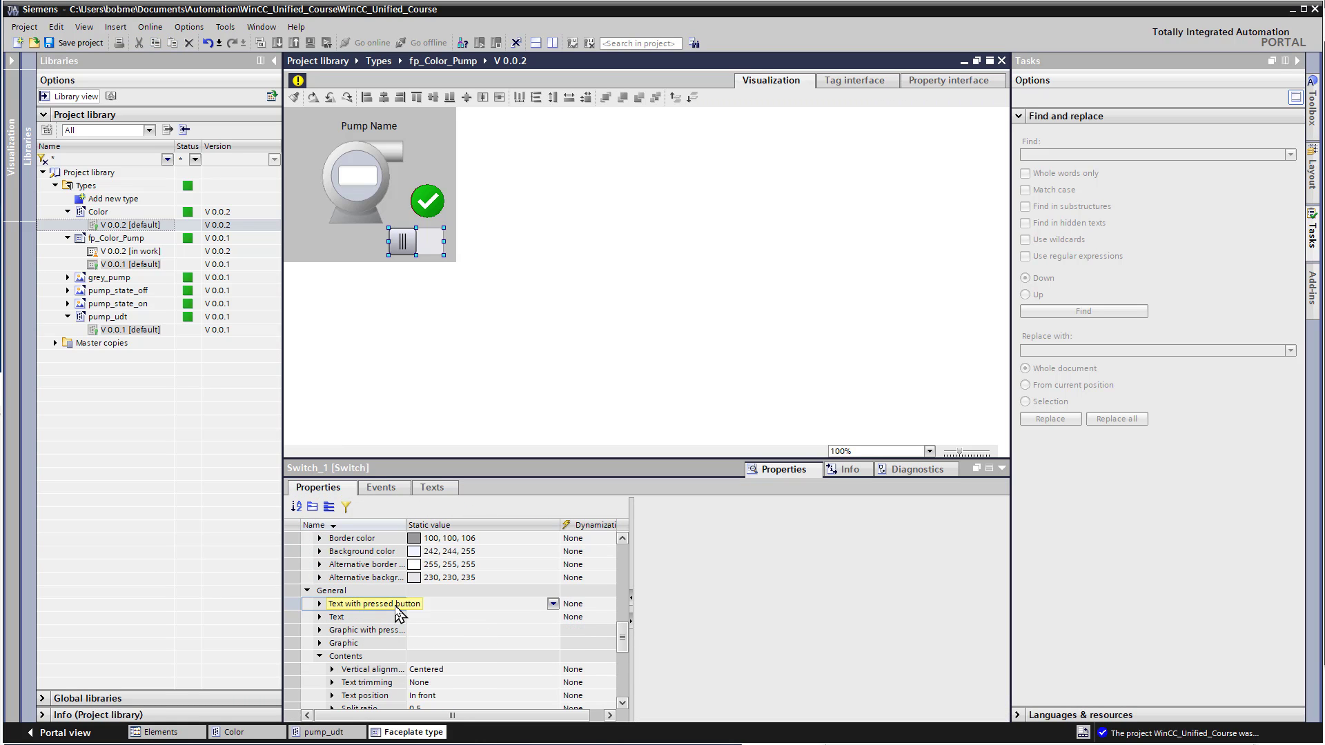
click(386, 618)
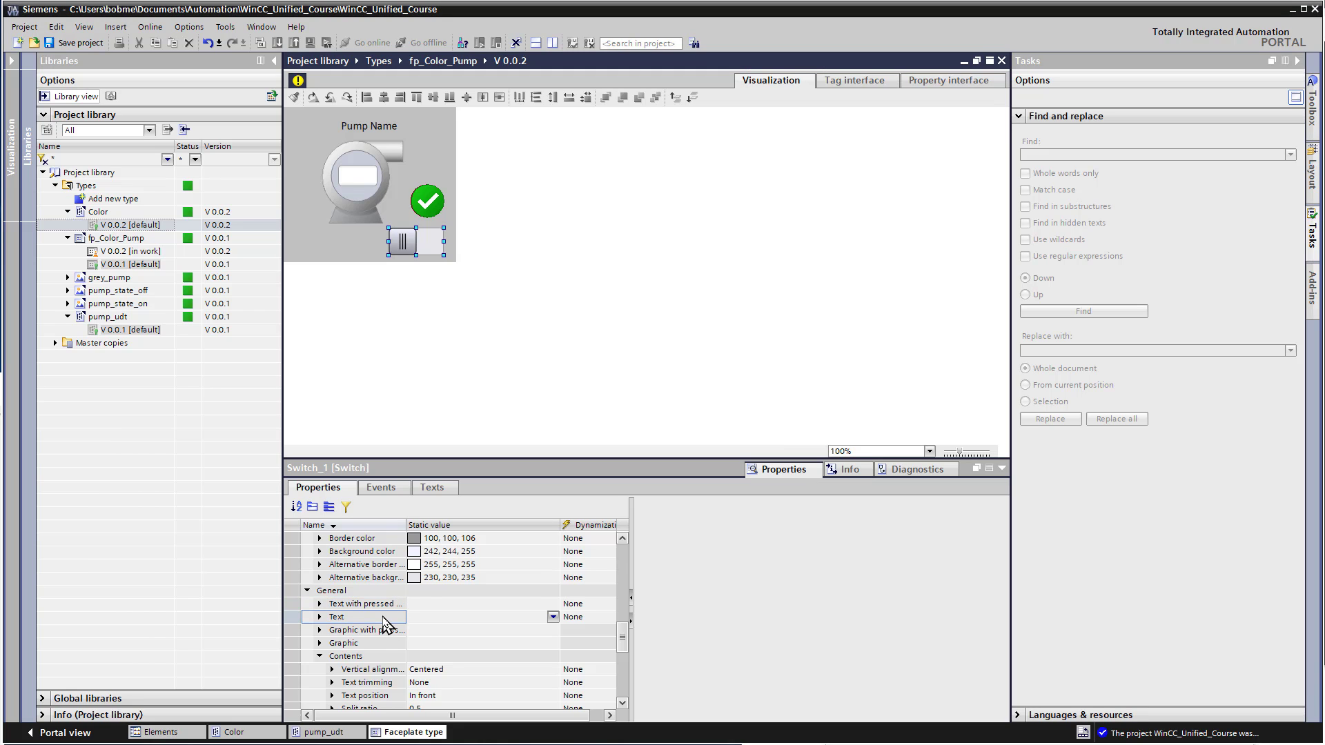
drag(623, 652, 624, 678)
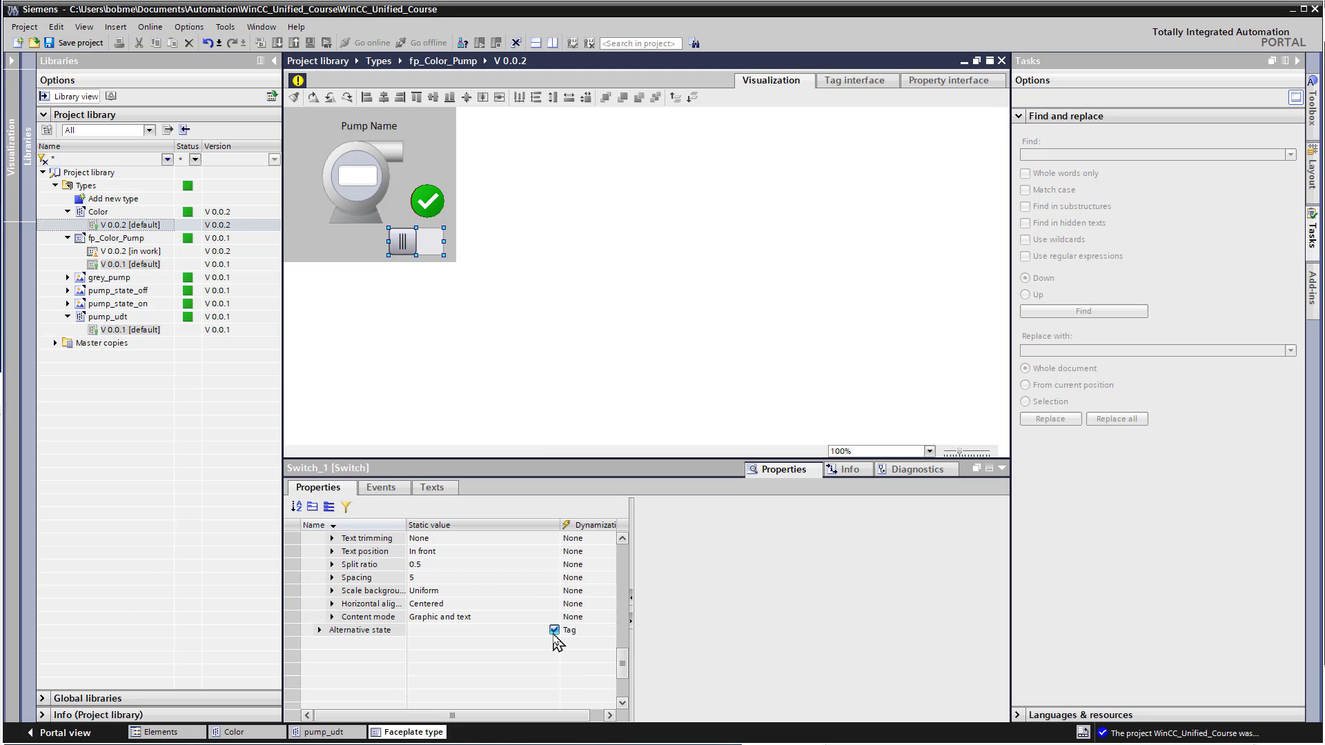
click(554, 632)
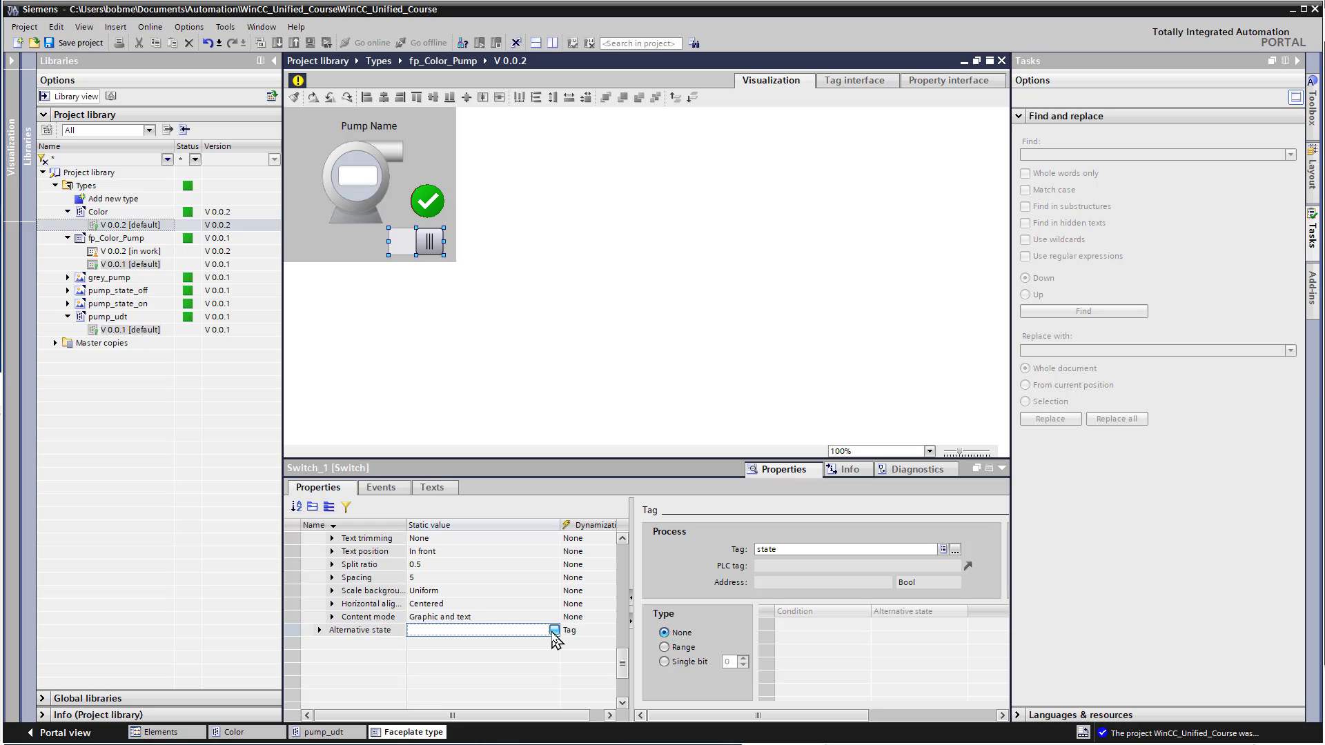
click(554, 630)
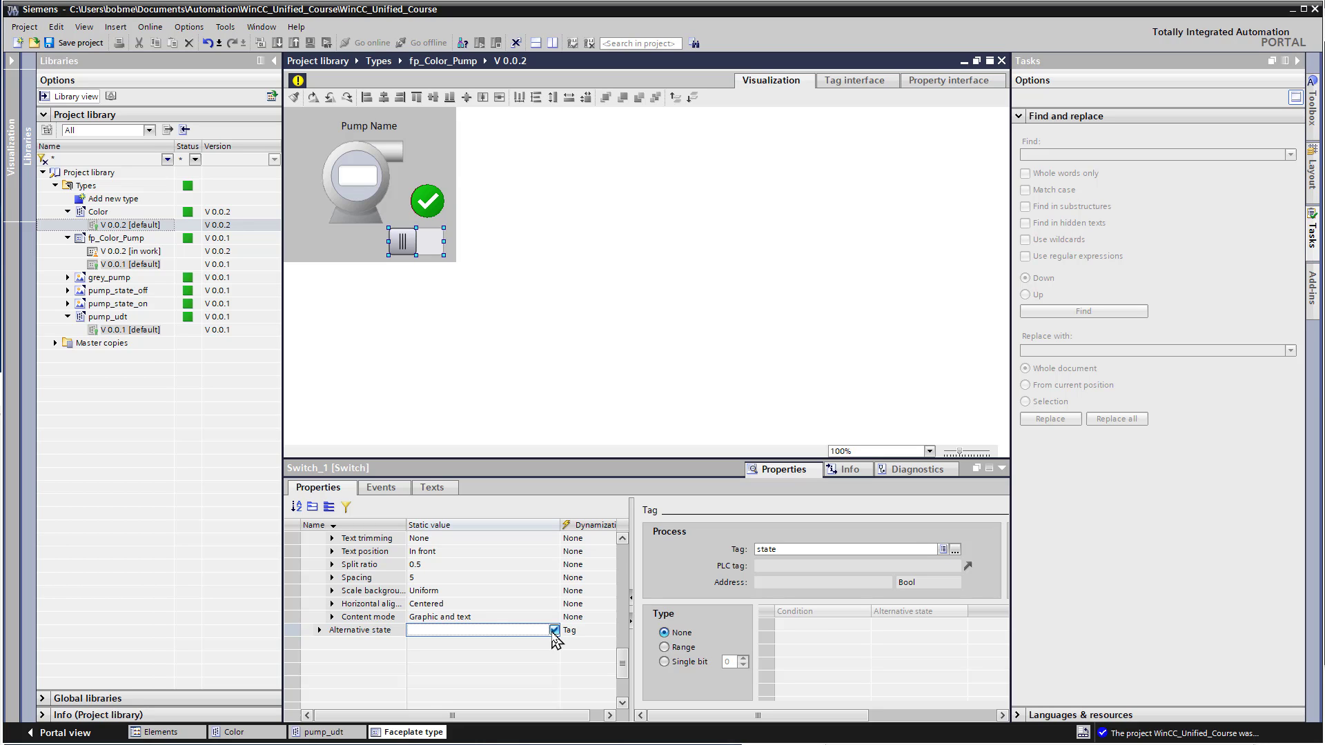
click(554, 630)
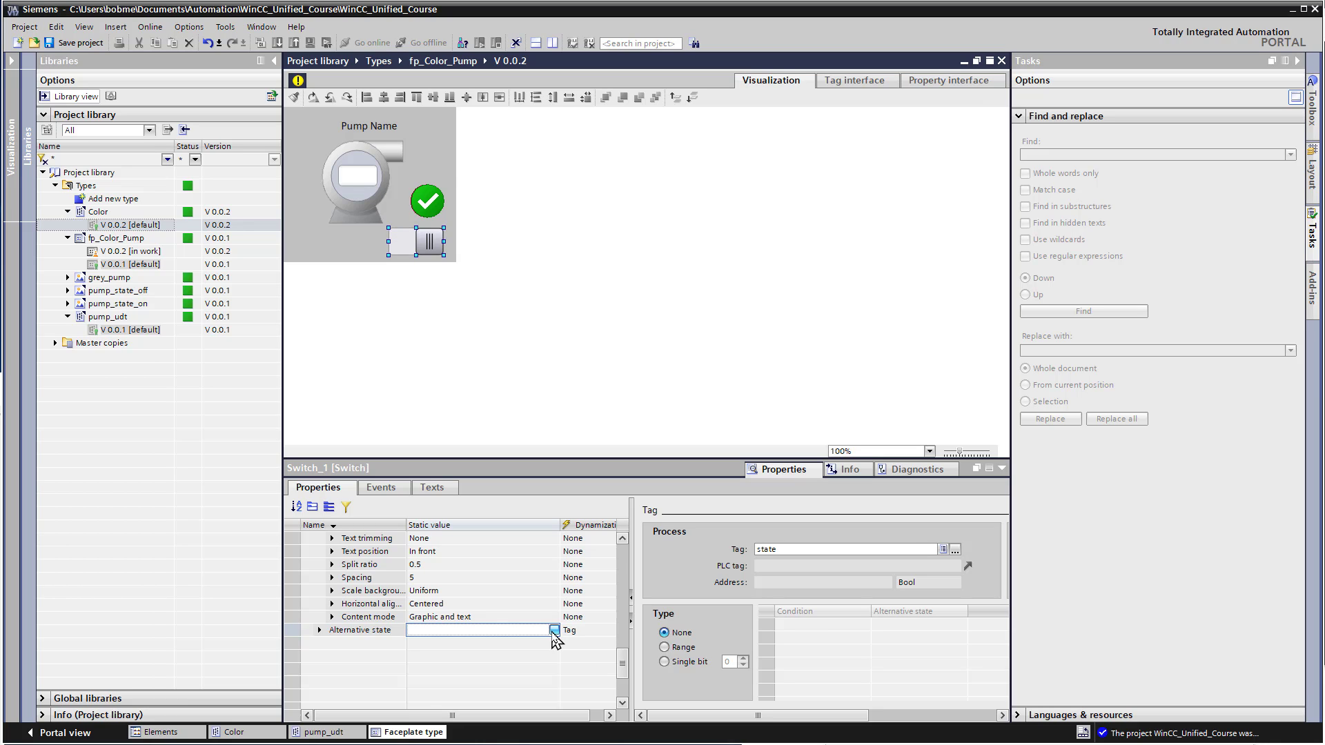
Set the switch's Text with pressed button to On and its Text to Off
scroll(618, 663, up, 3)
click(472, 565)
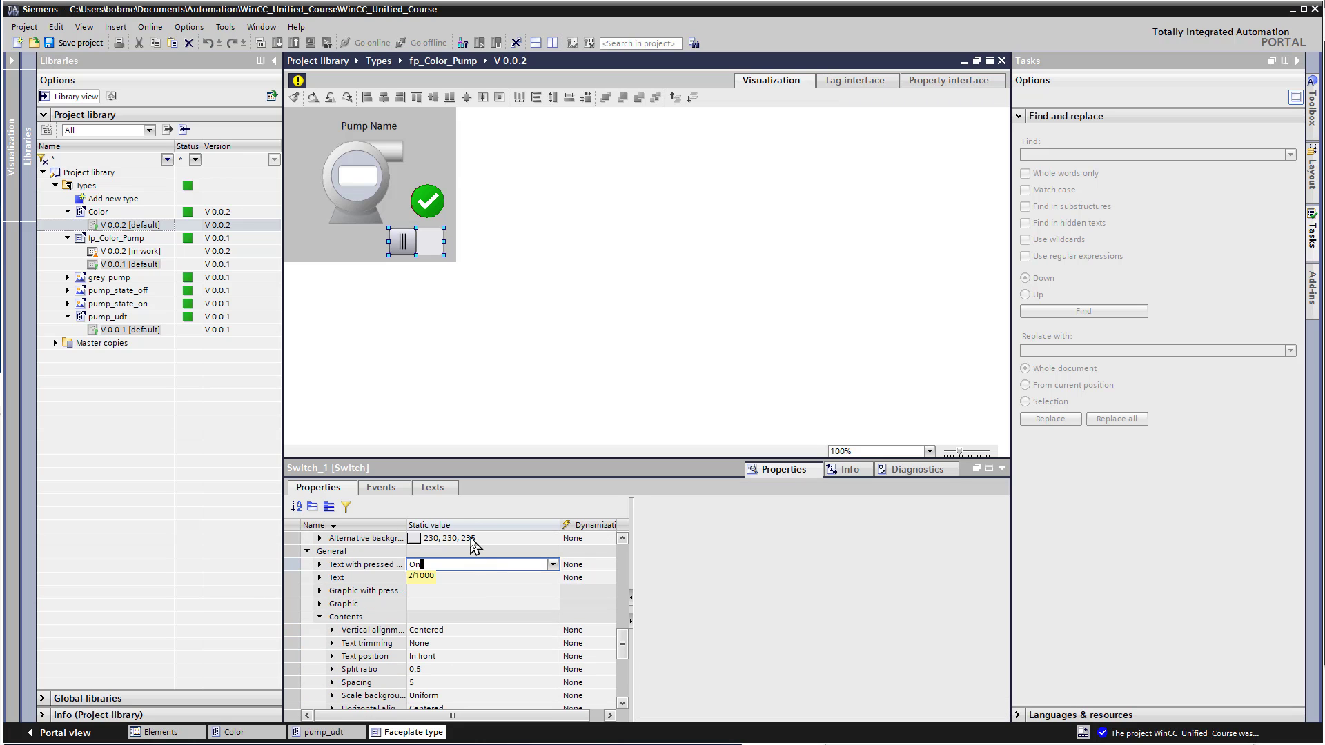
click(463, 577)
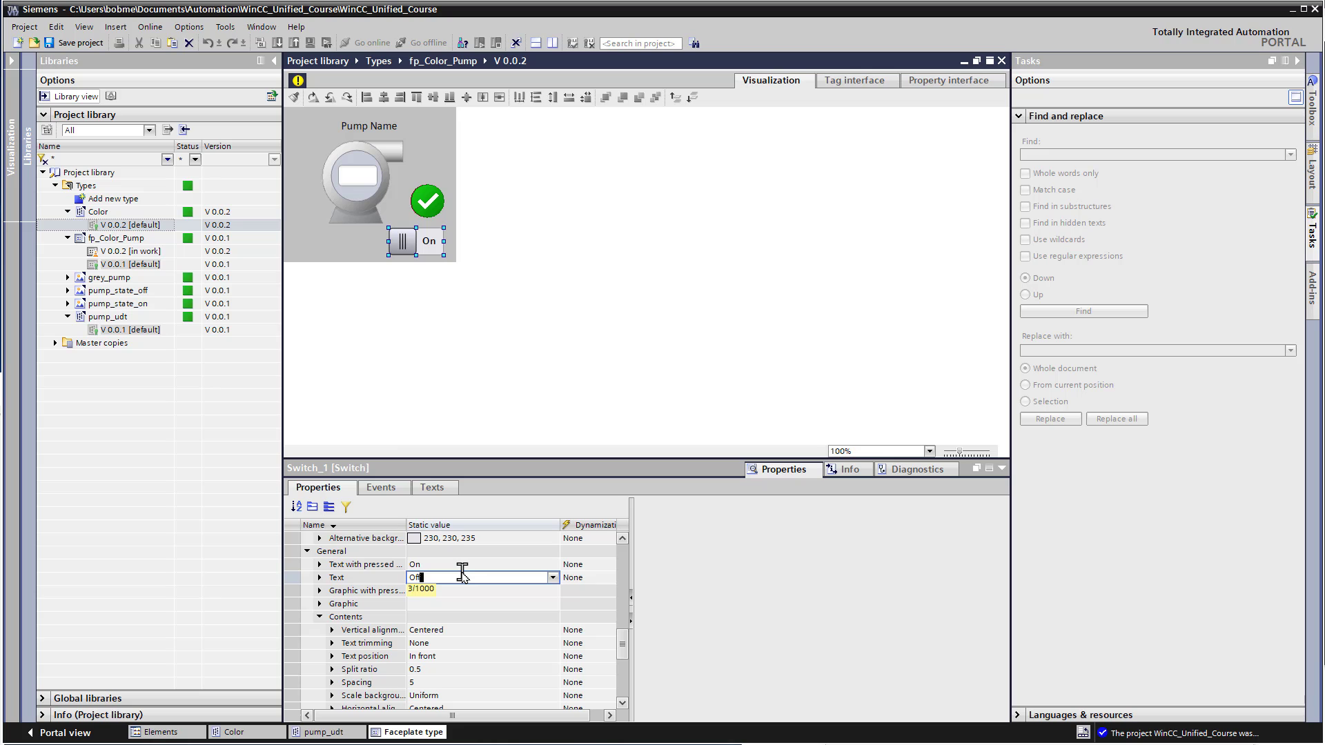
text(Off)
Move the green check mark up to uncover the graphic beneath it and move it back into place
click(427, 201)
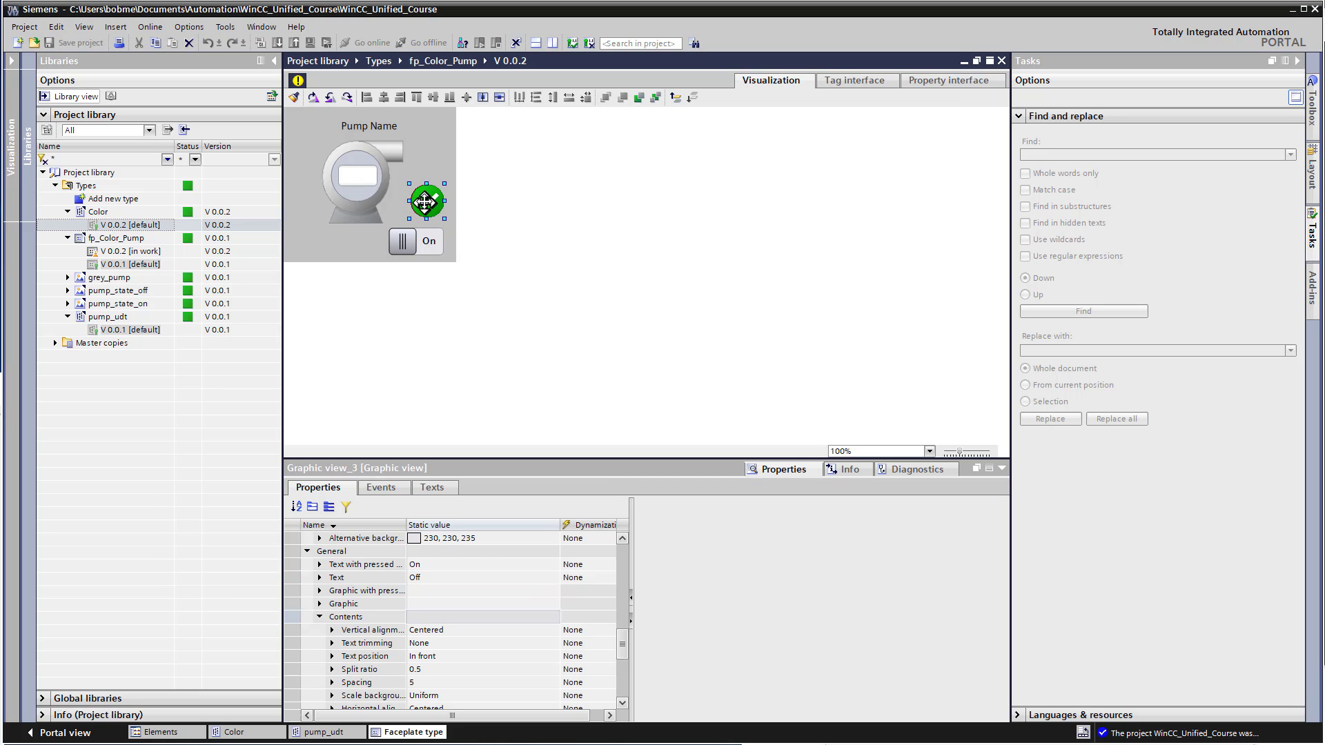
drag(425, 203, 424, 186)
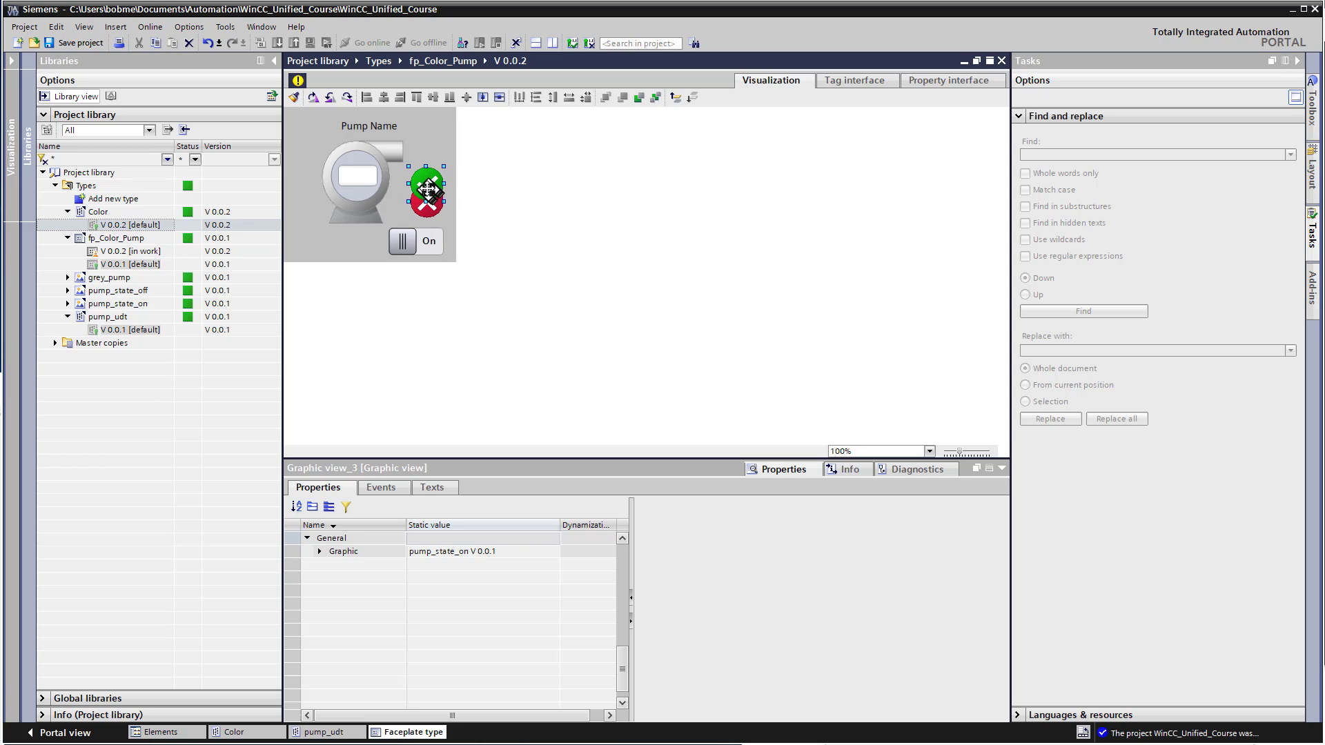
drag(422, 183, 422, 200)
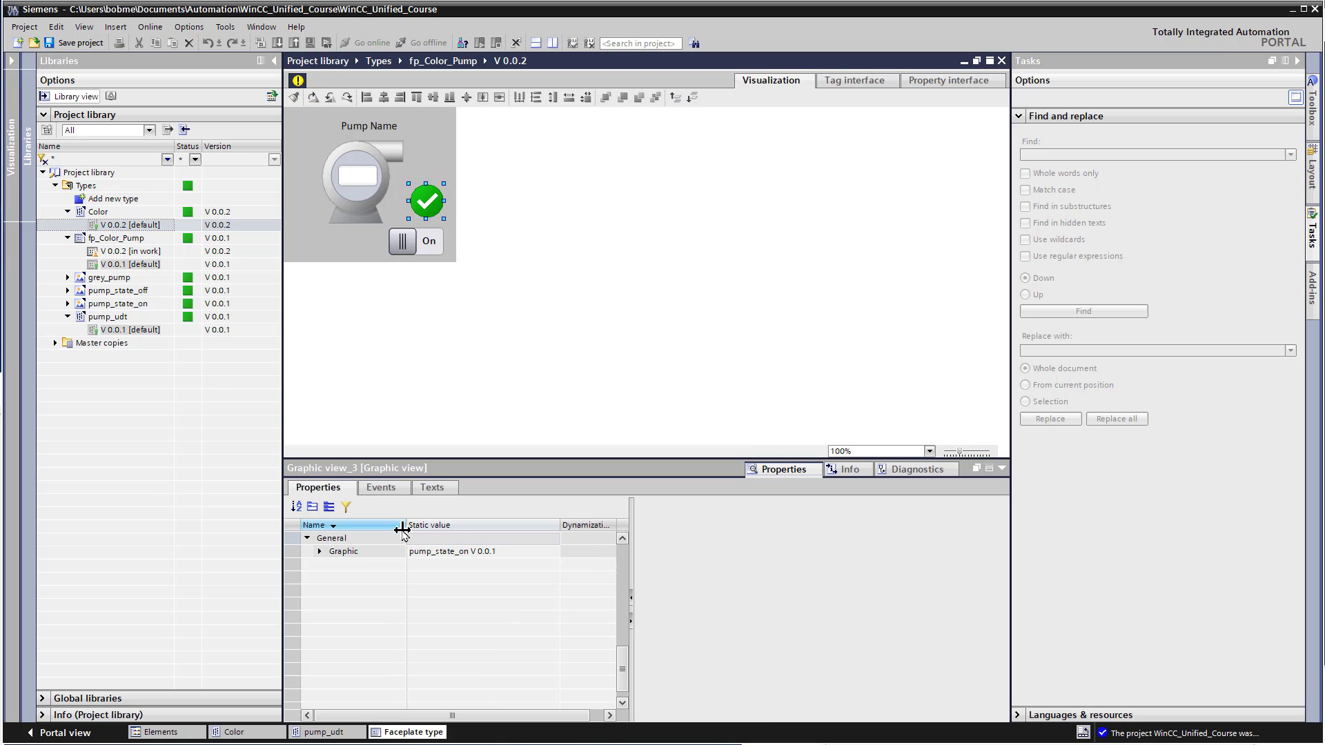
Dynamize the visibility of the green check mark graphic with a tag, assigning the interface tag state
drag(623, 670, 624, 583)
click(570, 657)
click(568, 659)
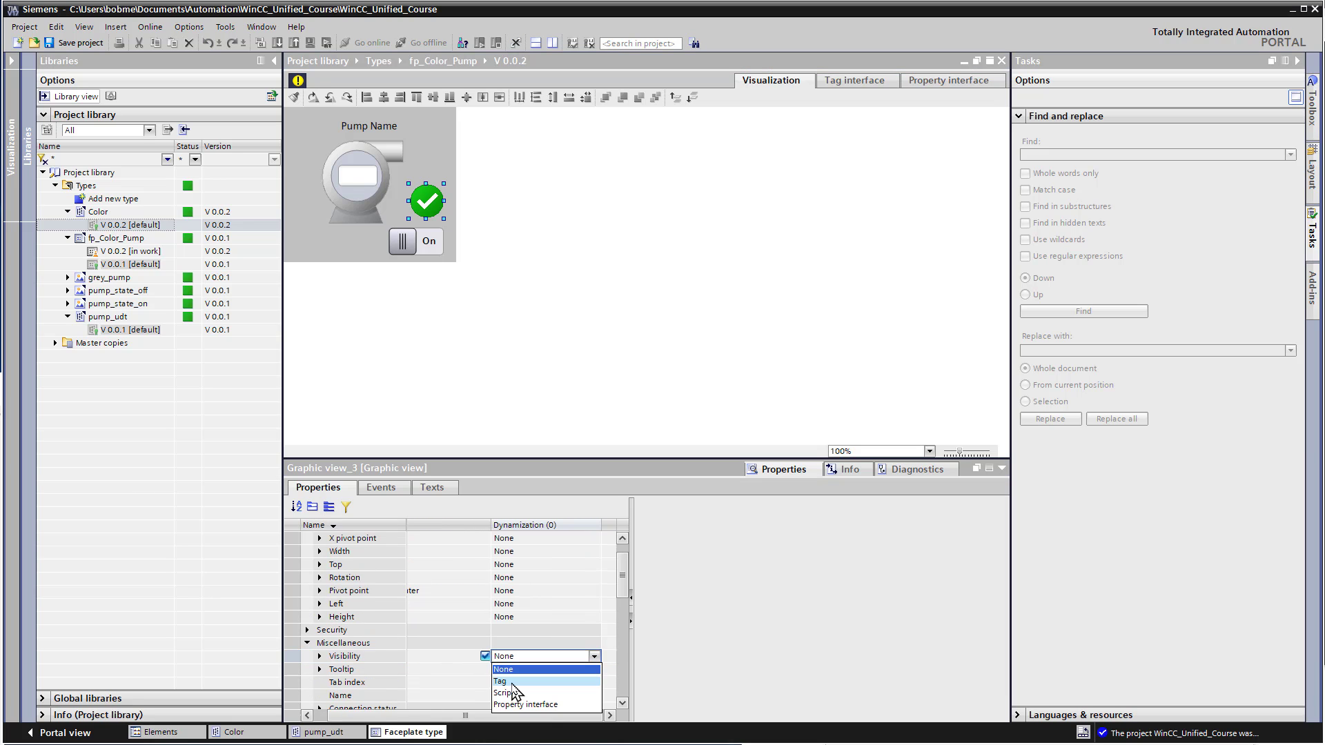
click(511, 682)
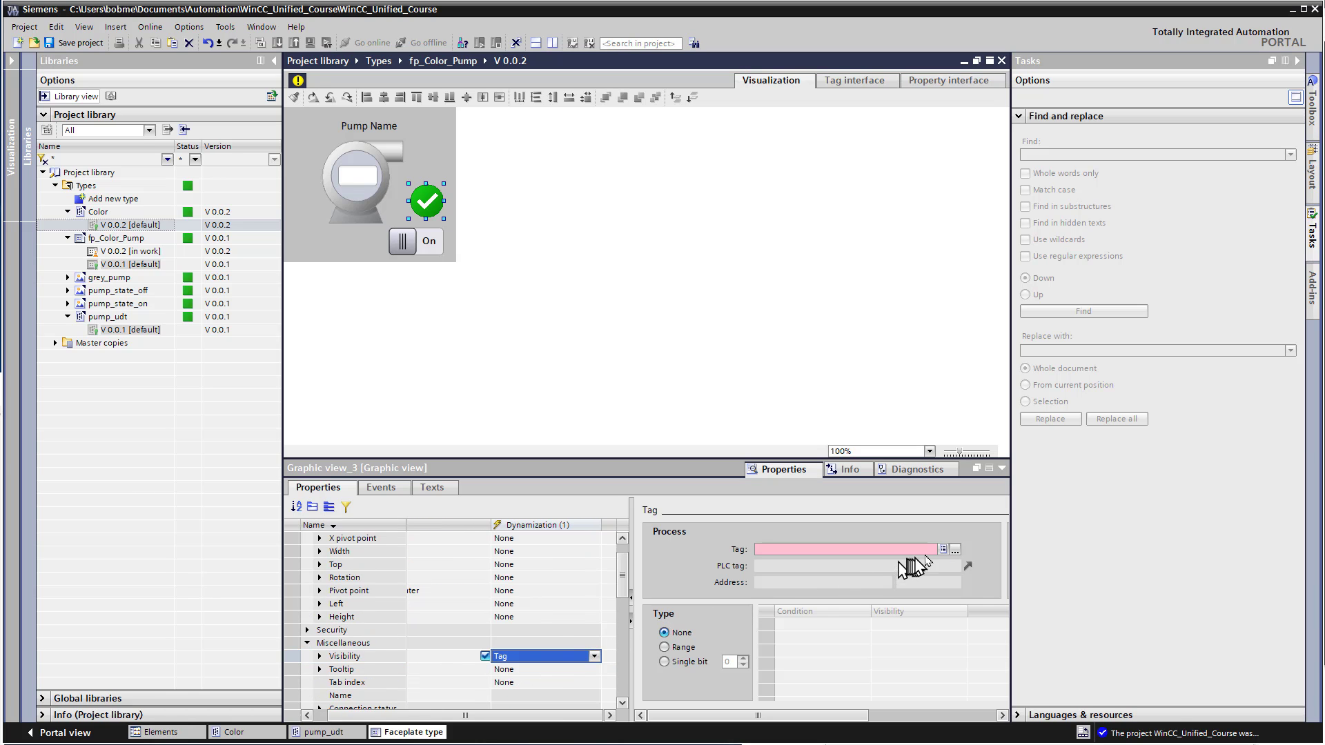
click(956, 550)
click(957, 632)
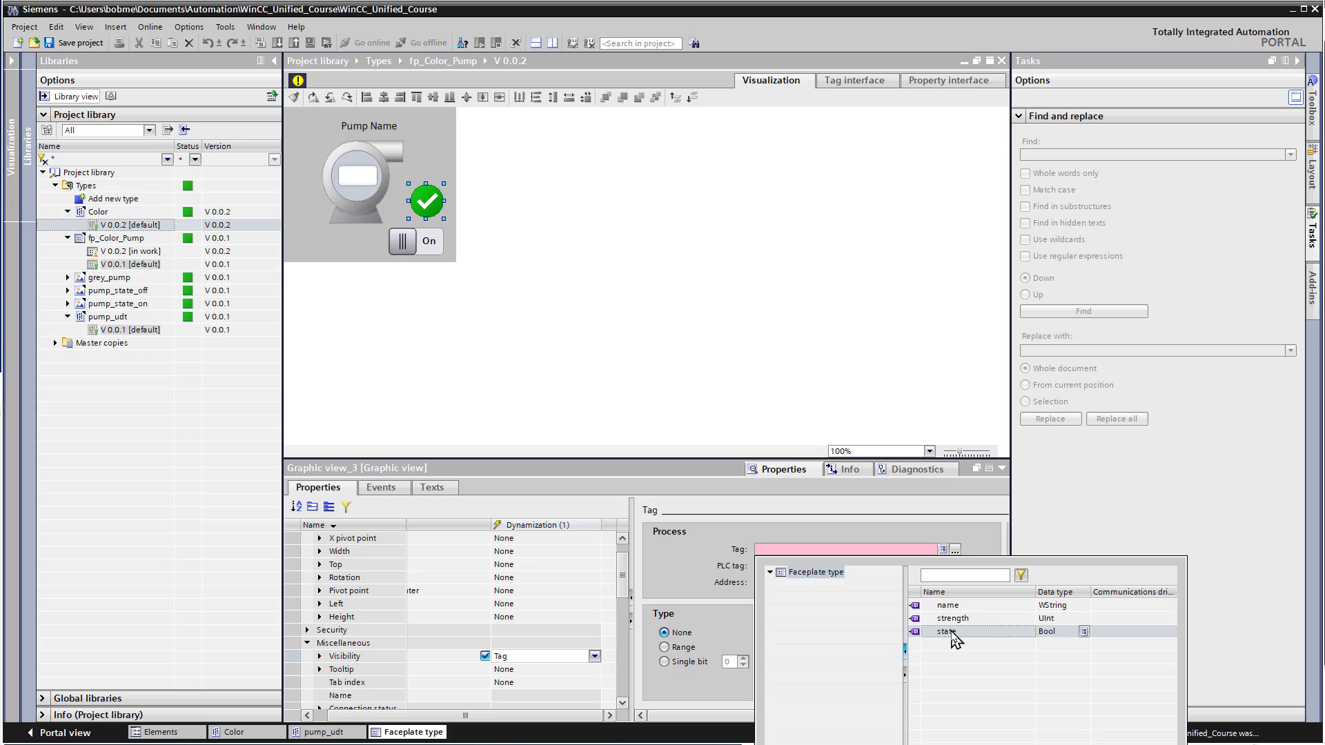
click(1136, 744)
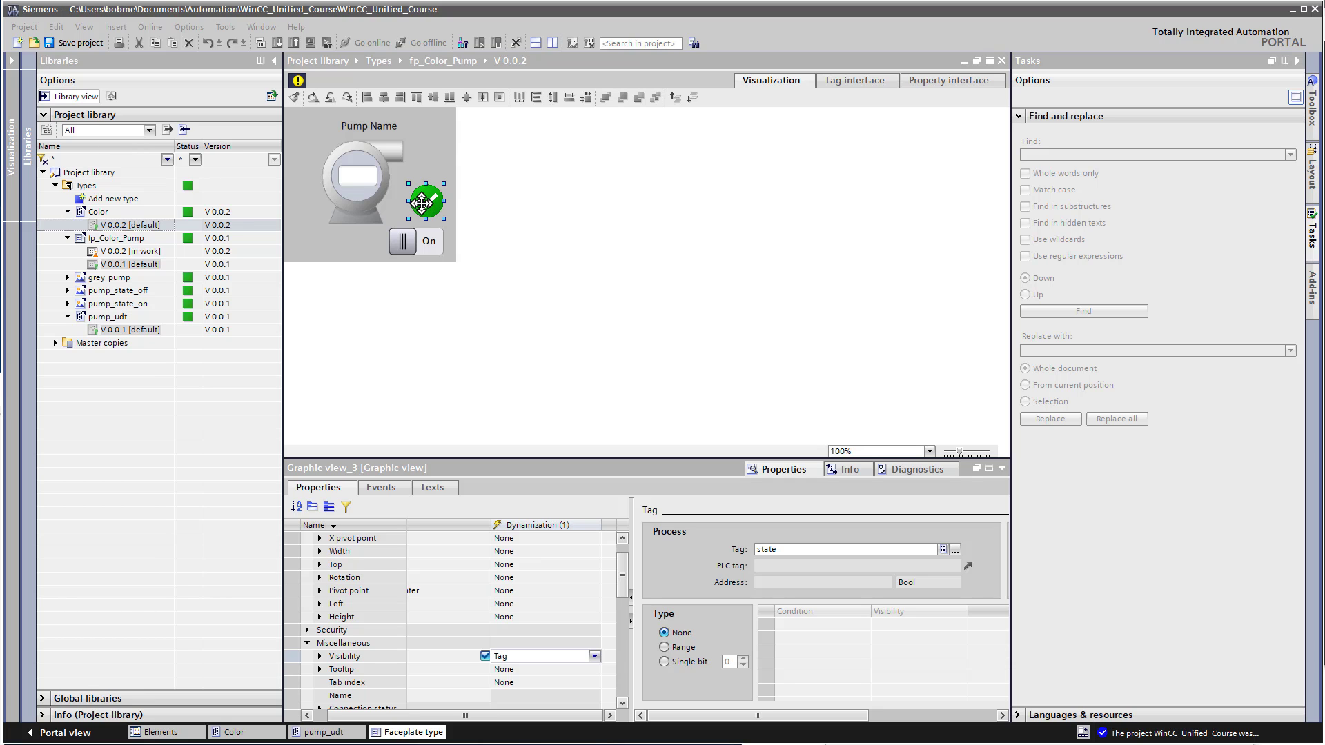
Release version 0.0.2 of the fp_Color_Pump faceplate type, deleting unused versions without the default identifier
click(948, 81)
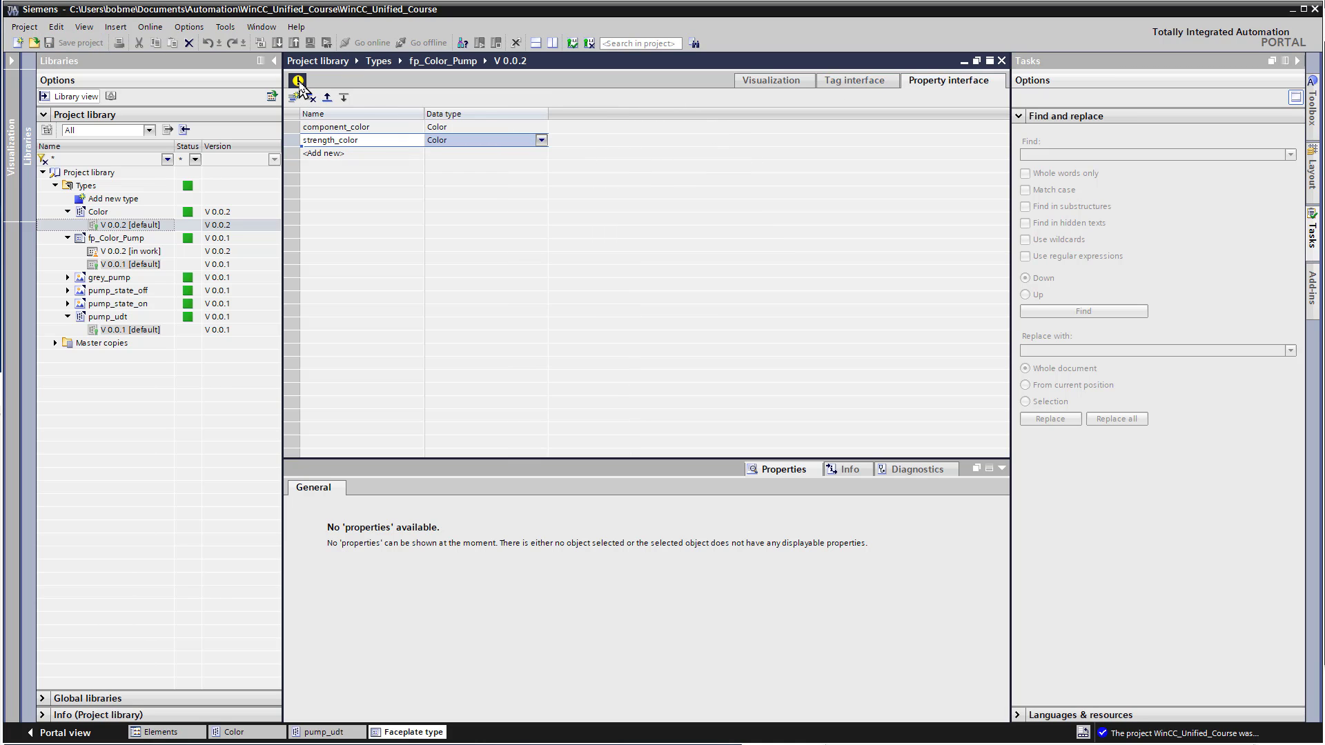
click(298, 81)
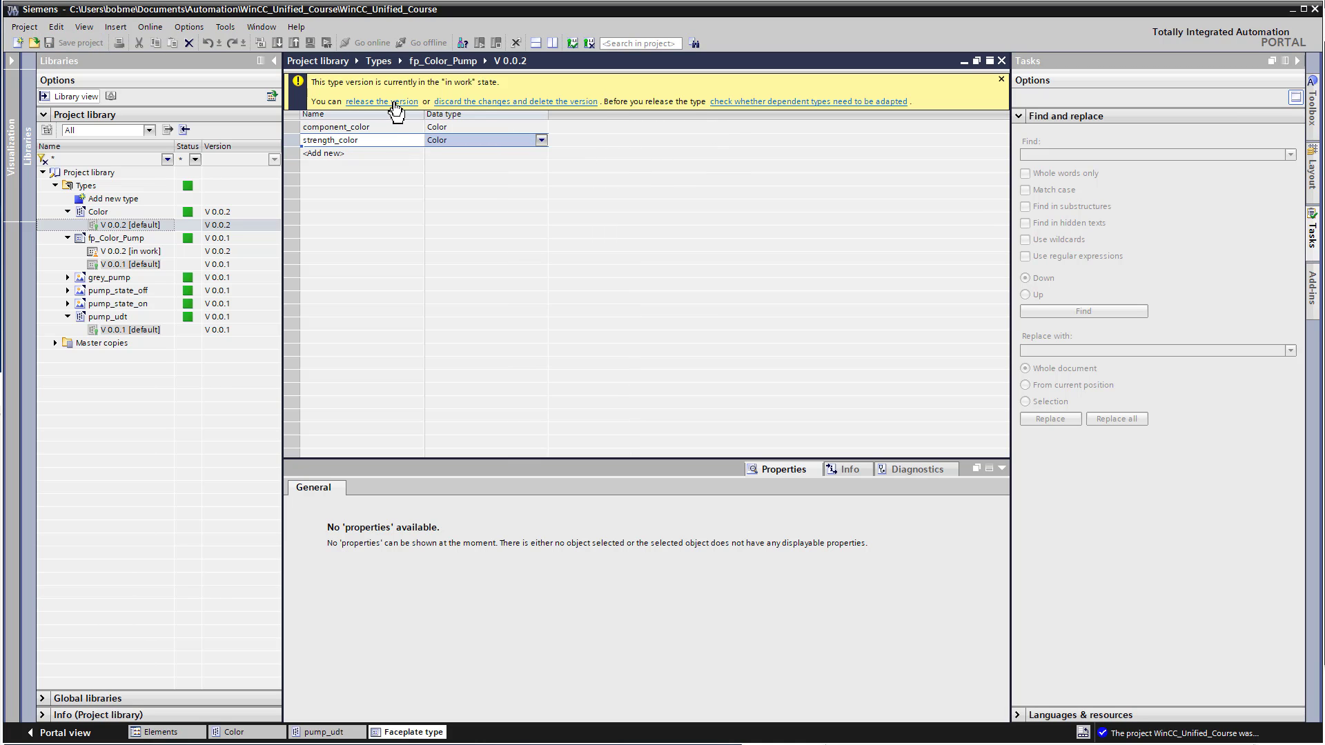
click(394, 102)
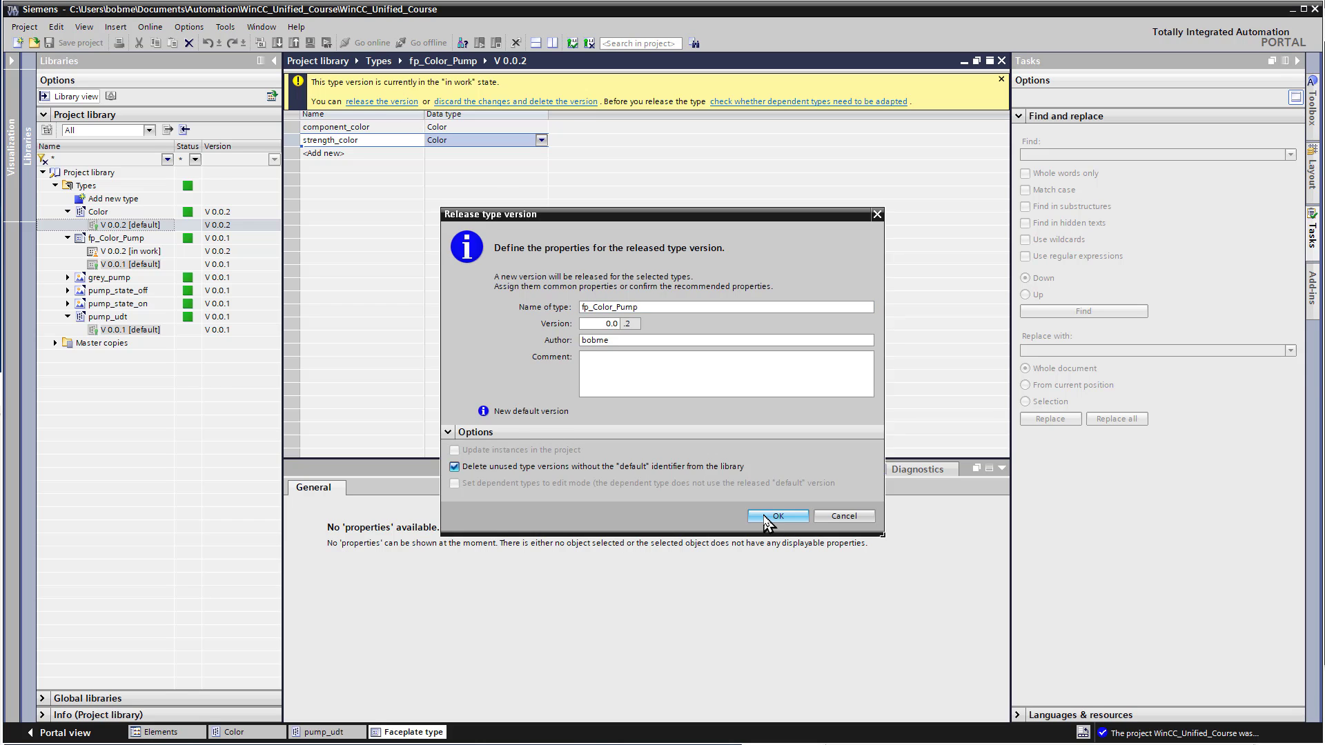
click(765, 518)
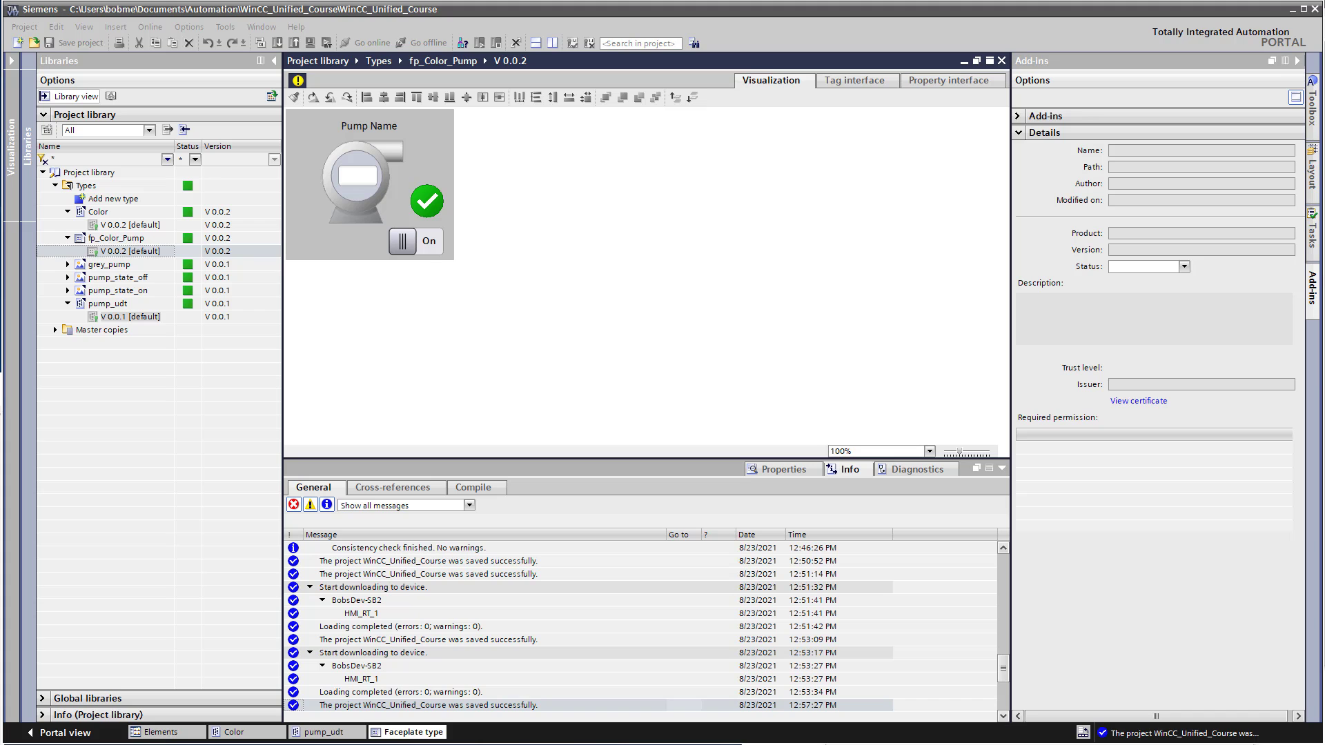
Return to the device project and open the color tag table under HMI_RT_1's HMI tags
click(11, 133)
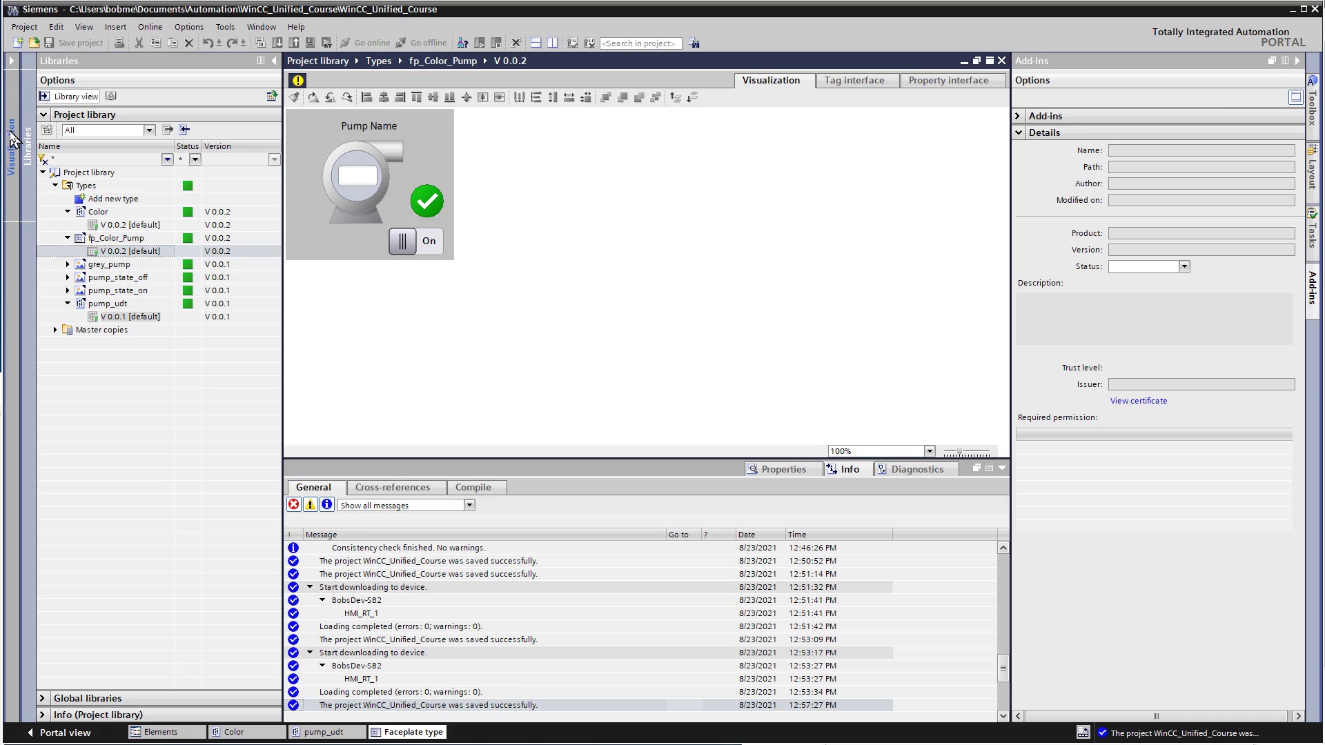
click(13, 131)
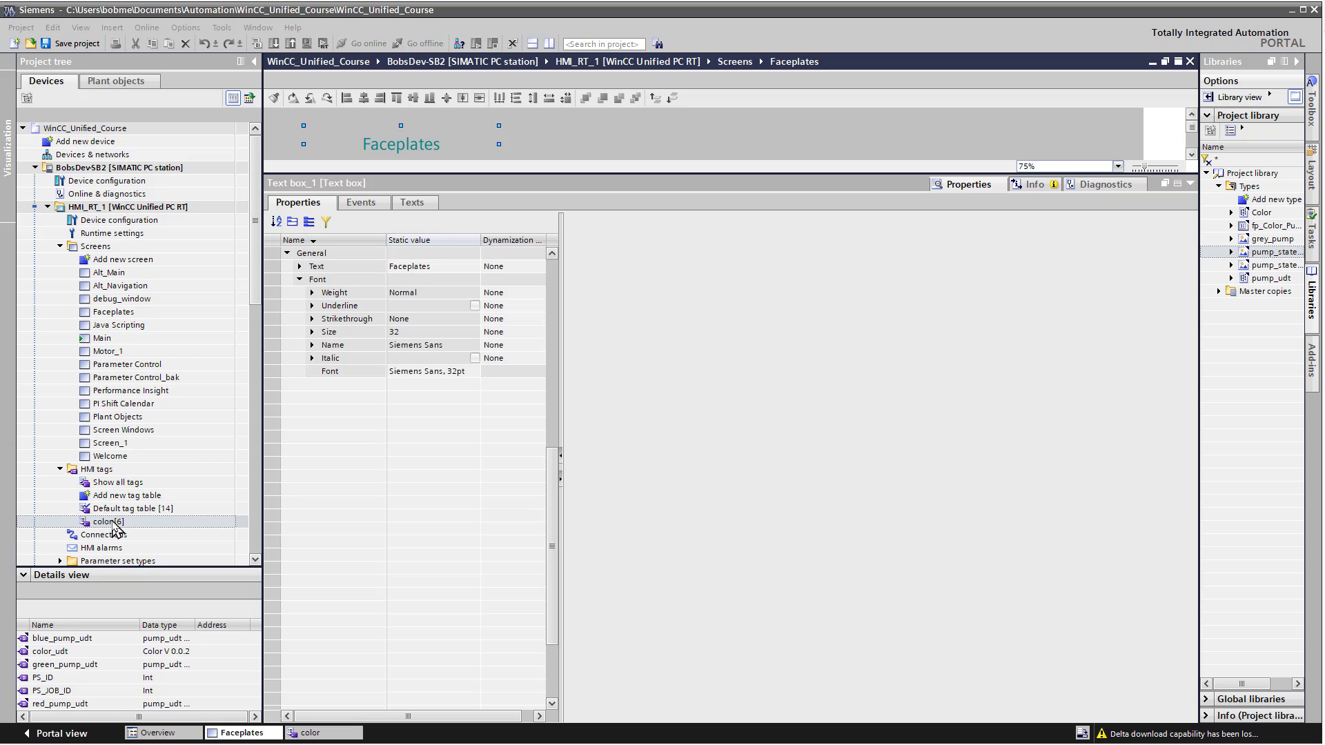
double_click(110, 523)
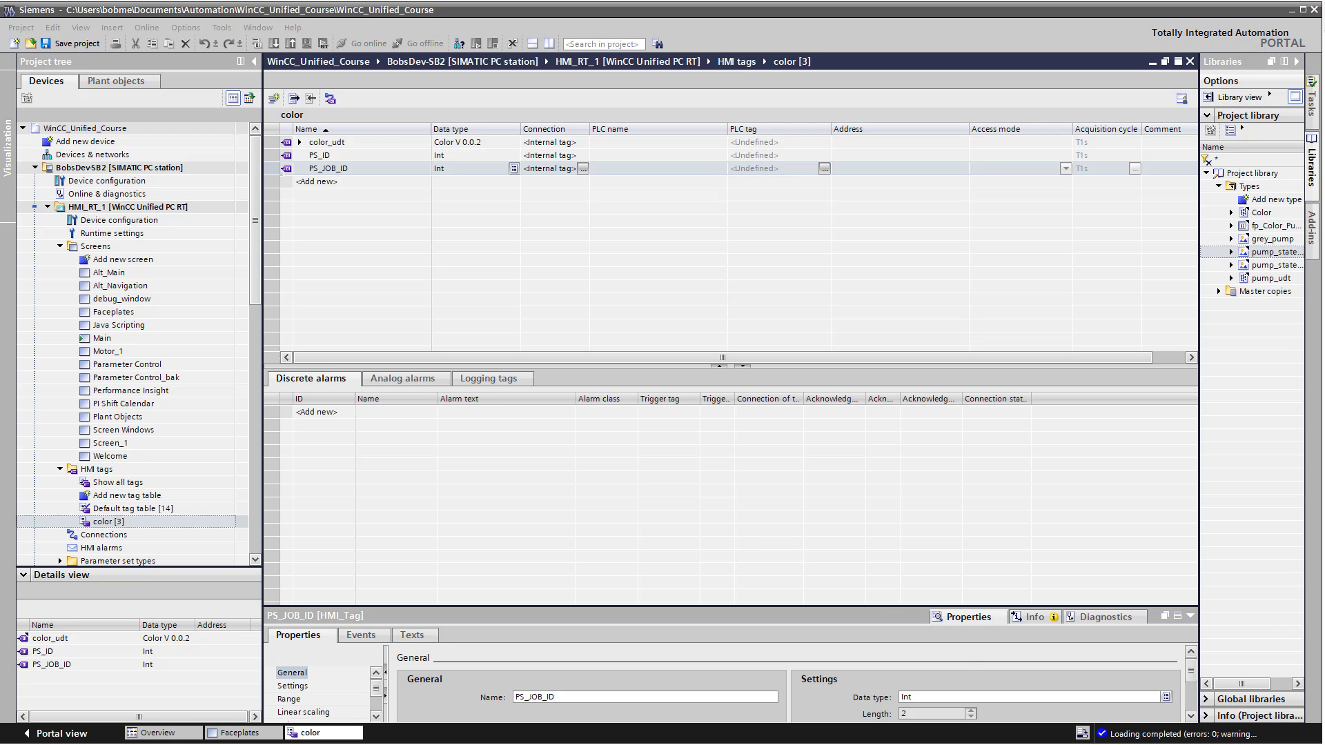
Add a tag named red_pump_udt with data type pump_udt V 0.0.1 to the color tag table, accepting the loss of delta download
click(327, 185)
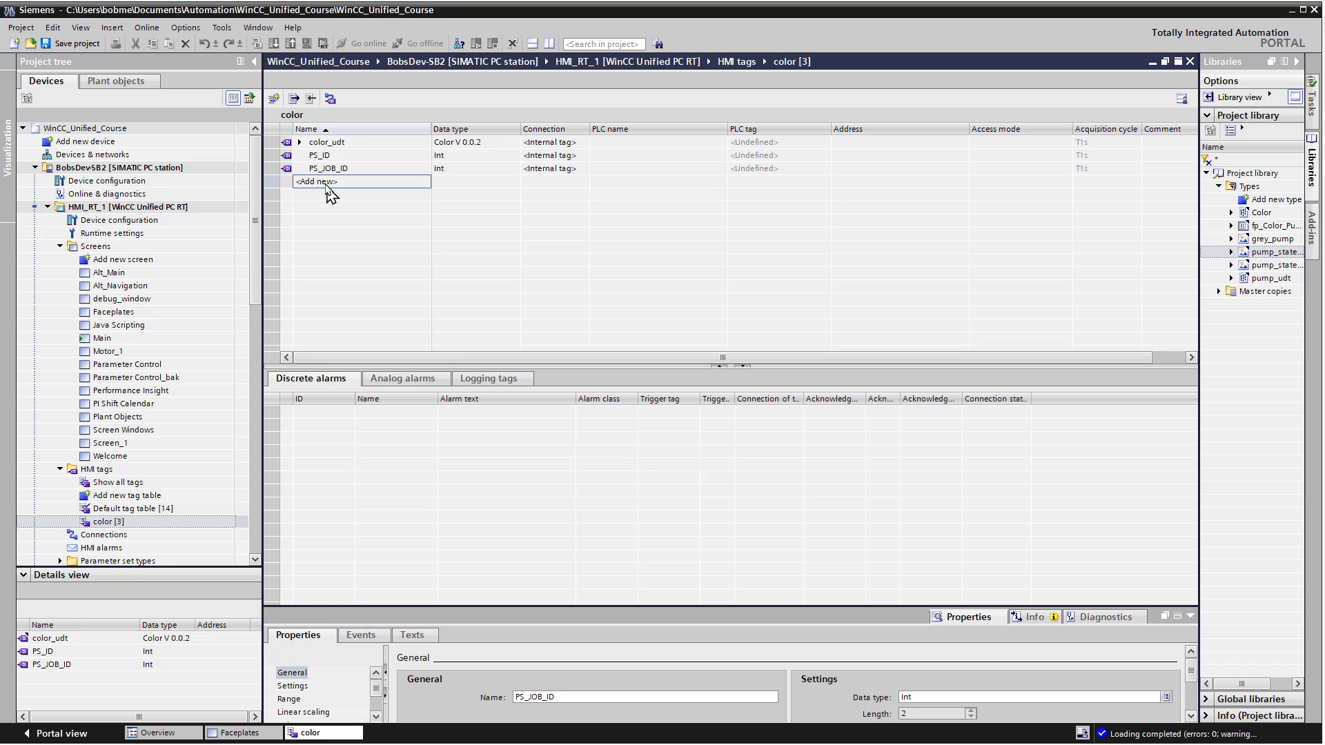
click(329, 182)
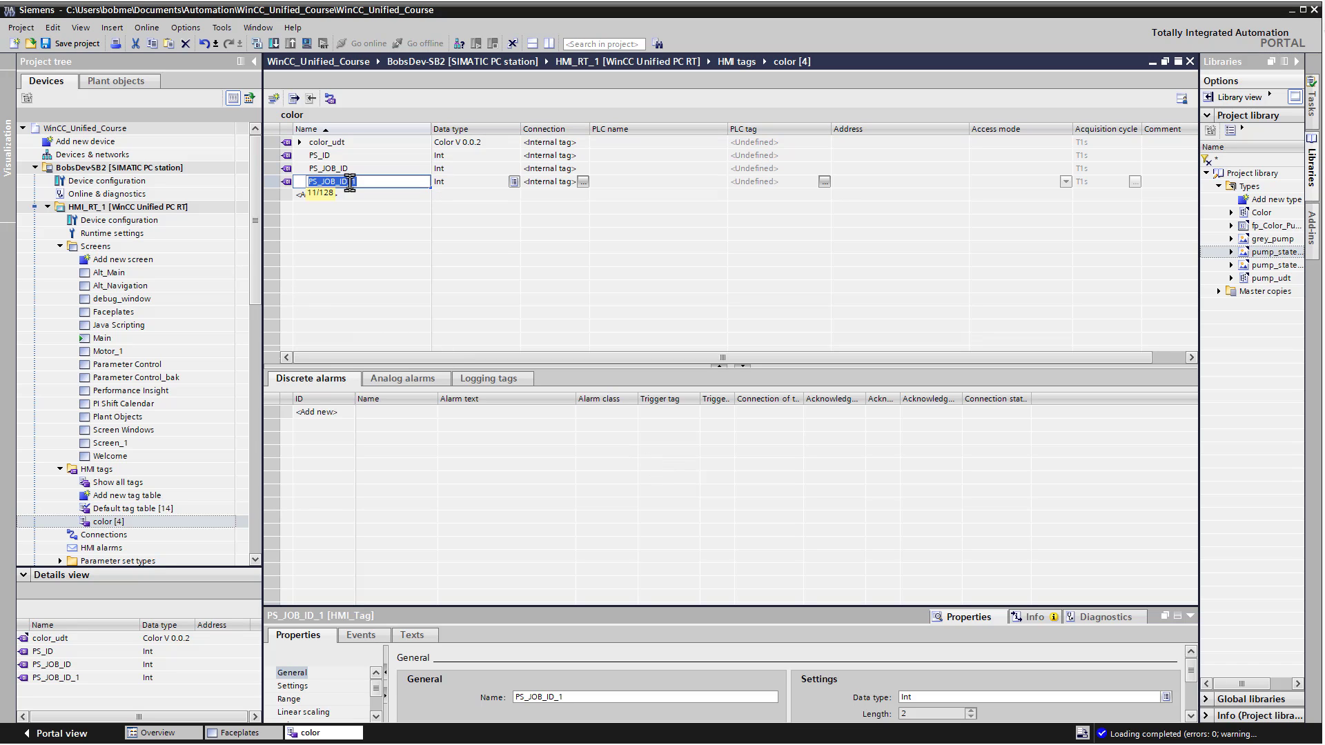
text(red_pump_udt)
key(Return)
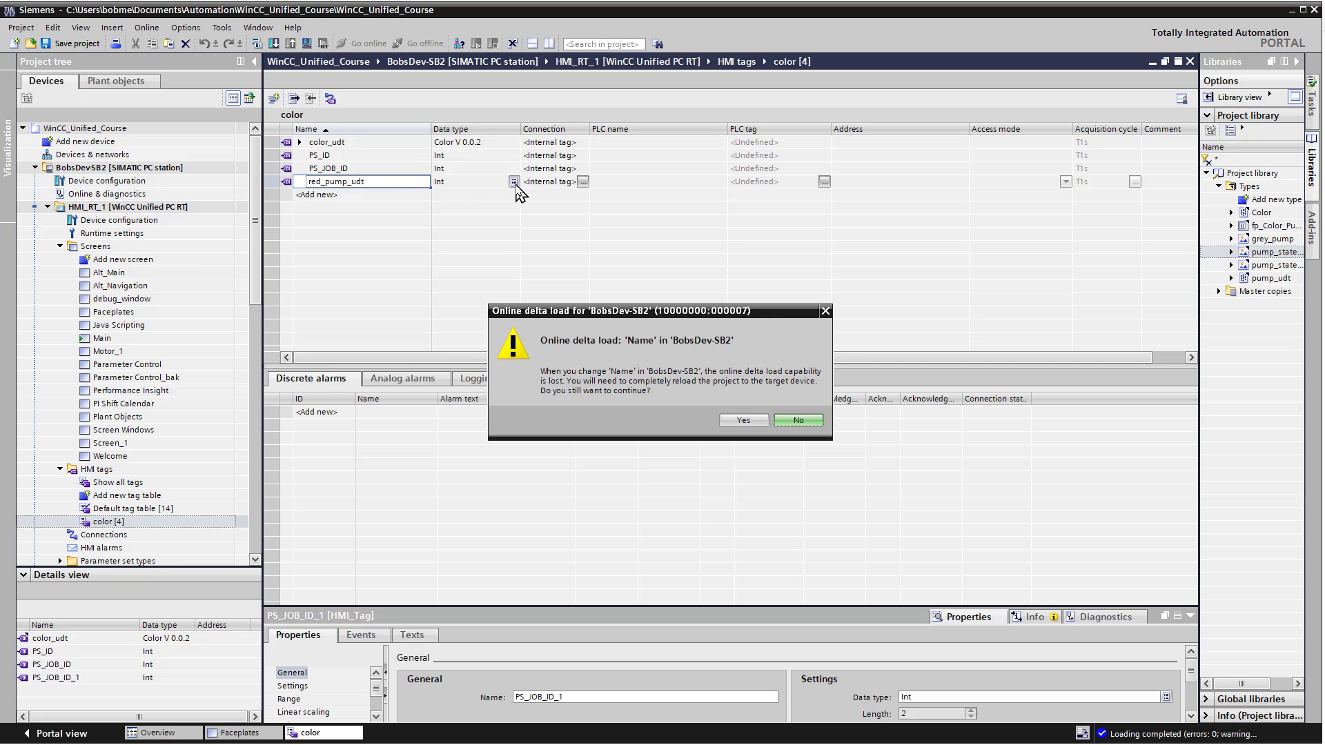
click(734, 419)
drag(543, 224, 549, 274)
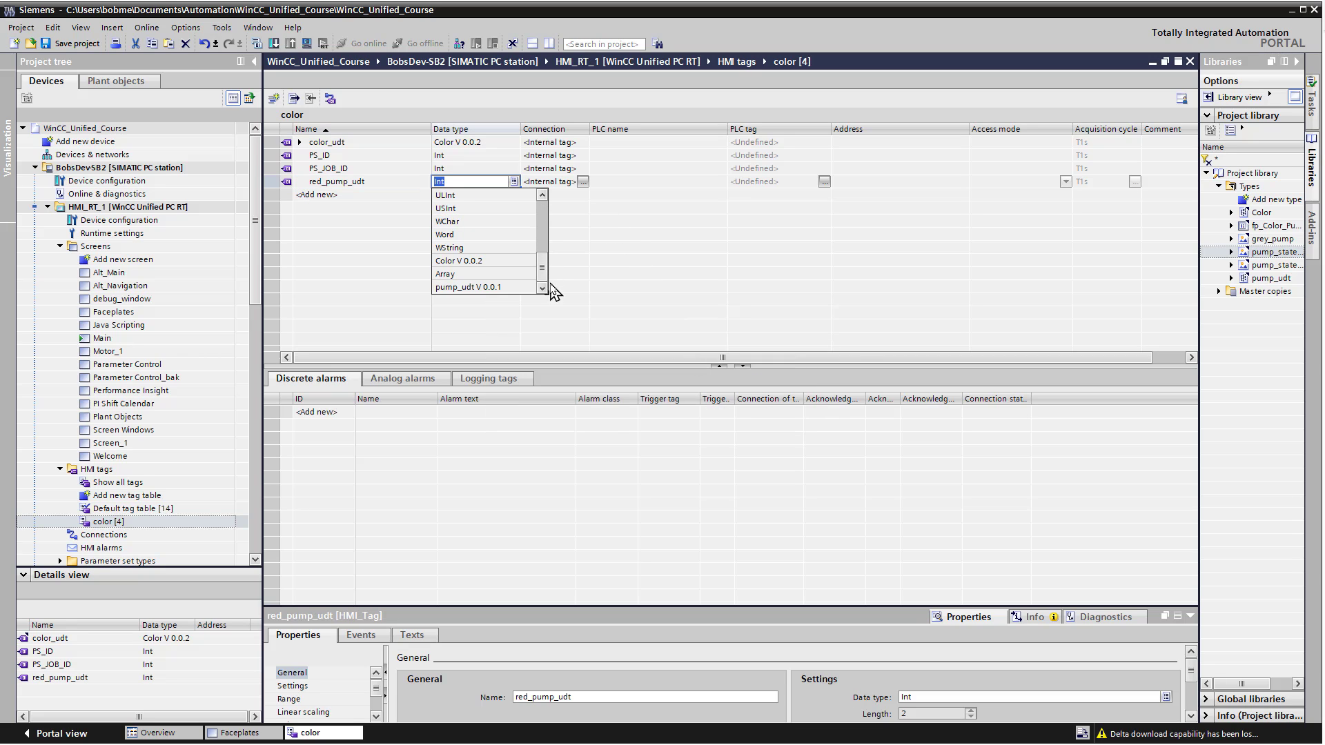
click(455, 287)
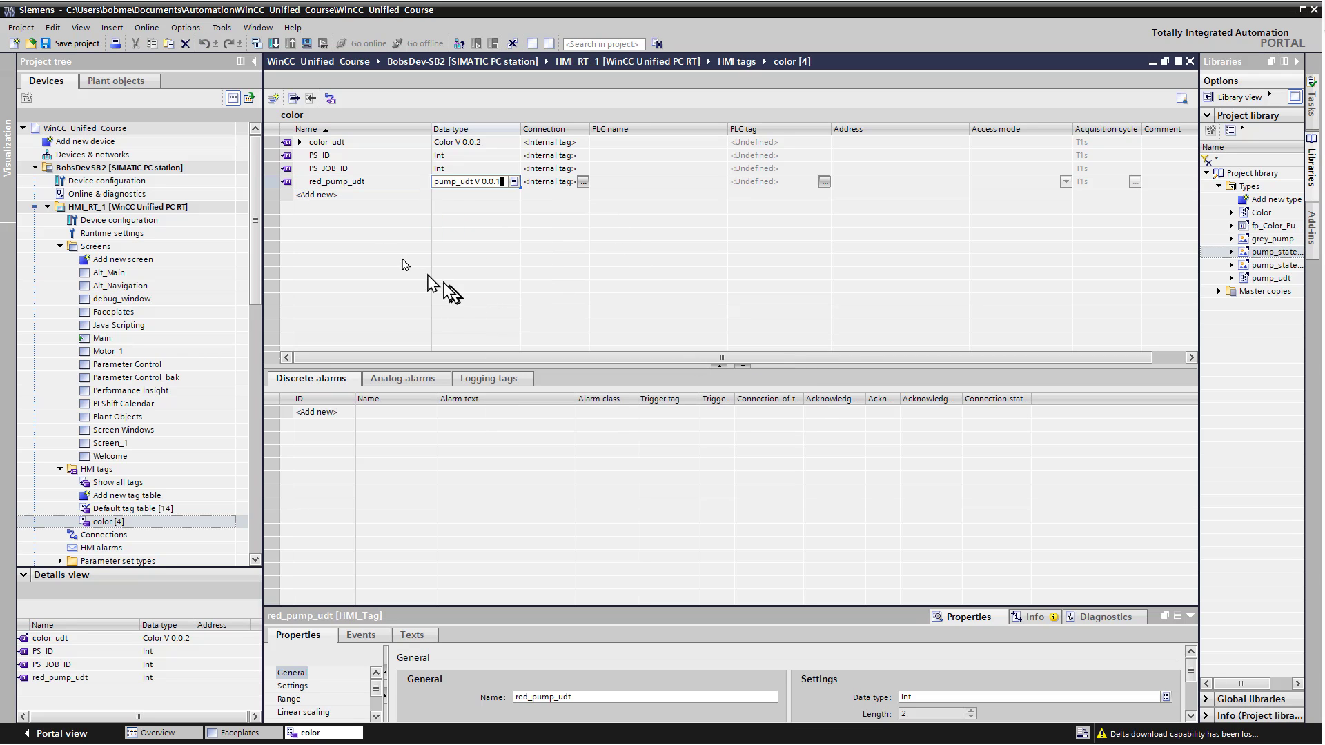
Add a tag named green_pump_udt with data type pump_udt V 0.0.1 to the color tag table
click(338, 194)
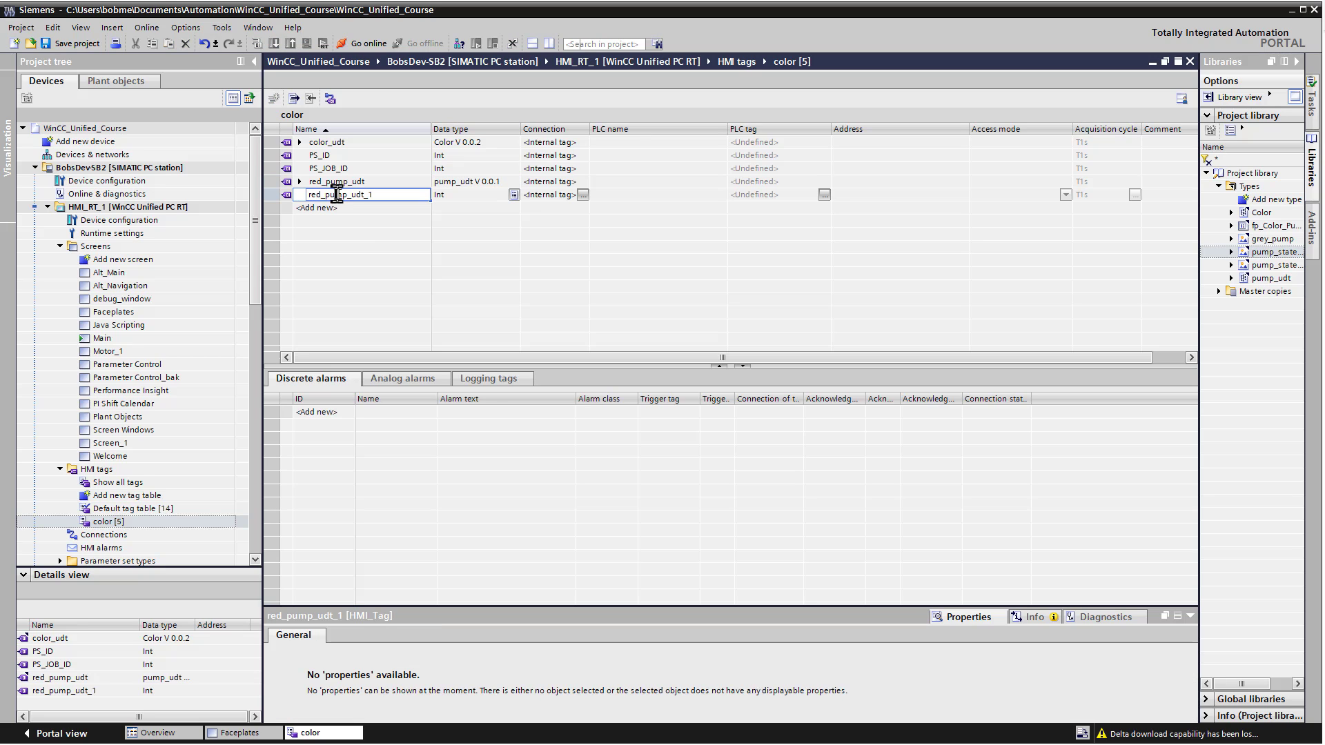
key(BackSpace)
key(BackSpace)
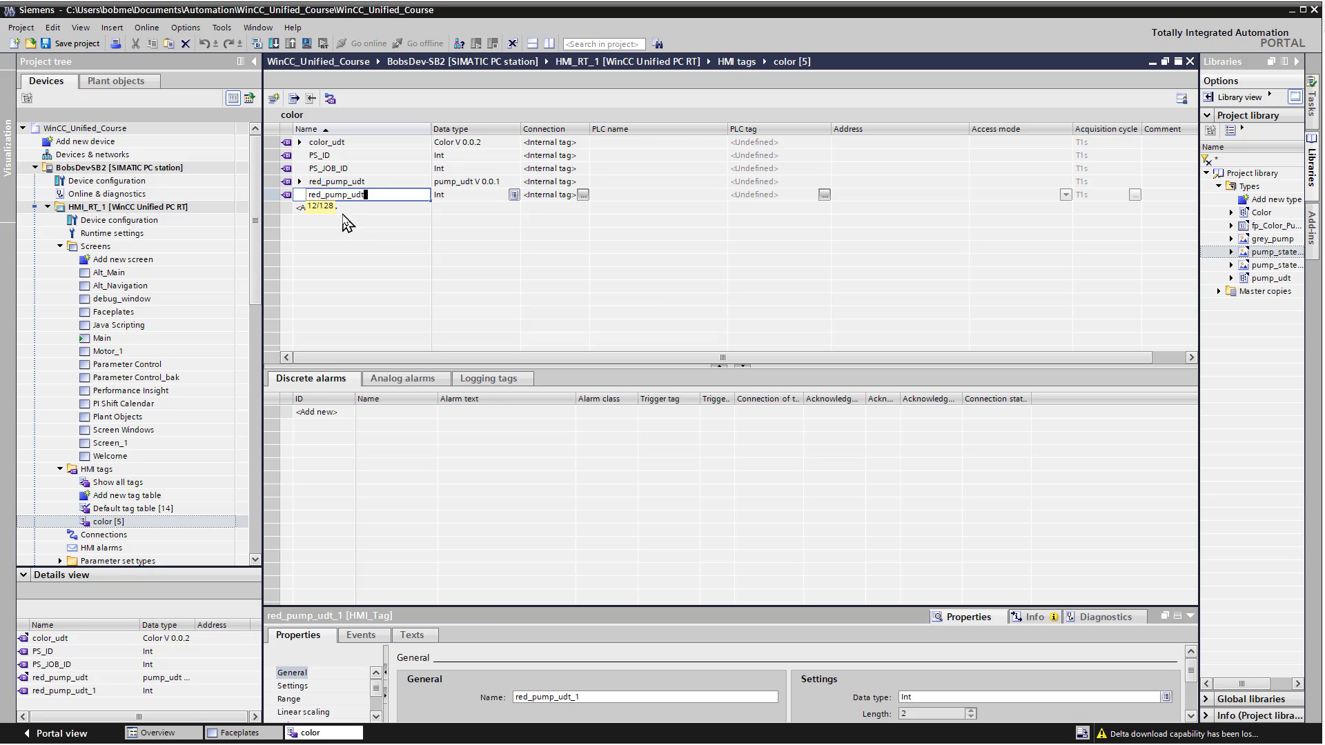
drag(322, 196, 247, 198)
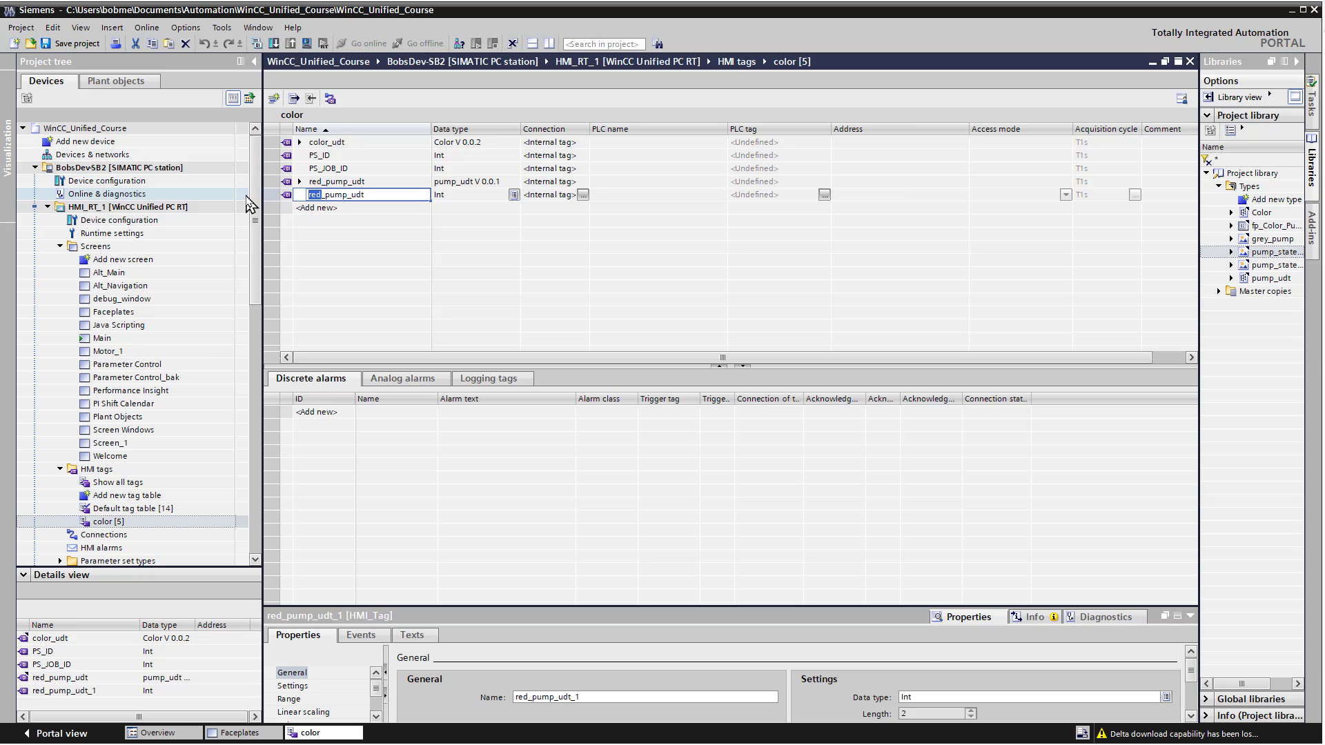
text(green)
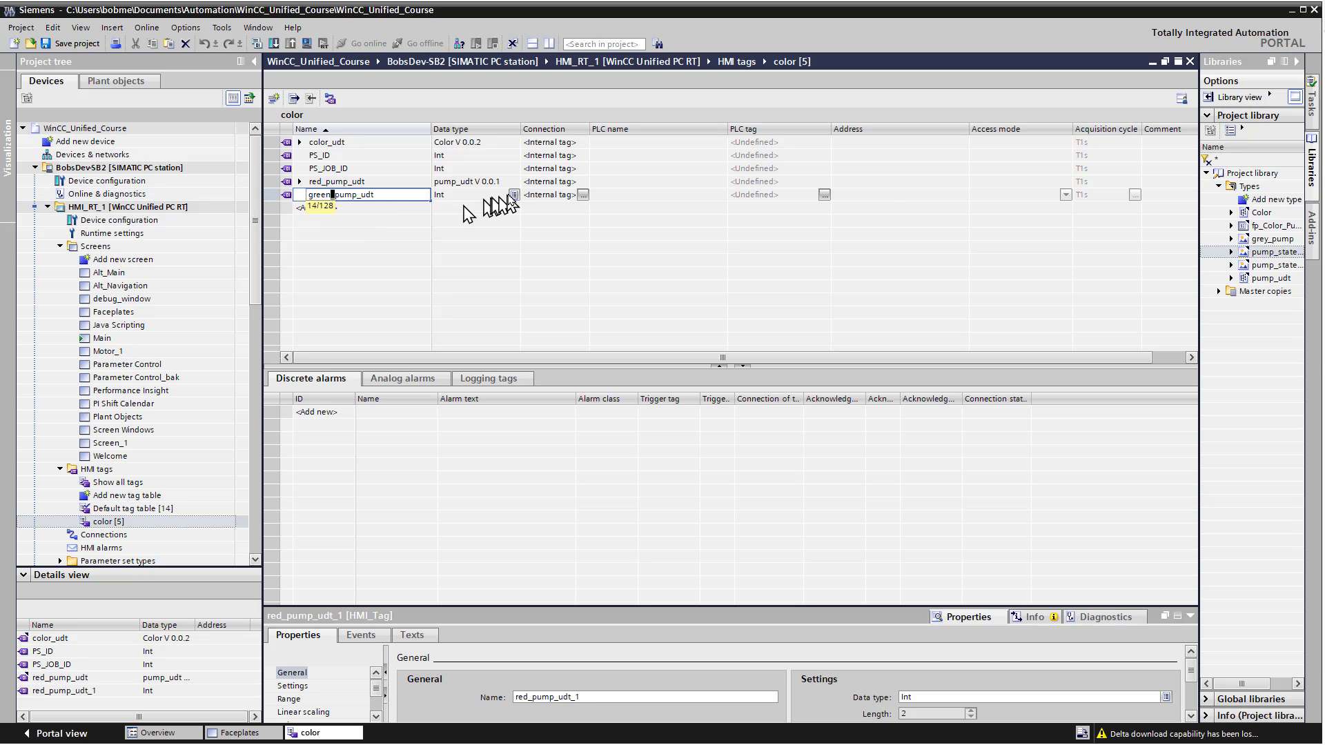
click(514, 195)
drag(541, 236, 542, 291)
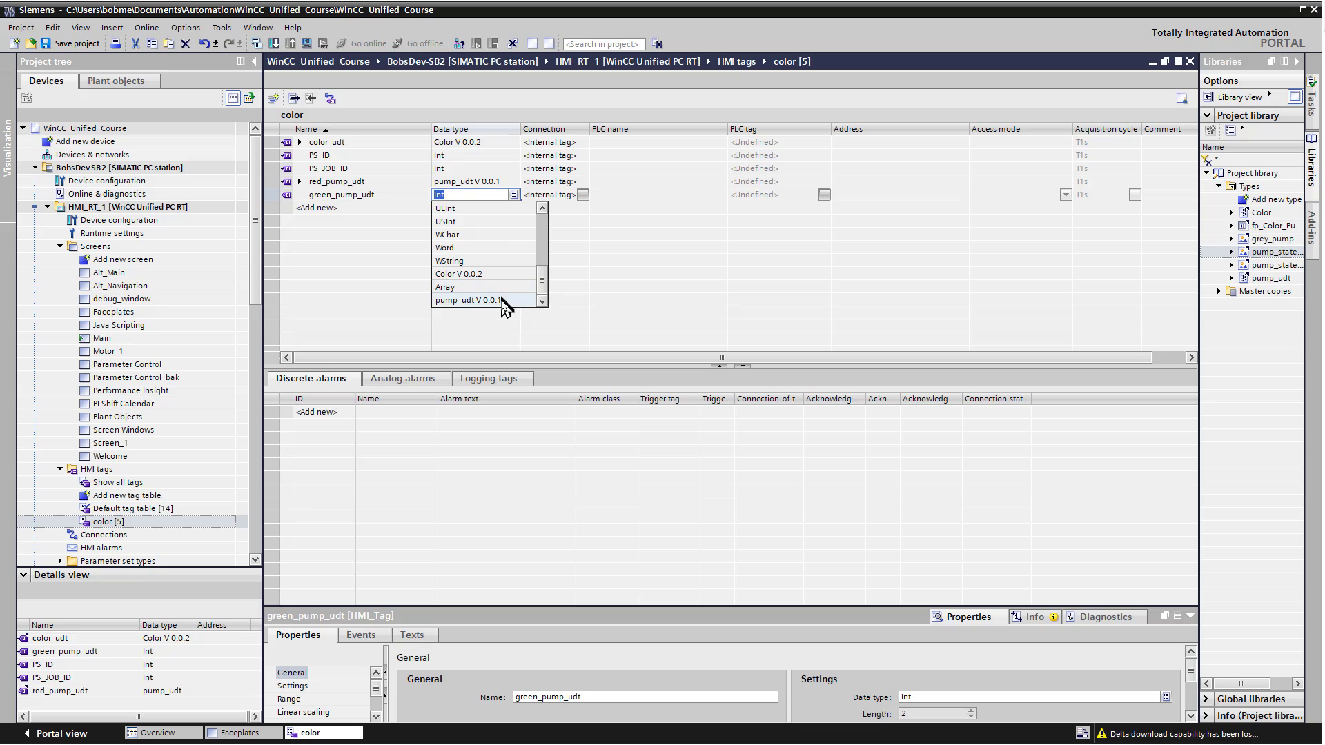
click(503, 300)
Duplicate the green_pump_udt tag and rename the copy to blue_pump_udt
right_click(272, 196)
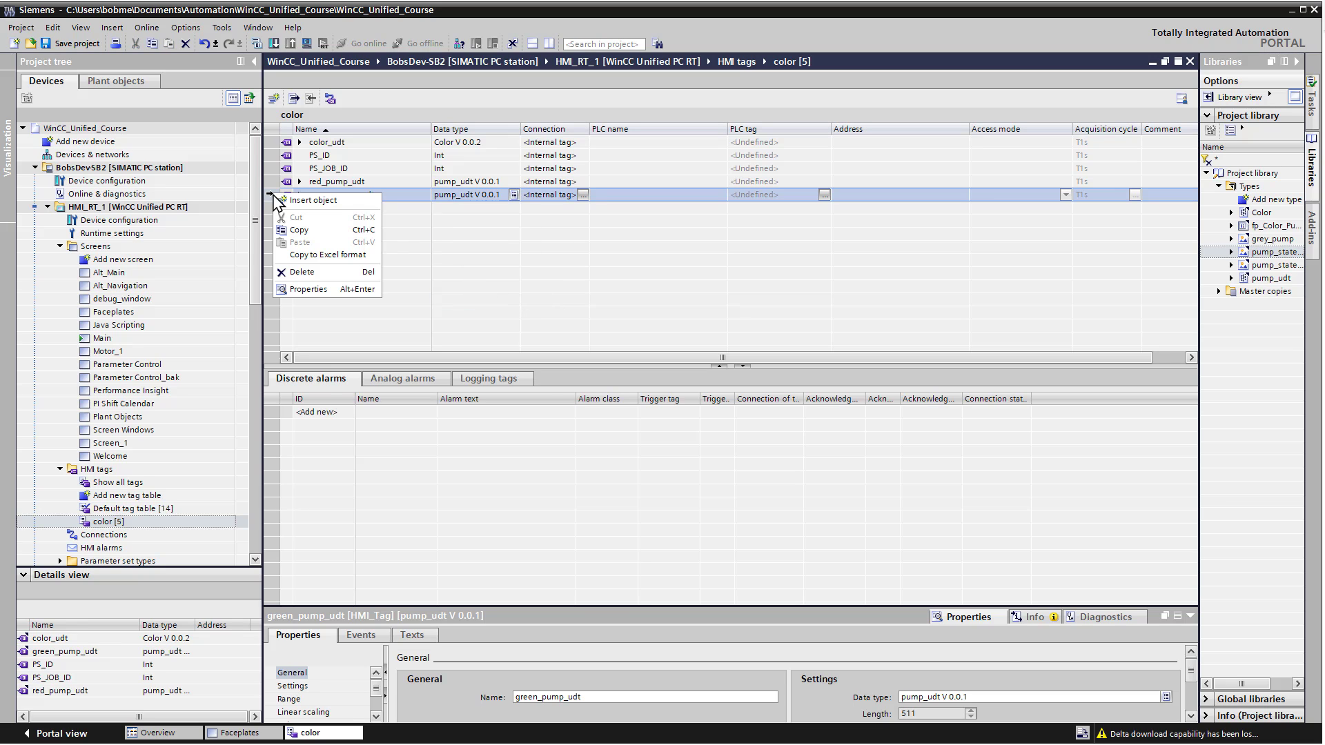
click(299, 230)
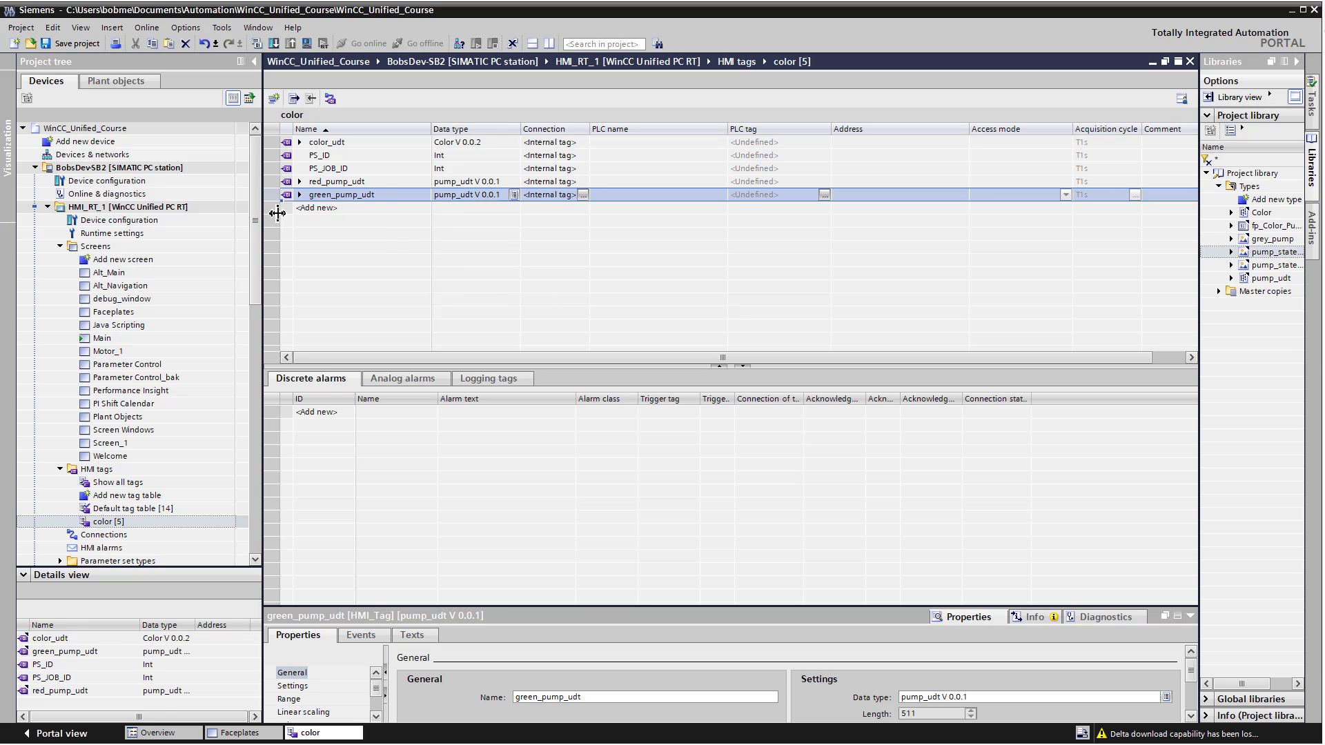
key(ctrl+v)
text(blue)
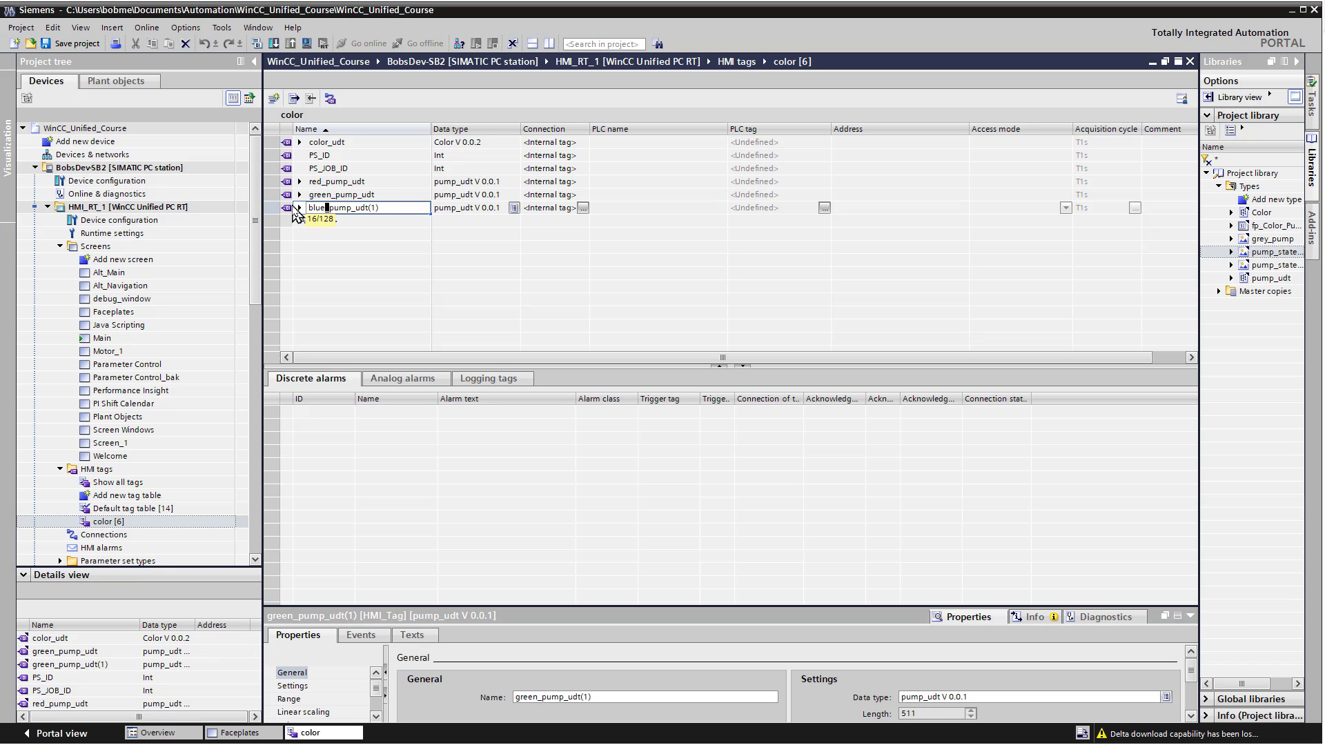
key(BackSpace)
key(BackSpace)
key(BackSpace)
key(Return)
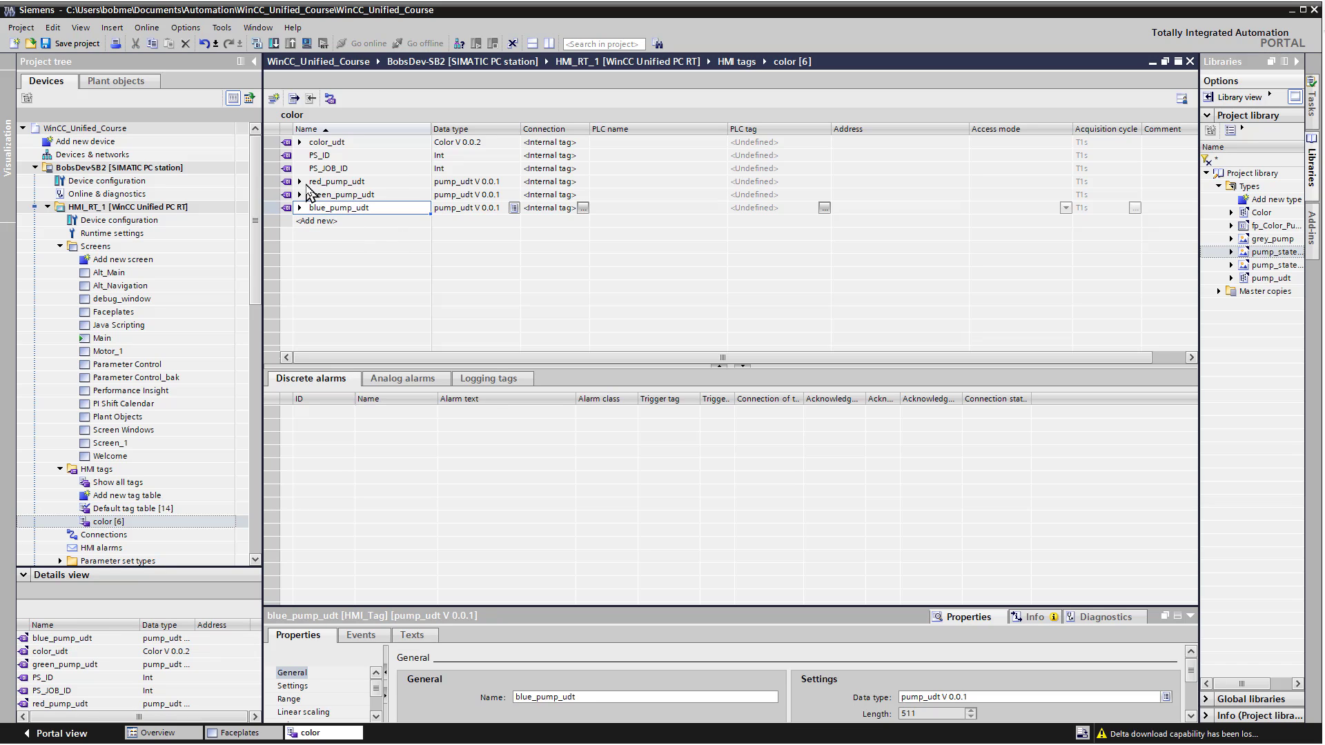
Set the start value of red_pump_udt's name element to Red Pump, enlarging the properties area for editing
click(299, 182)
click(350, 196)
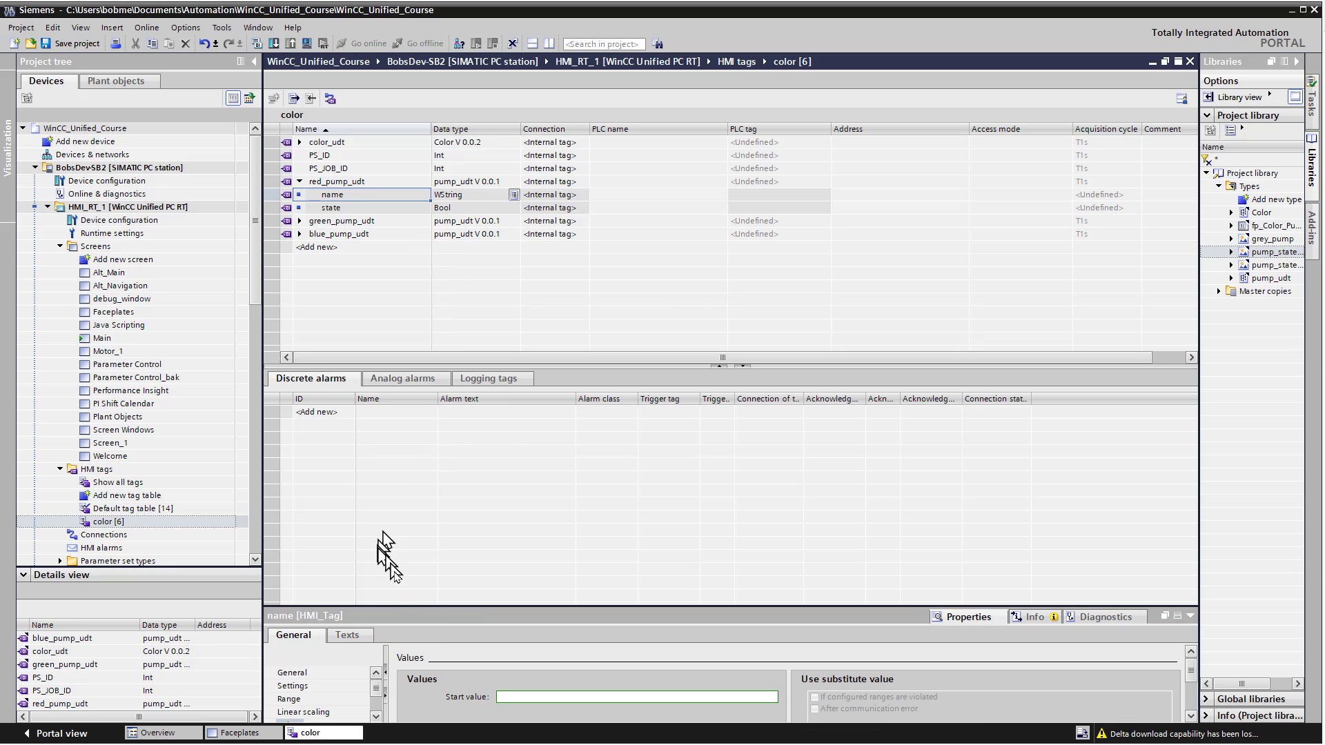
drag(393, 605, 385, 341)
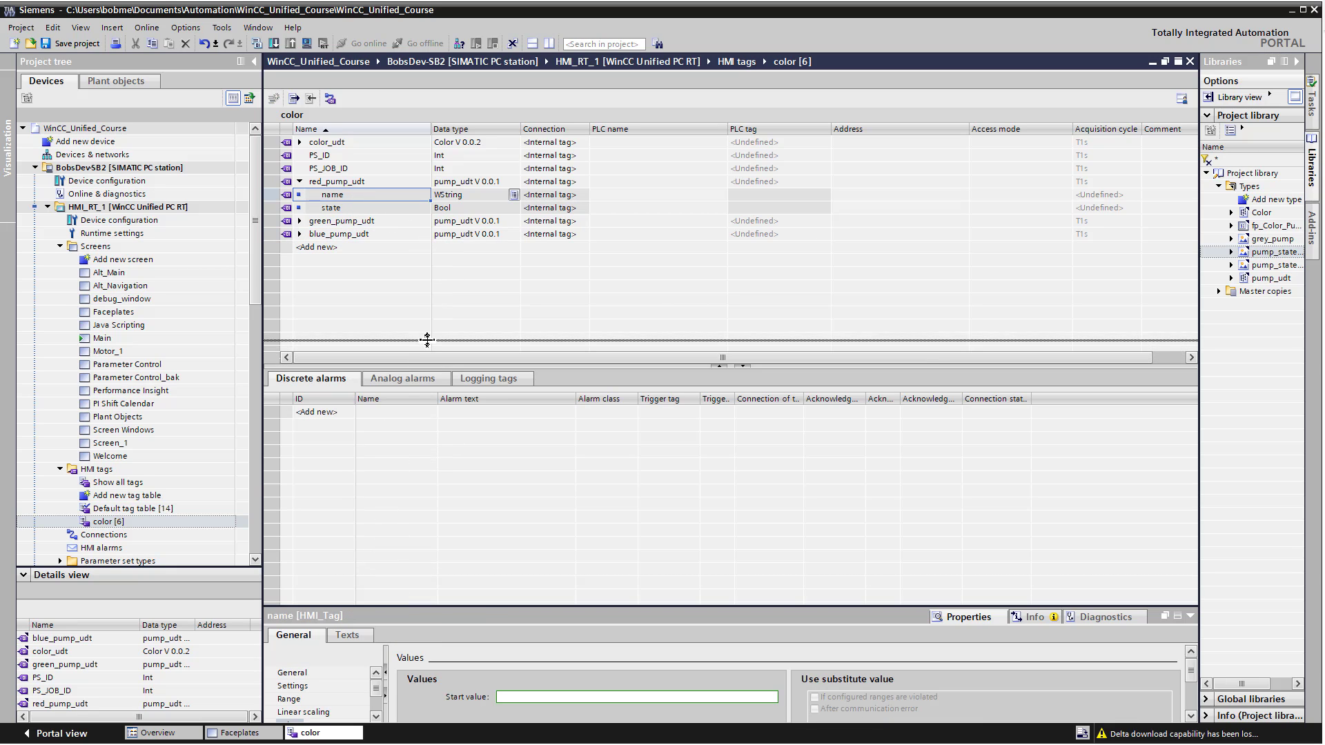
click(512, 431)
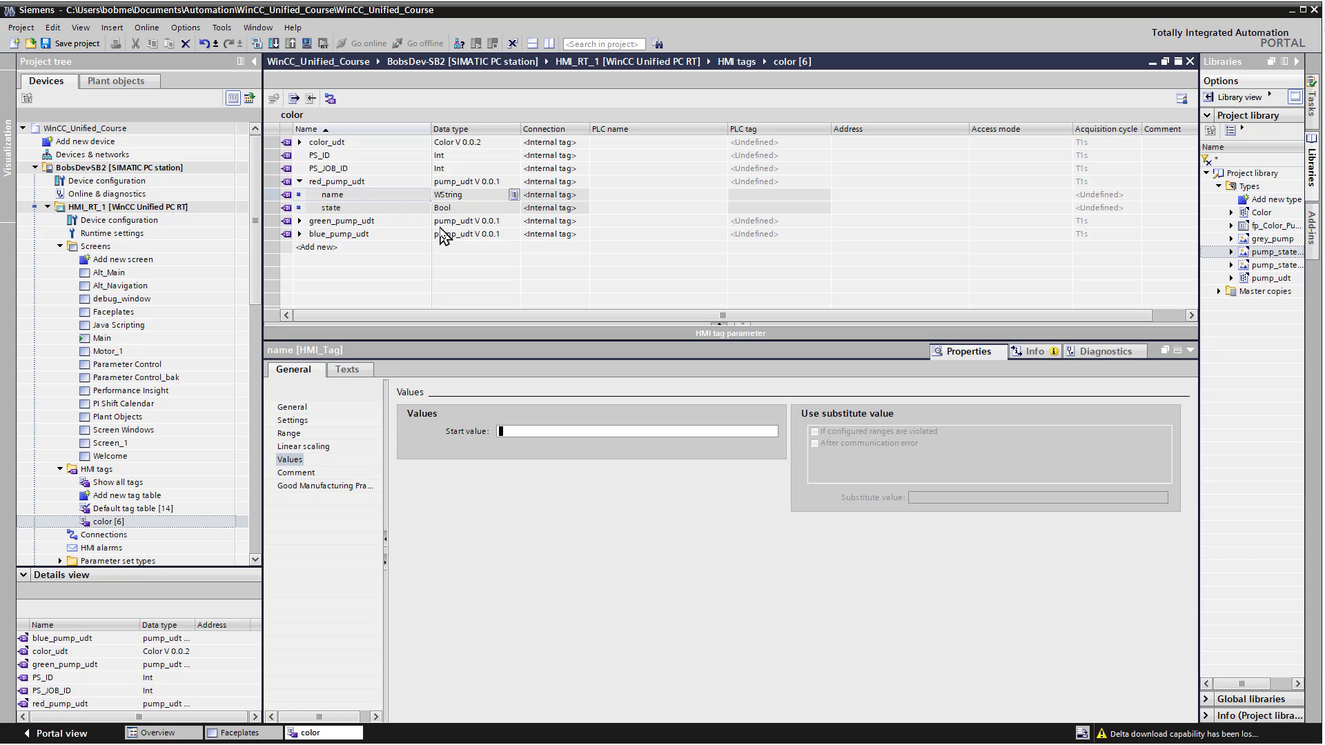
text(R)
text(ed Pum[p)
Set the start value of green_pump_udt's name element to Green Pump
click(328, 221)
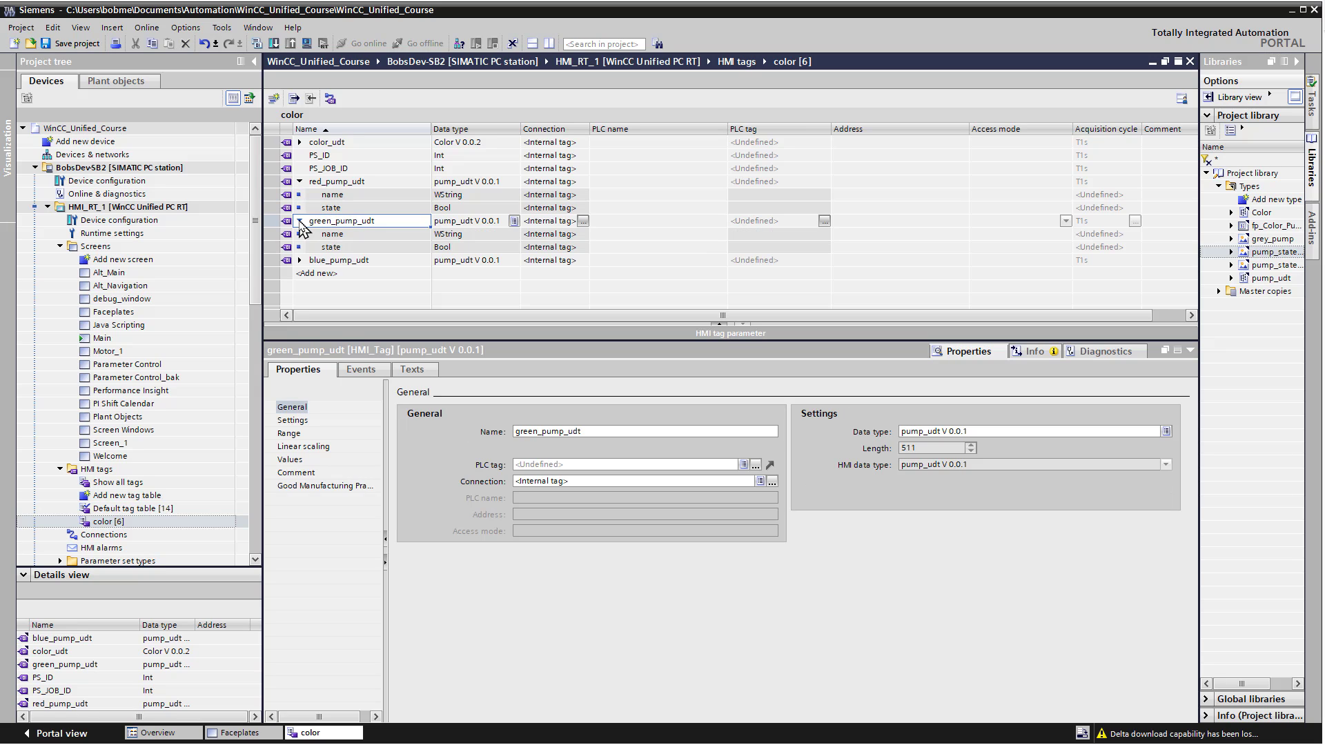
click(299, 220)
click(338, 235)
click(563, 432)
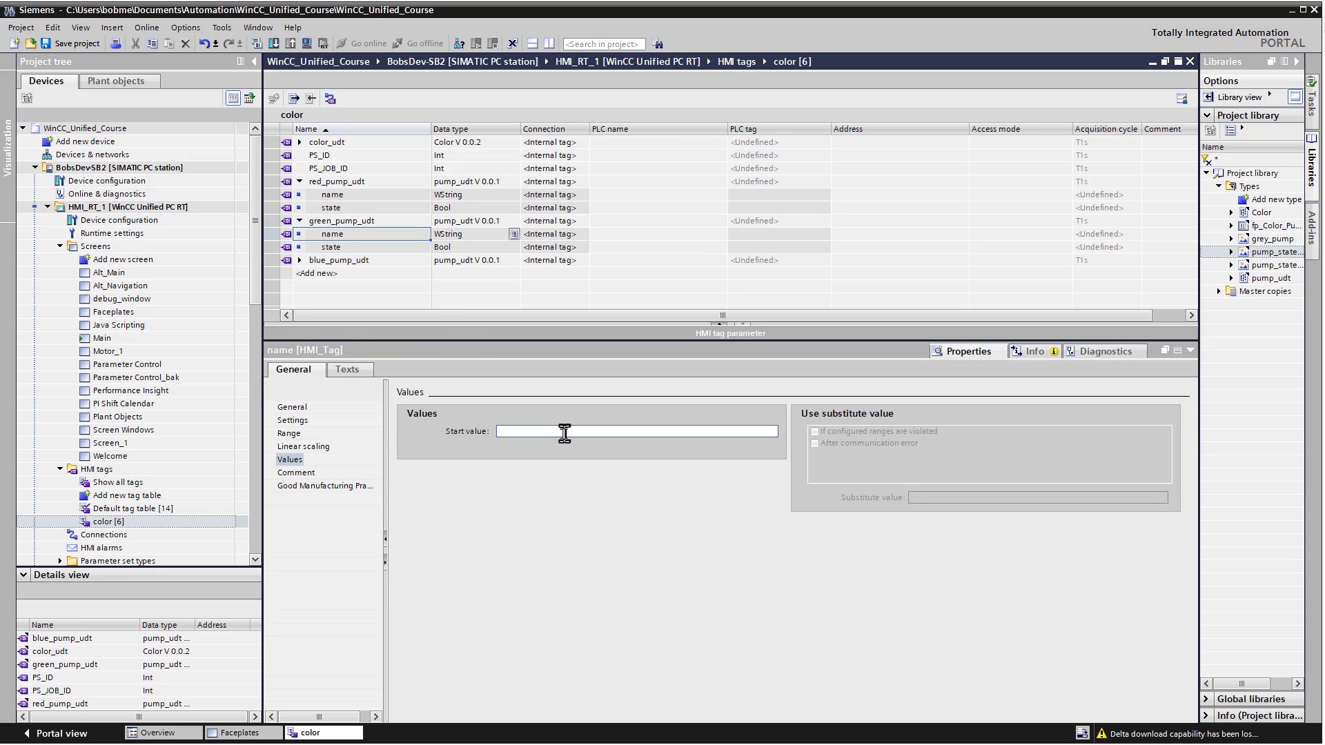
text(Green Pump)
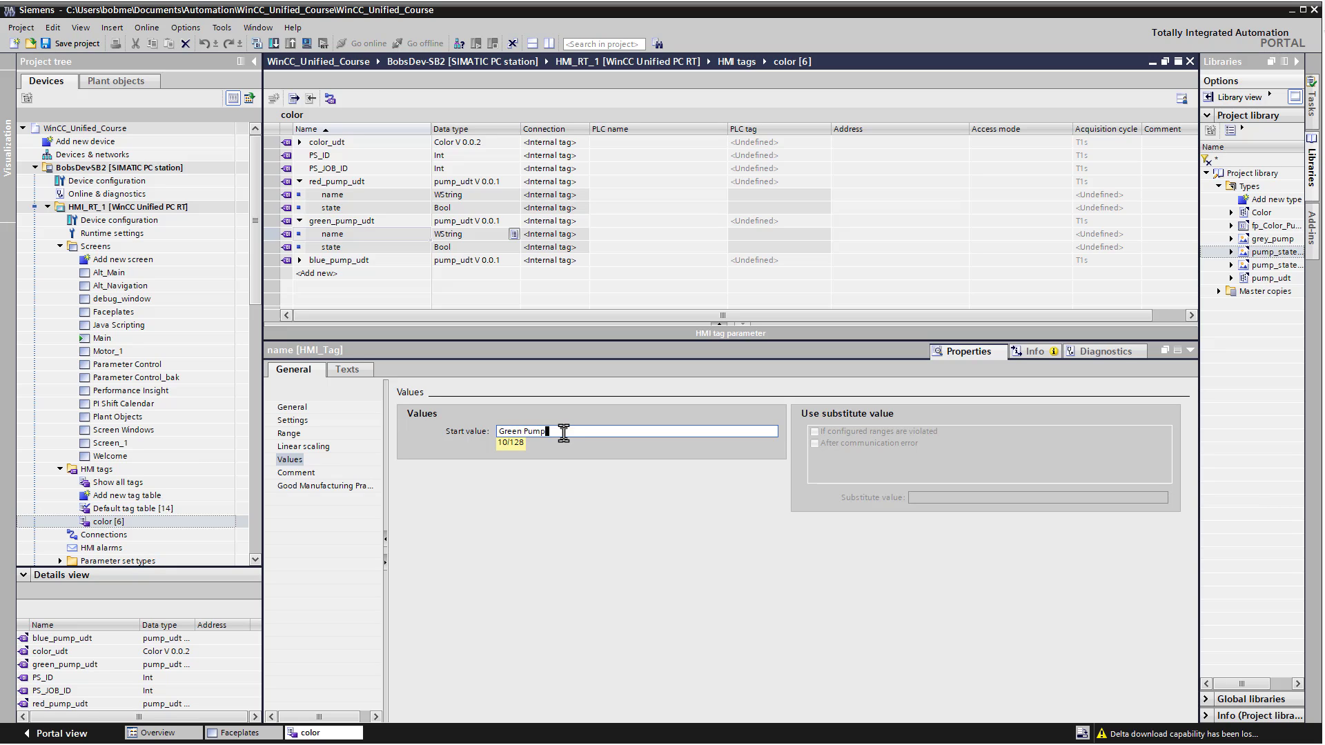
key(Return)
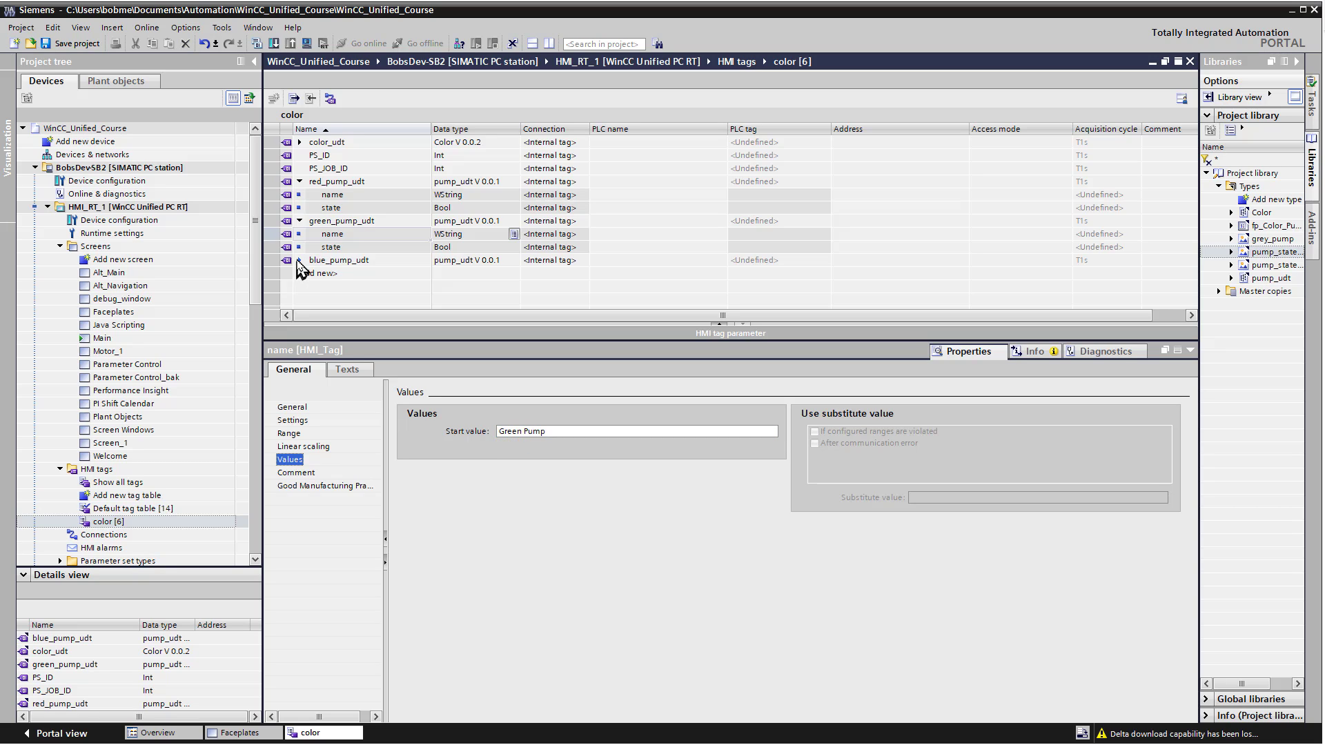
Set the start value of blue_pump_udt's name element to Blue Pump
click(299, 261)
click(336, 276)
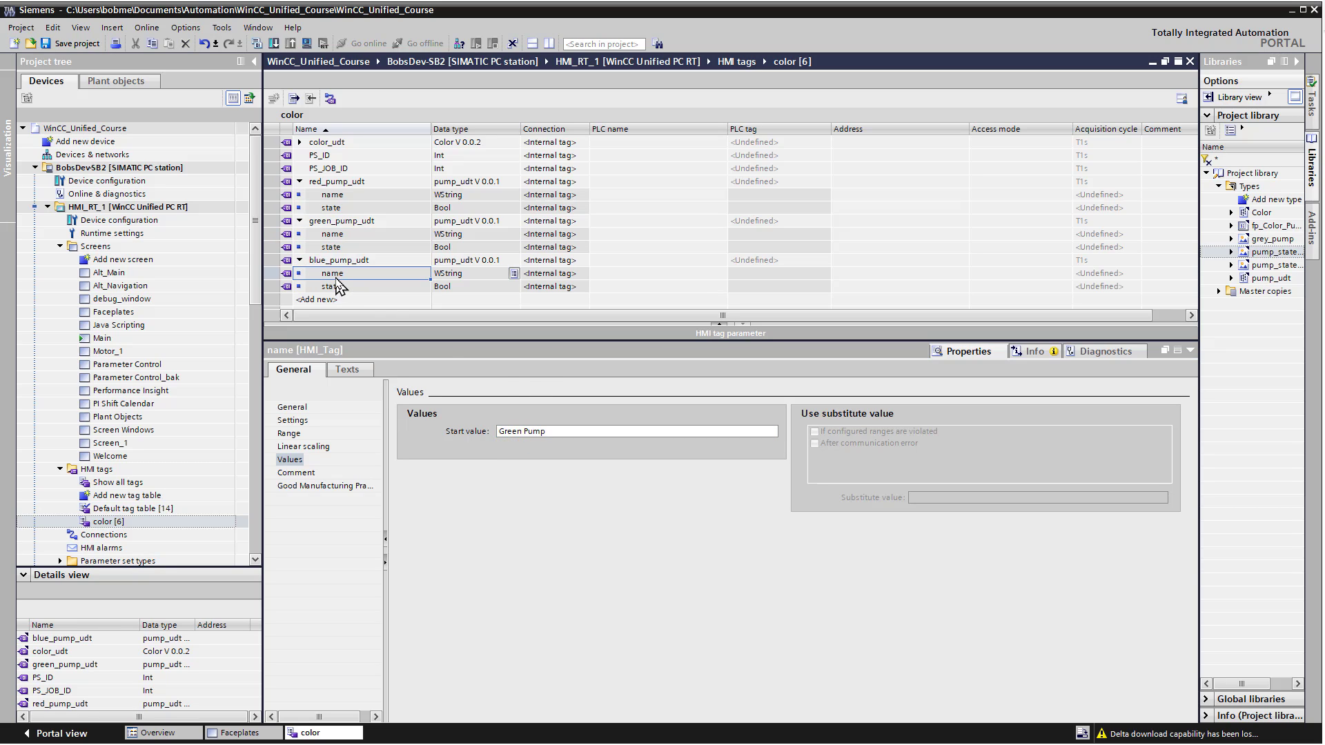
click(566, 432)
text(Blue)
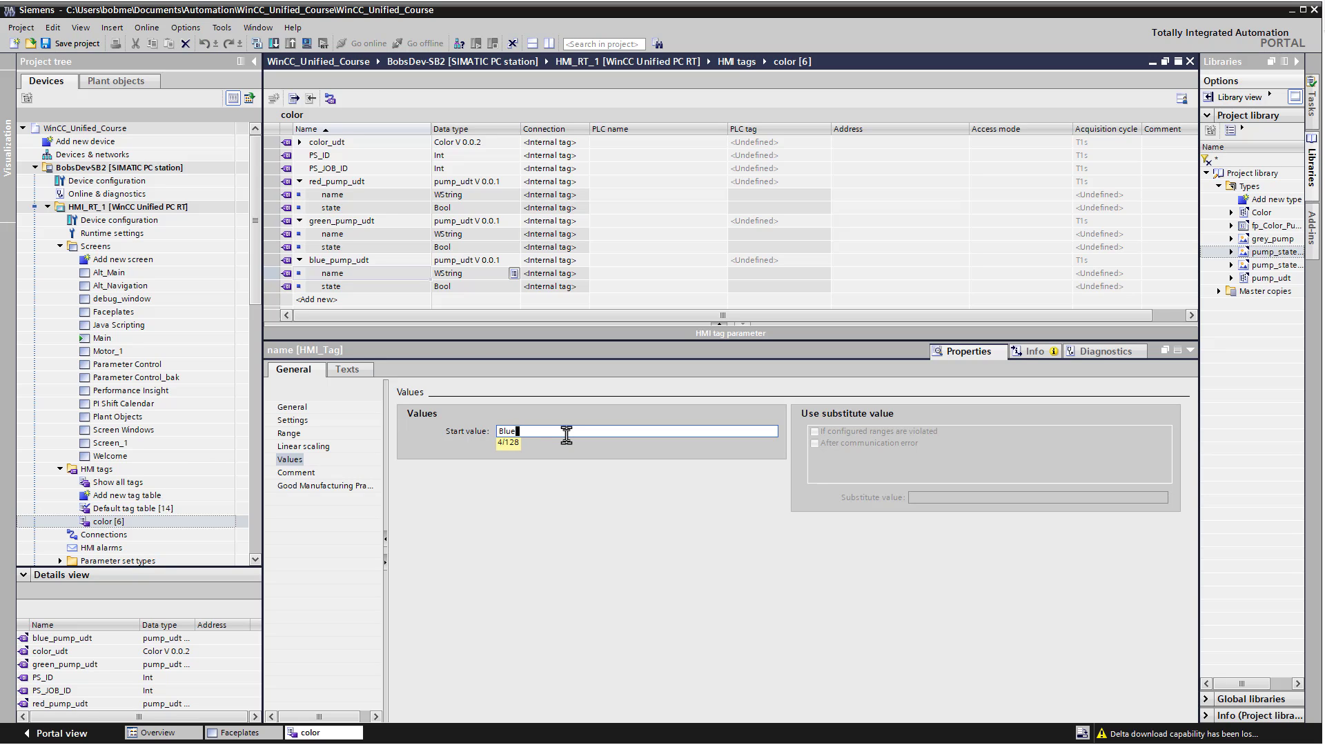
text( Pump)
key(Return)
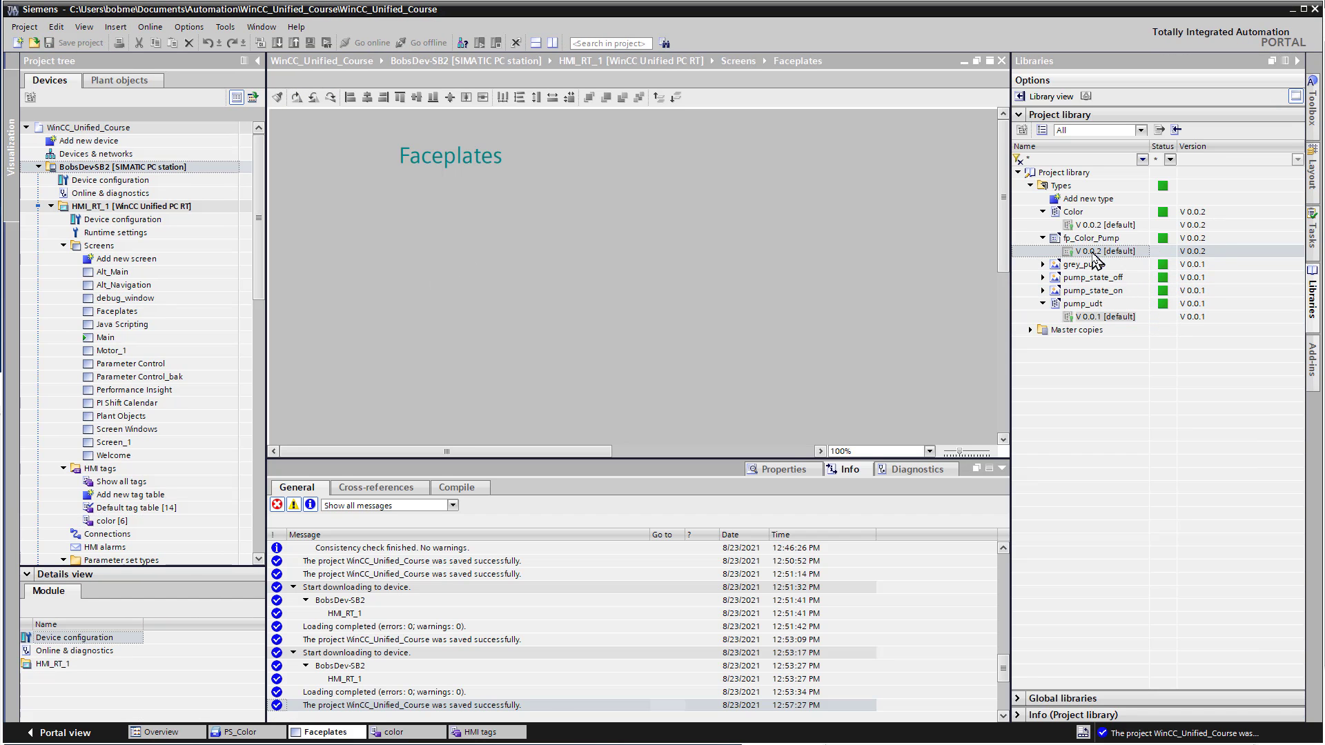
Place fp_Color_Pump V 0.0.2 on the Faceplates screen below the title and show the new container's properties
drag(1104, 251, 329, 210)
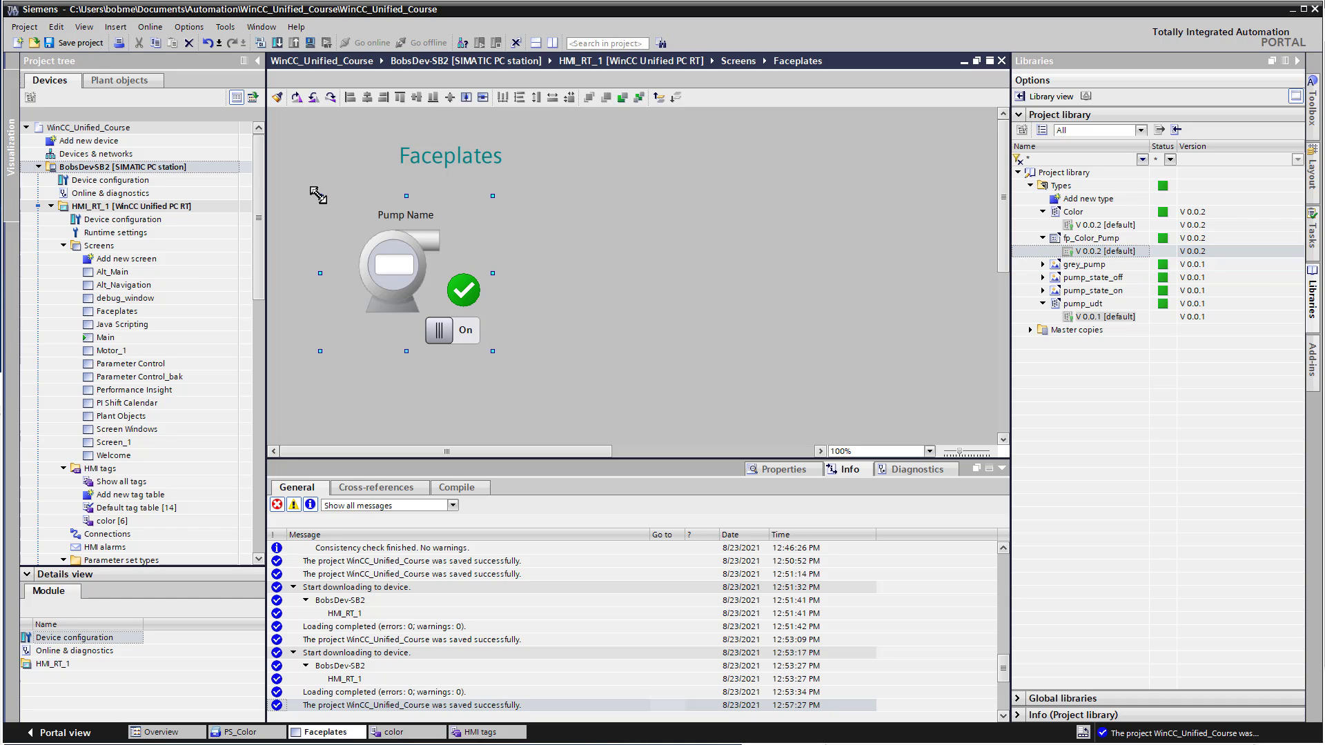
click(782, 469)
drag(548, 457, 548, 425)
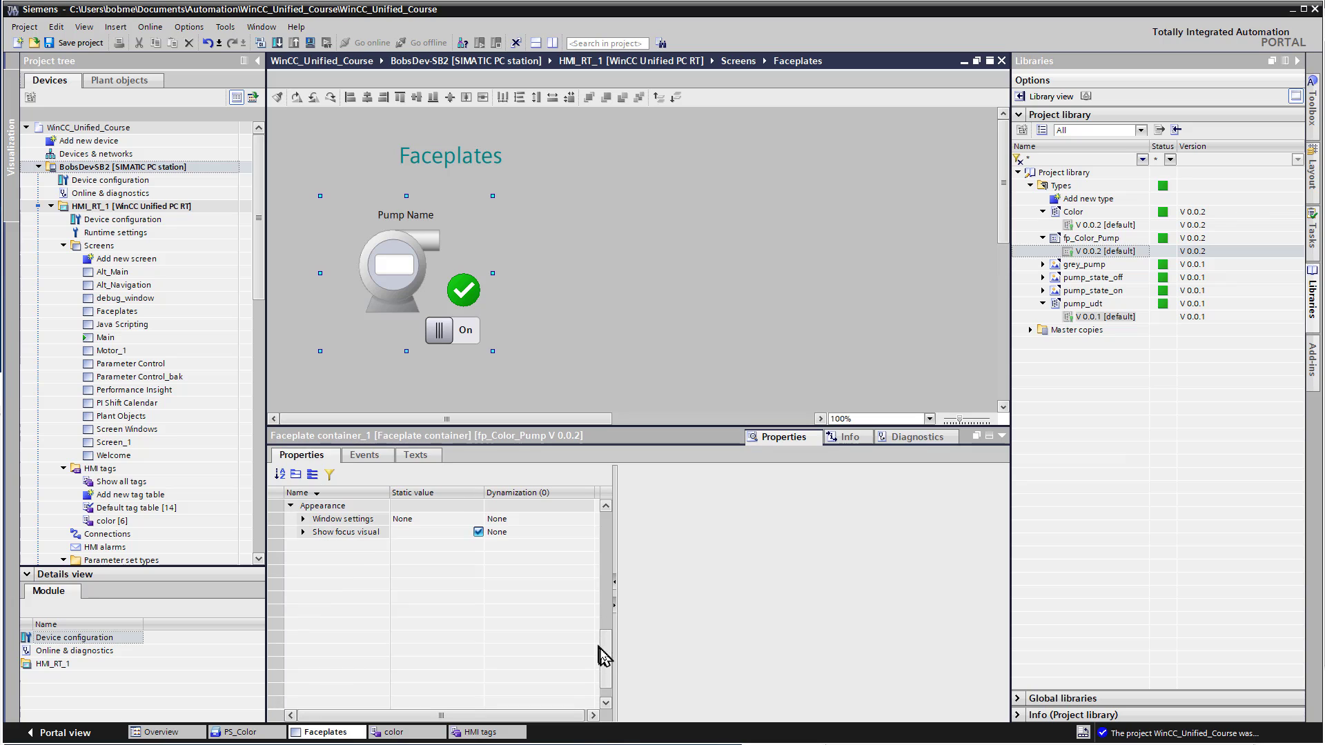
Connect the name interface property of the faceplate container to the name element of red_pump_udt
drag(606, 644, 606, 586)
click(303, 559)
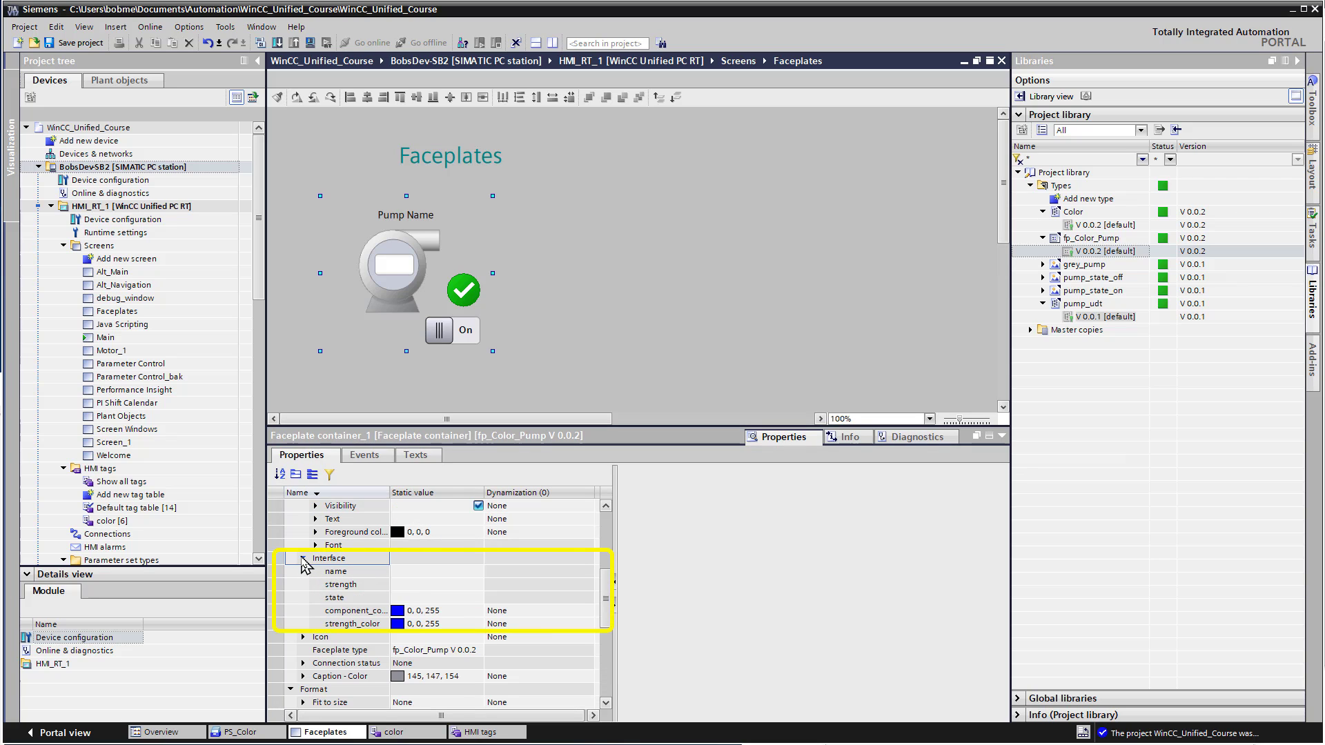
click(303, 559)
click(303, 559)
click(410, 572)
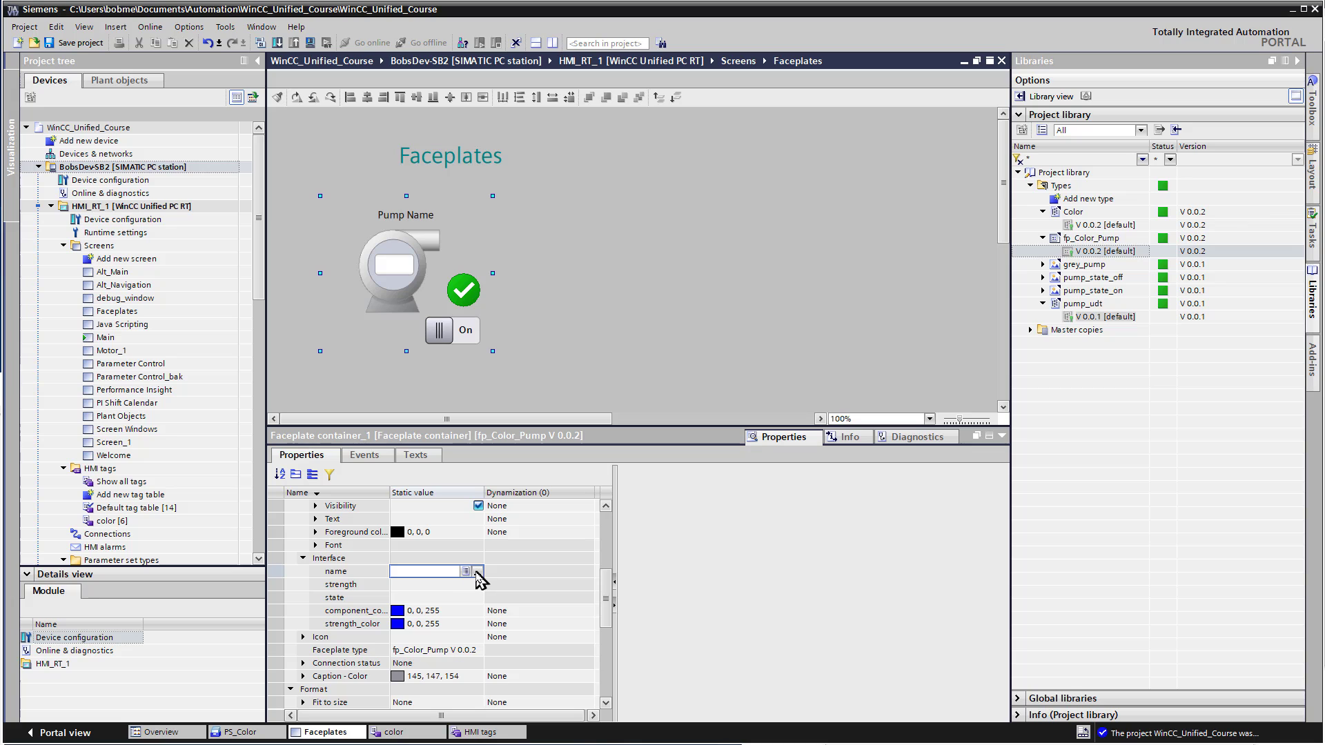
click(478, 572)
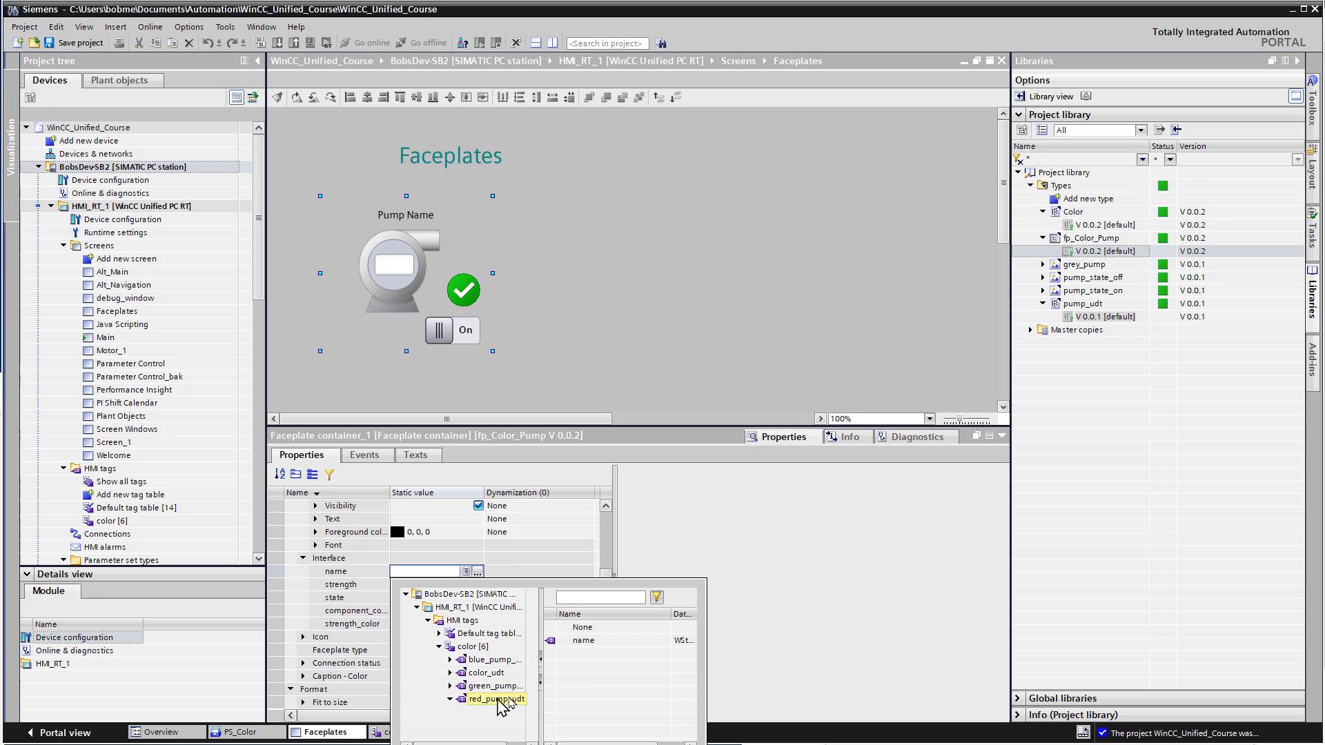
click(589, 643)
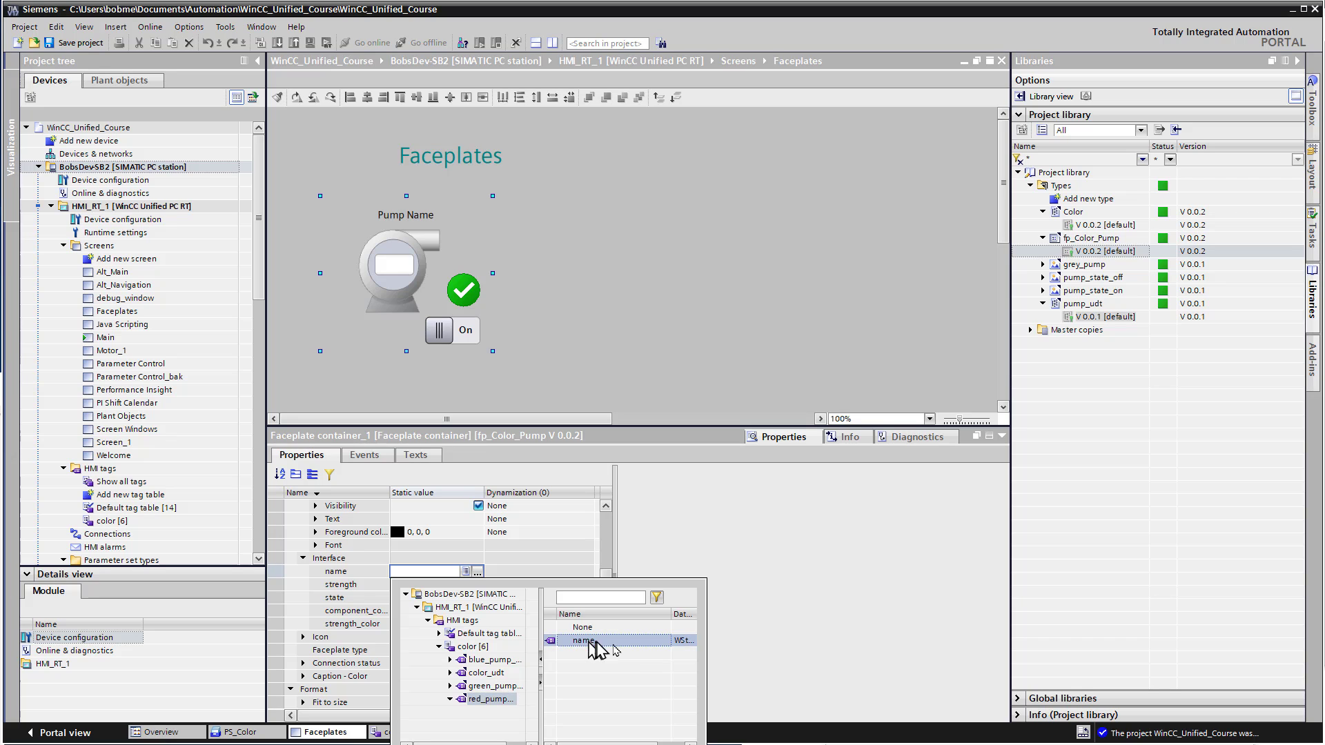
drag(669, 617, 621, 617)
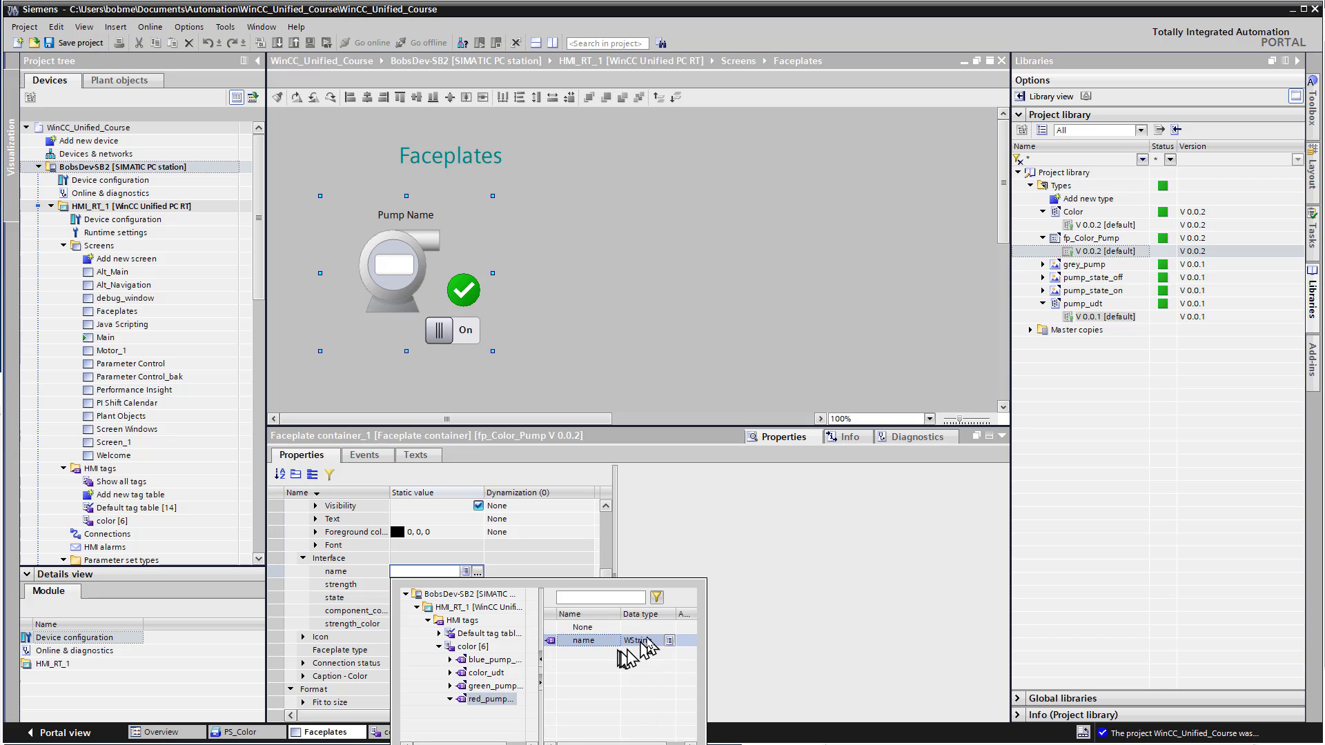
click(668, 744)
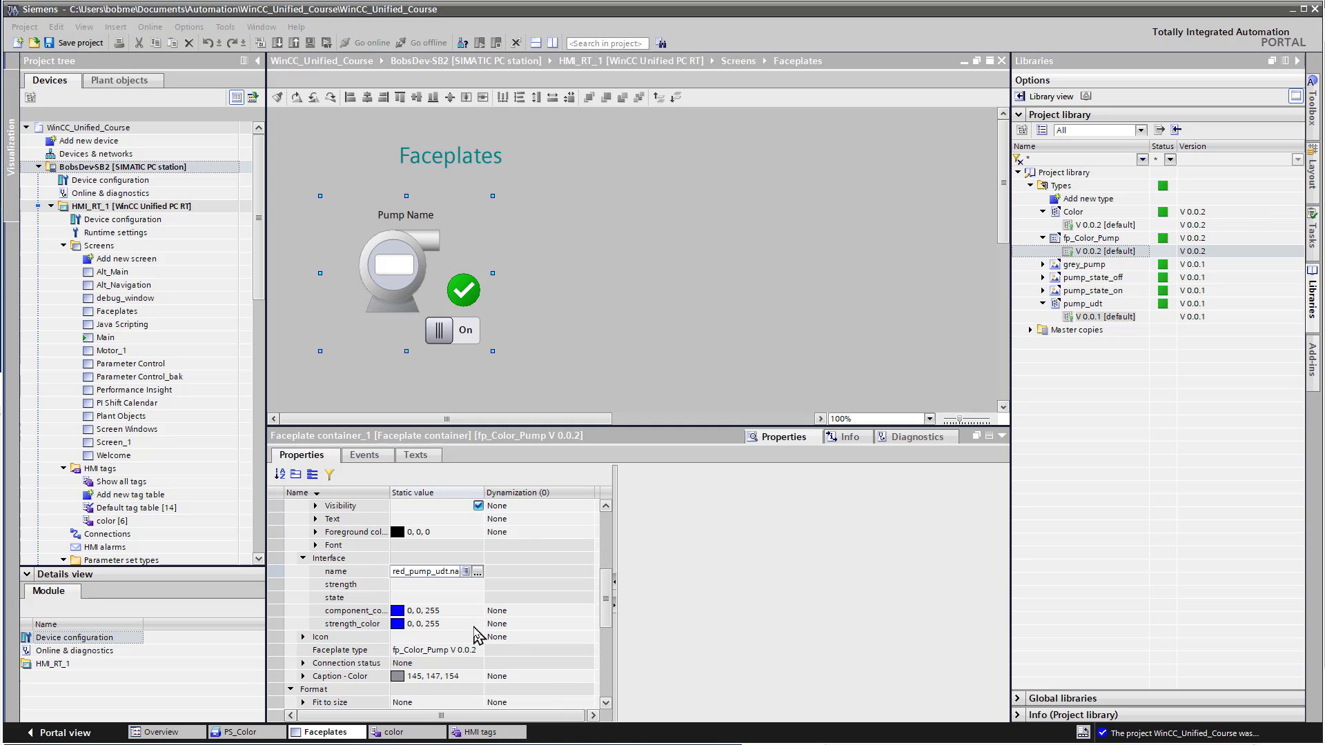
Check the start value of red_pump_udt's name element in the color tag table and return to the Faceplates screen
double_click(126, 524)
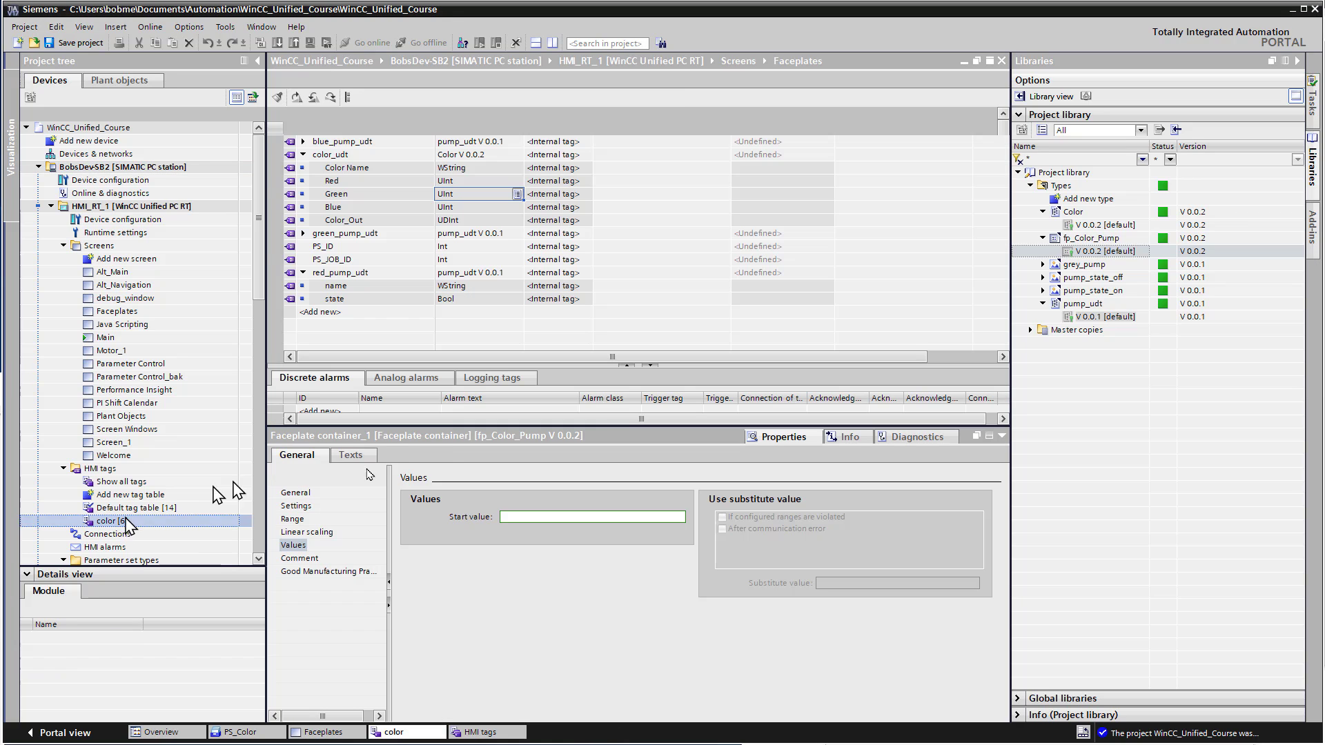
click(330, 288)
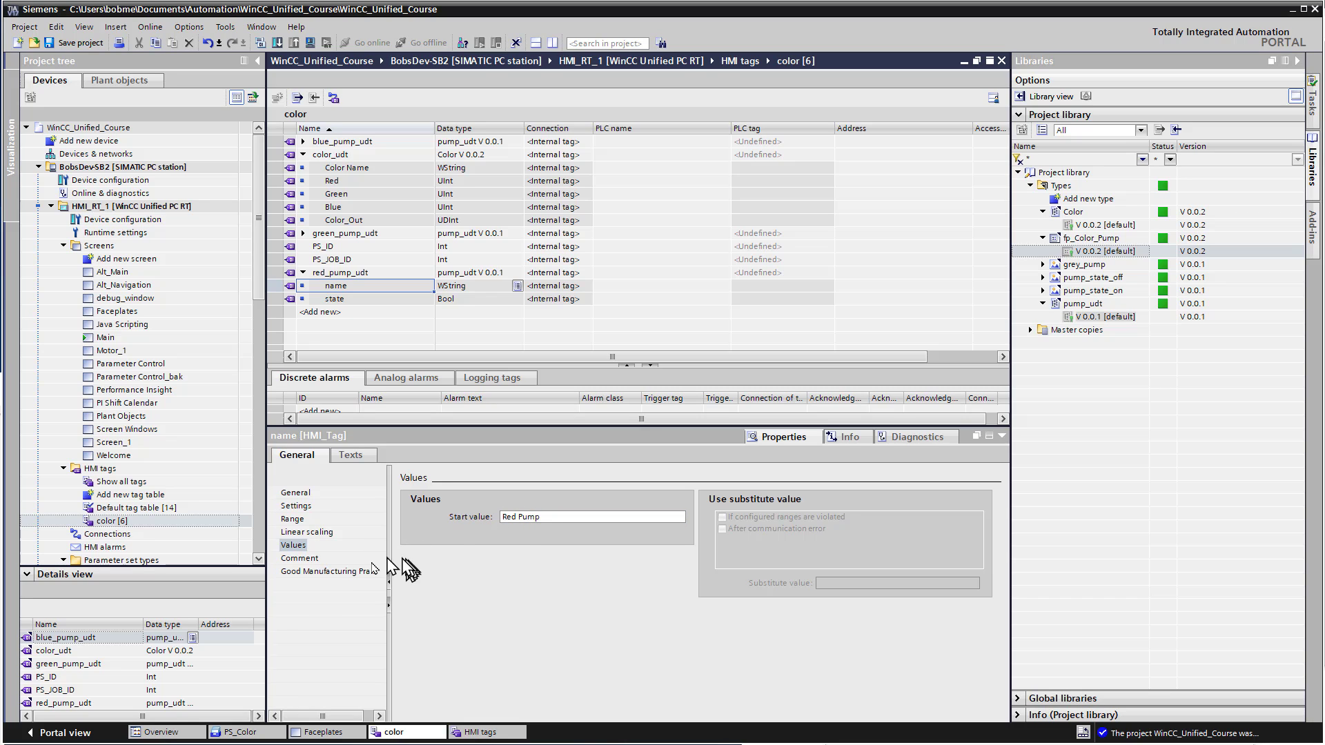
click(323, 732)
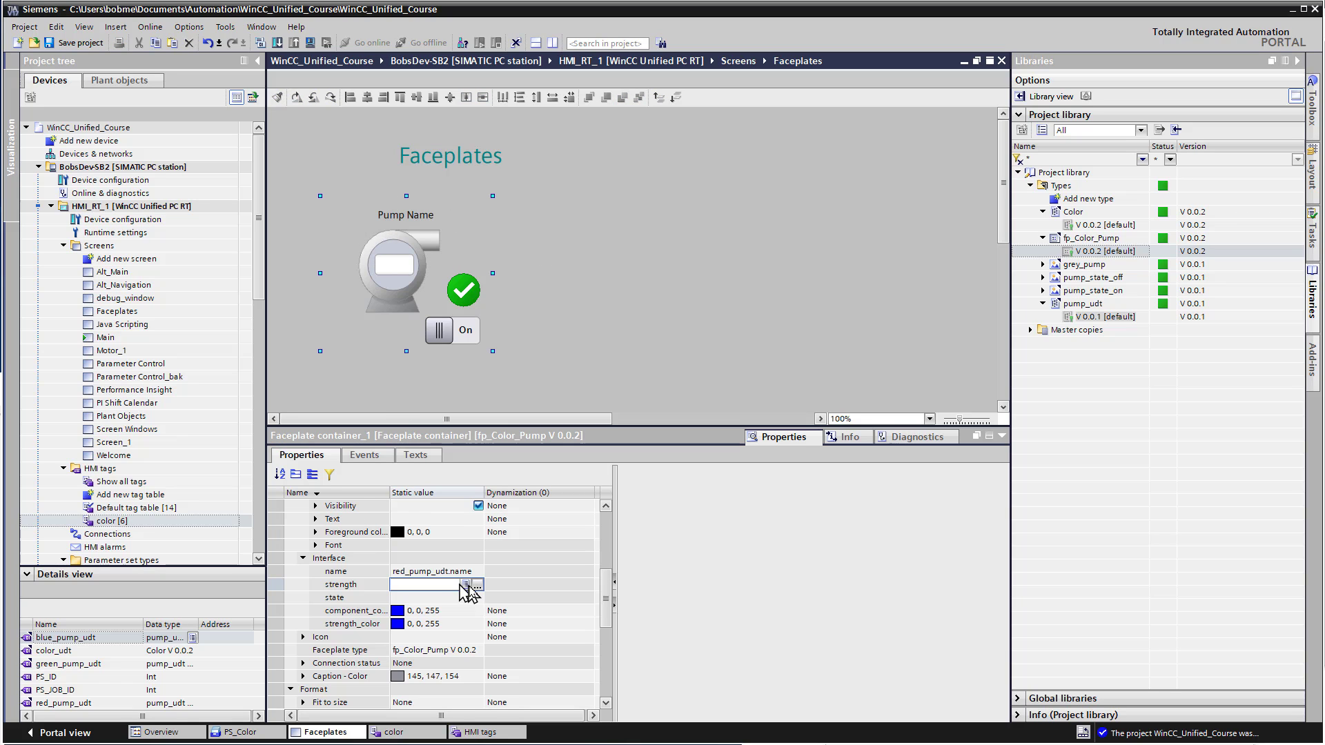
Connect the container's strength interface property to color_udt.Red
click(478, 585)
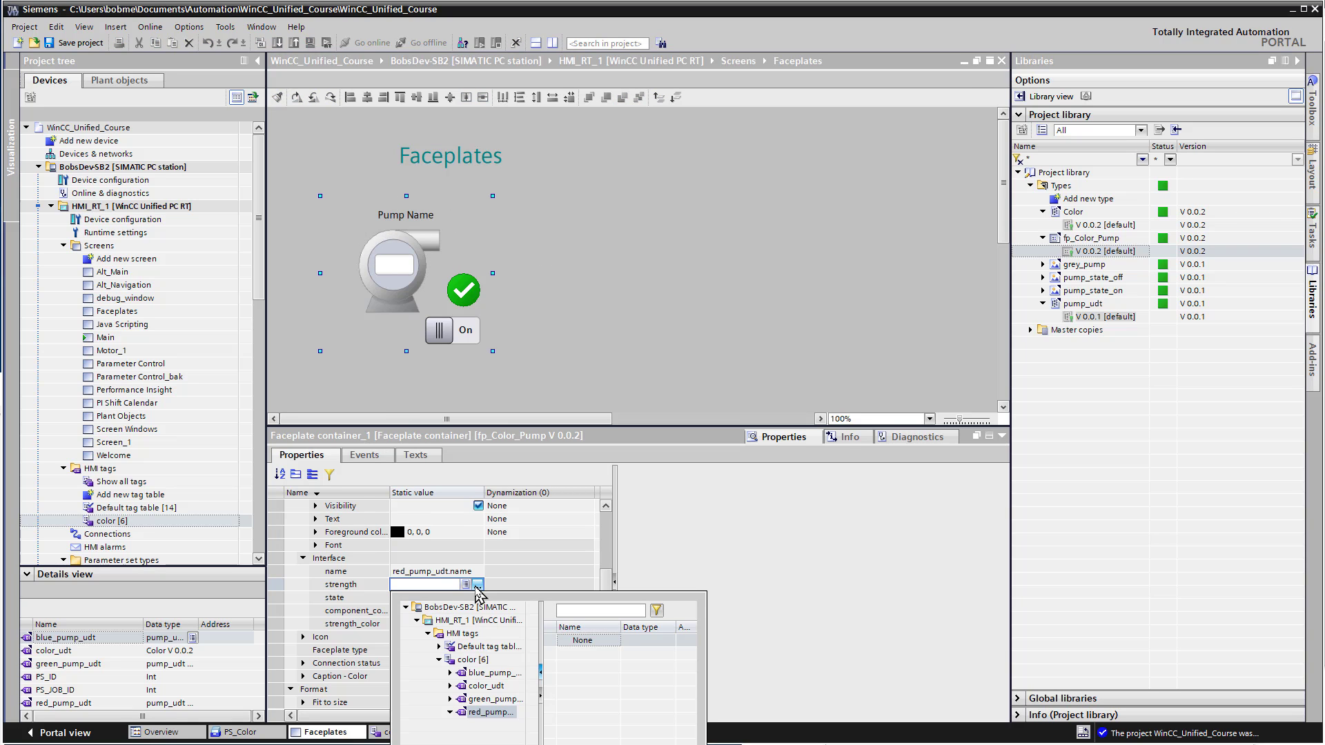
click(486, 686)
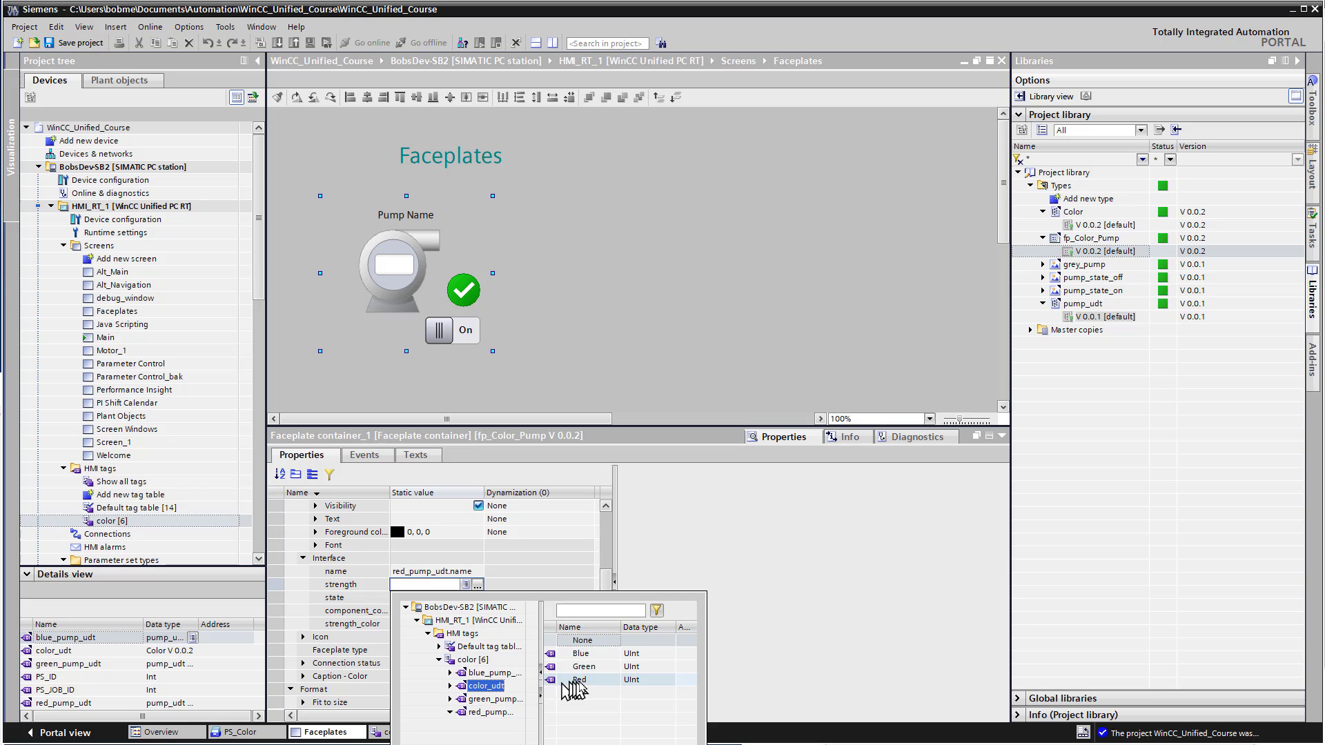
click(585, 680)
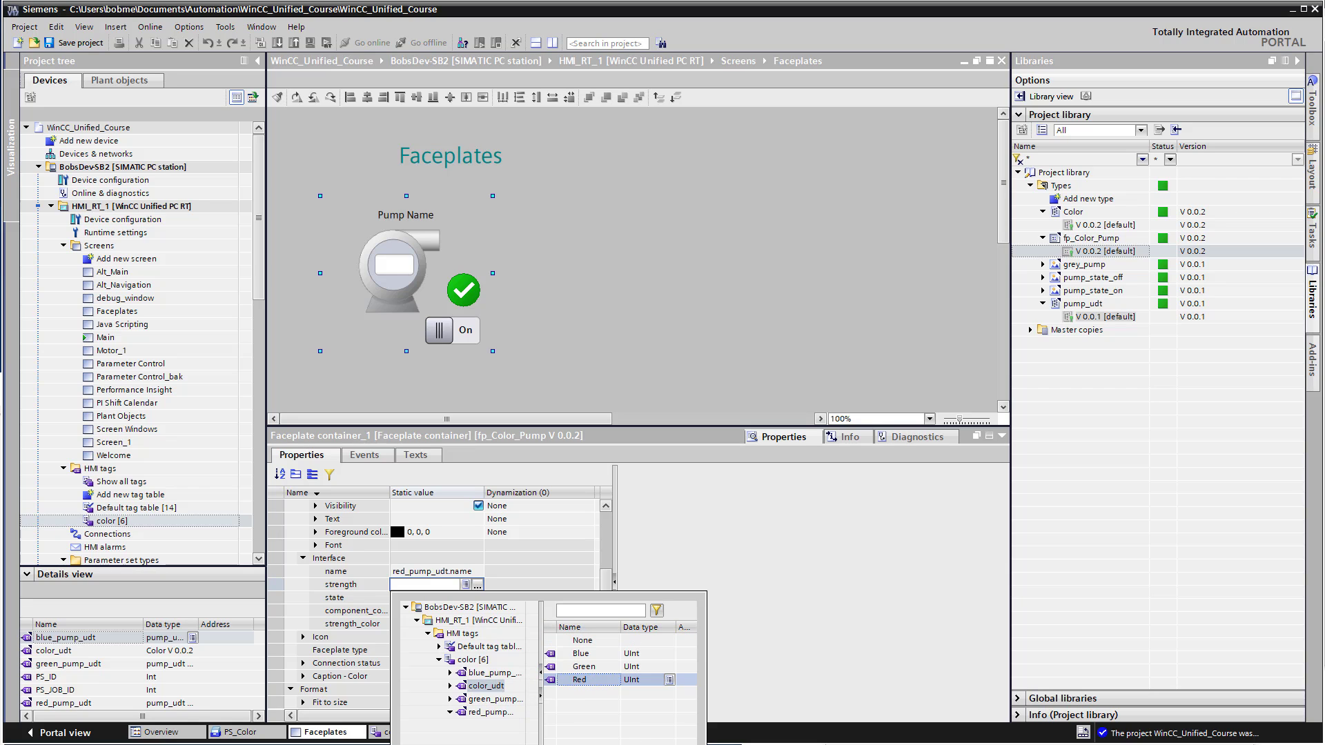
click(663, 744)
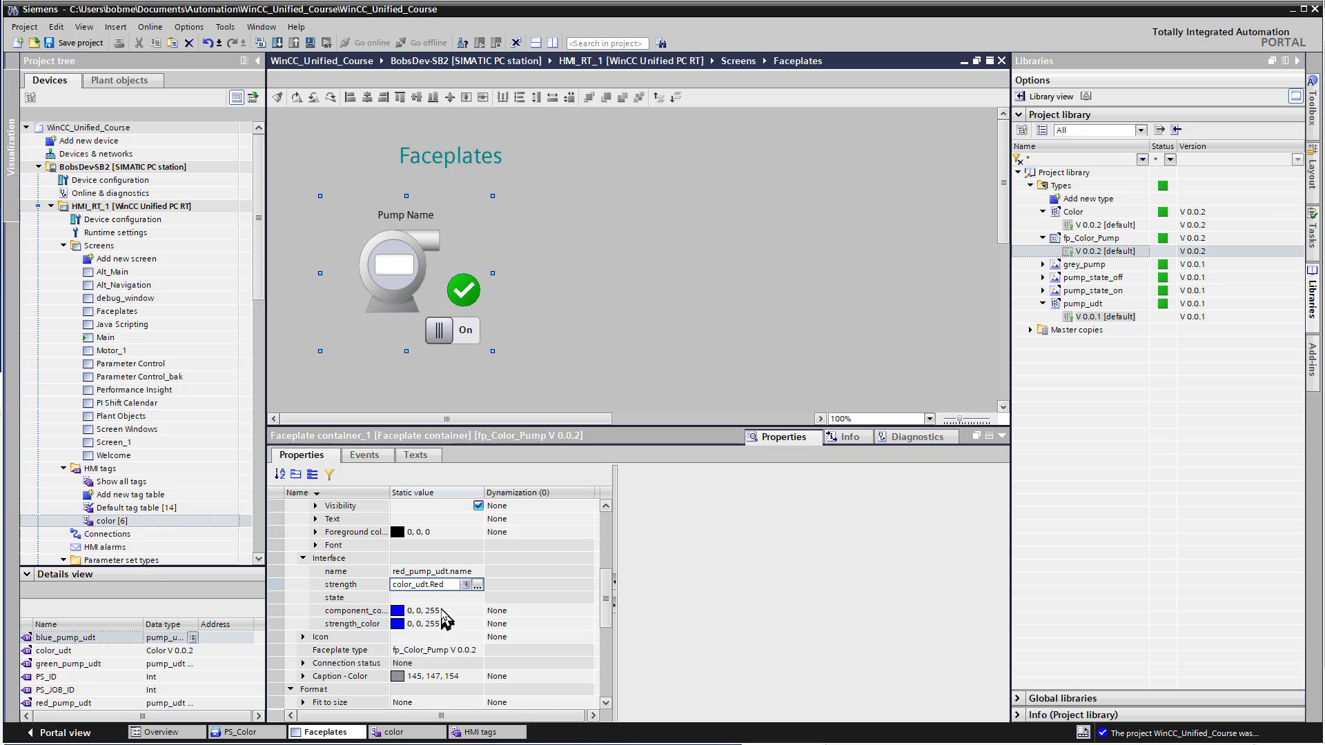
Connect the container's state interface property to red_pump_udt.state
click(442, 597)
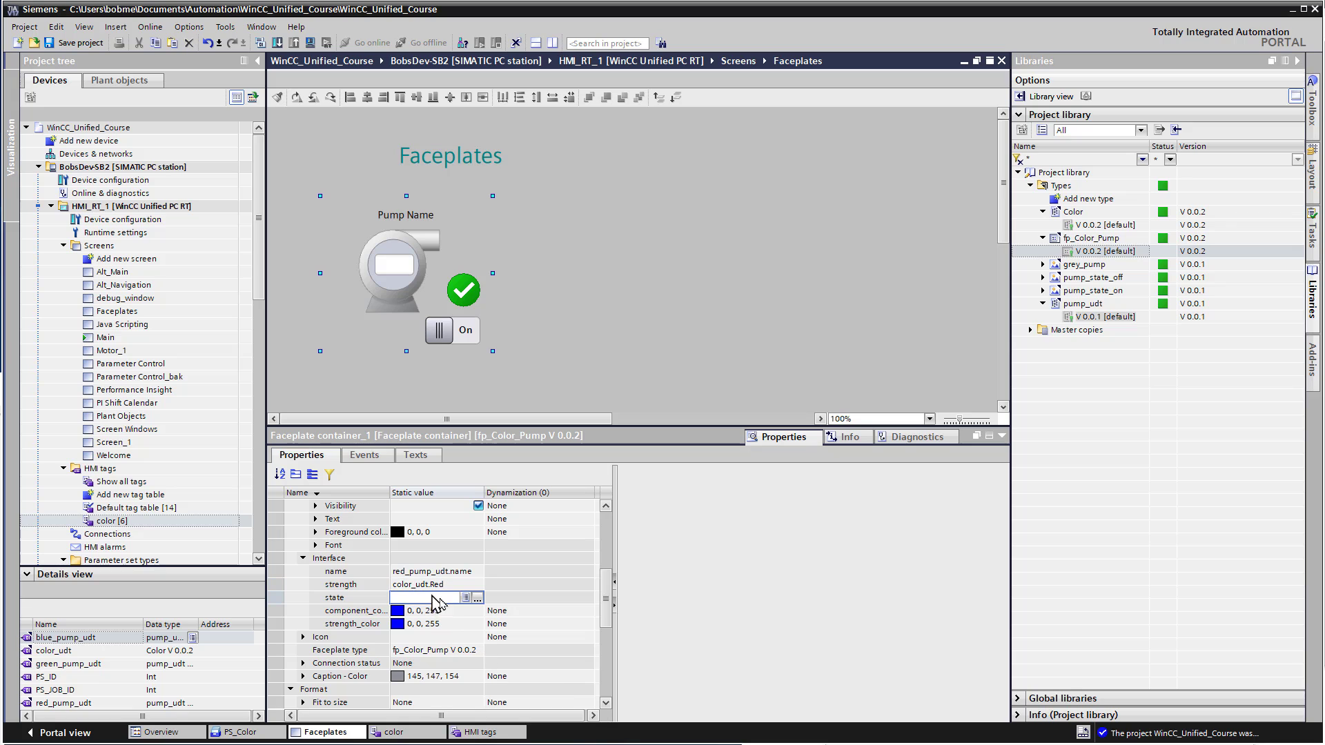
click(477, 597)
click(492, 725)
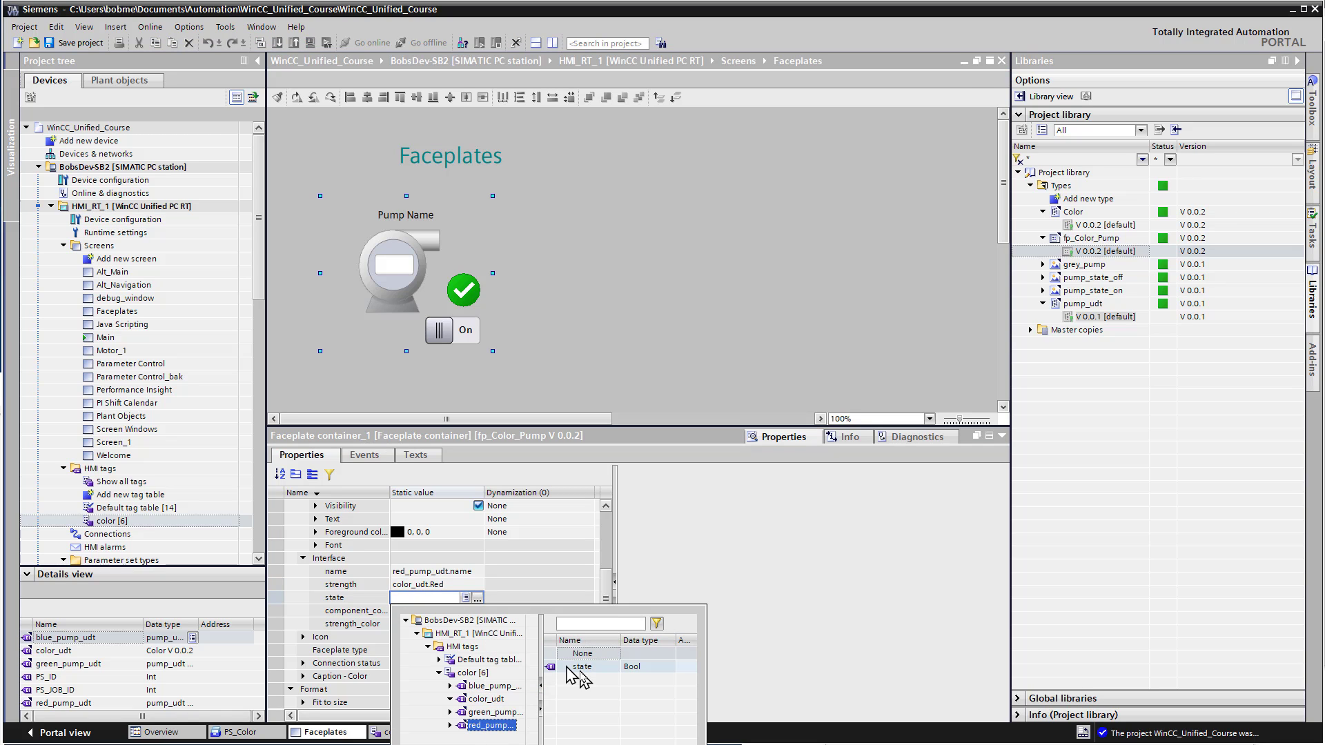
click(583, 667)
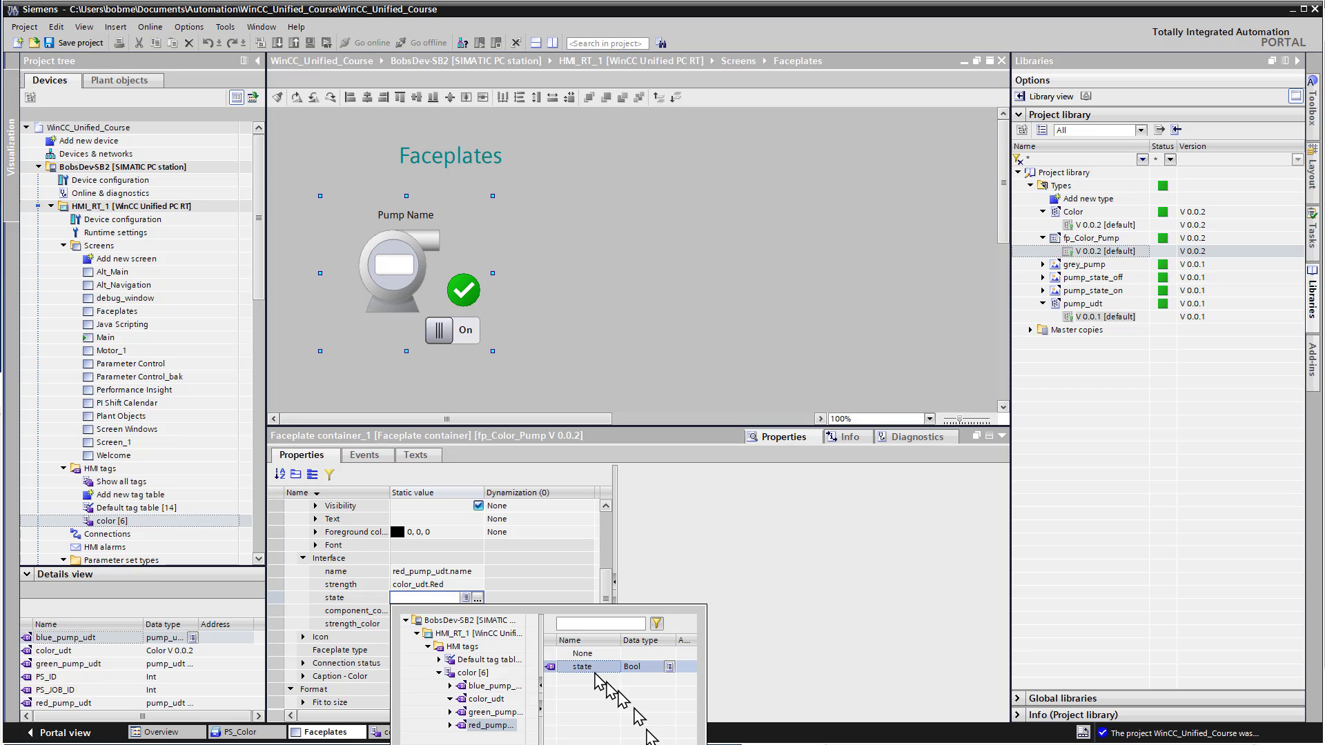
click(659, 744)
Set both the component color and strength_color interface properties of the container to red (255, 0, 0)
click(362, 612)
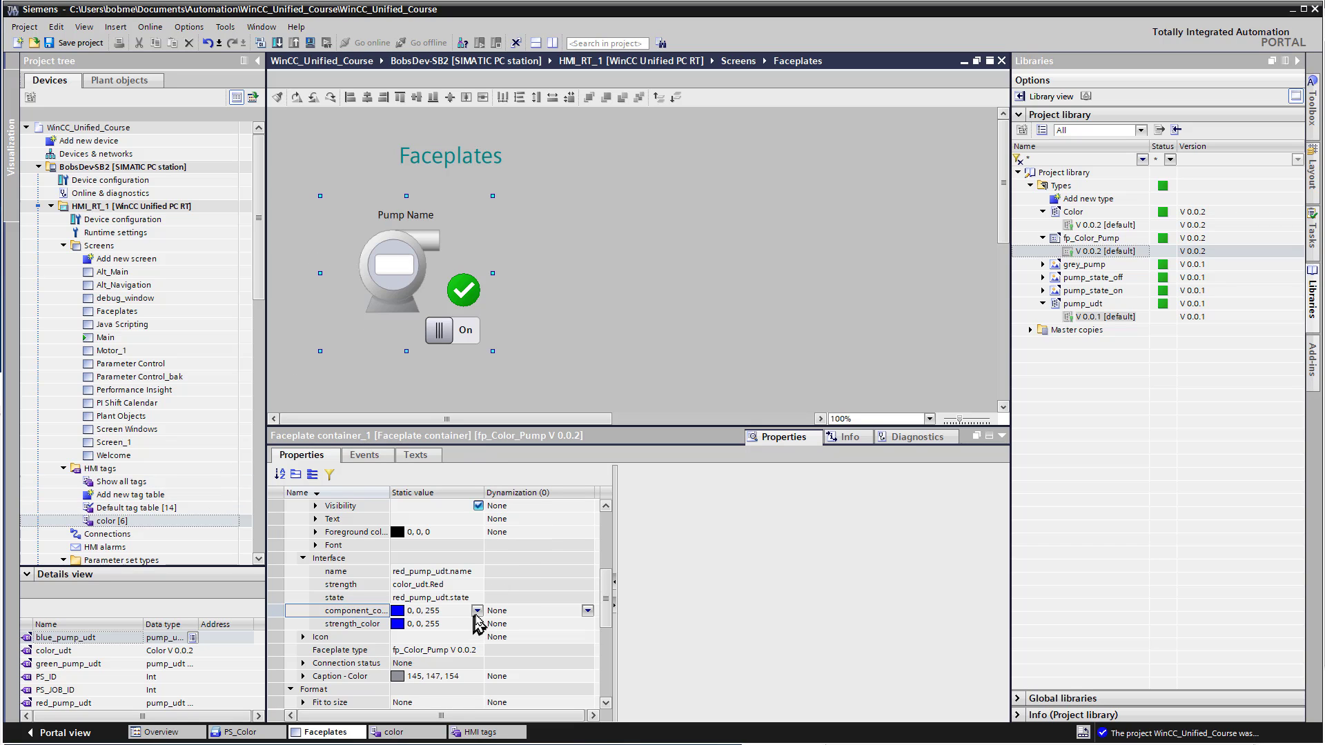
click(475, 614)
click(477, 611)
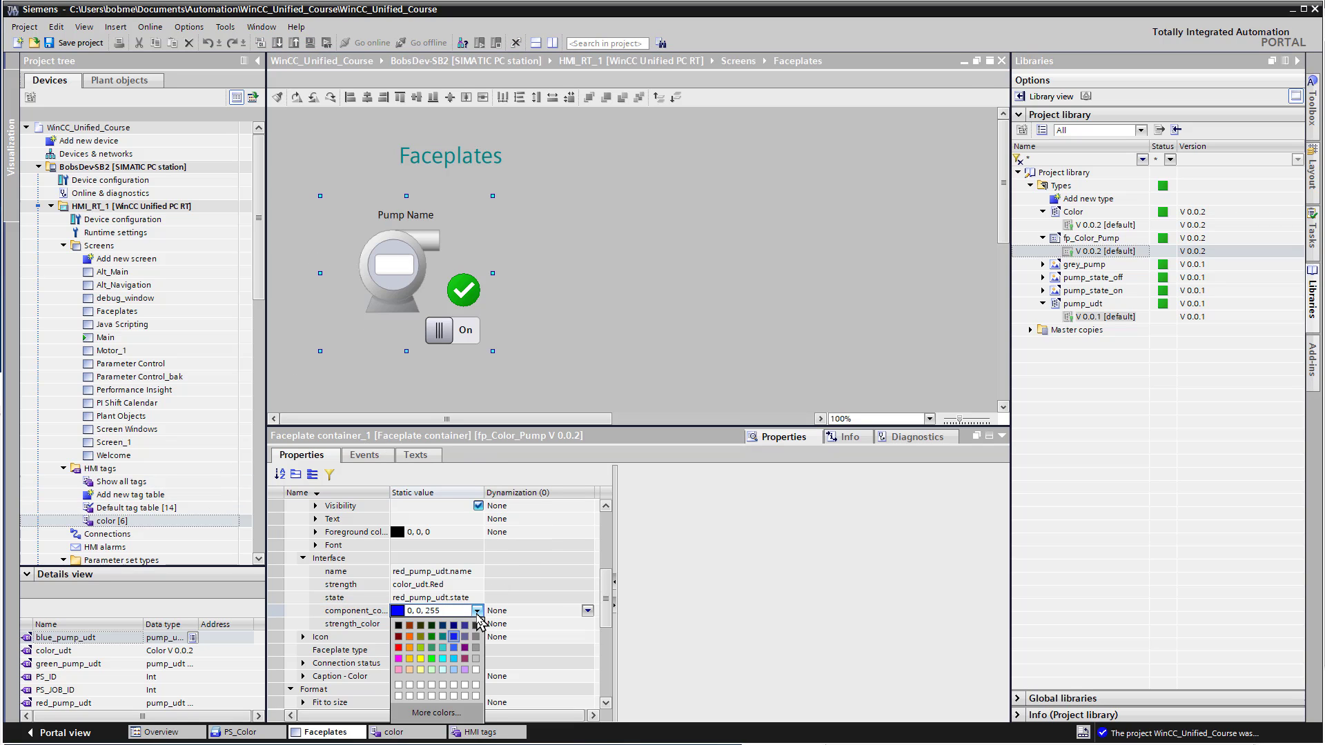
click(403, 665)
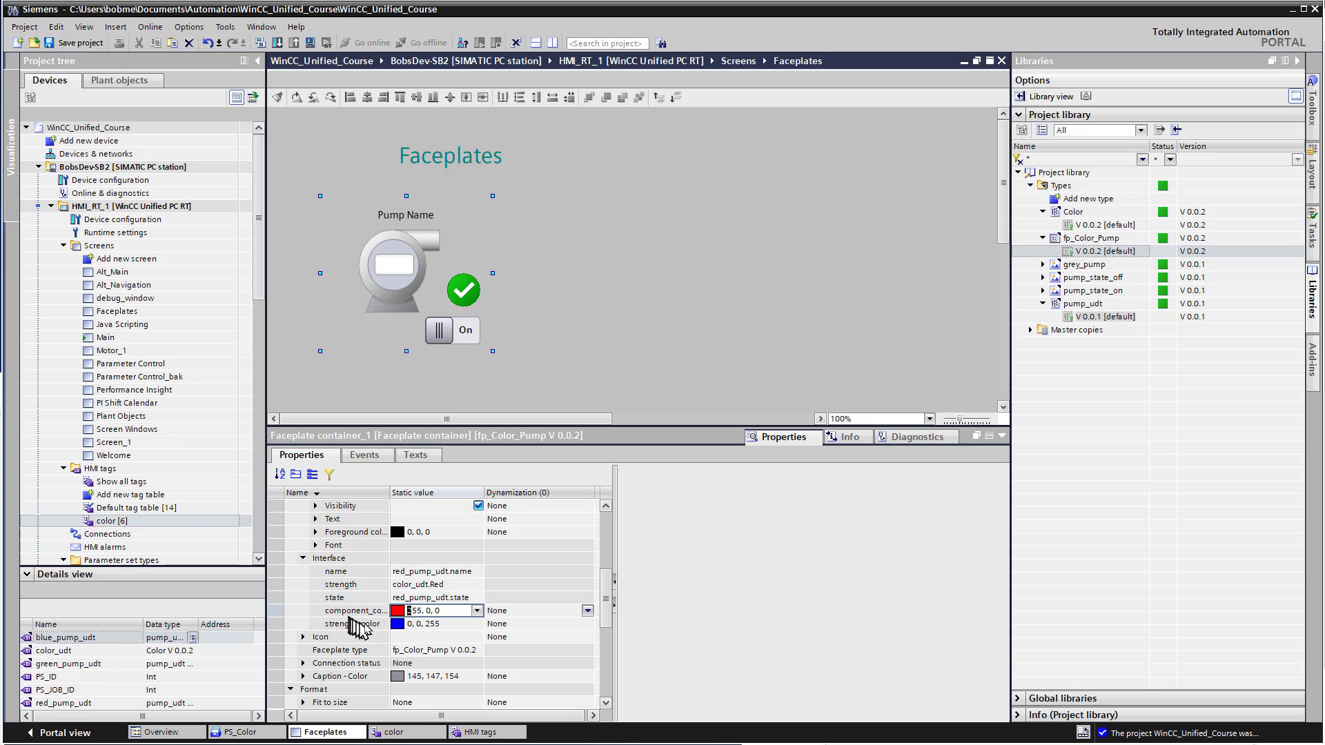
click(366, 624)
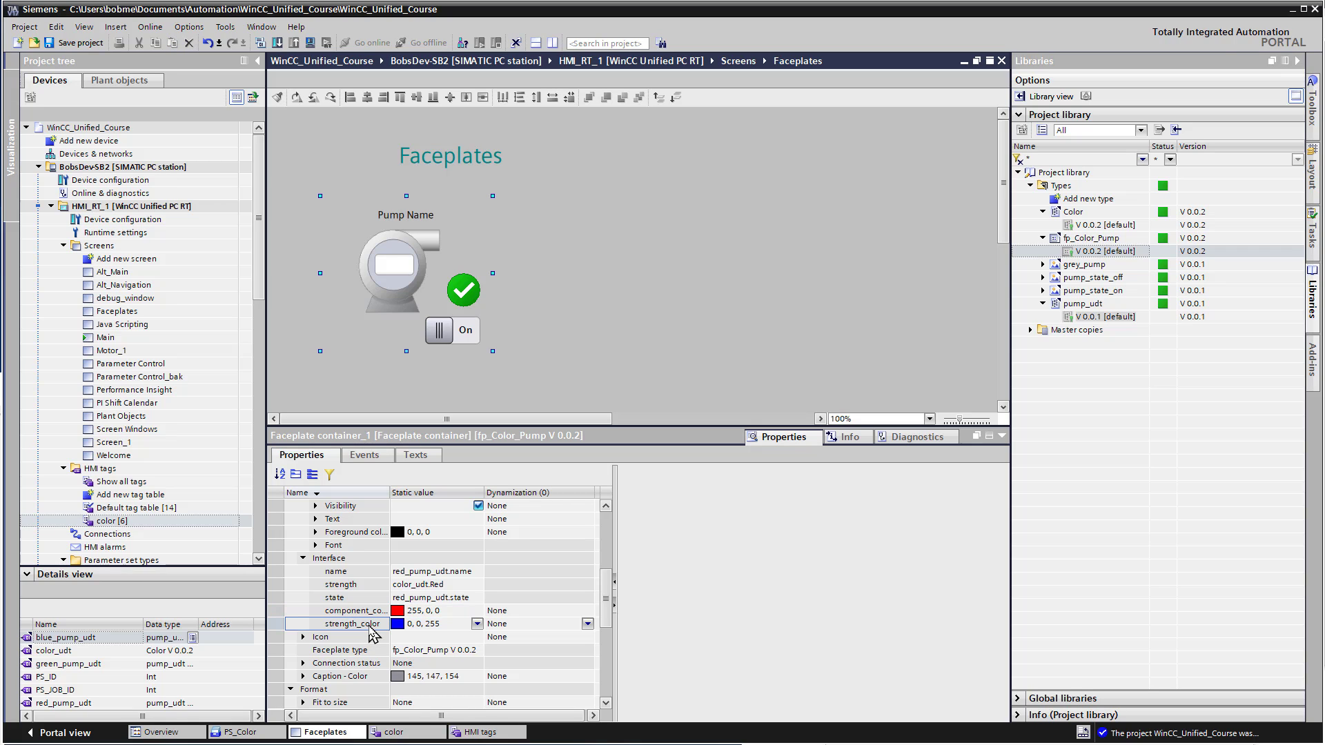
click(477, 624)
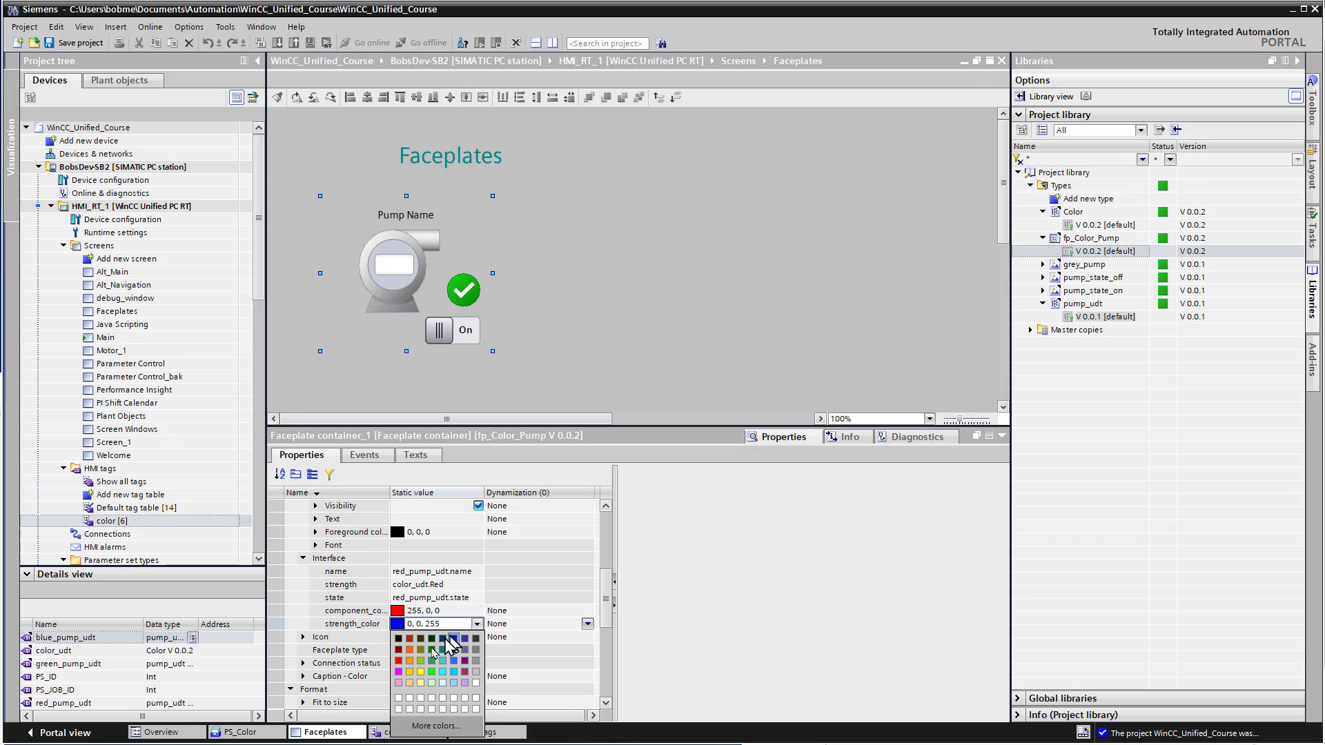
click(398, 660)
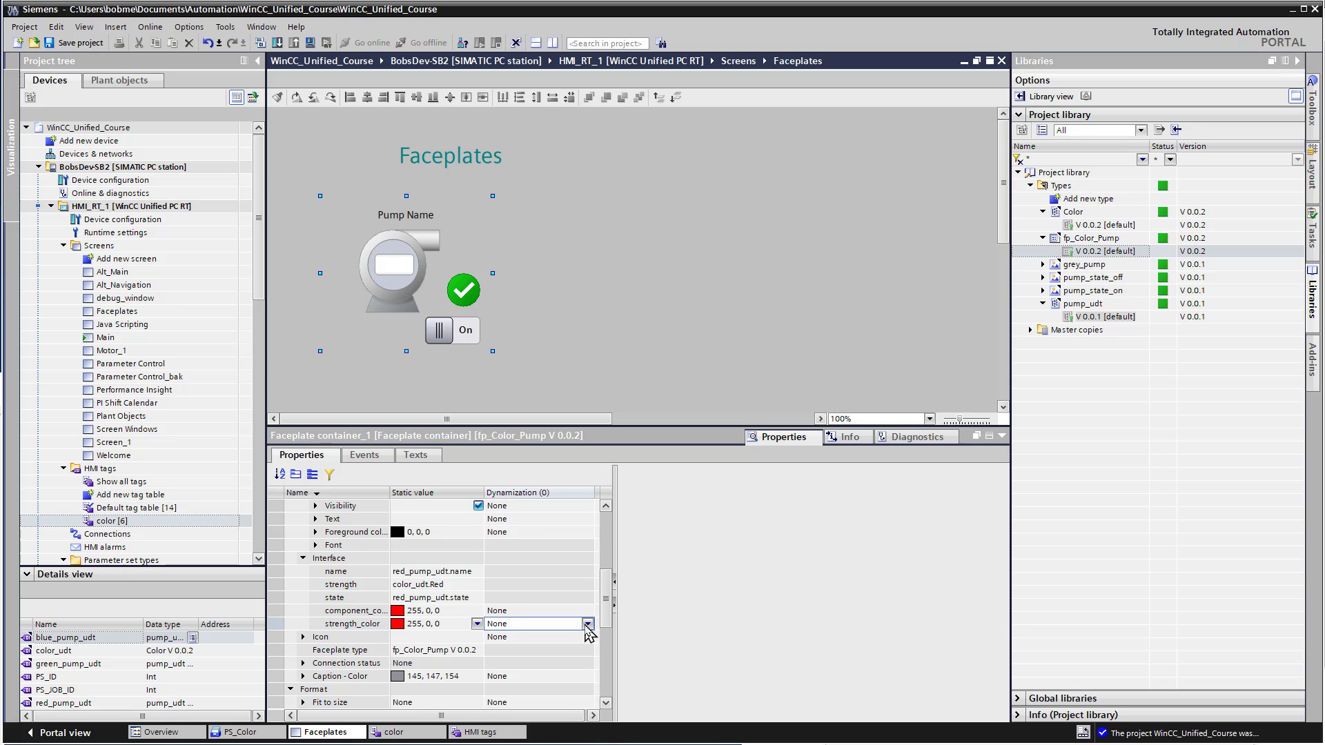
Dynamize the container's strength_color property with a script and widen the script editor
click(586, 625)
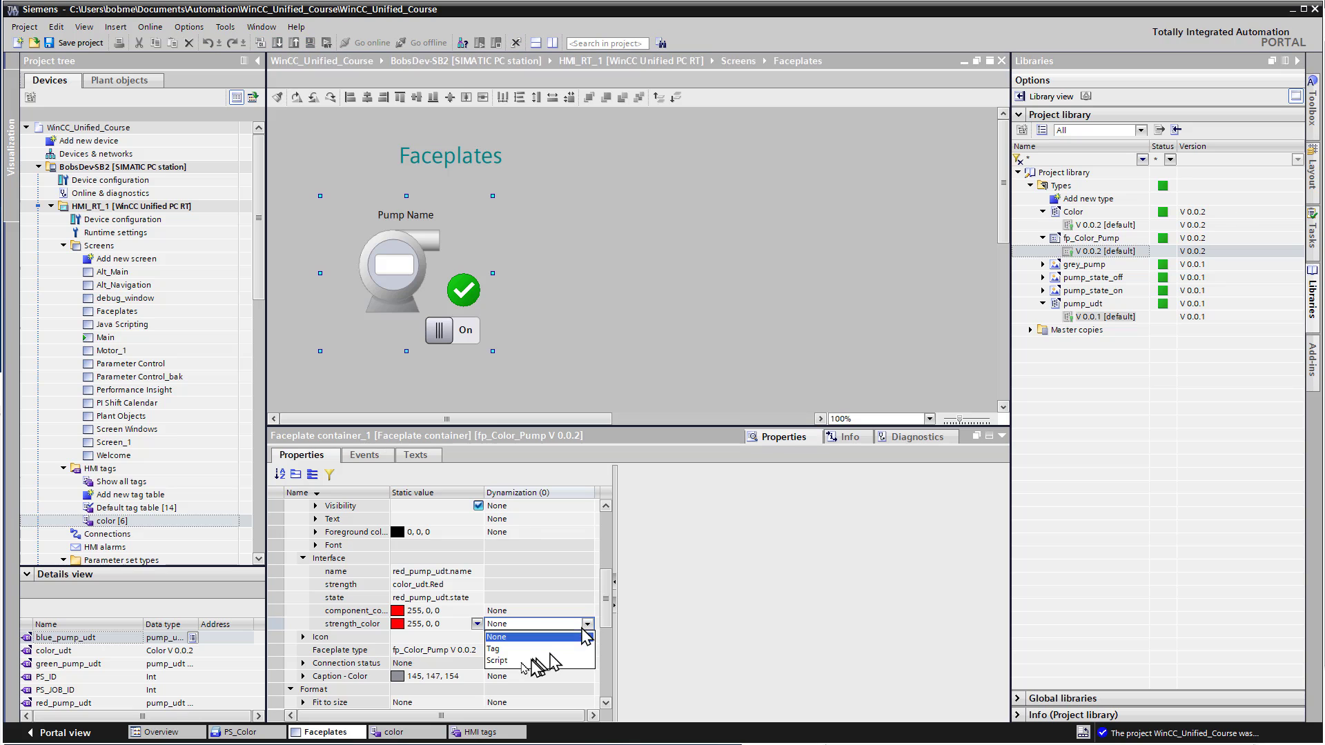
click(519, 662)
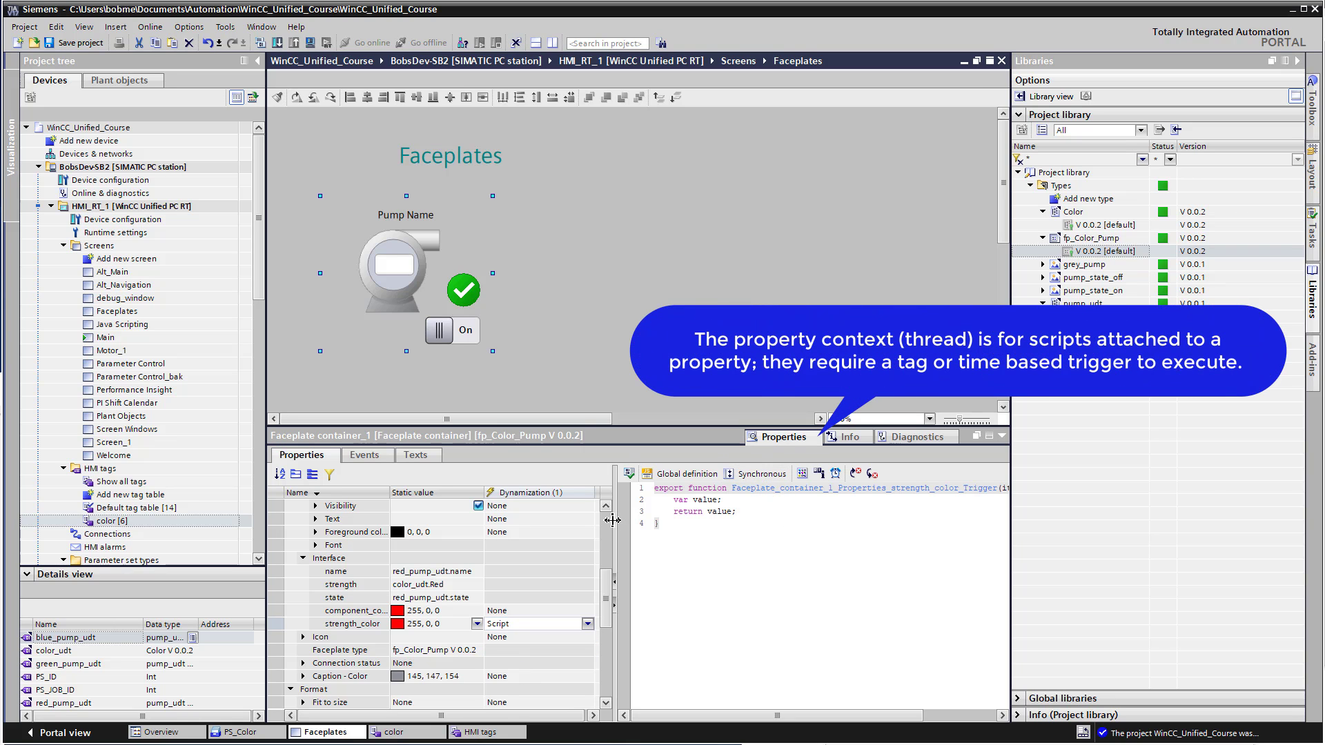
drag(613, 525, 570, 528)
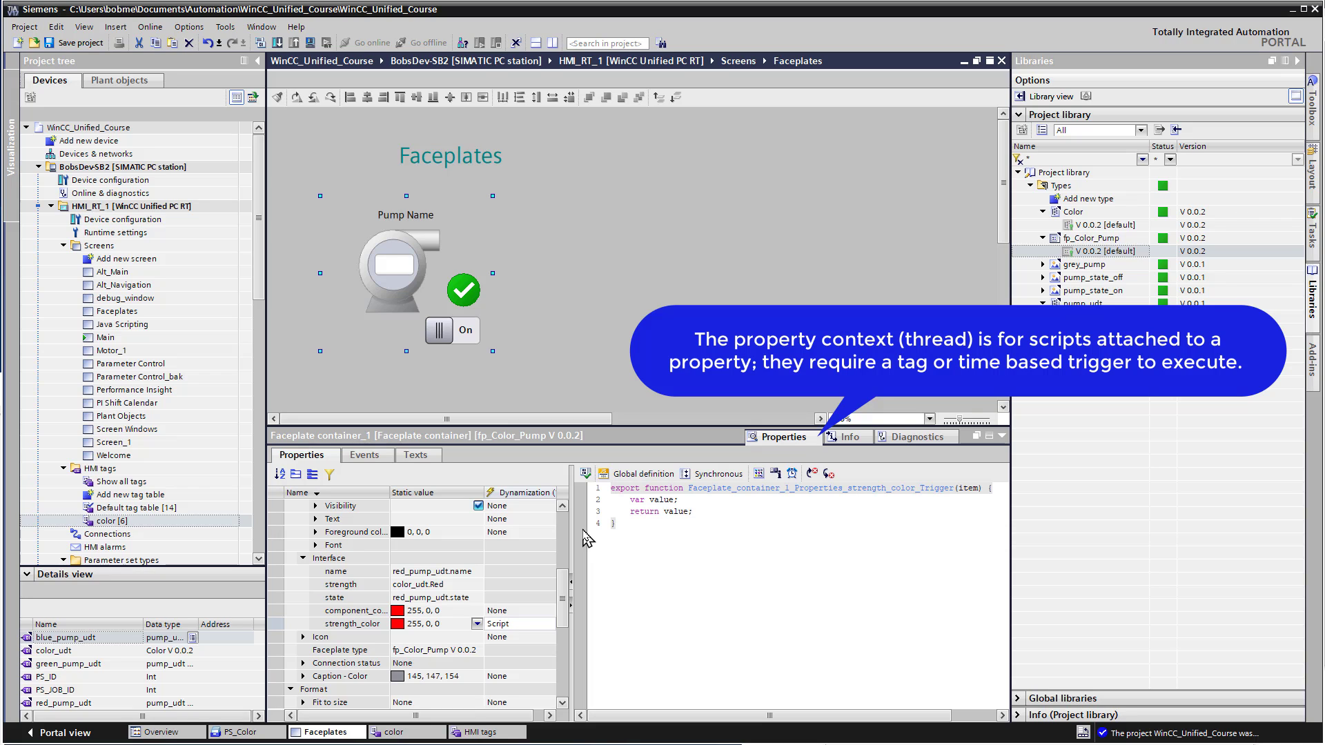
Examine the global definition area and the value declaration and return lines of the strength_color script
click(659, 475)
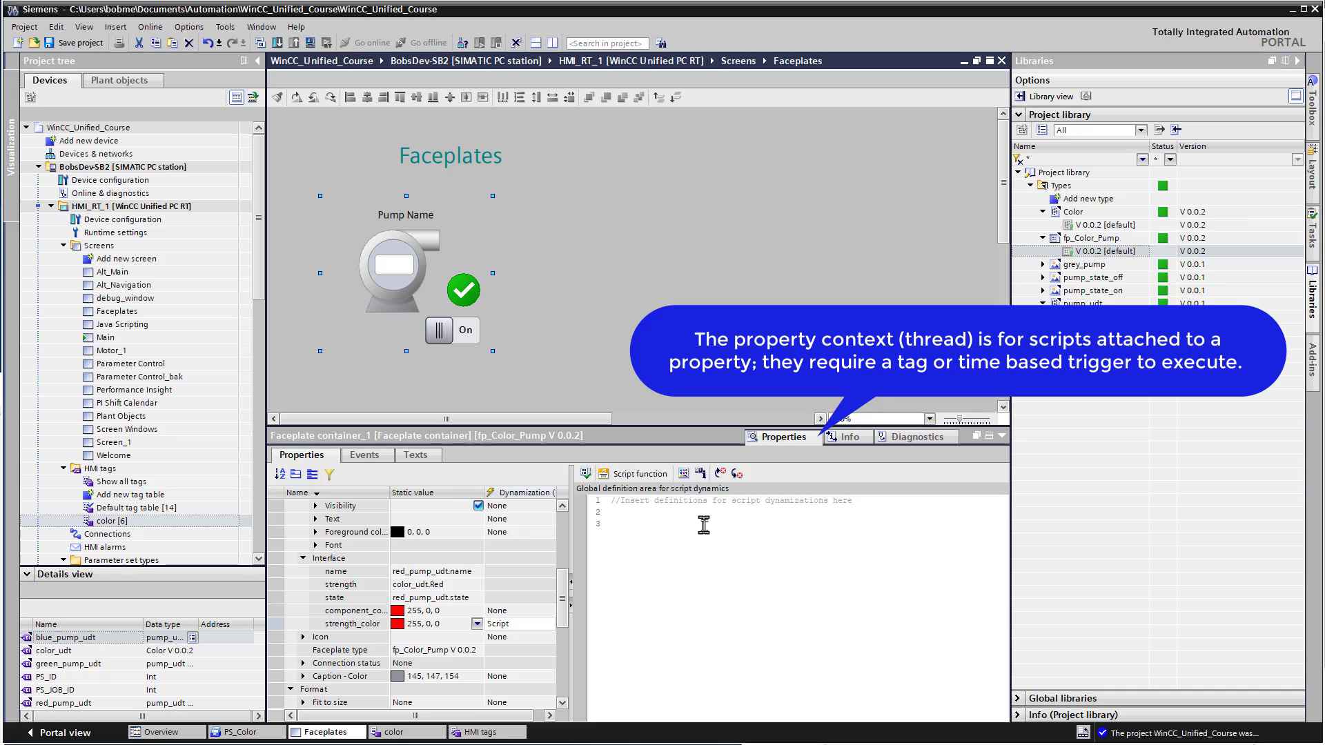
click(625, 474)
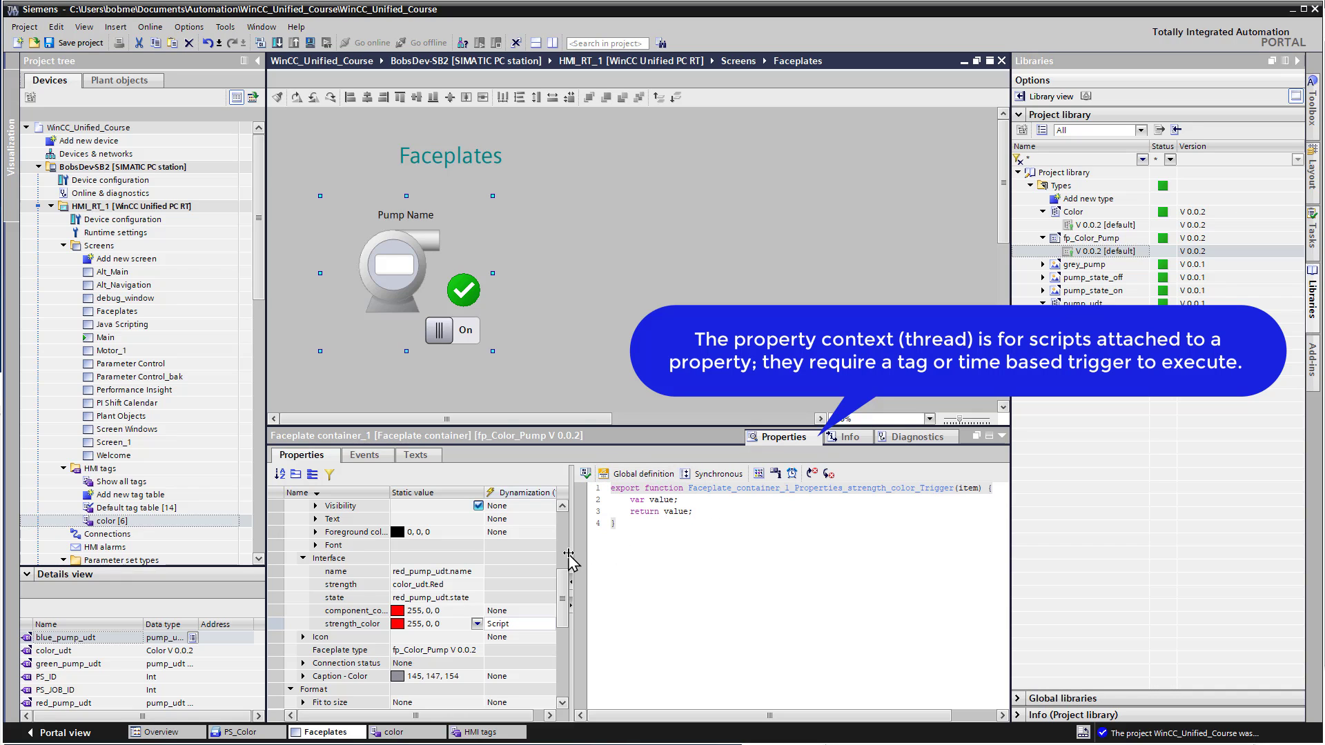
drag(570, 554, 562, 555)
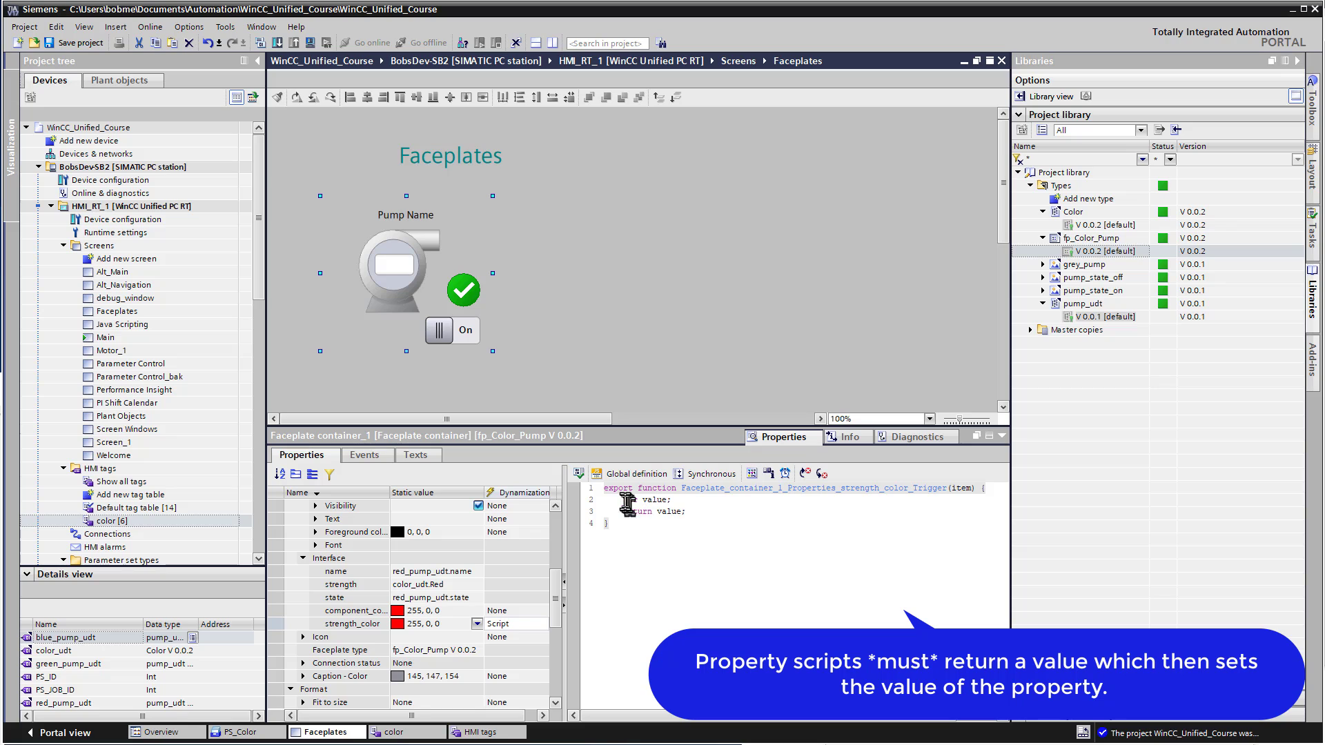
drag(626, 504, 699, 508)
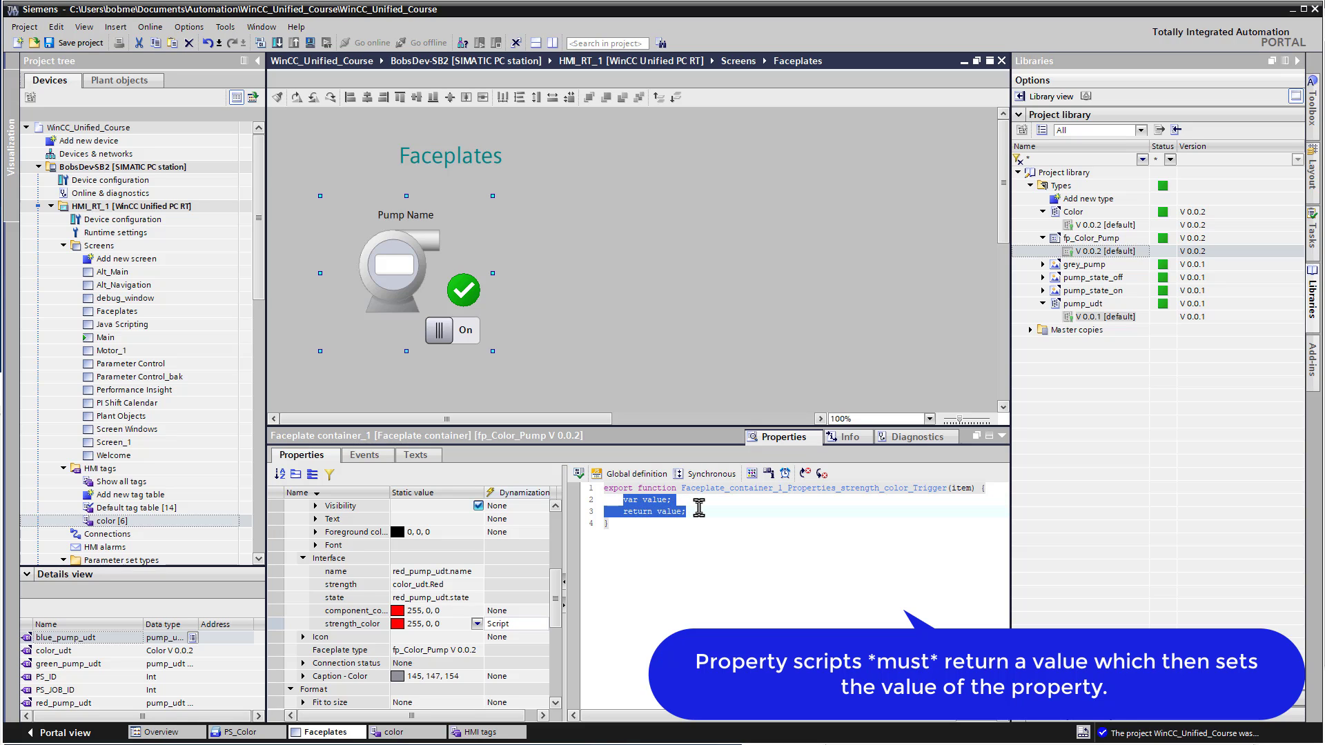
click(711, 511)
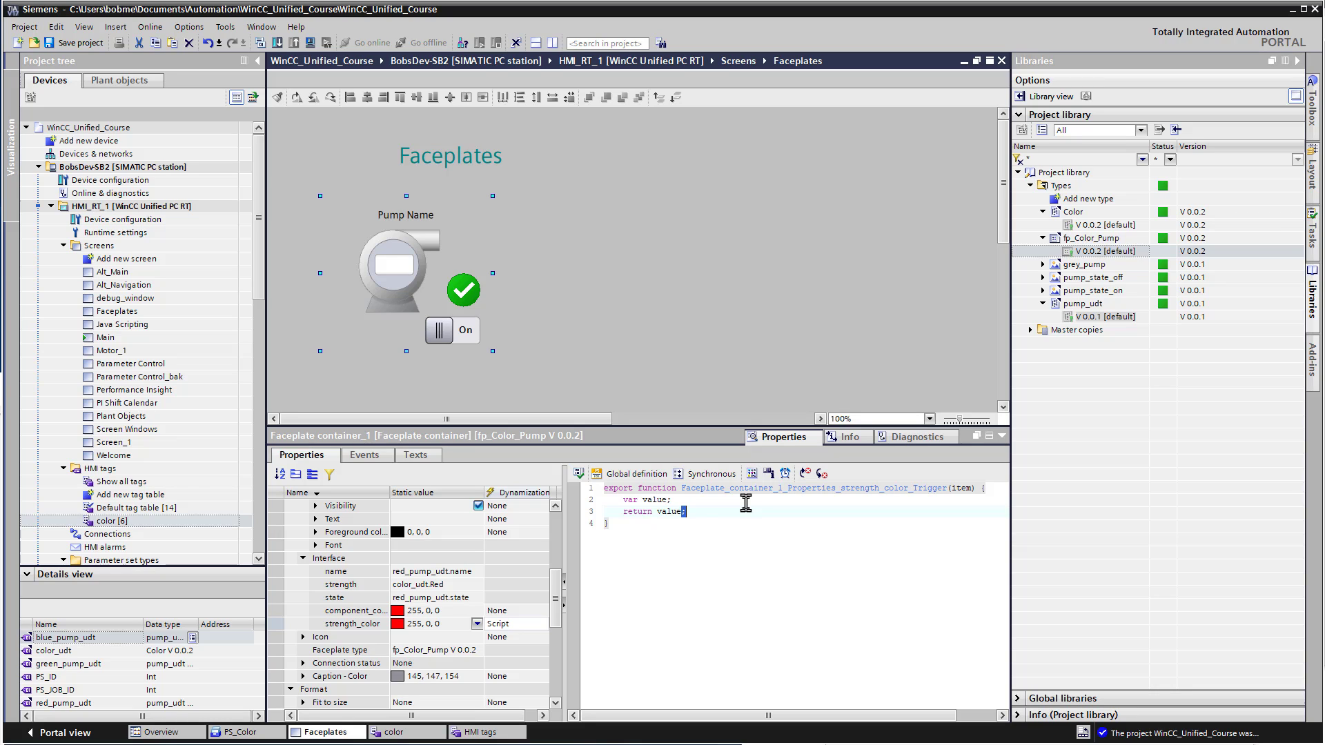
Add a tag-based trigger on color_udt.Red to the strength_color script
click(784, 476)
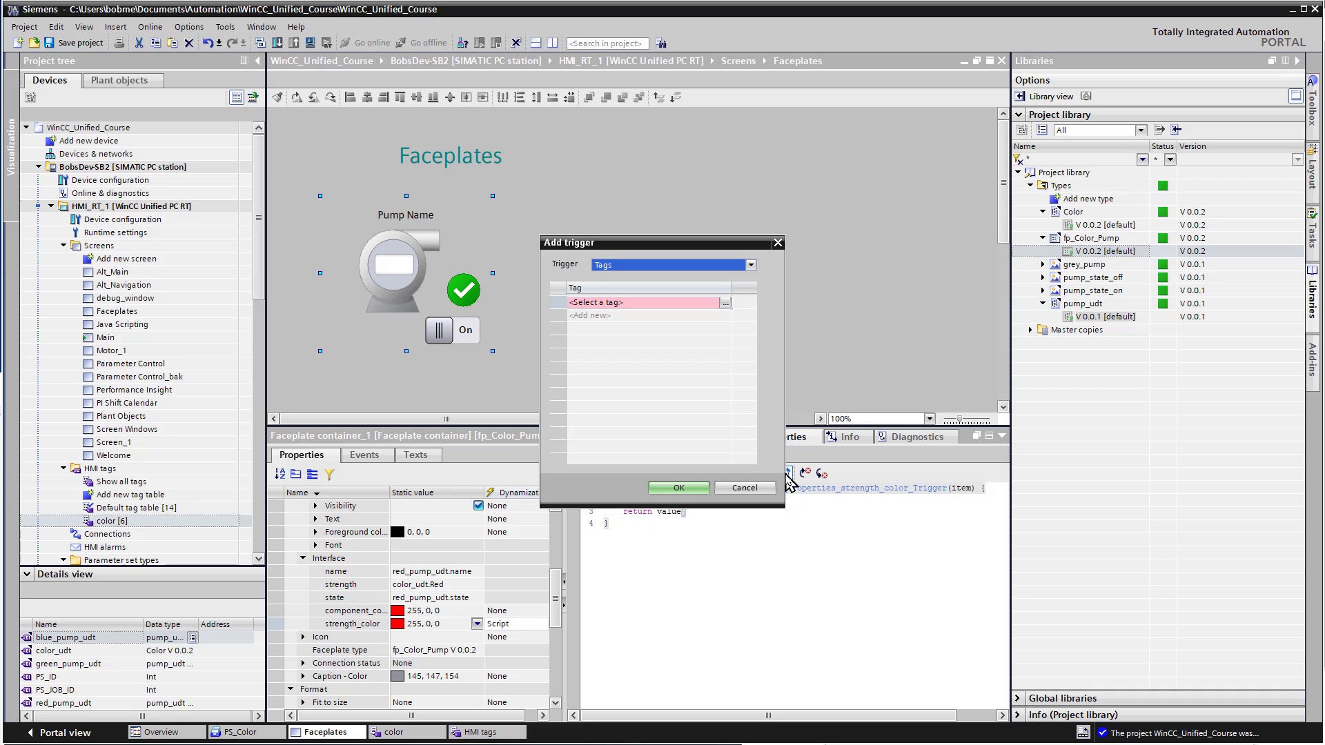
click(751, 265)
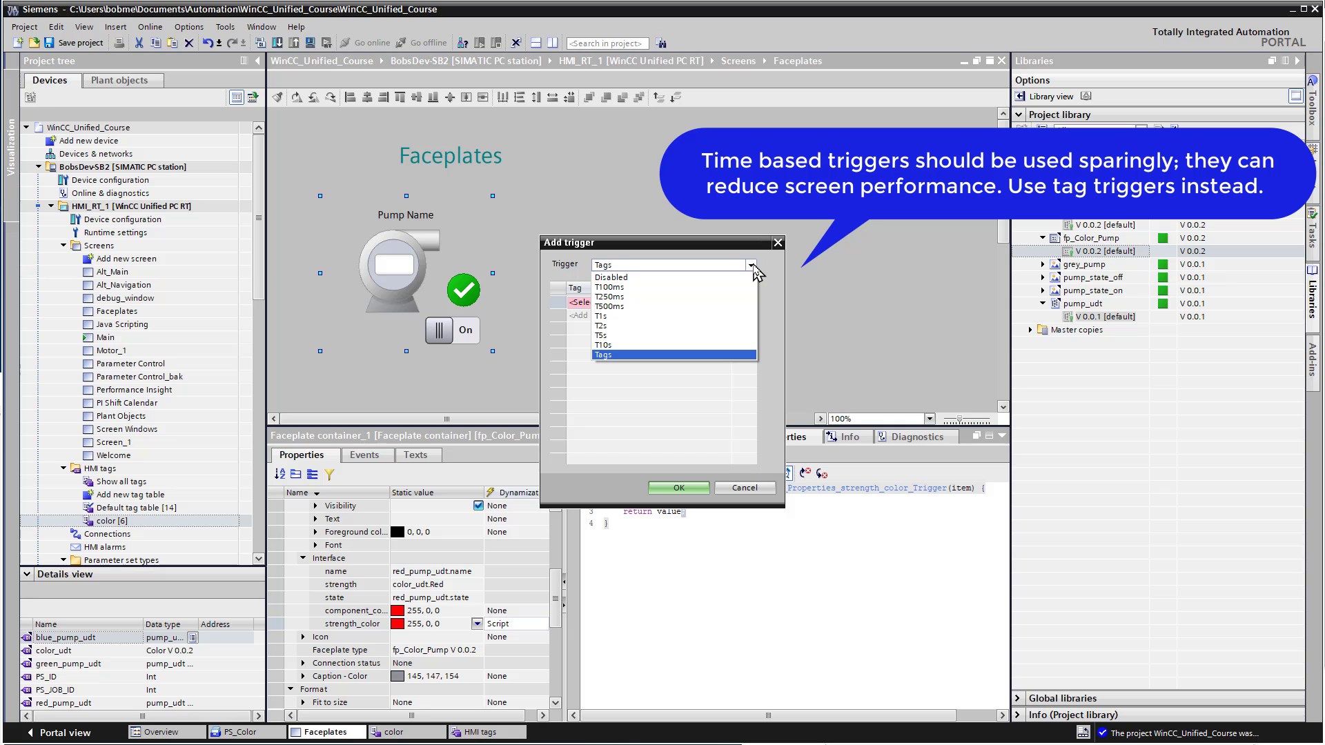
click(639, 354)
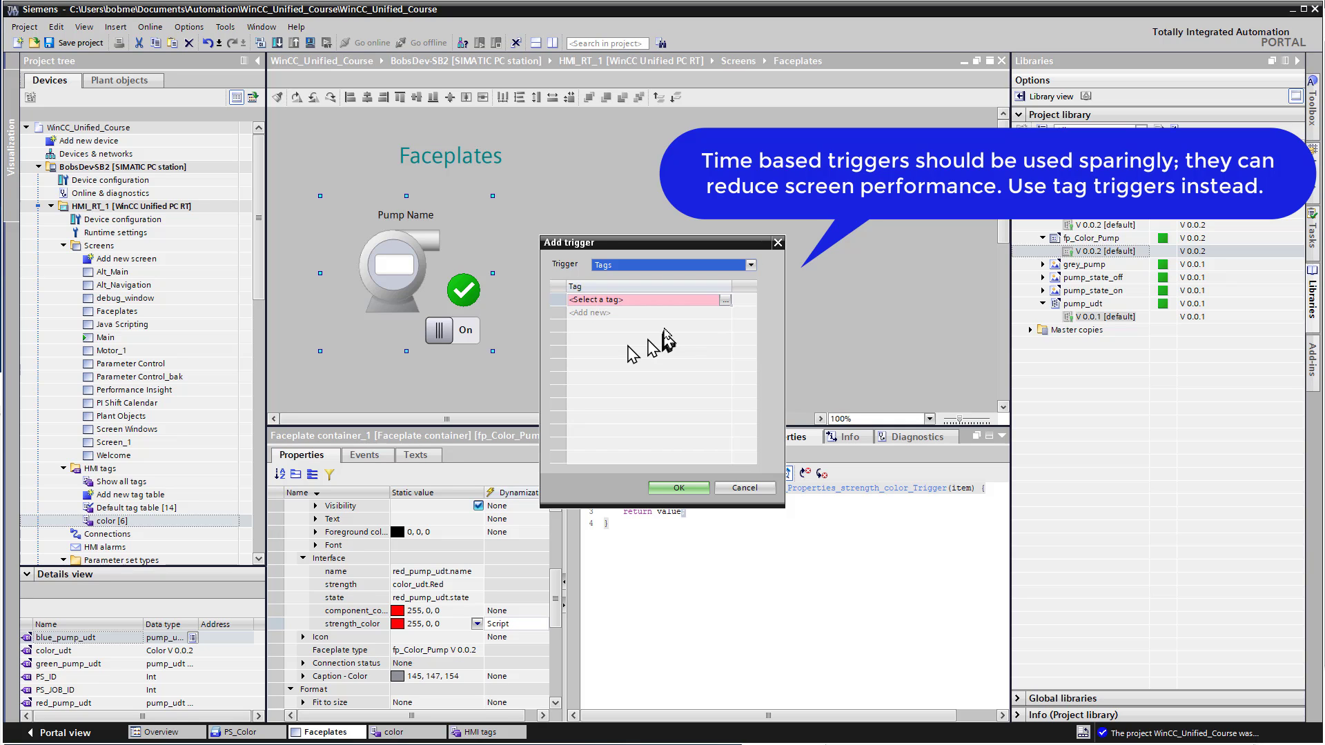
click(725, 301)
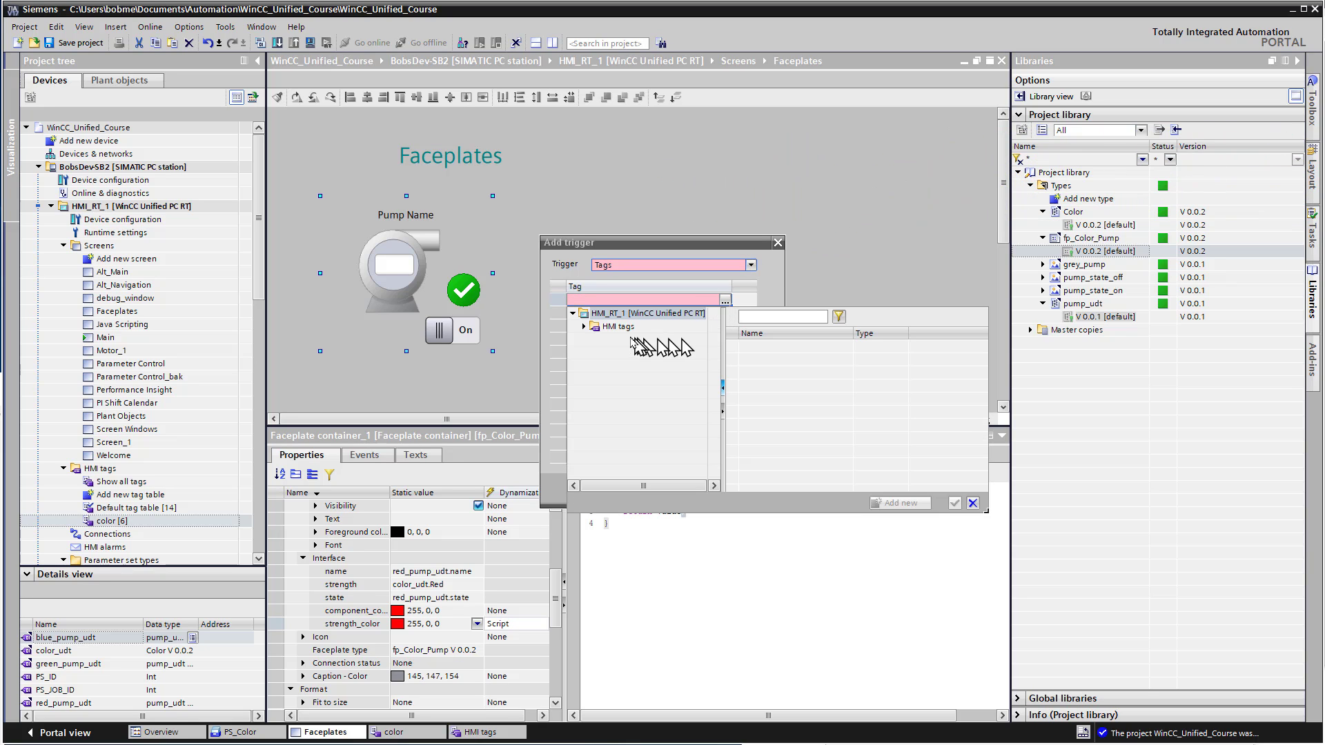
click(590, 327)
click(628, 352)
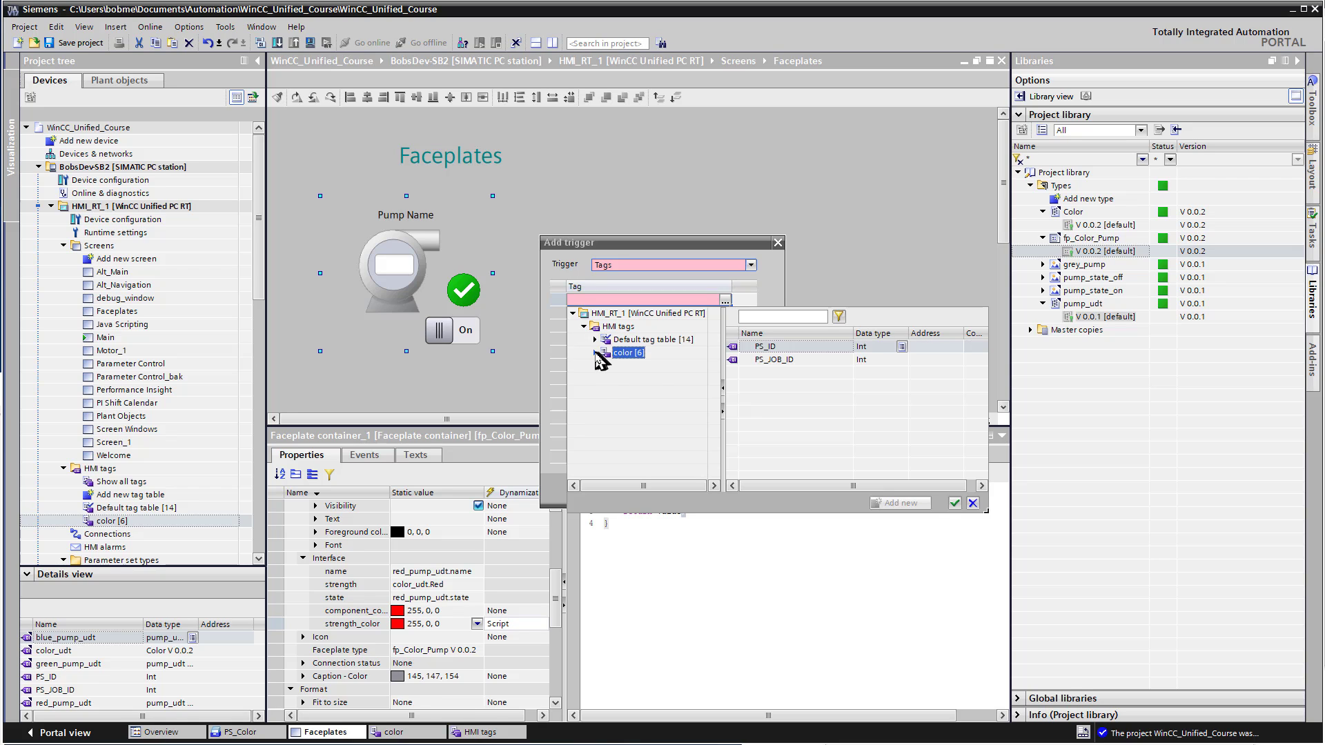
click(594, 352)
click(642, 379)
click(757, 400)
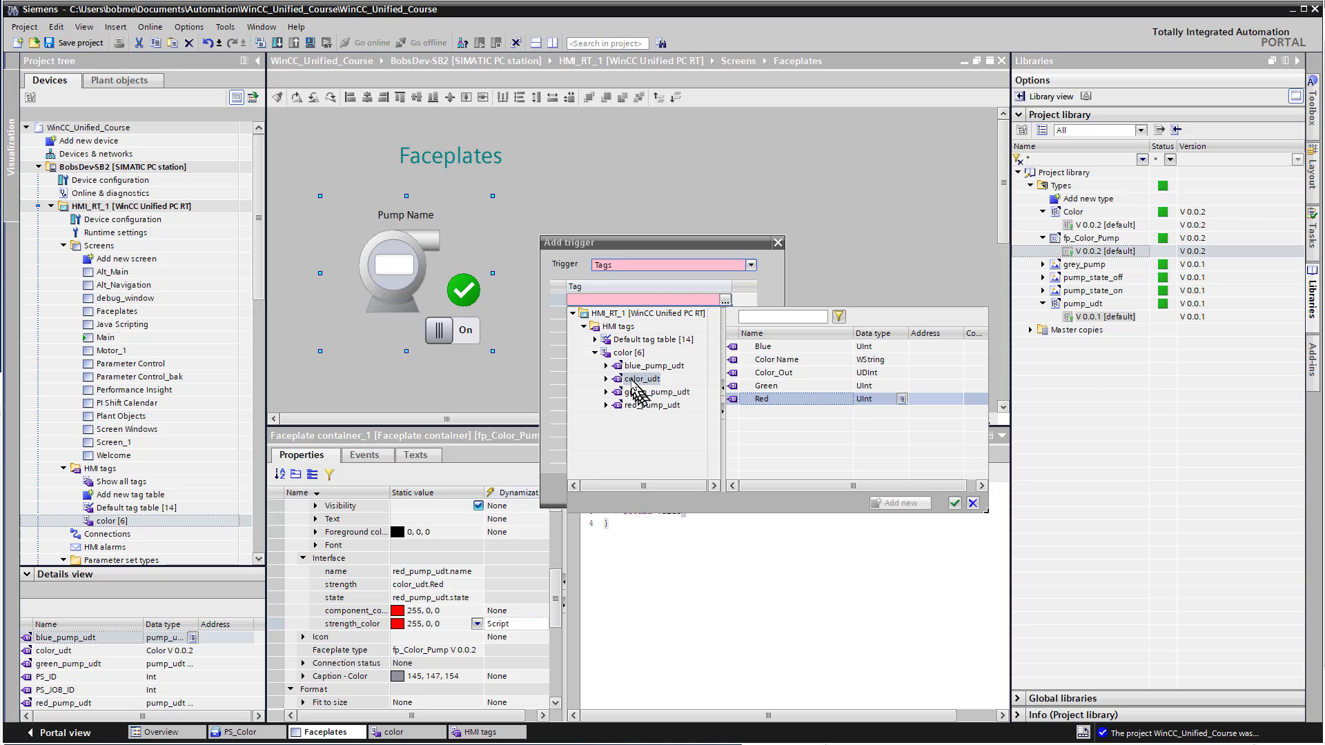
click(955, 503)
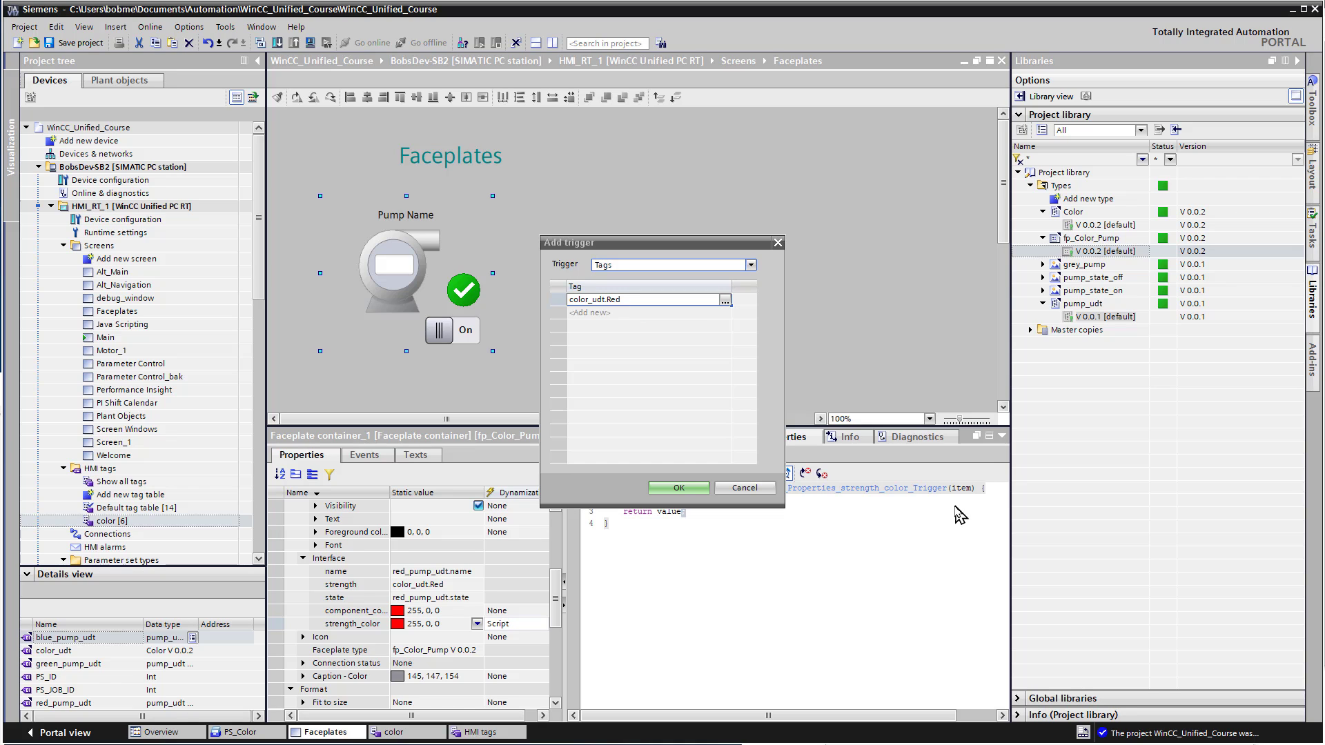
click(676, 489)
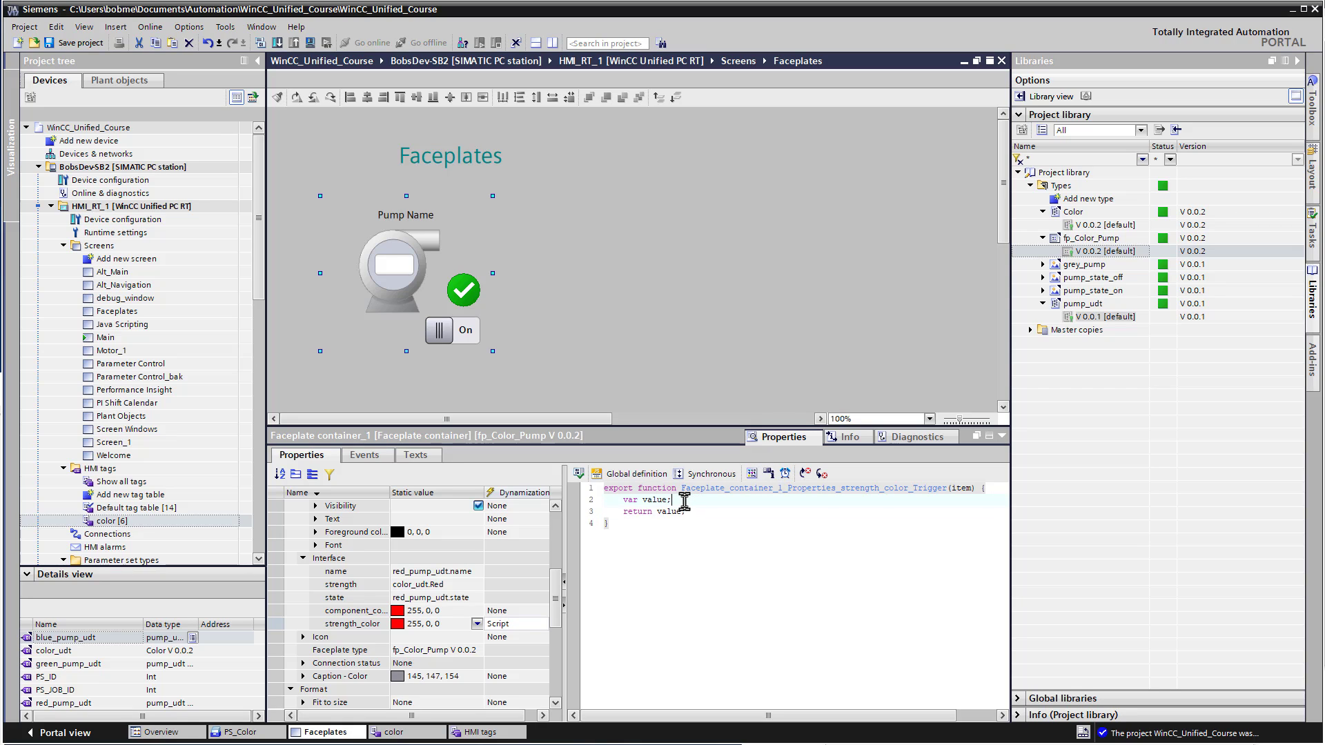
Insert the tag reference Tags("color_udt.Red") on a new line below the value declaration in the script
key(Return)
key(Return)
key(Up)
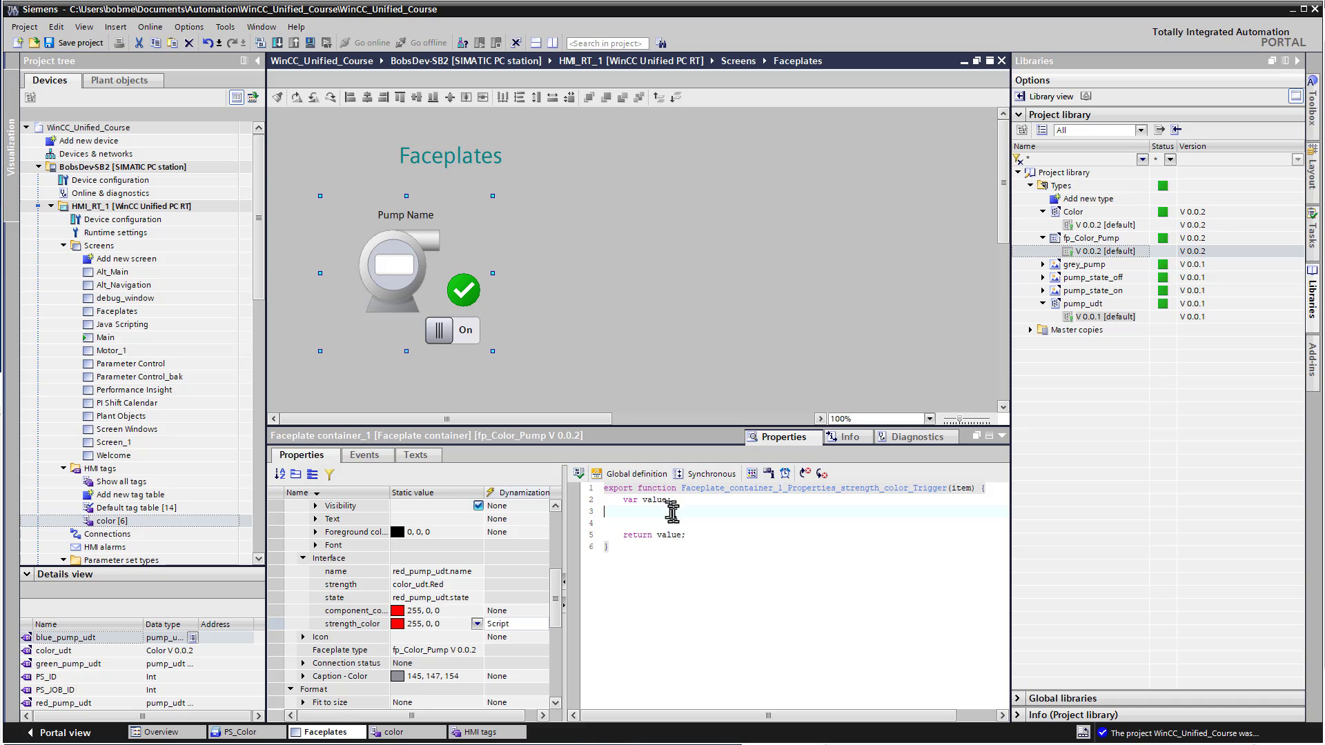
click(751, 475)
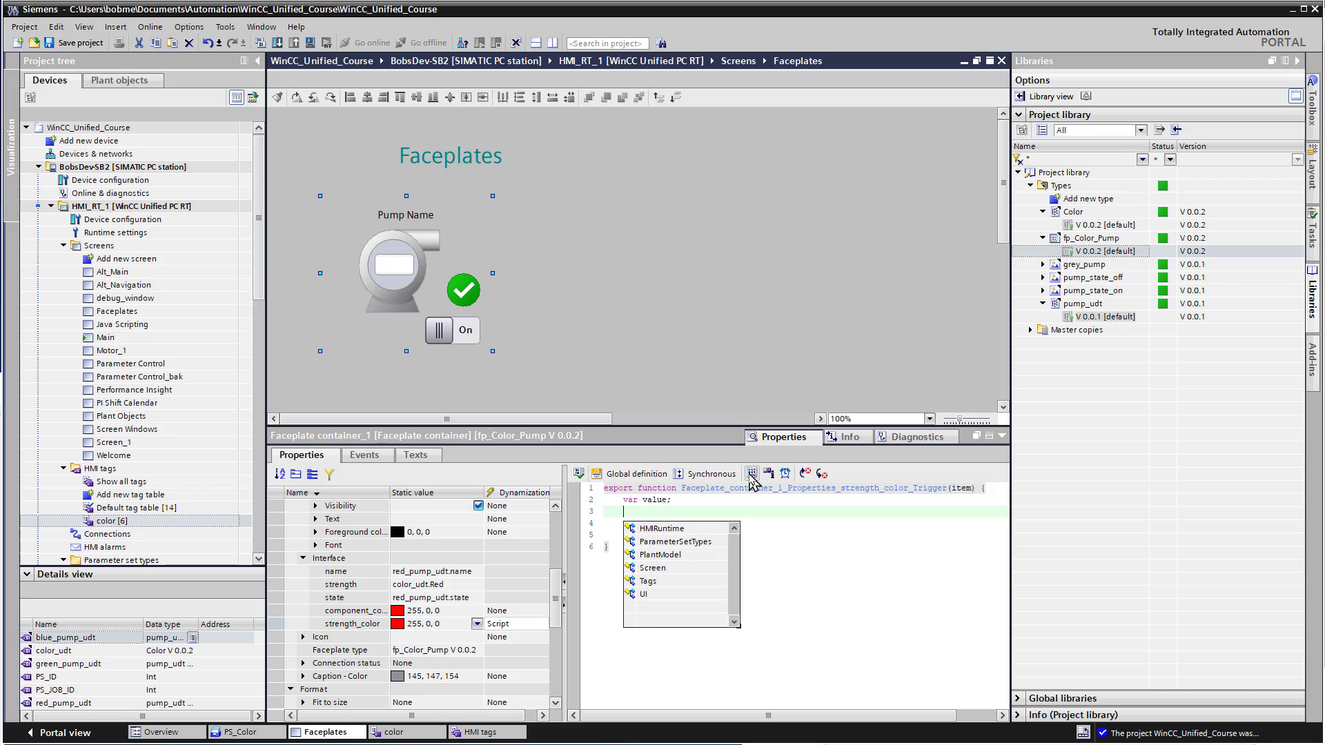
double_click(648, 582)
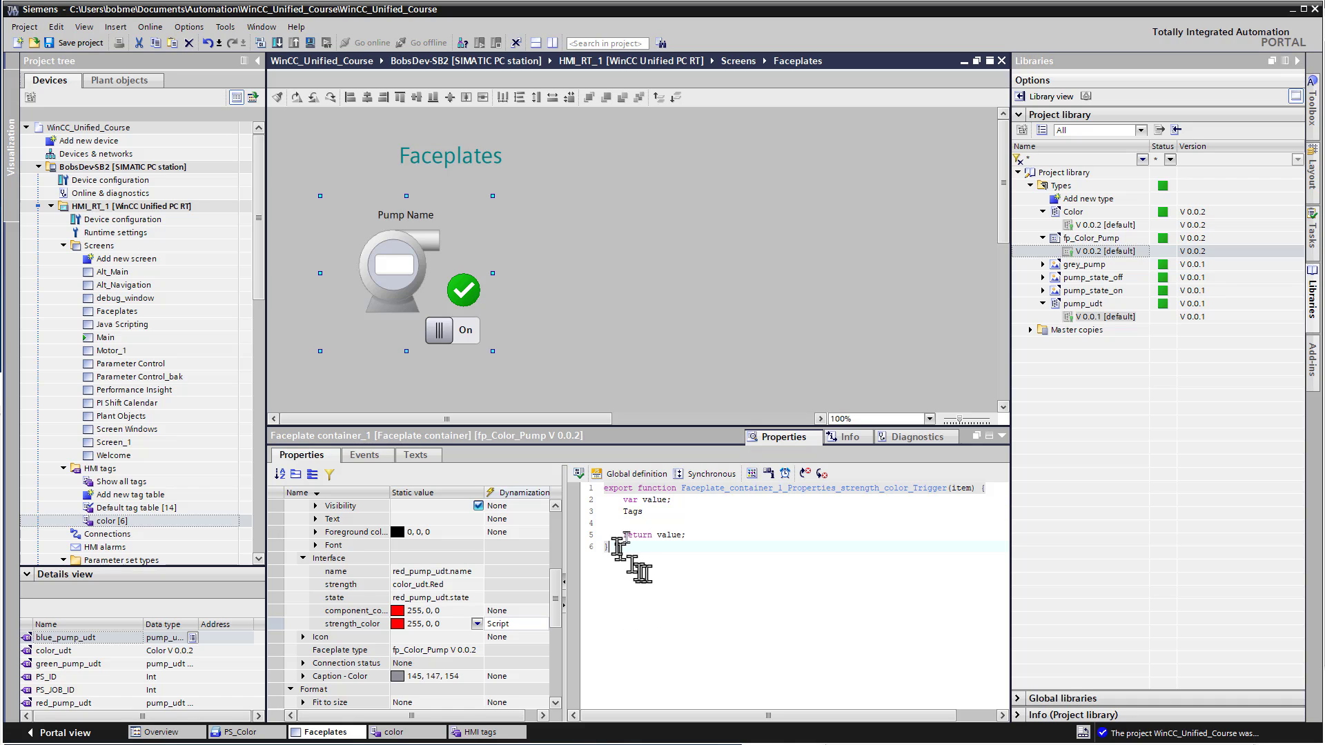
click(662, 509)
text(()
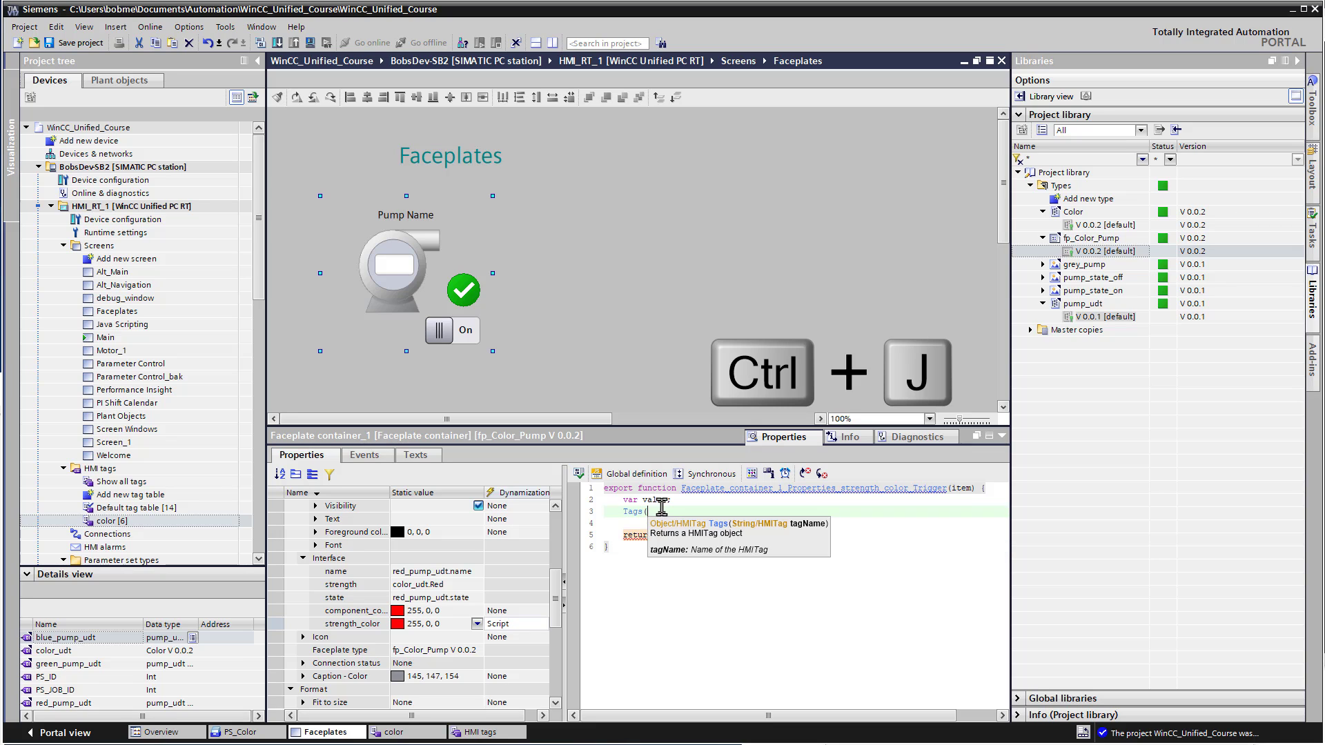
key(ctrl+j)
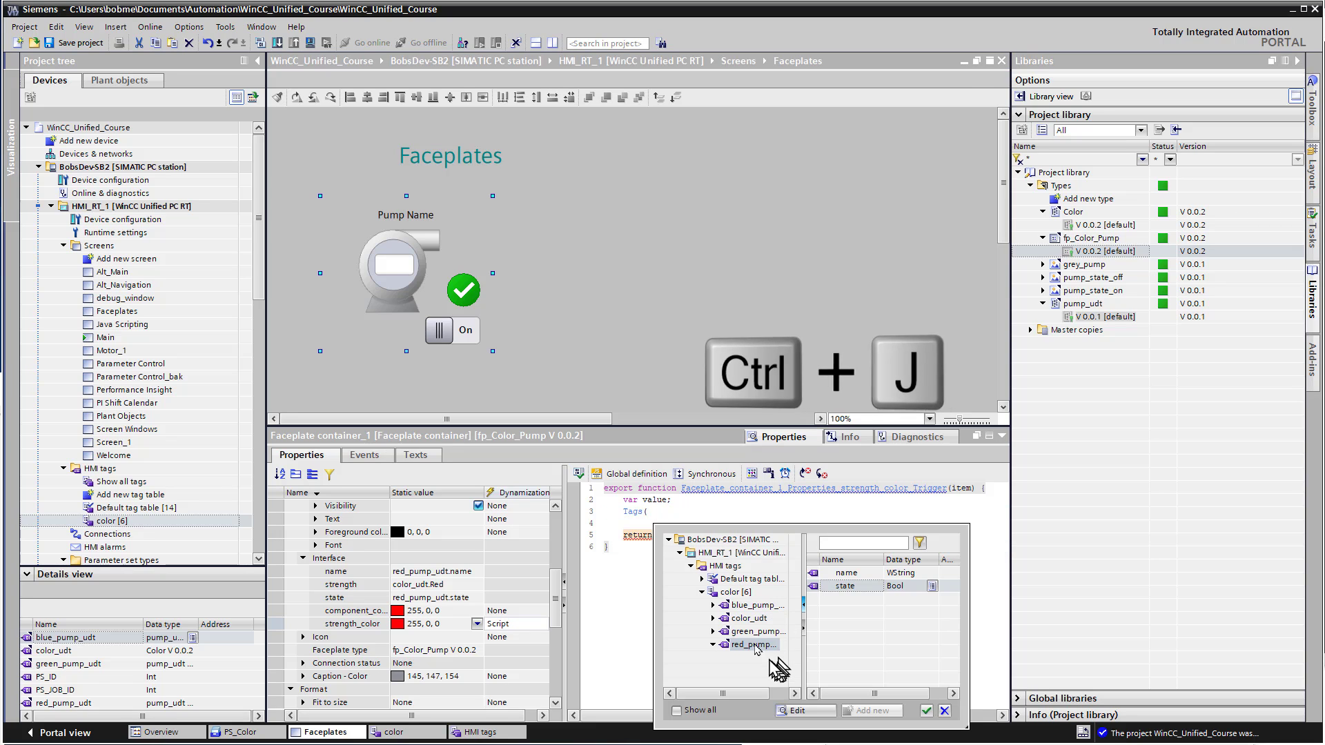
click(735, 620)
double_click(835, 626)
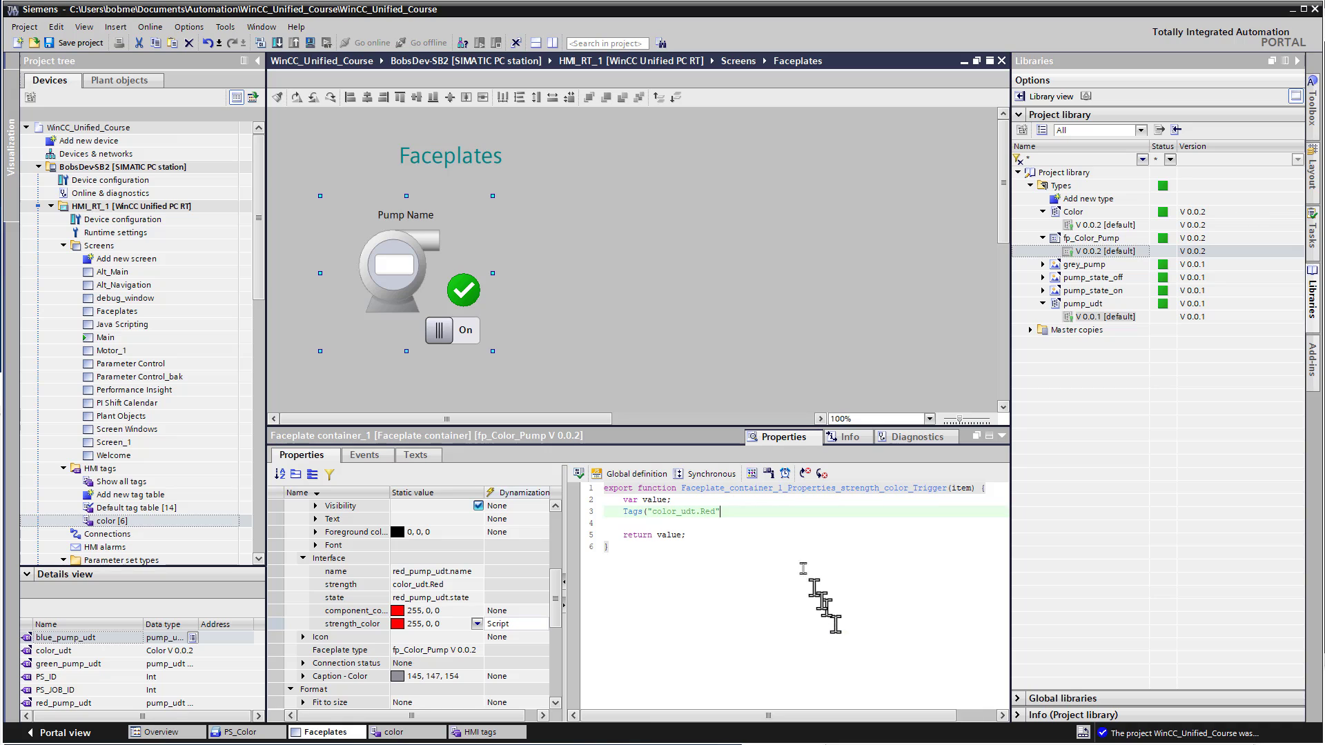
text())
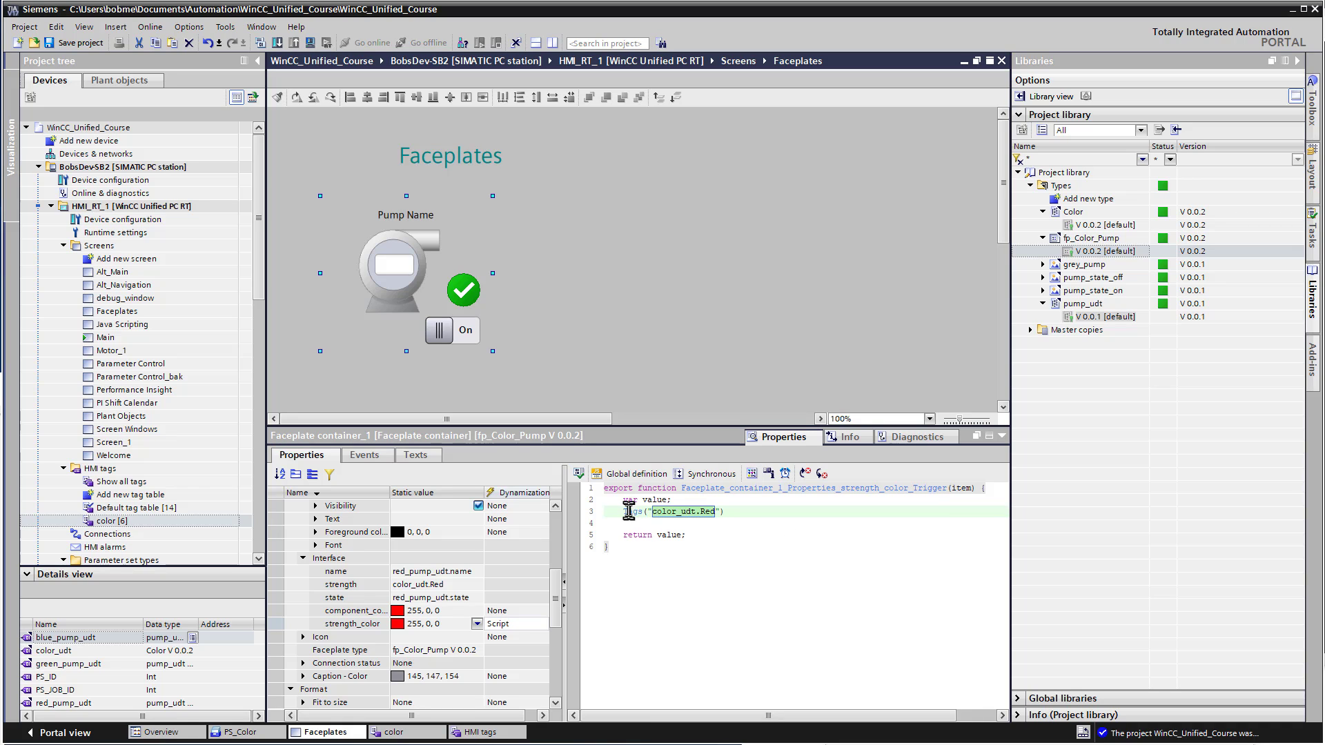
Join the tag reference to the declaration so it reads var value = Tags("color_udt.Red").Read();
click(626, 511)
drag(668, 500, 617, 511)
key(Delete)
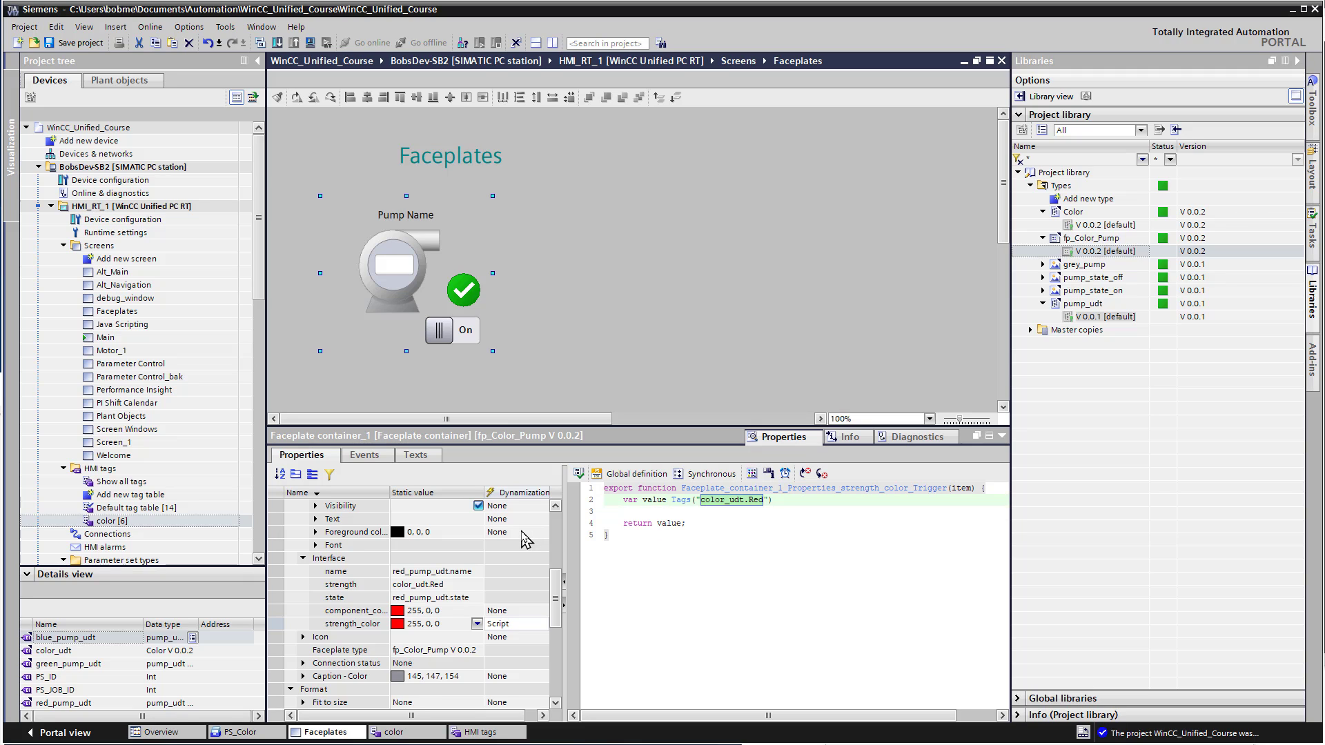
text(=)
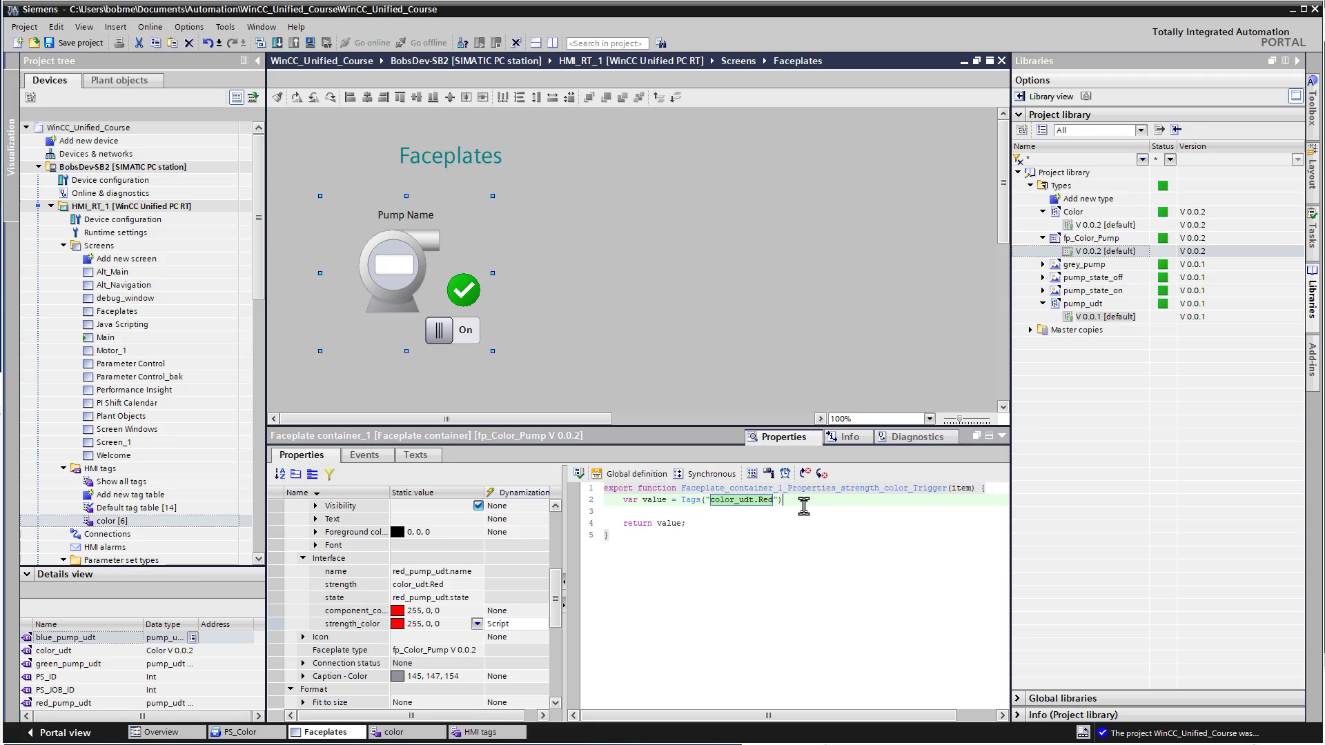
text(.Re)
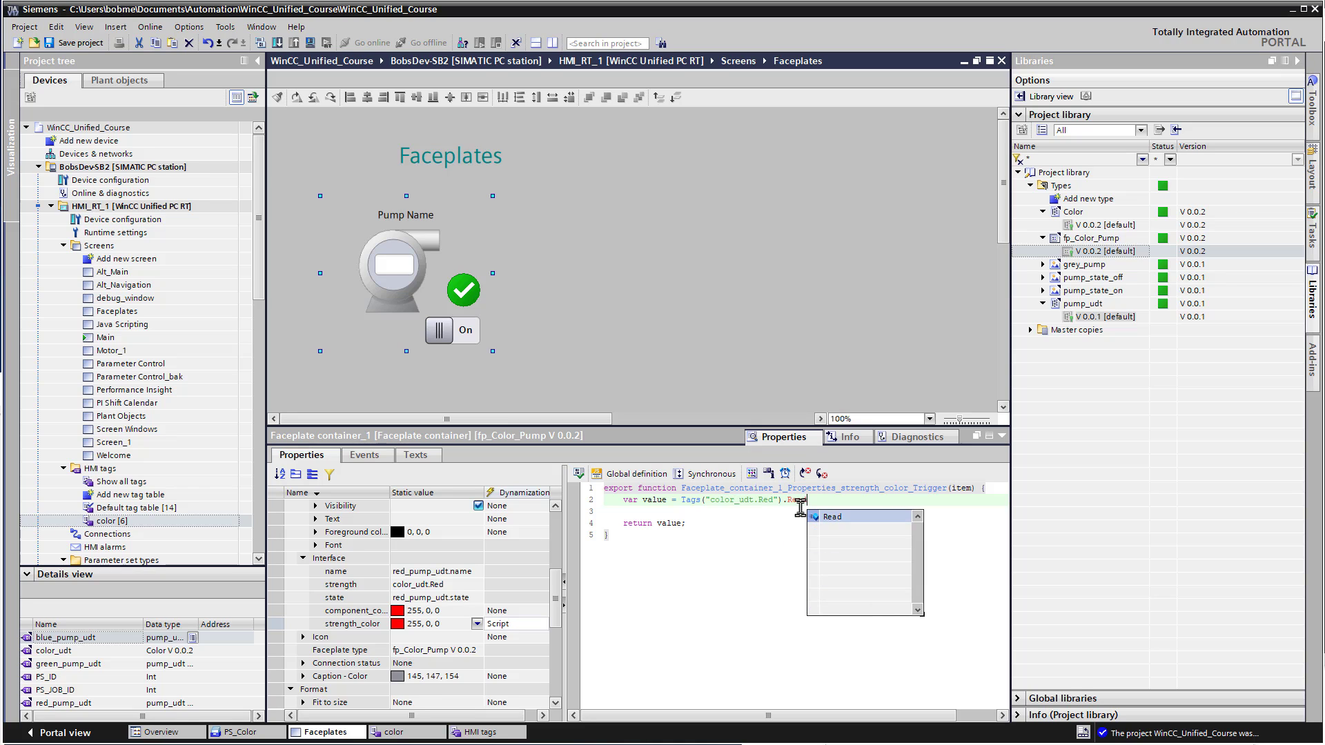
key(Return)
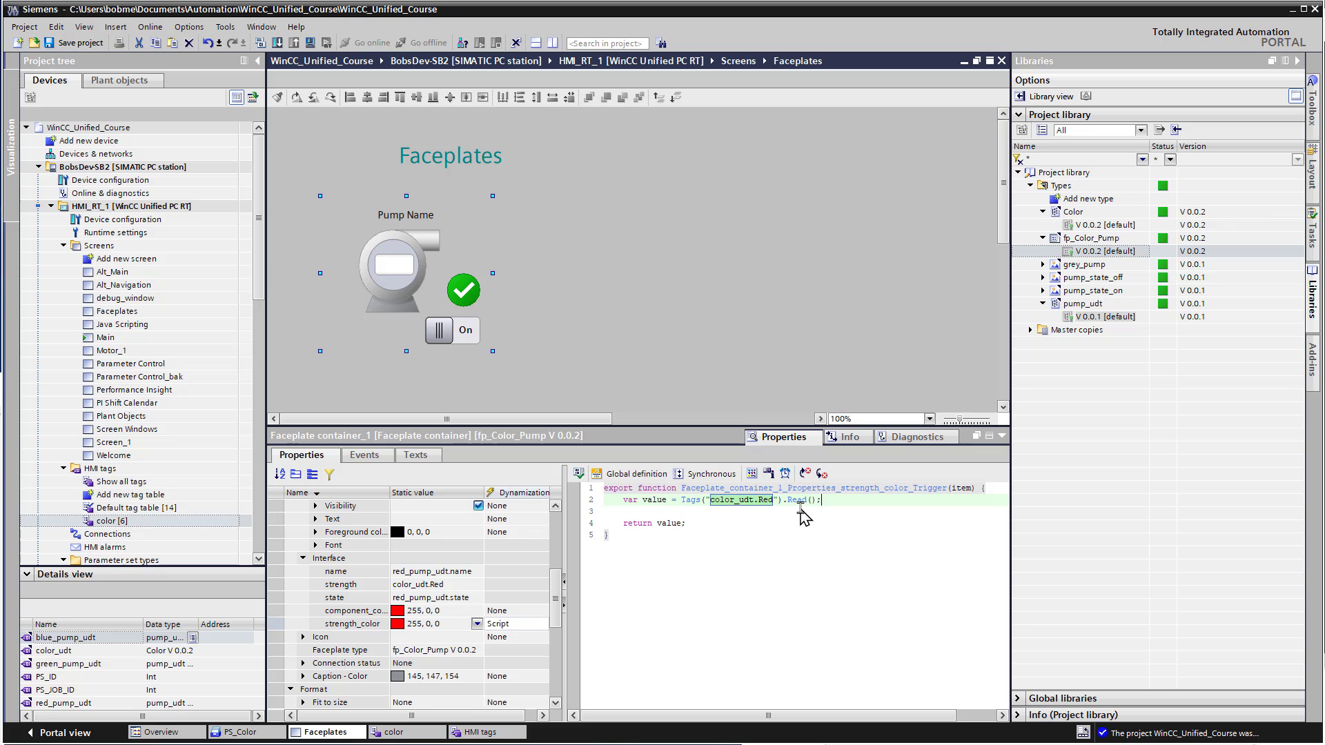
Declare the variable rgbVal below the value line and assign it the HMIRuntime.Math.RGB function
key(Return)
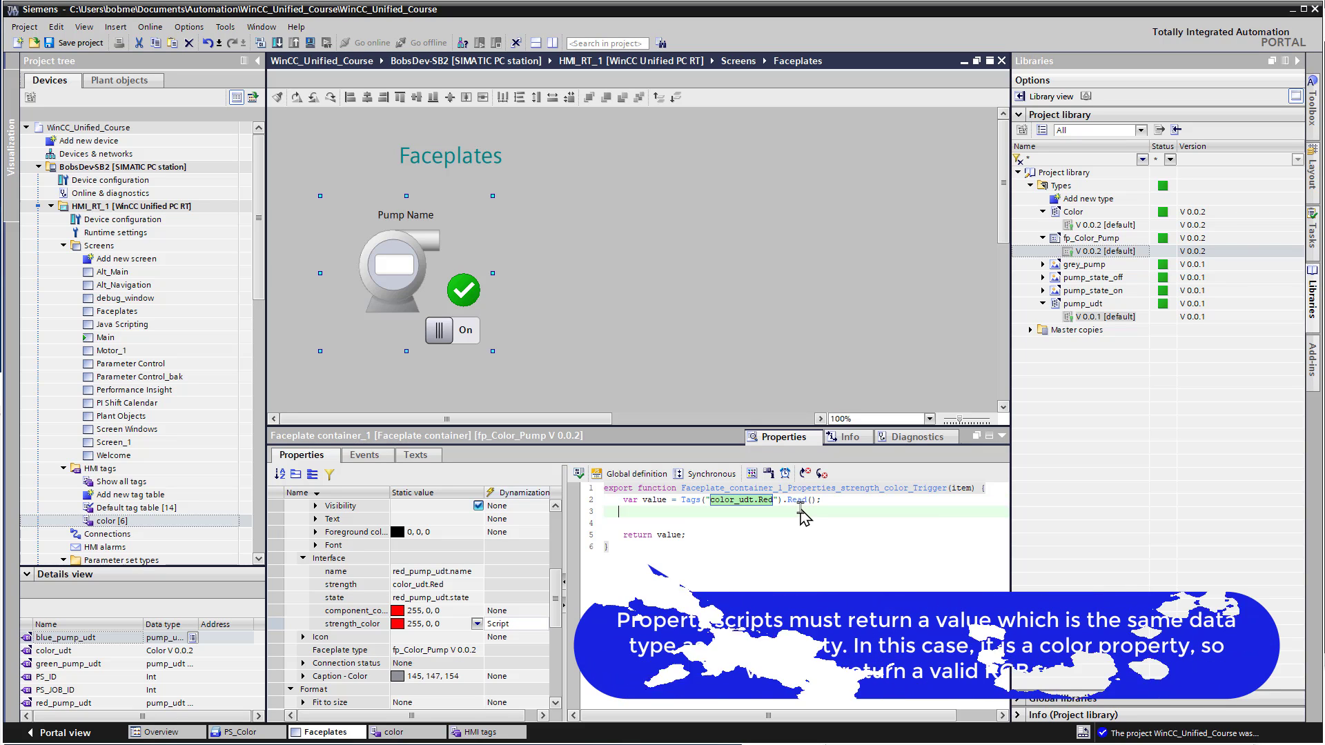
key(Return)
text(let )
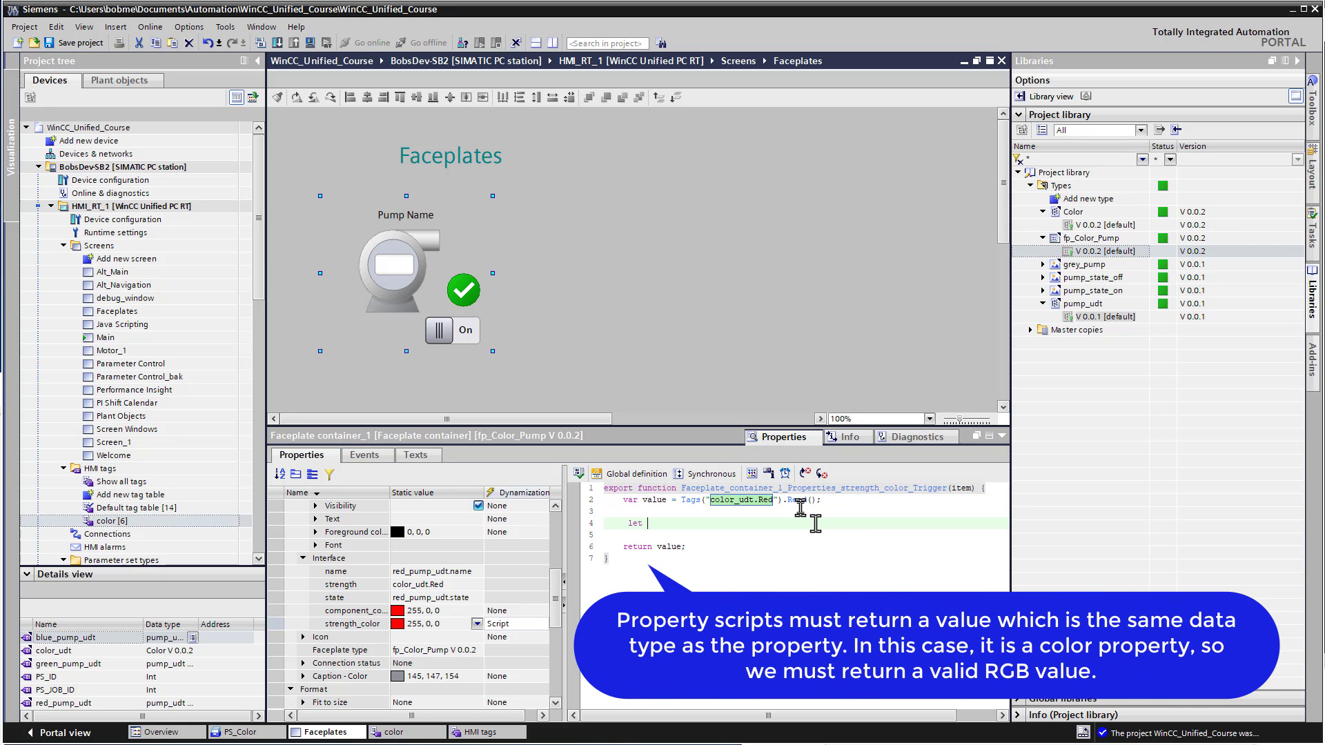
text(rgbVal =)
click(751, 473)
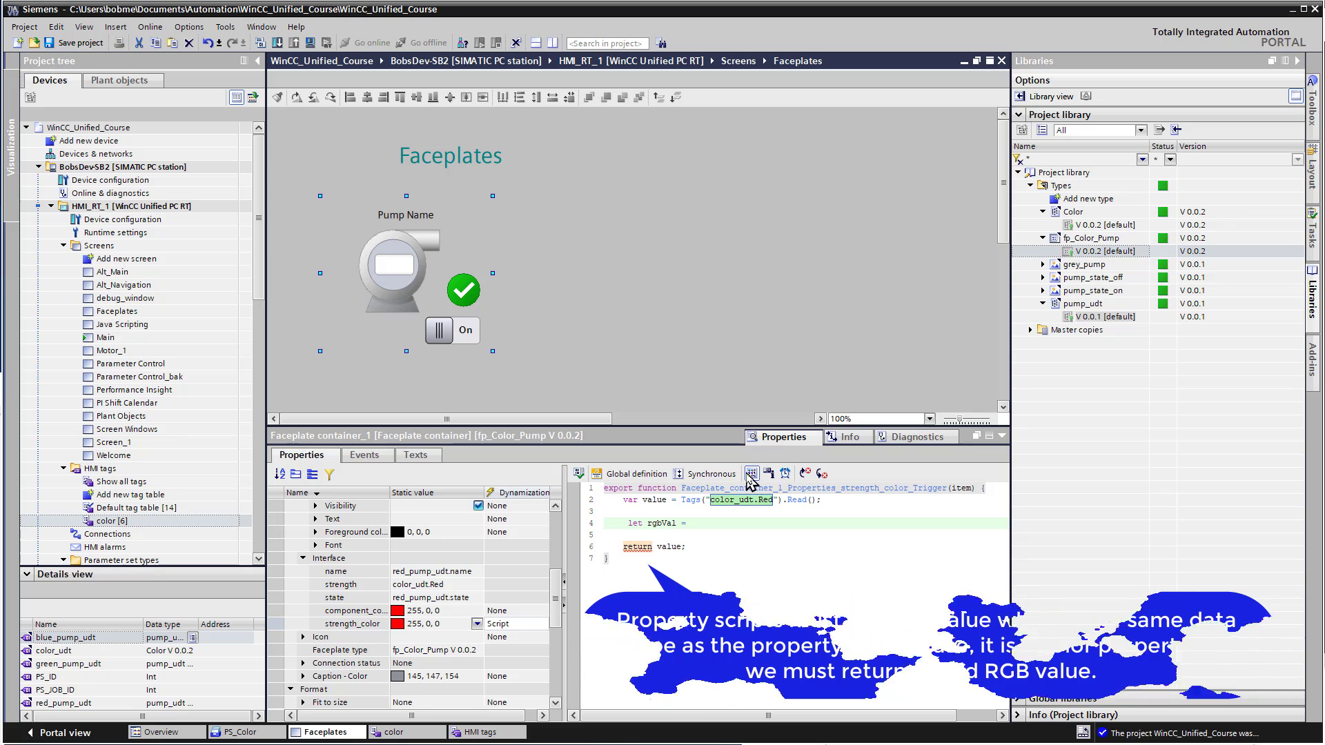
double_click(718, 540)
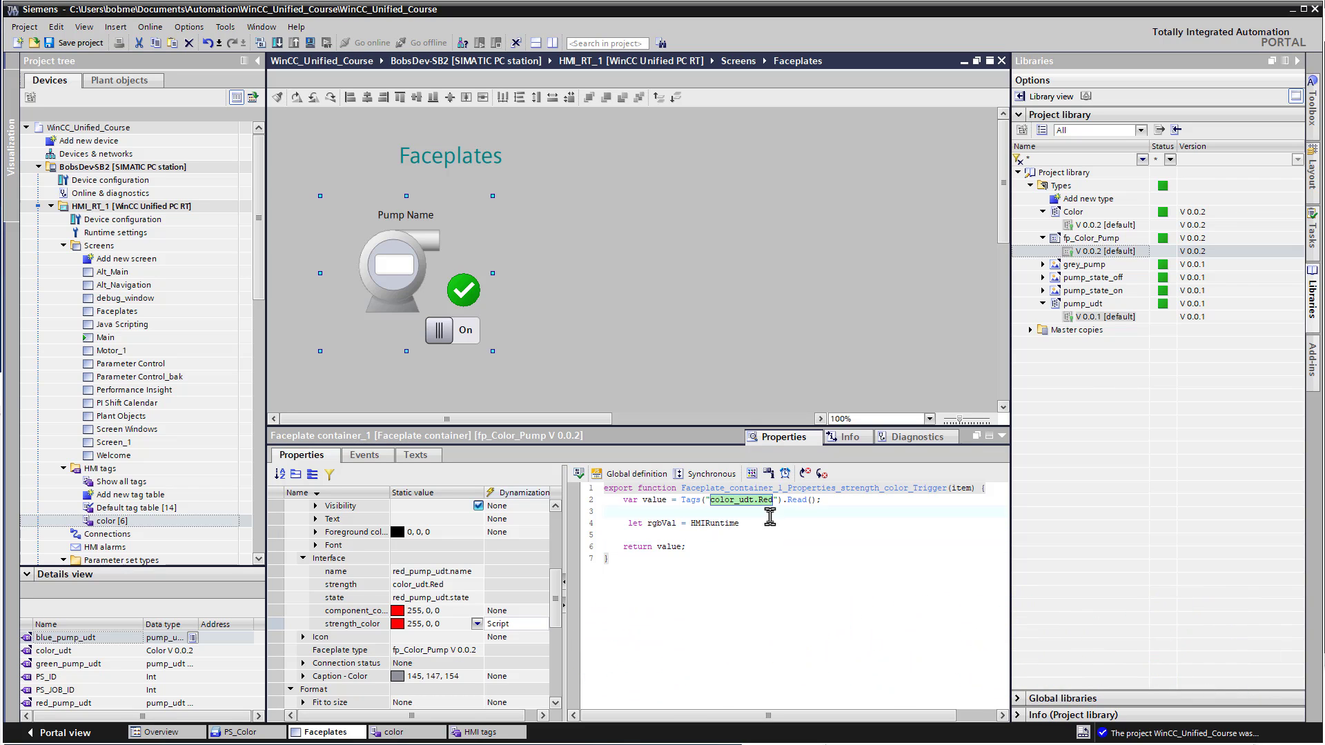
text(.Math.)
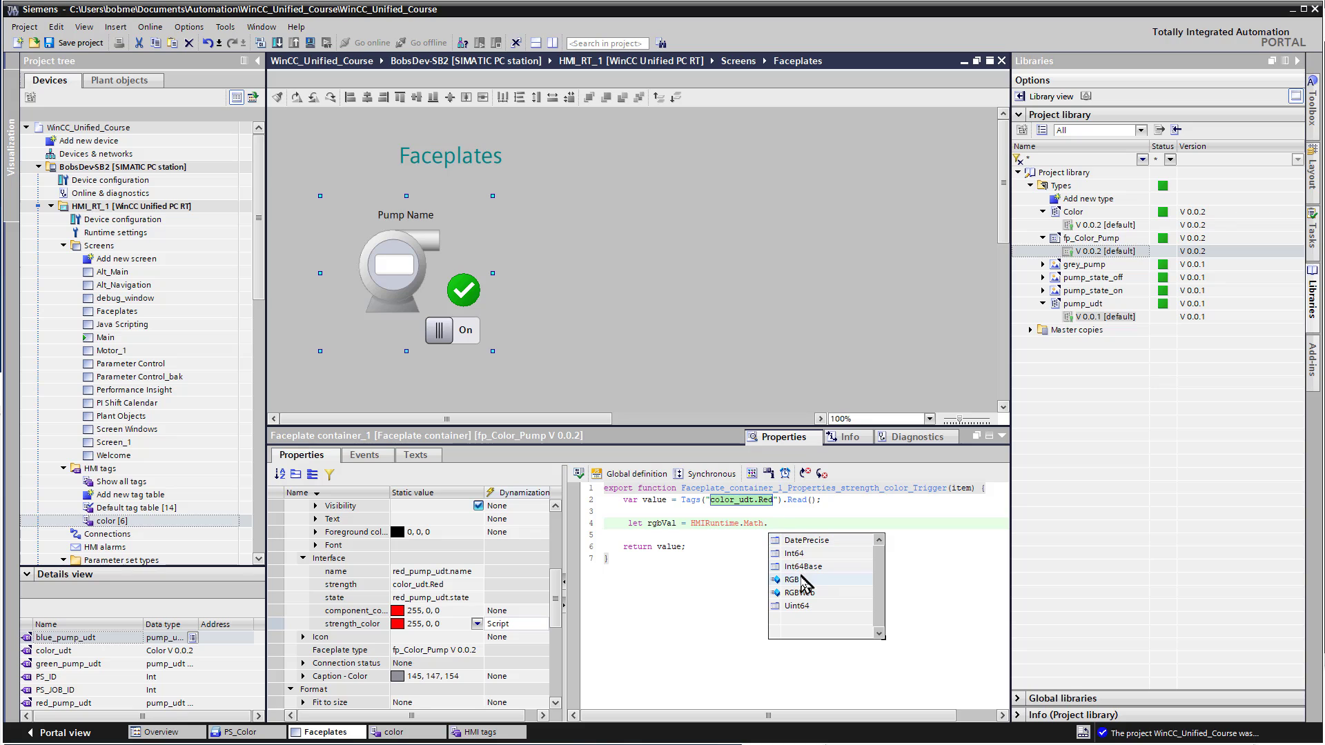
double_click(792, 579)
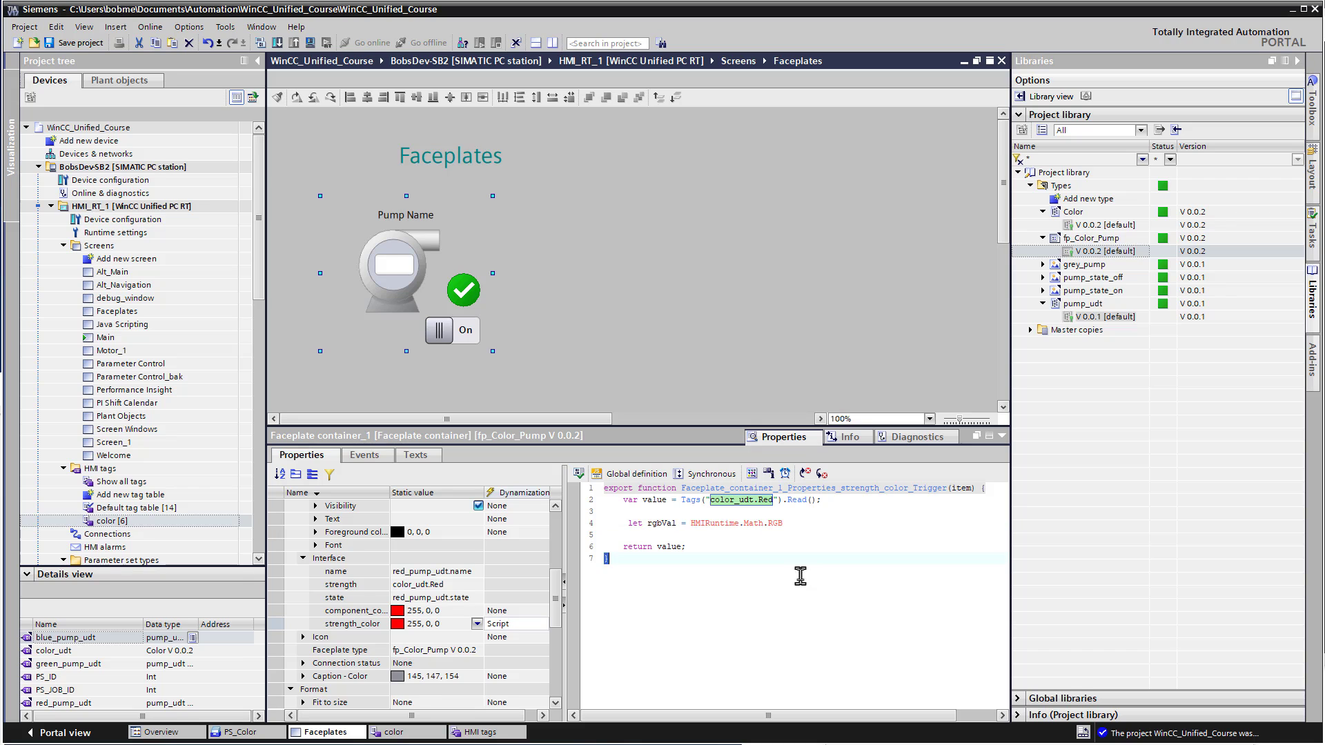
Complete the RGB call with the arguments (value, 0, 0) and end the statement with a semicolon
text(()
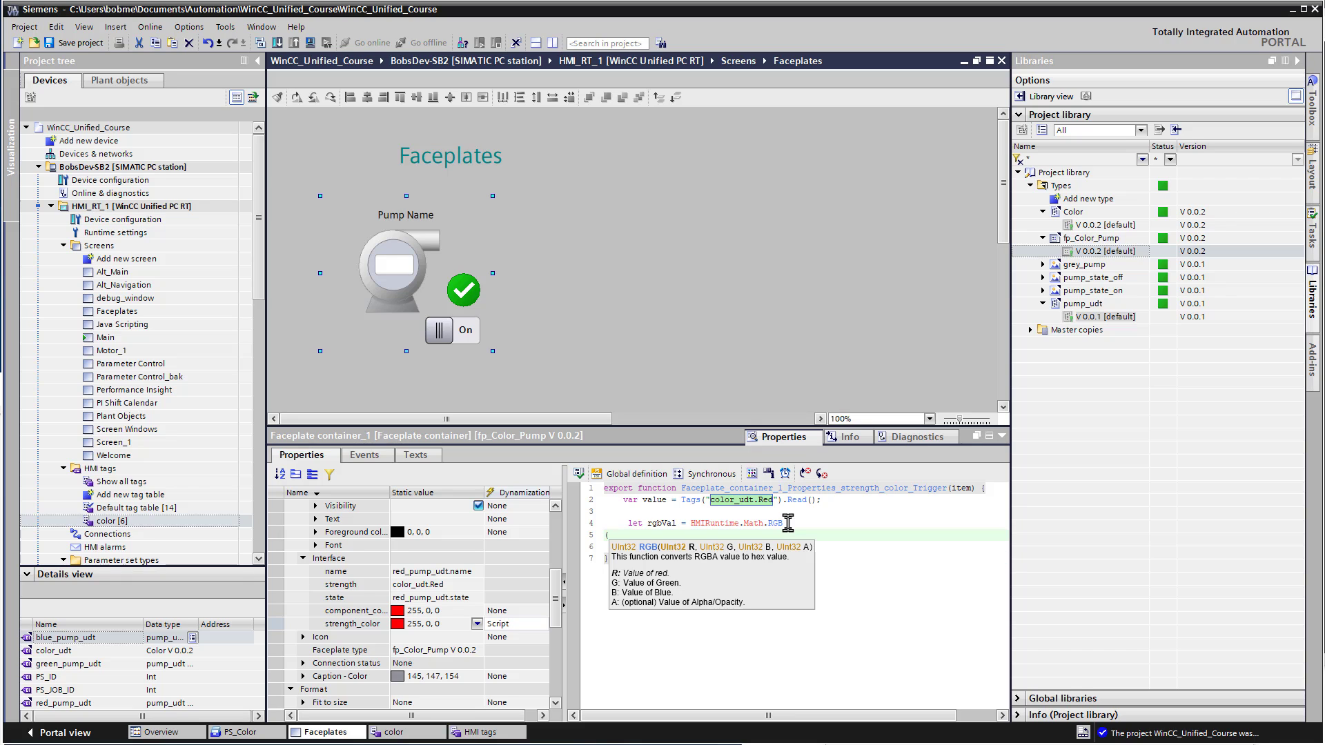
click(788, 524)
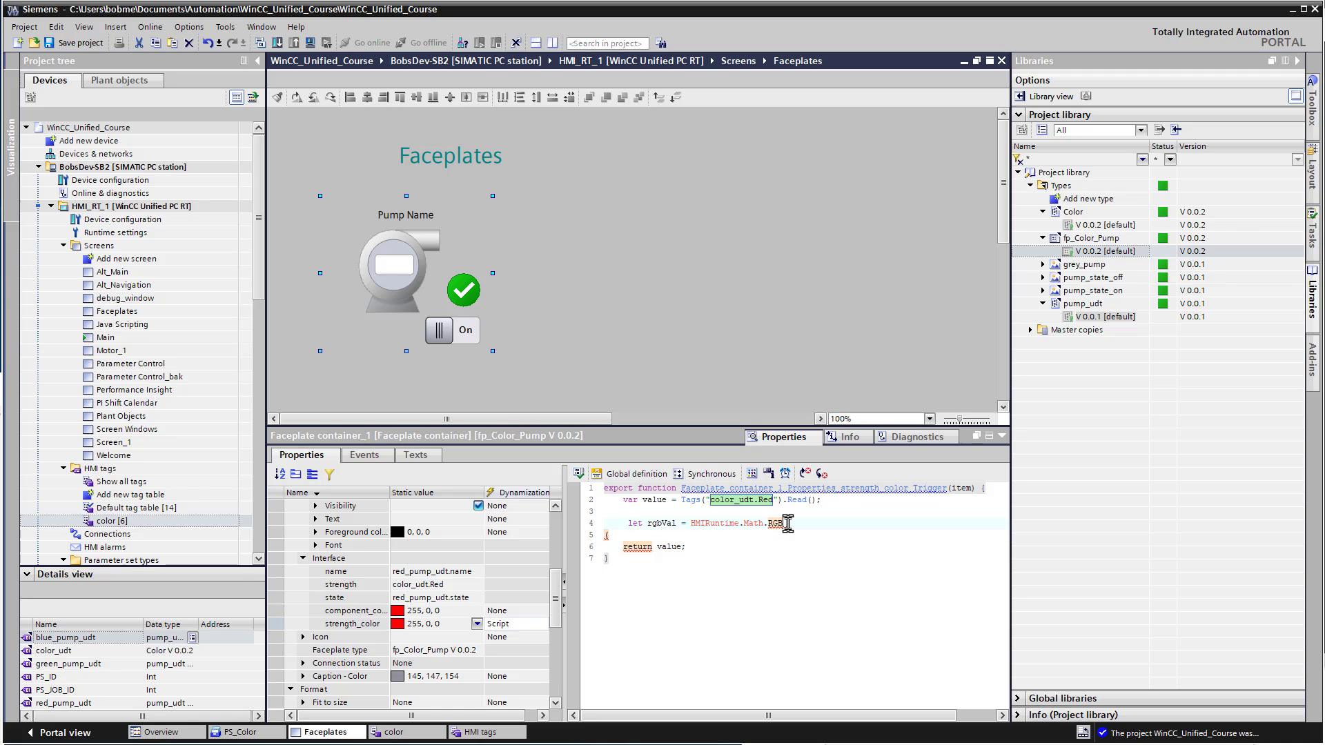
text((value)
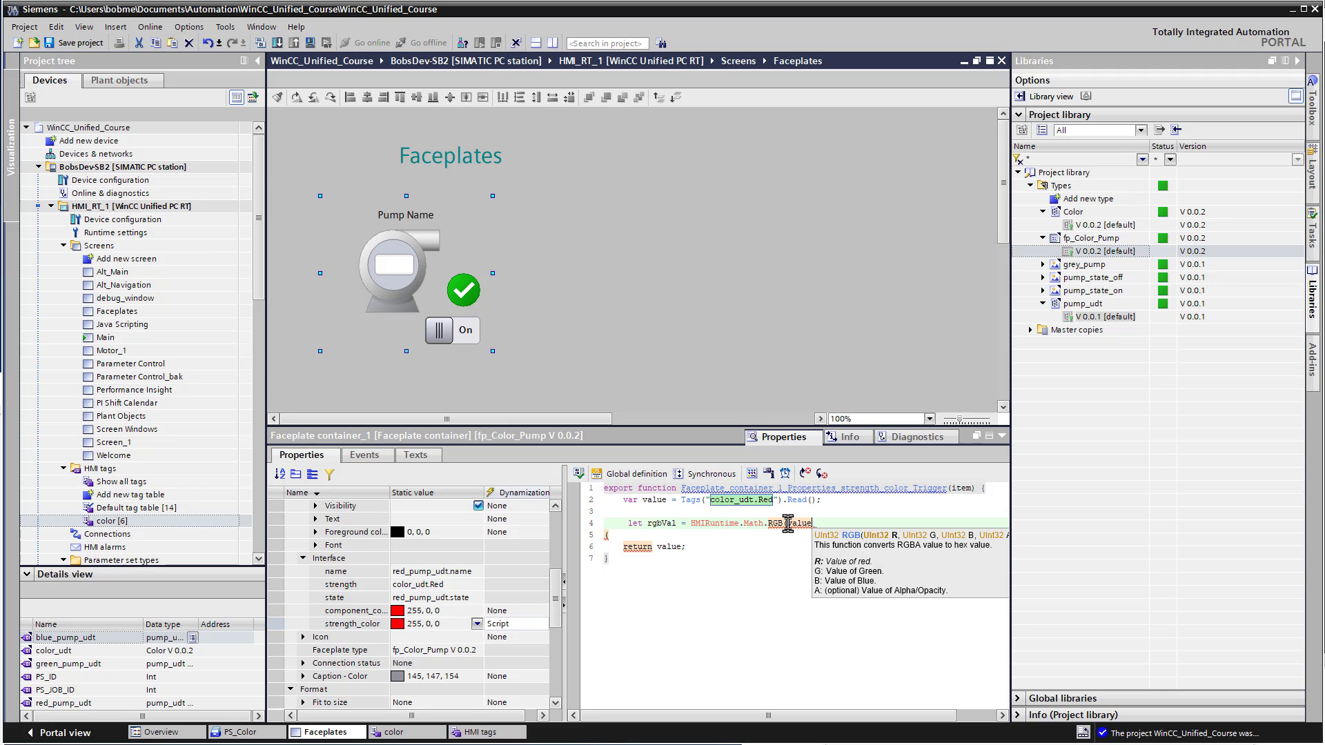
text(, 0, 0)
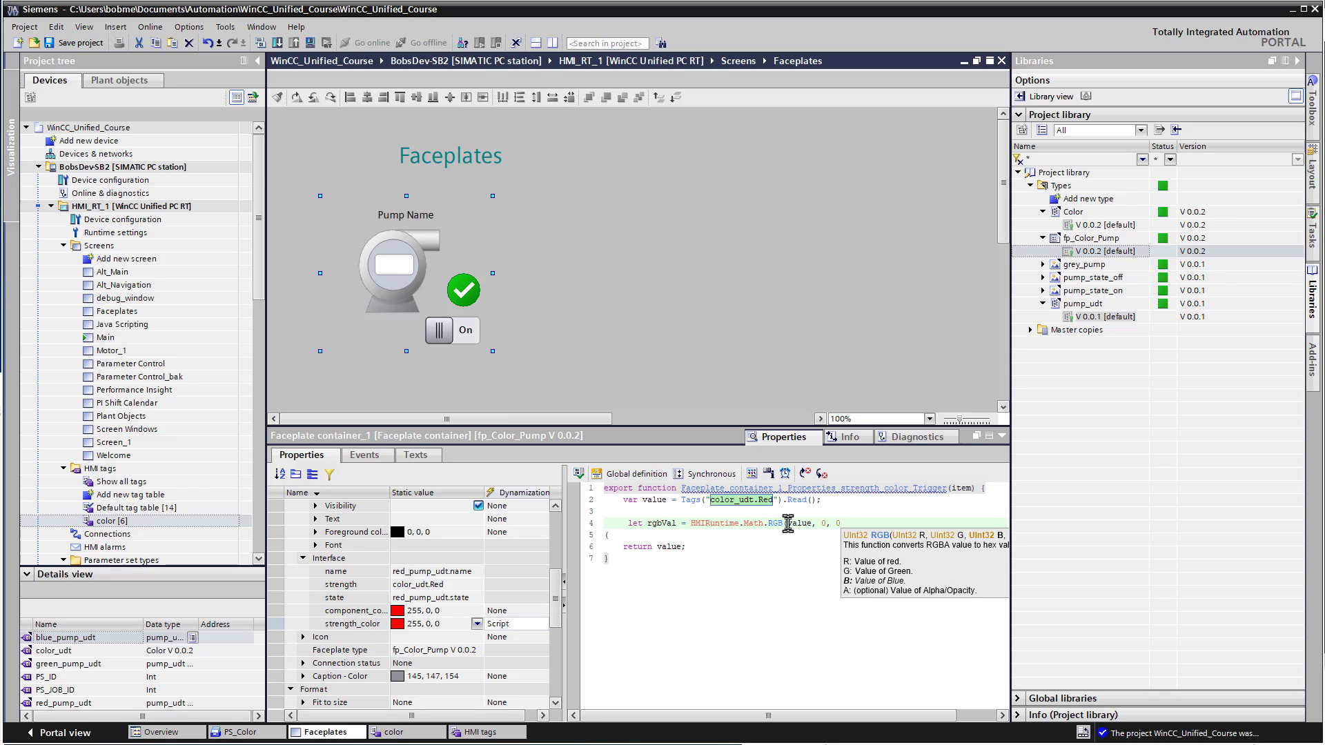
text();)
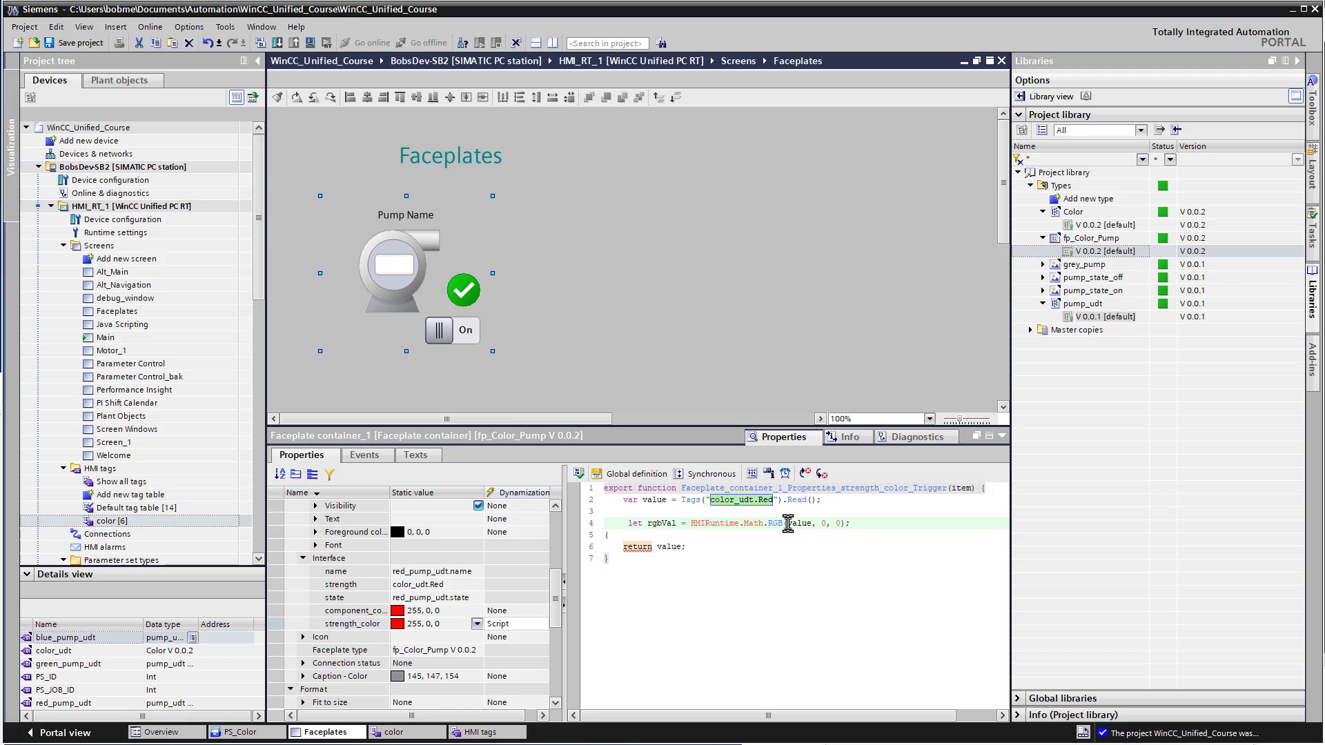
Replace value with rgbVal in the script's return statement
double_click(661, 523)
key(ctrl+c)
double_click(670, 547)
key(ctrl+v)
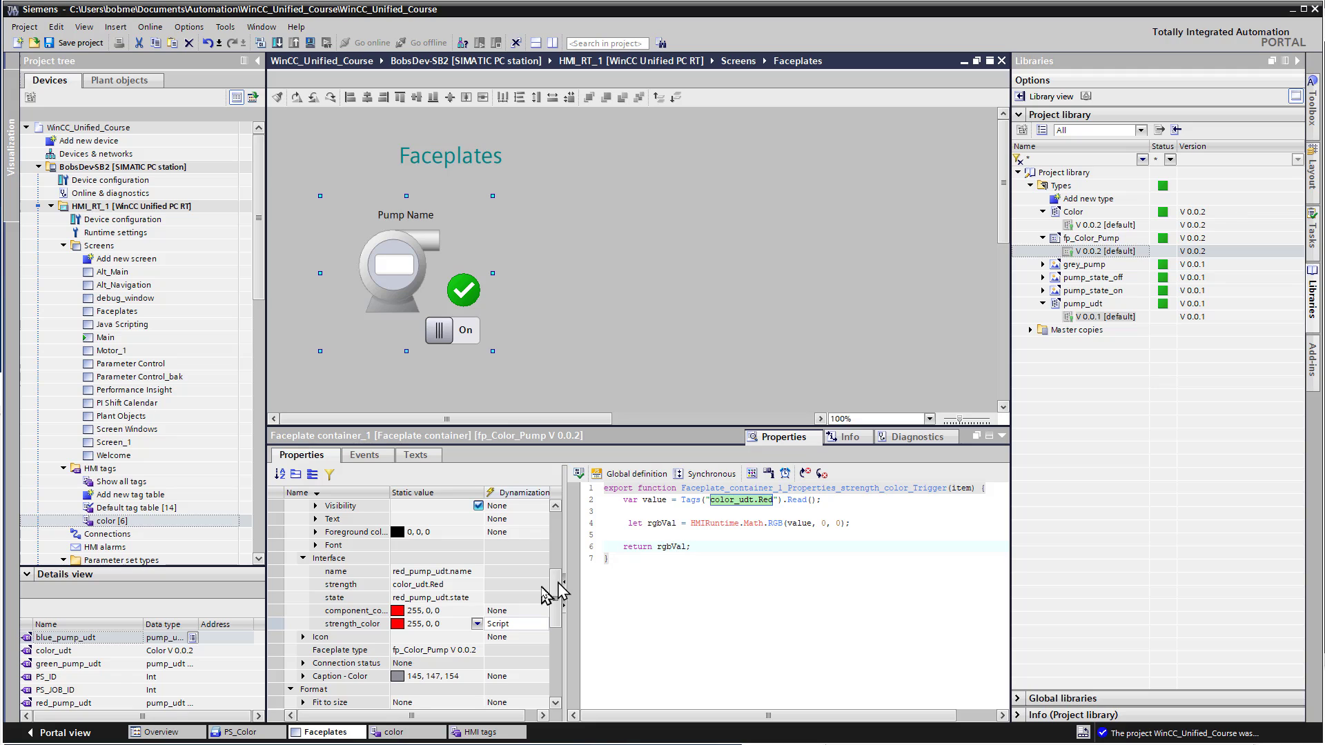
Run the syntax check on the finished strength_color script and save the project
double_click(674, 548)
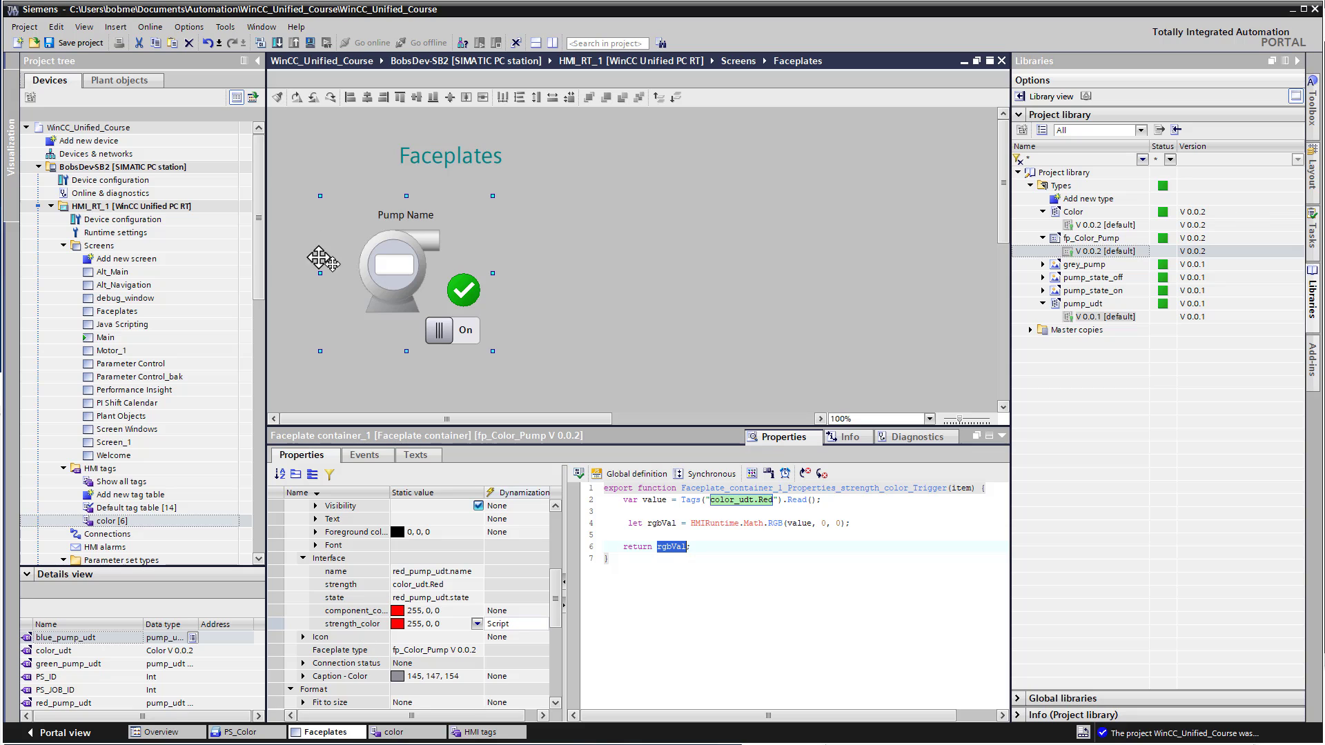
click(733, 534)
click(579, 476)
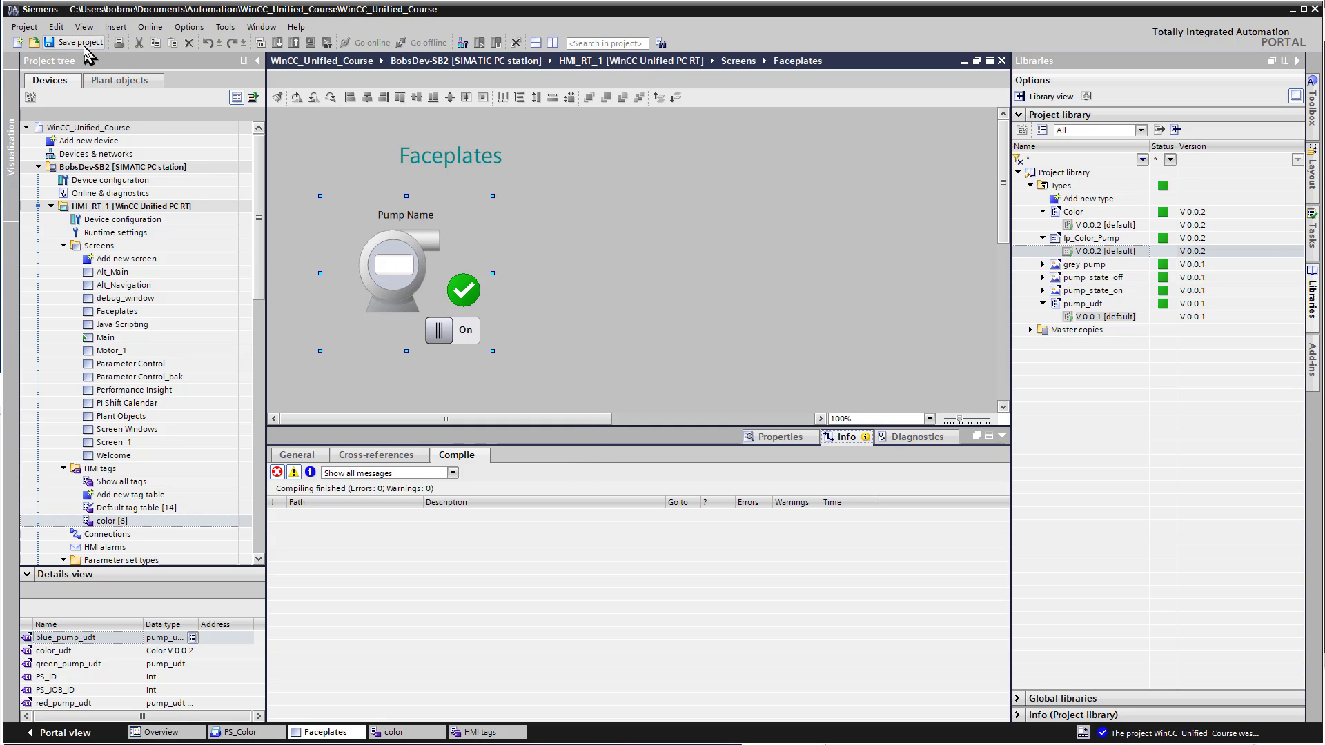
Place an IO field on the Faceplates screen, above and to the right of the pump faceplate
click(442, 235)
click(595, 336)
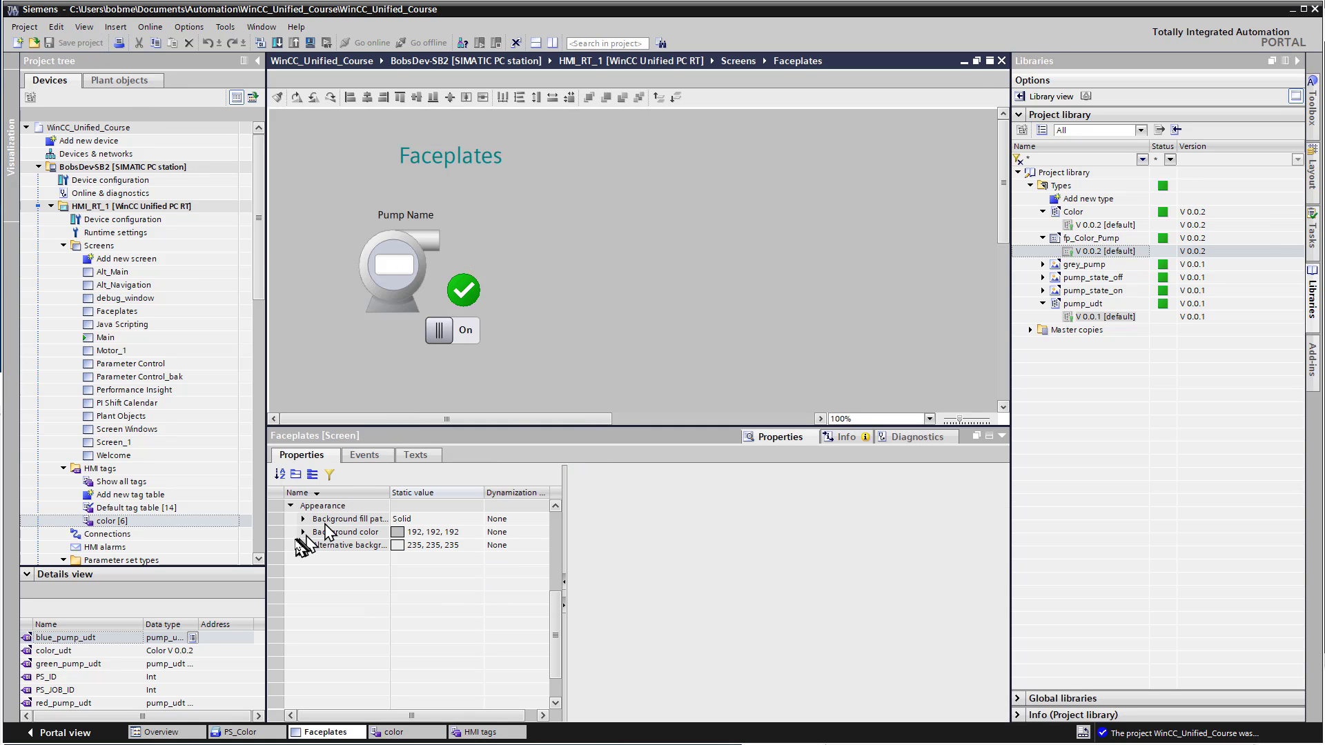
click(1313, 100)
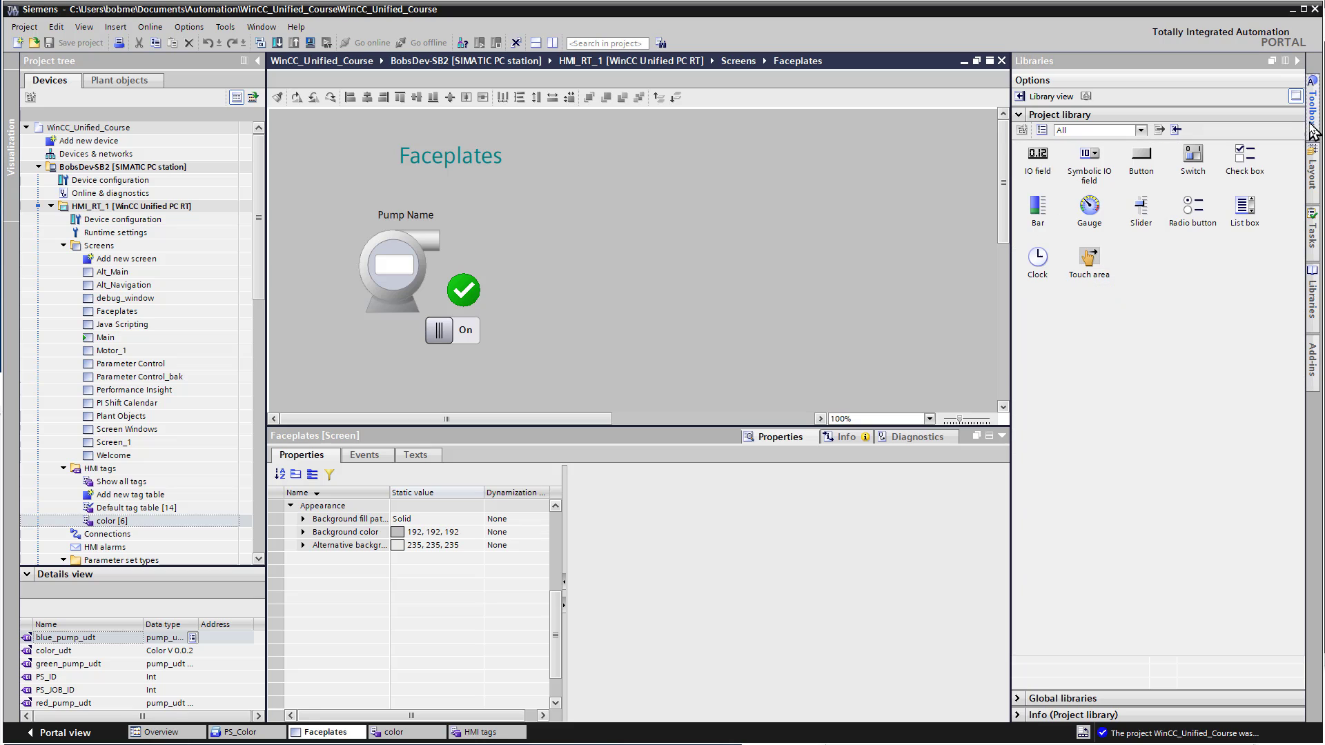
drag(1037, 155, 665, 198)
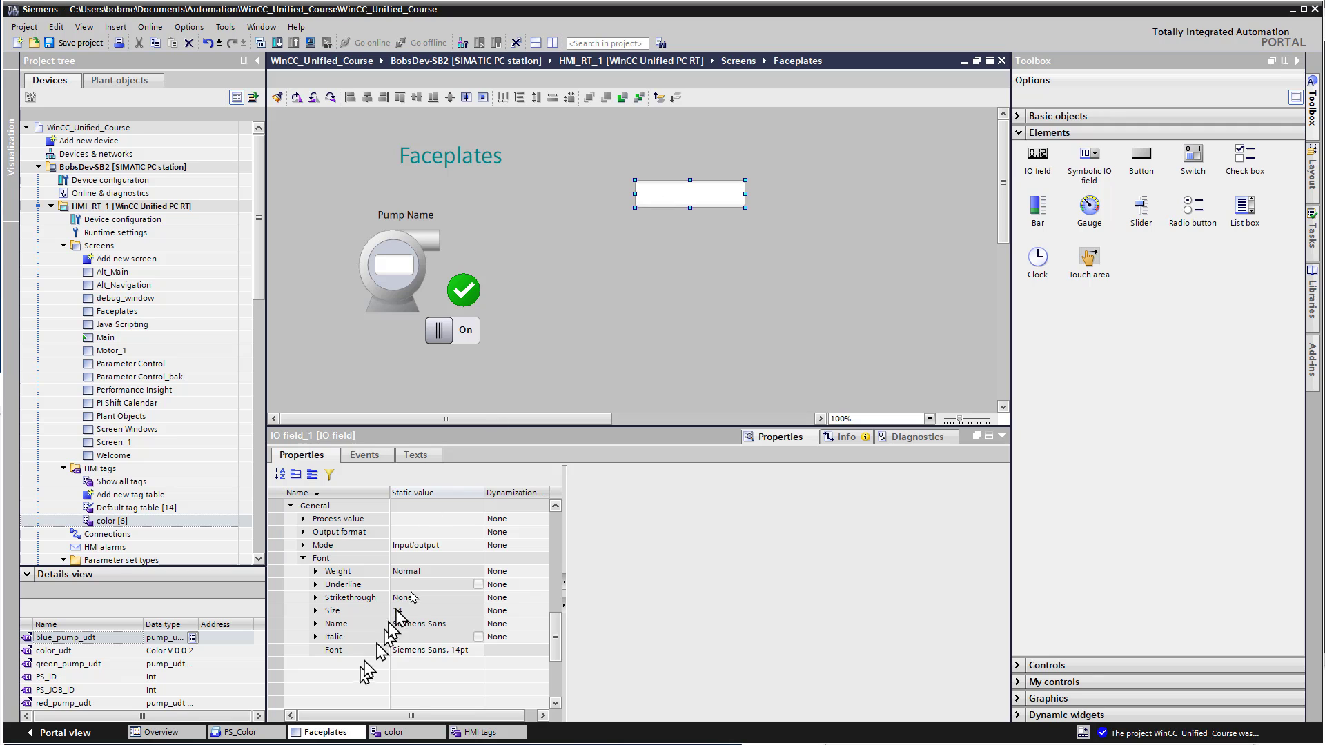
Dynamize the IO field's process value with the tag red_pump_udt.state
click(494, 523)
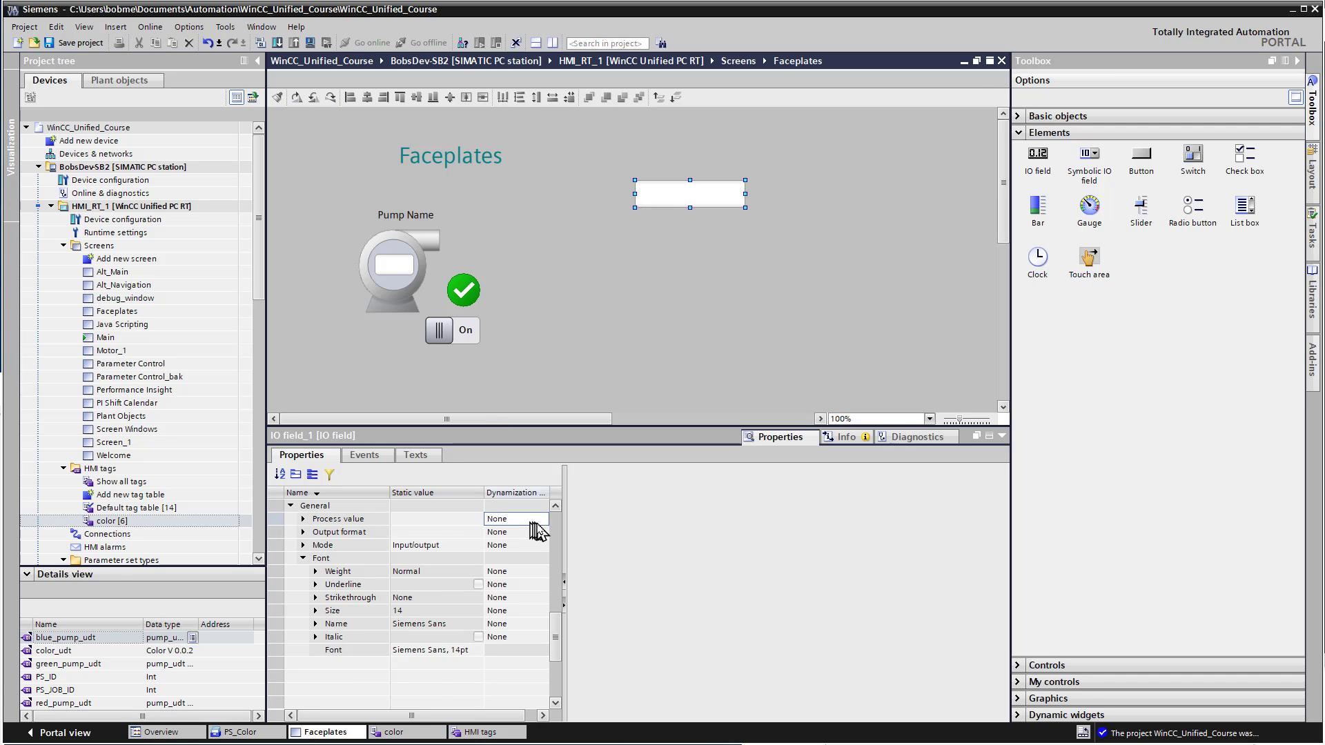
click(540, 521)
click(463, 546)
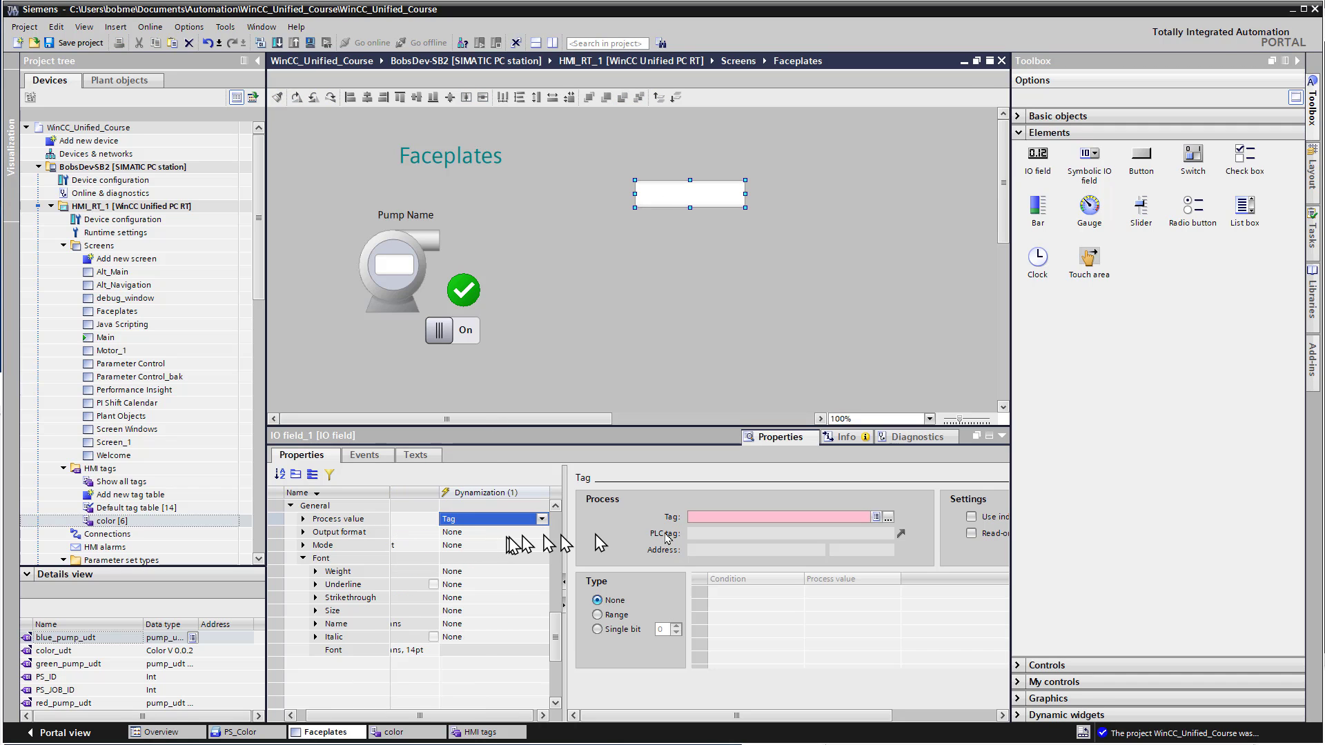
click(888, 518)
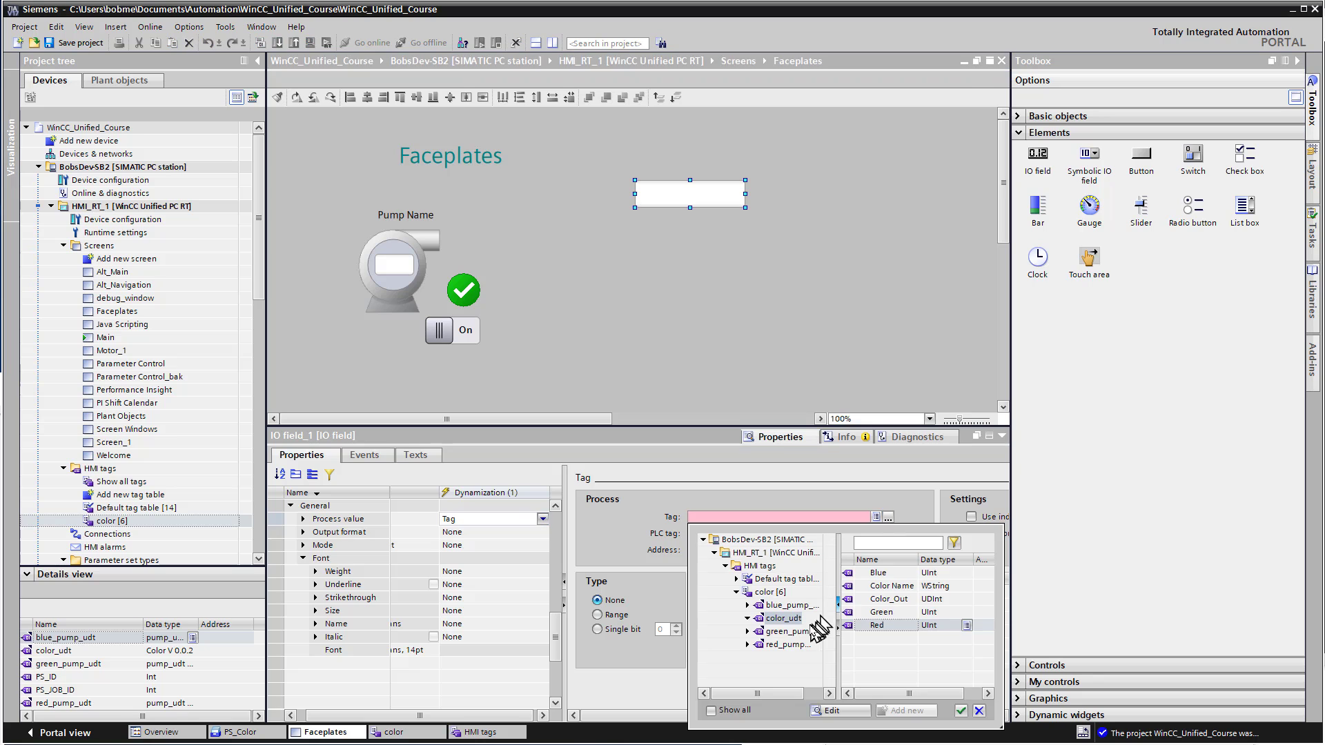
click(786, 646)
click(882, 587)
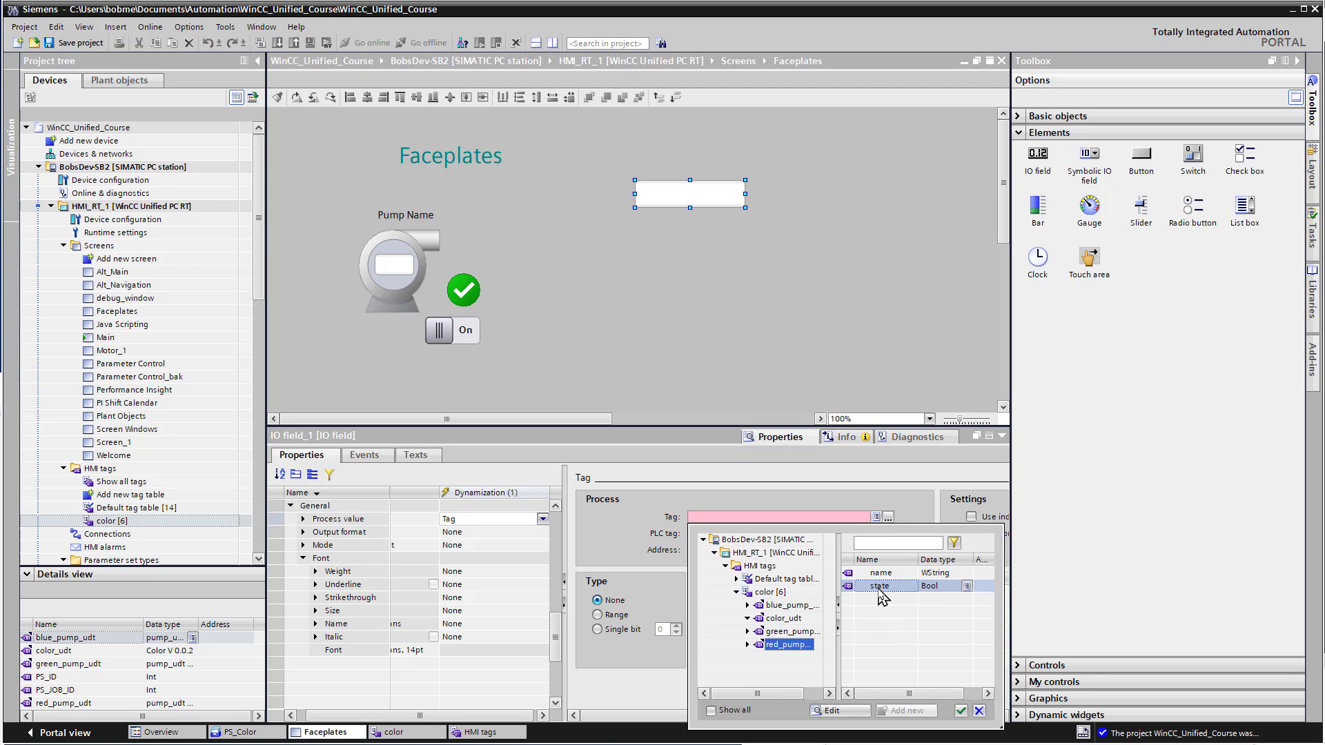
click(962, 712)
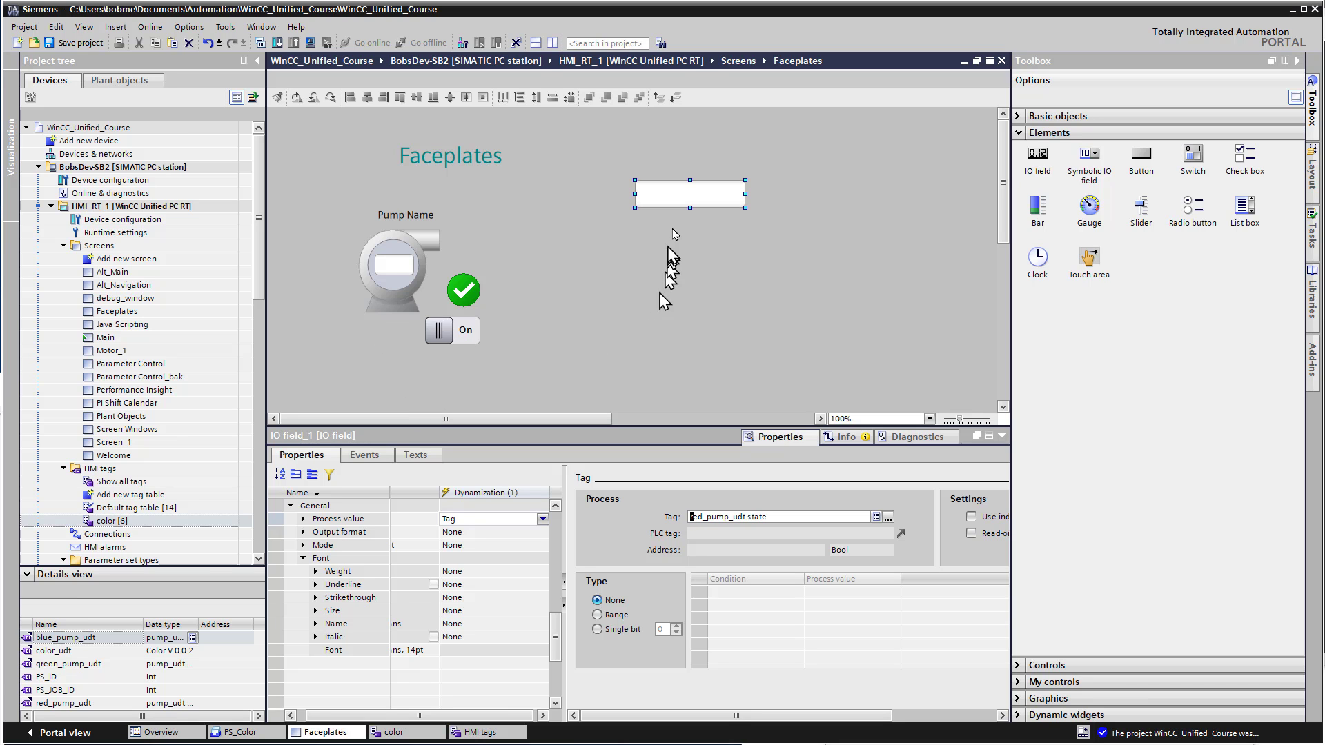
Save the project and download HMI_RT_1 to the device
key(ctrl+s)
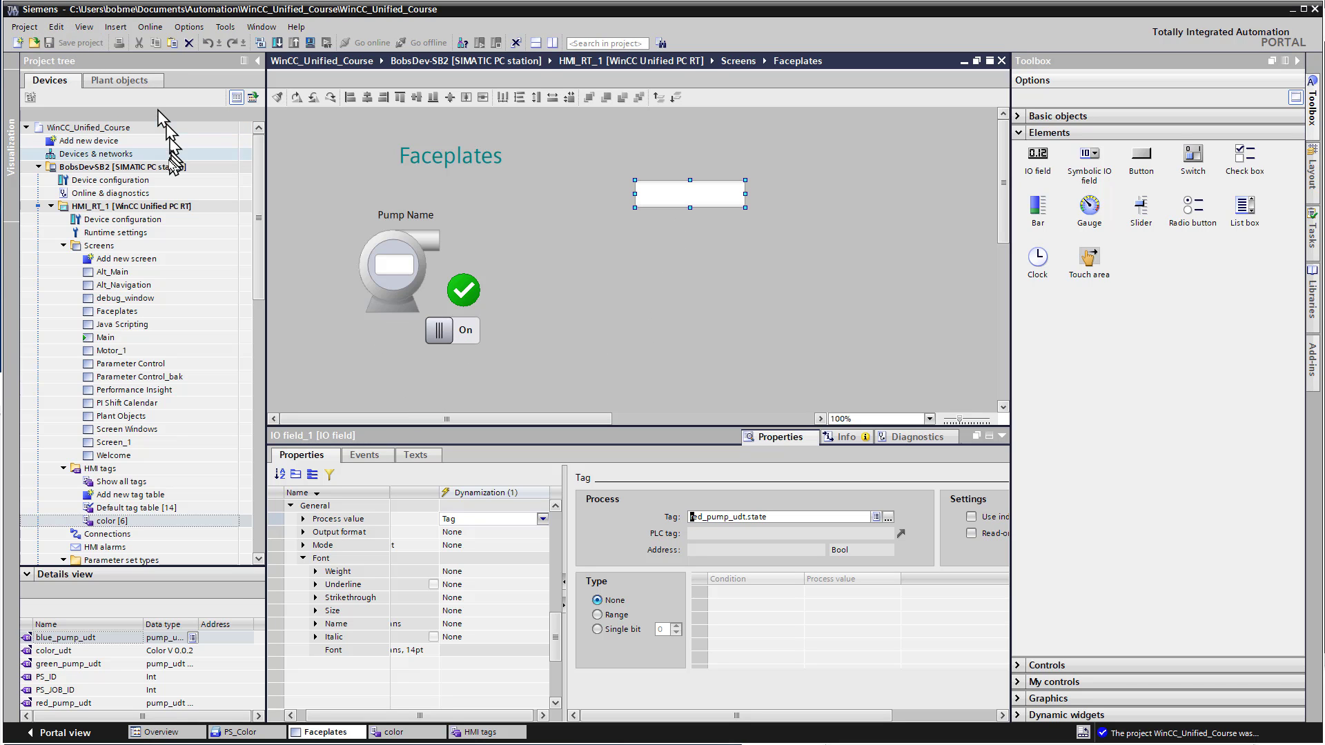
right_click(162, 210)
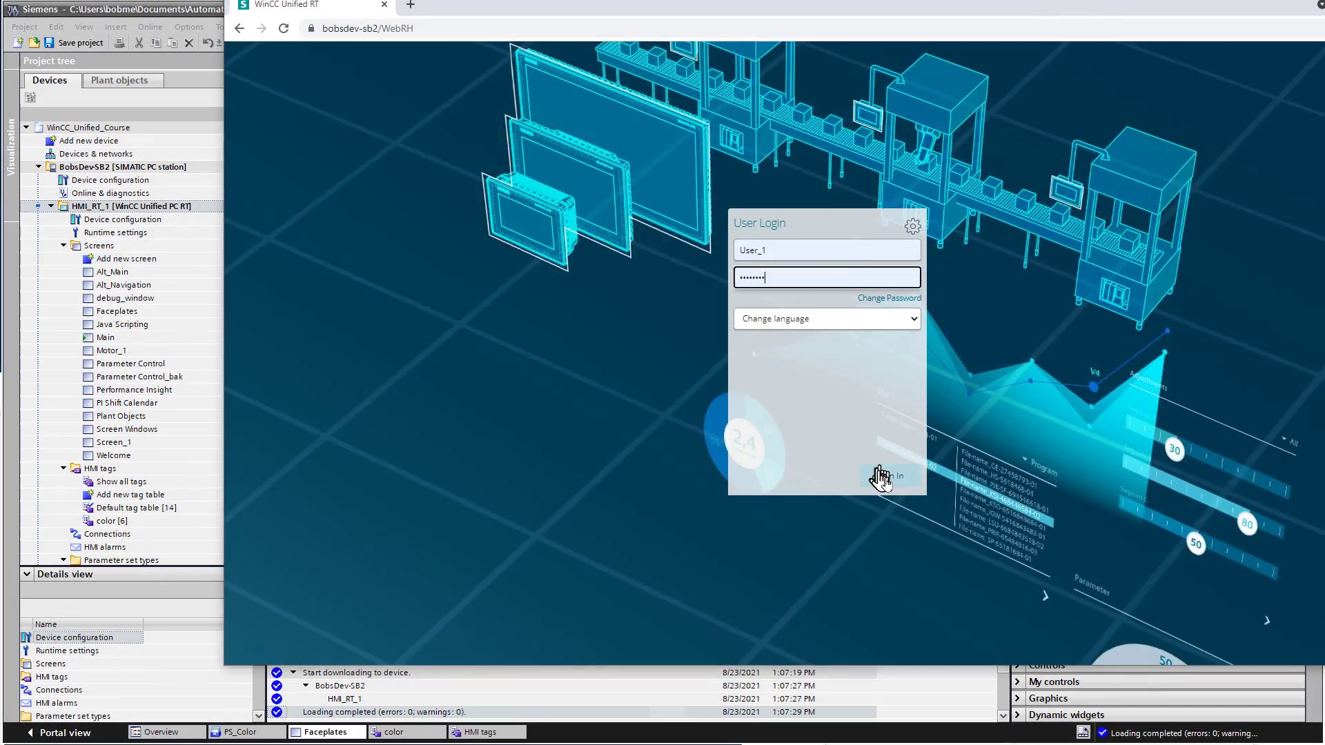
Sign in to the WinCC Unified runtime in the browser and write the Magenta parameter set to the PLC from the Parameter Control screen
click(878, 473)
click(270, 178)
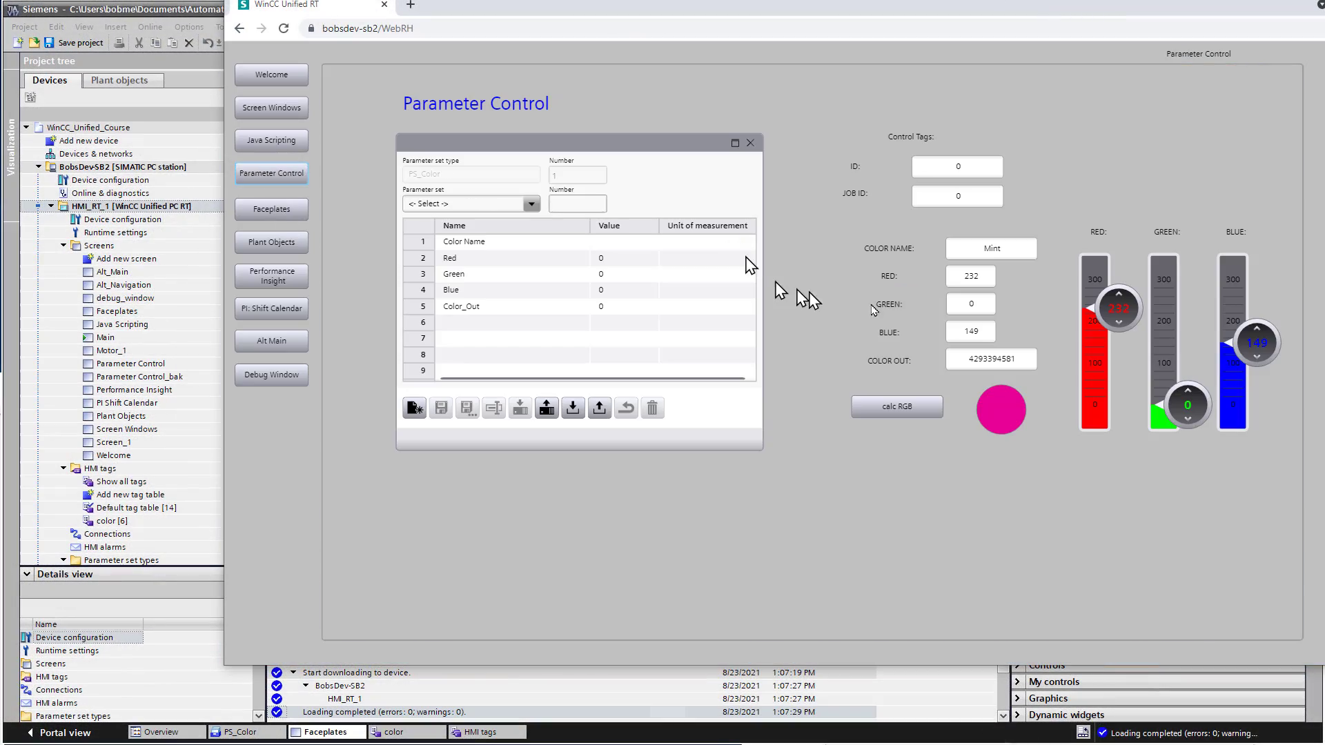
click(531, 205)
click(379, 281)
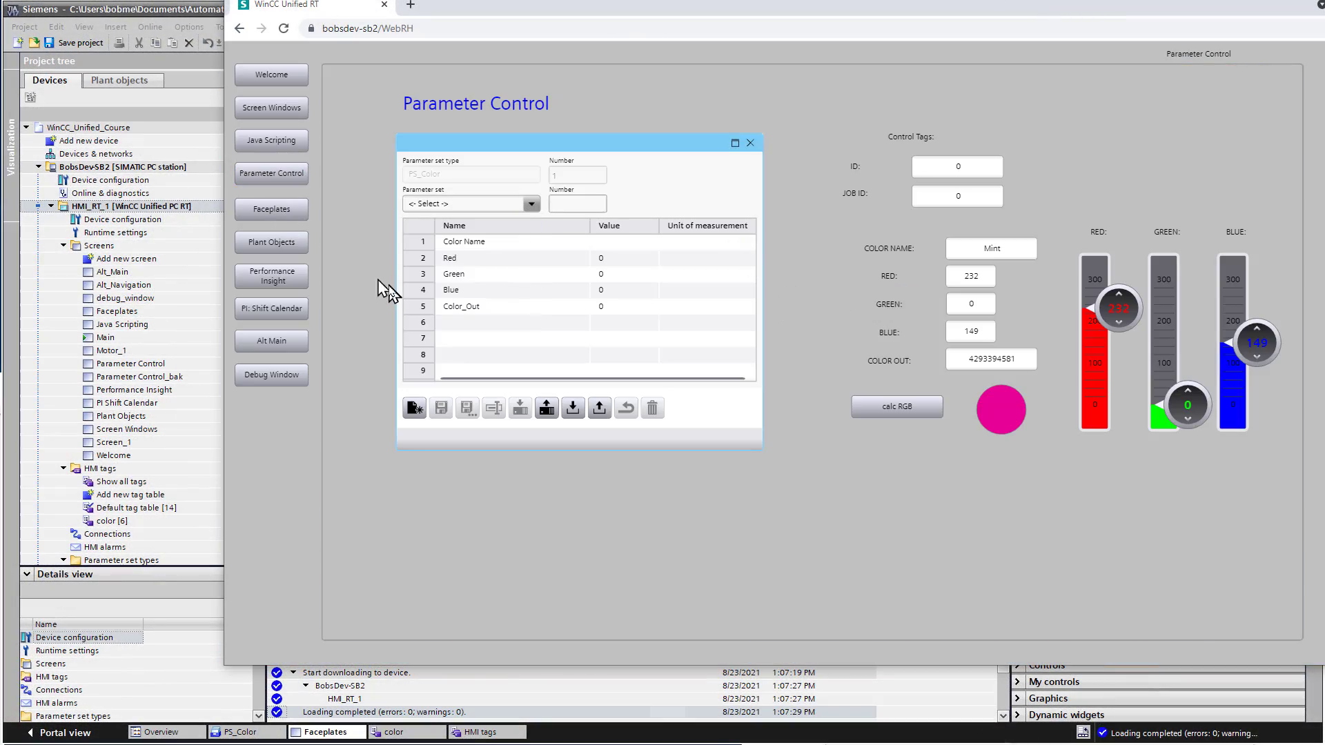
click(532, 205)
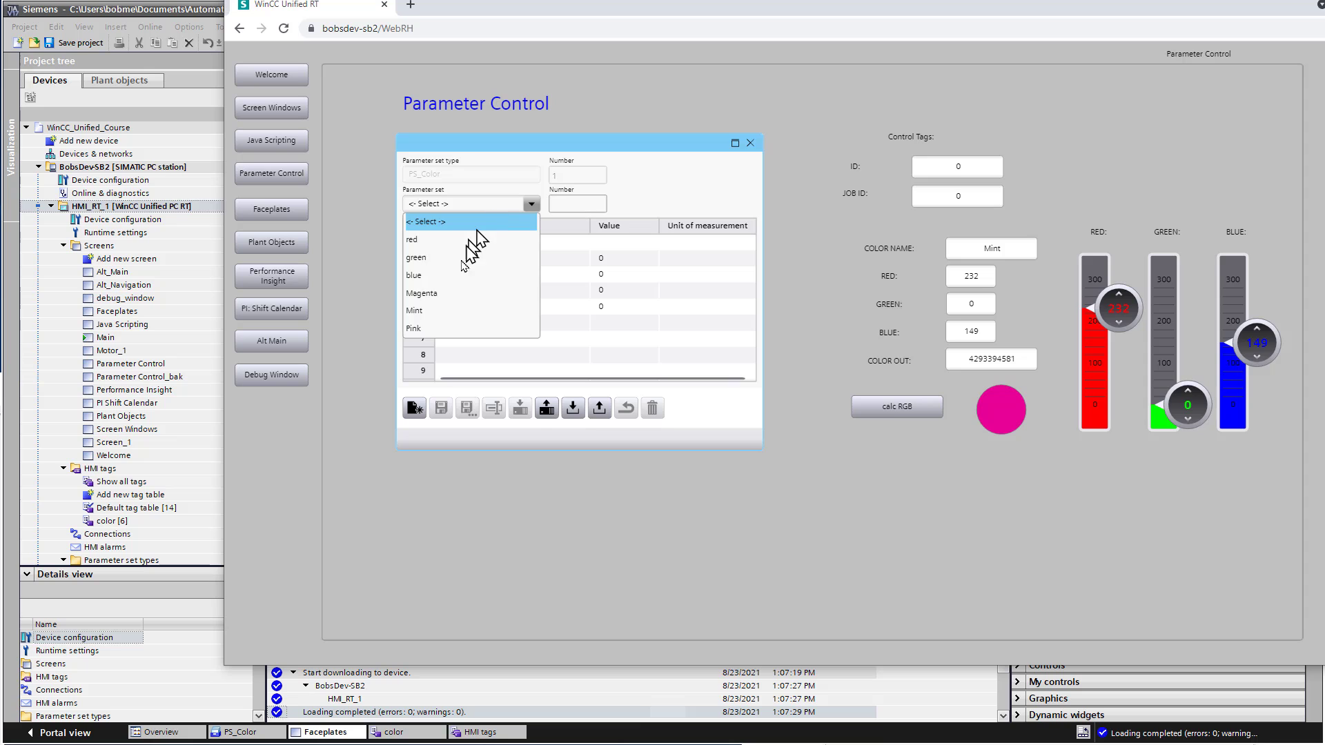
click(450, 287)
click(521, 408)
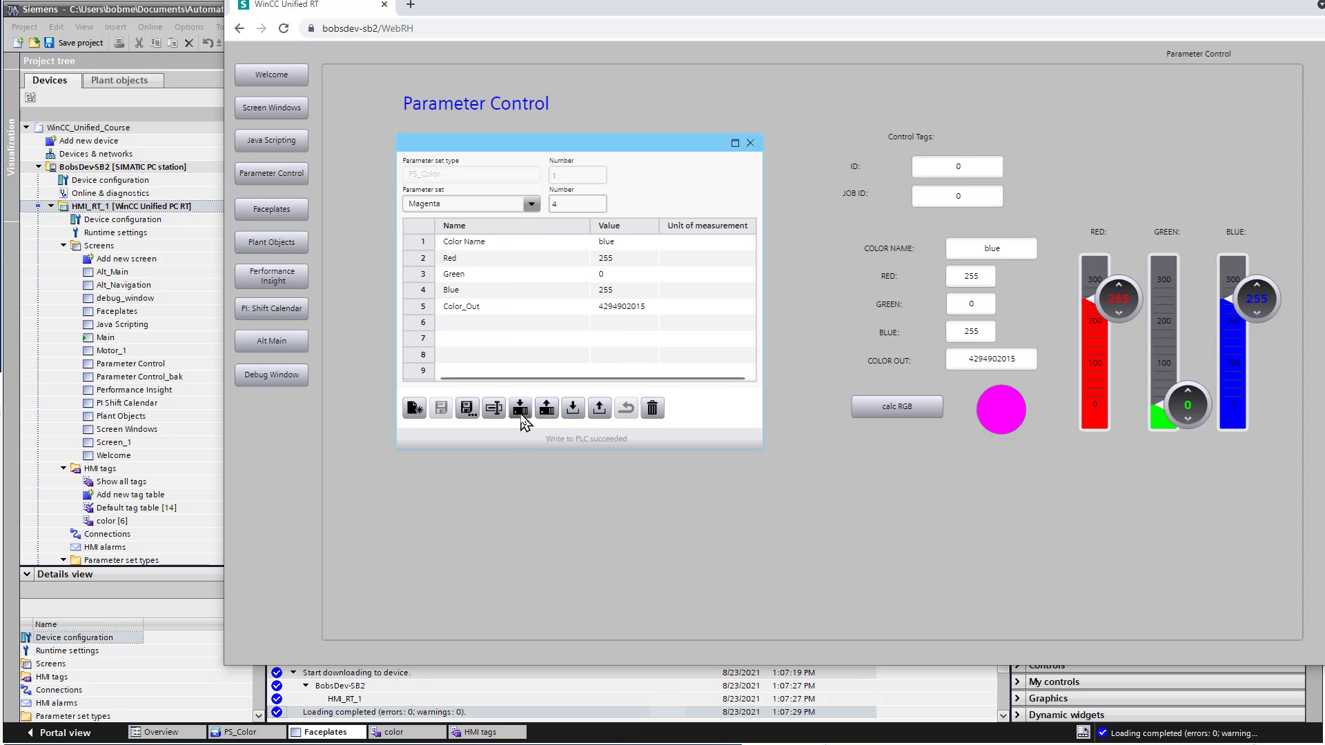
On the runtime Faceplates screen, switch the Red Pump on and set its state IO field to 0
click(276, 211)
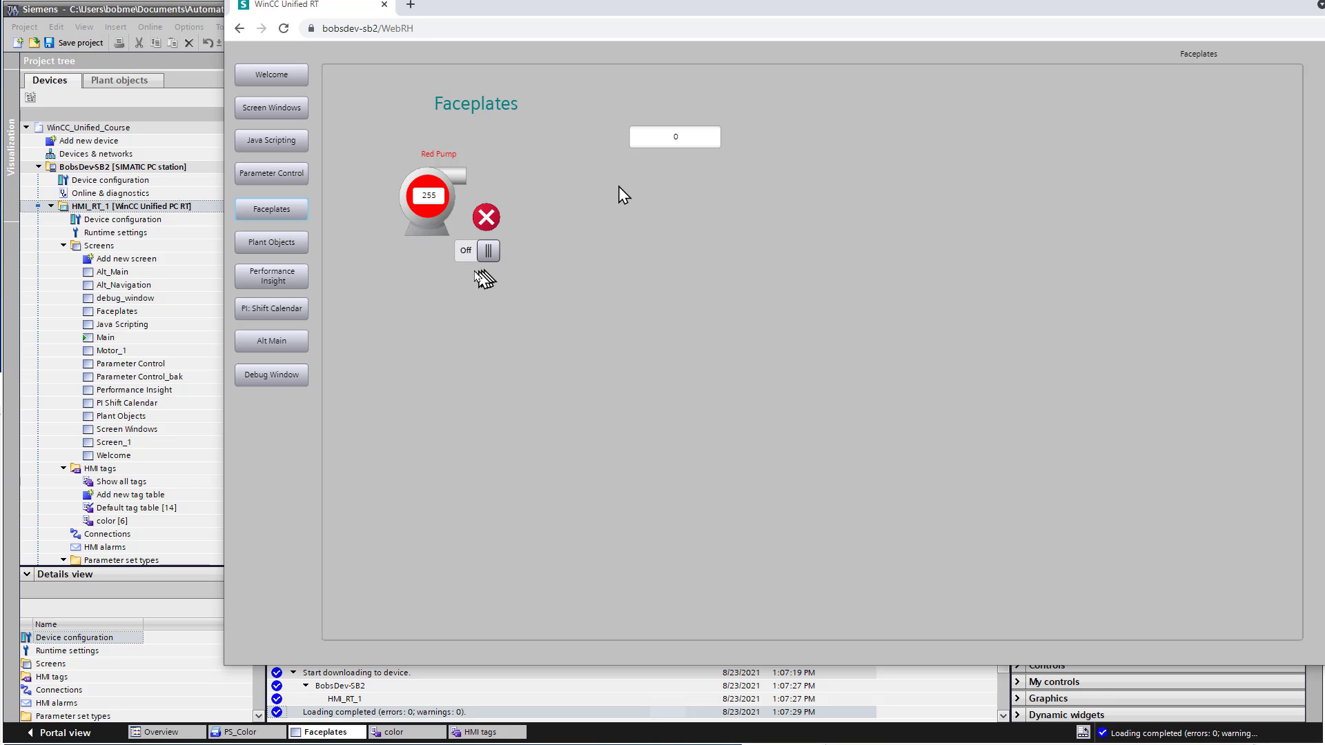
click(462, 262)
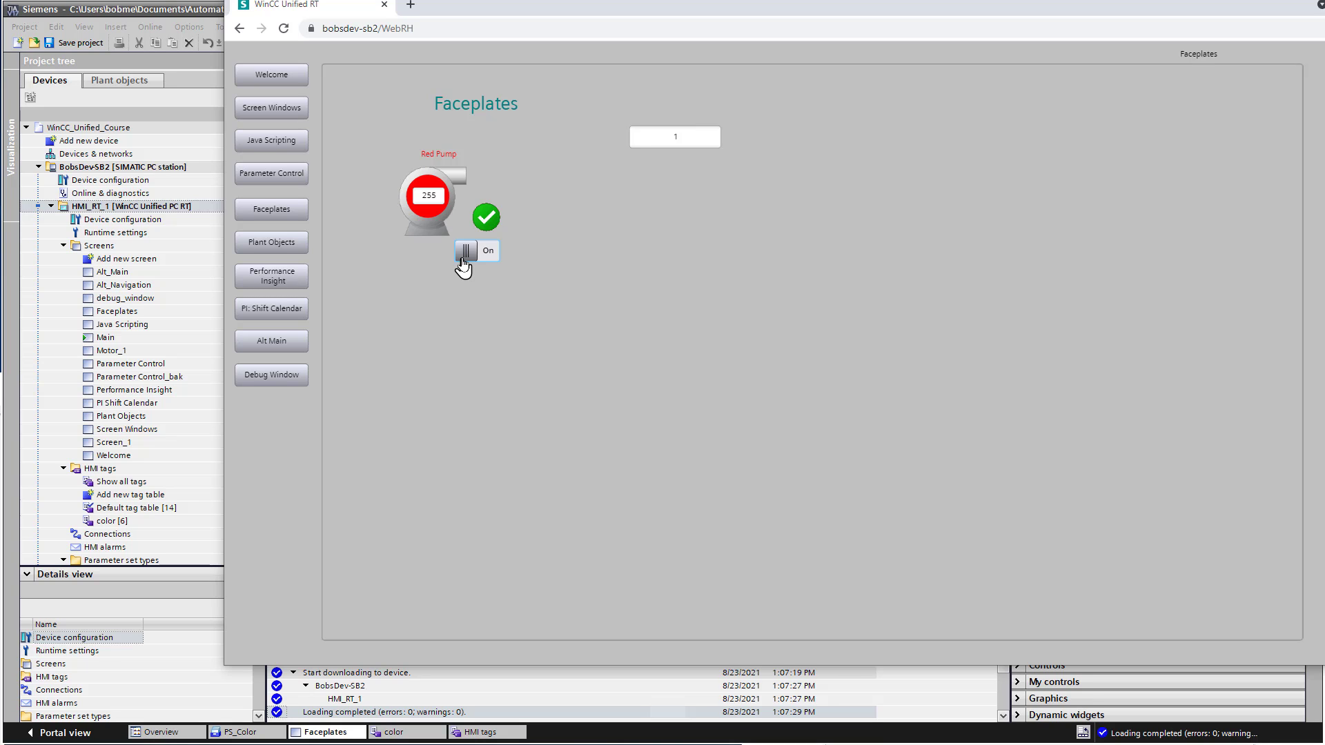
click(688, 135)
key(BackSpace)
text(0)
key(Return)
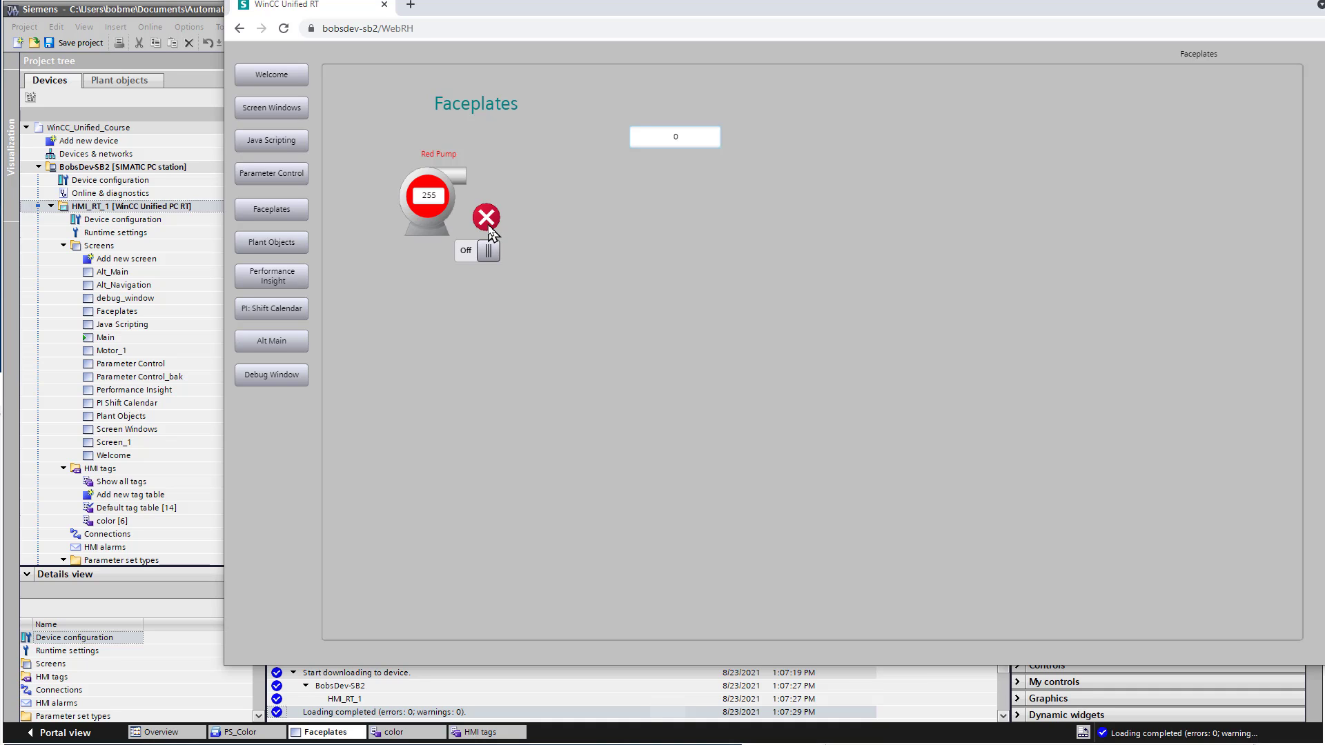
Set the color strength value inside the Red Pump faceplate to 155
click(428, 196)
key(Return)
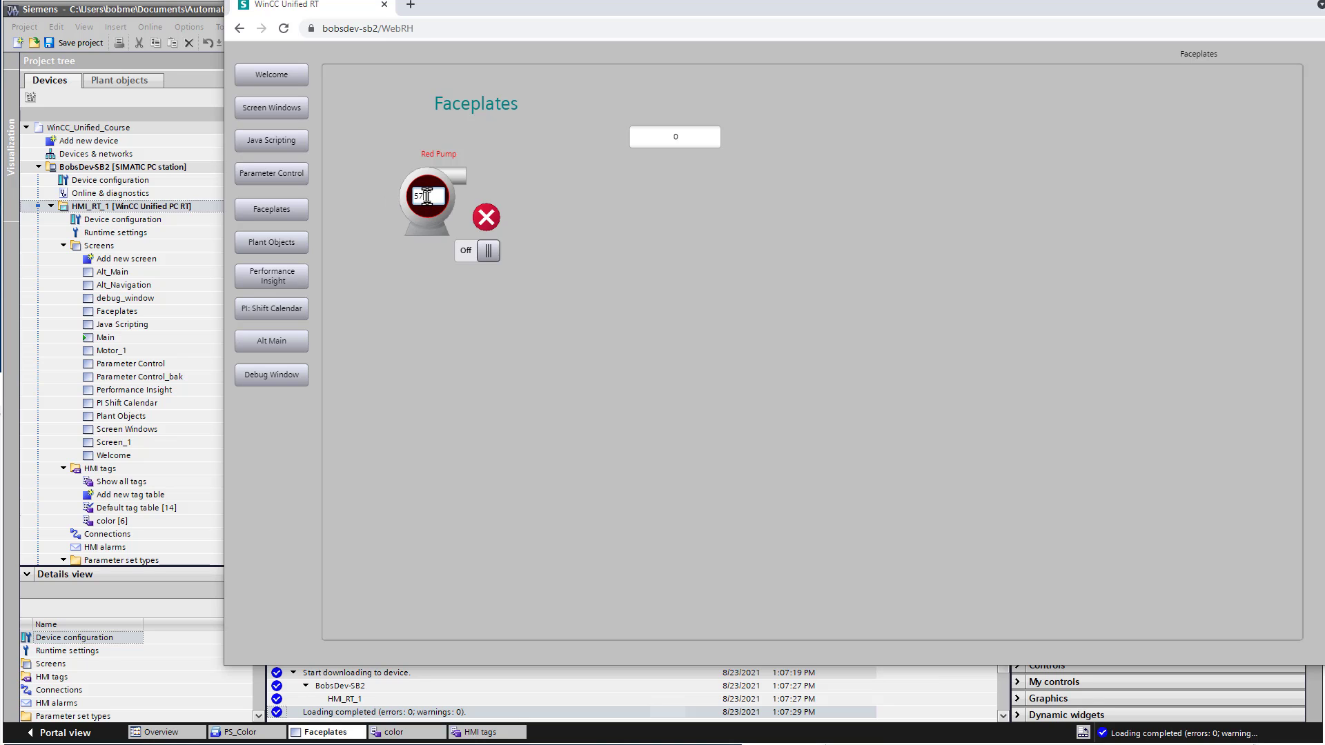
key(Return)
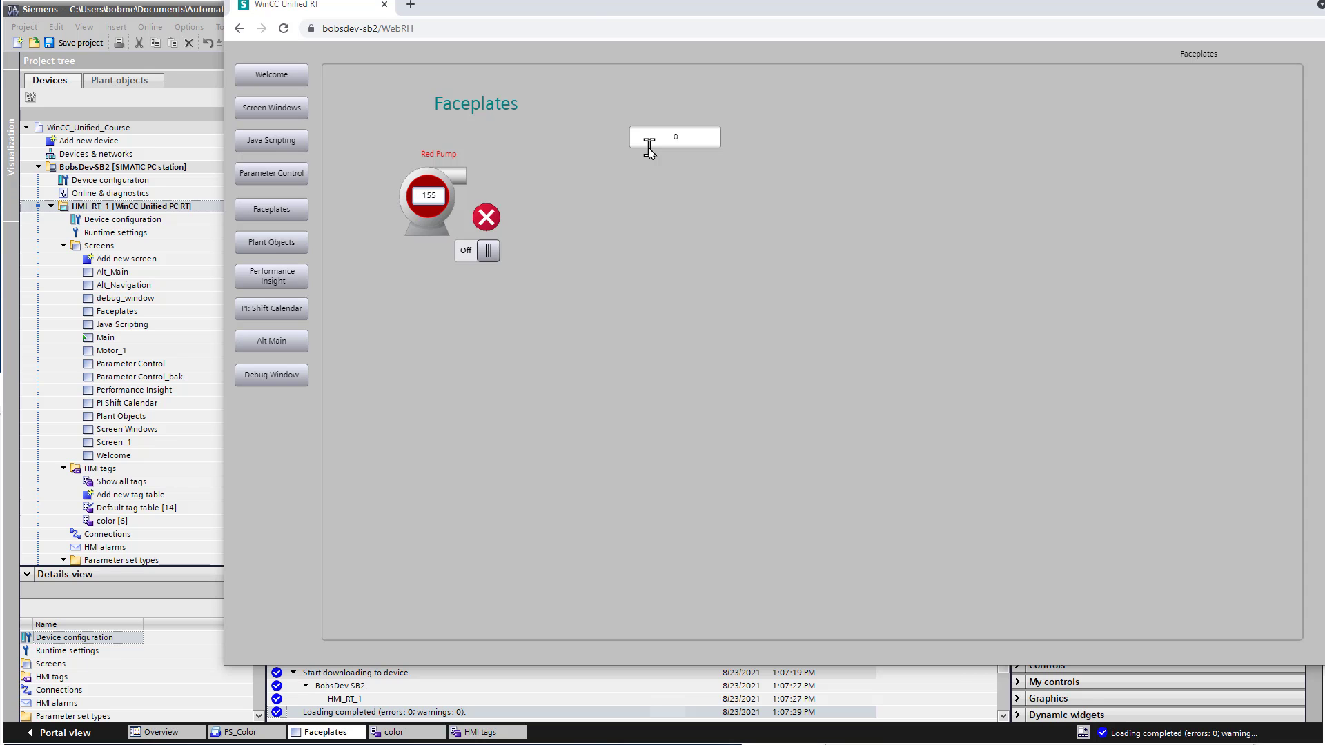
Lower the red slider on the Parameter Control screen to 120 and return to the Faceplates screen
click(272, 173)
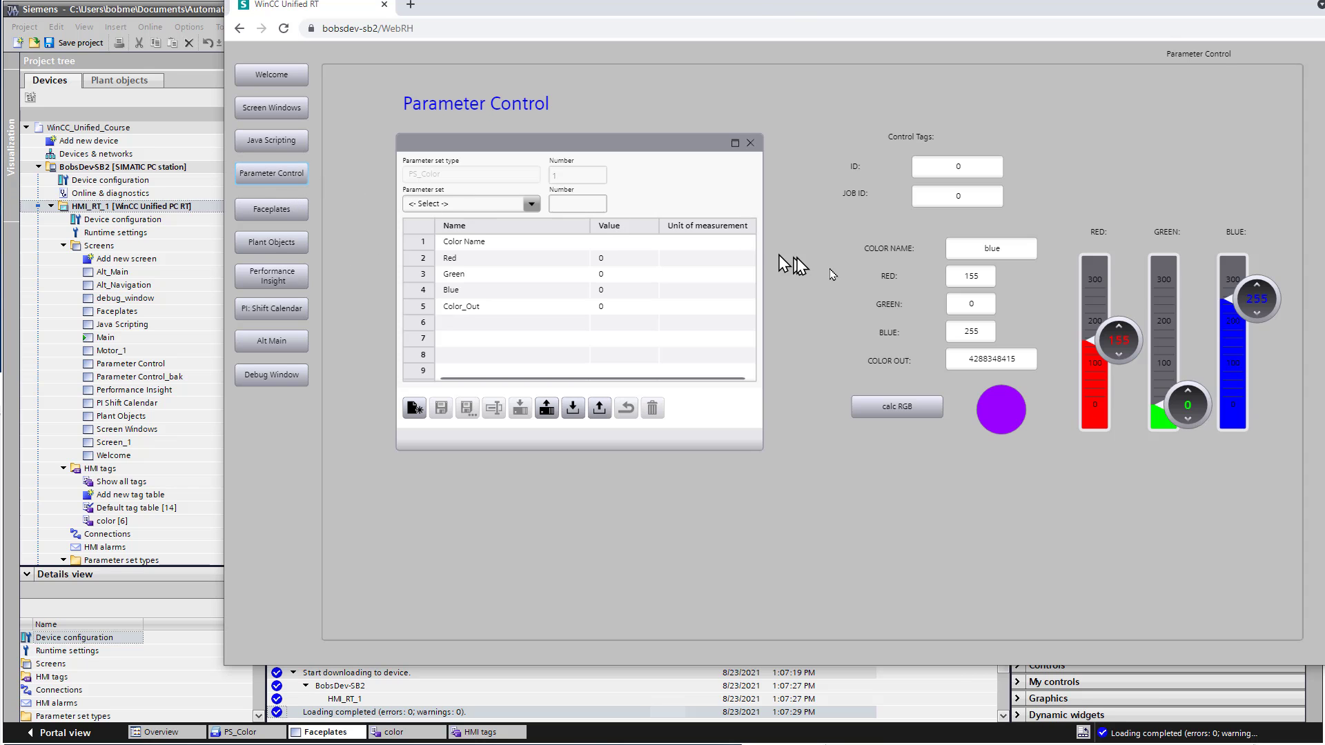
drag(1118, 347, 1119, 363)
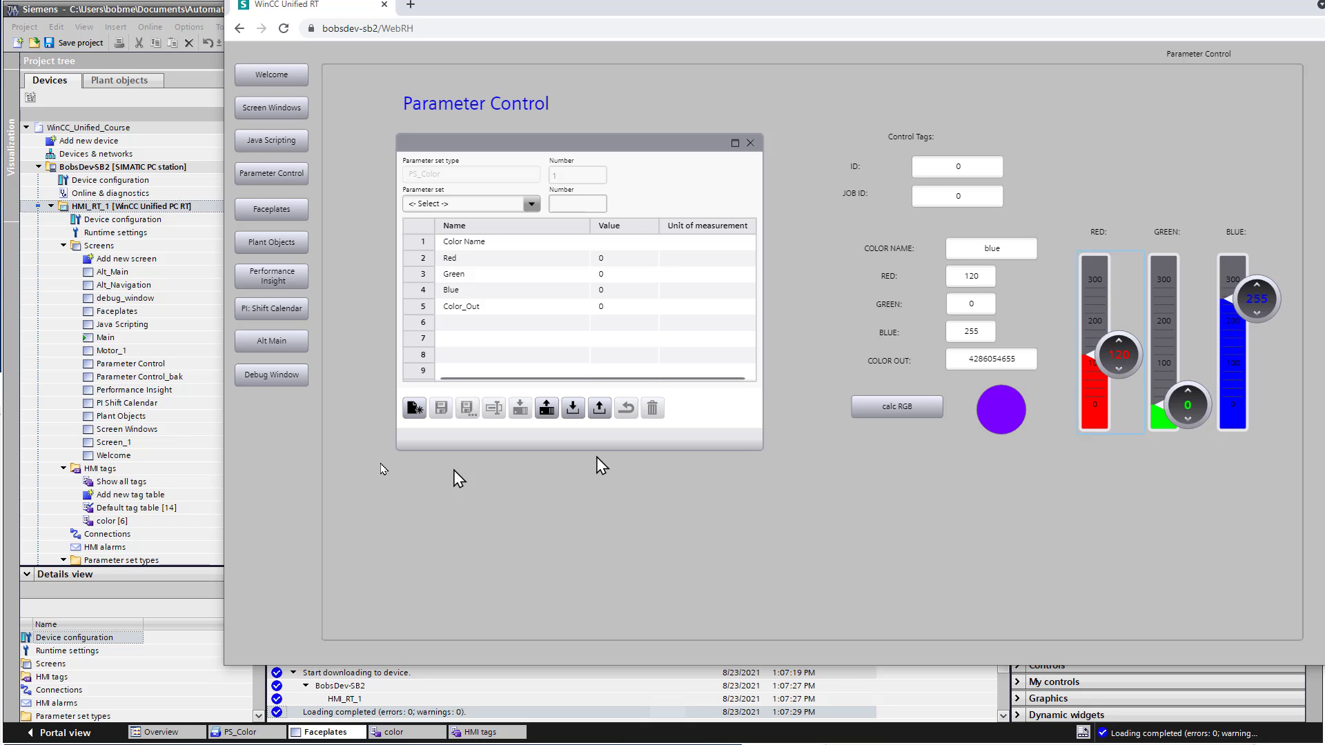
click(276, 212)
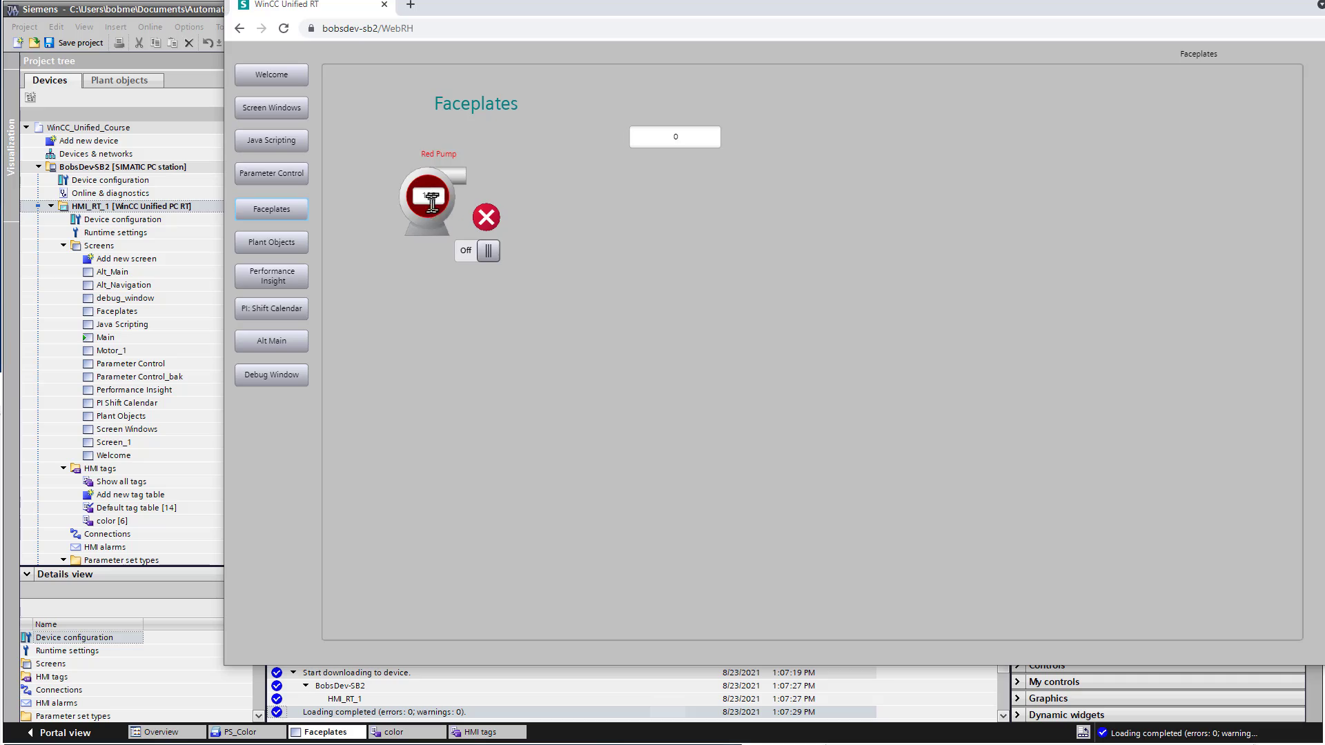